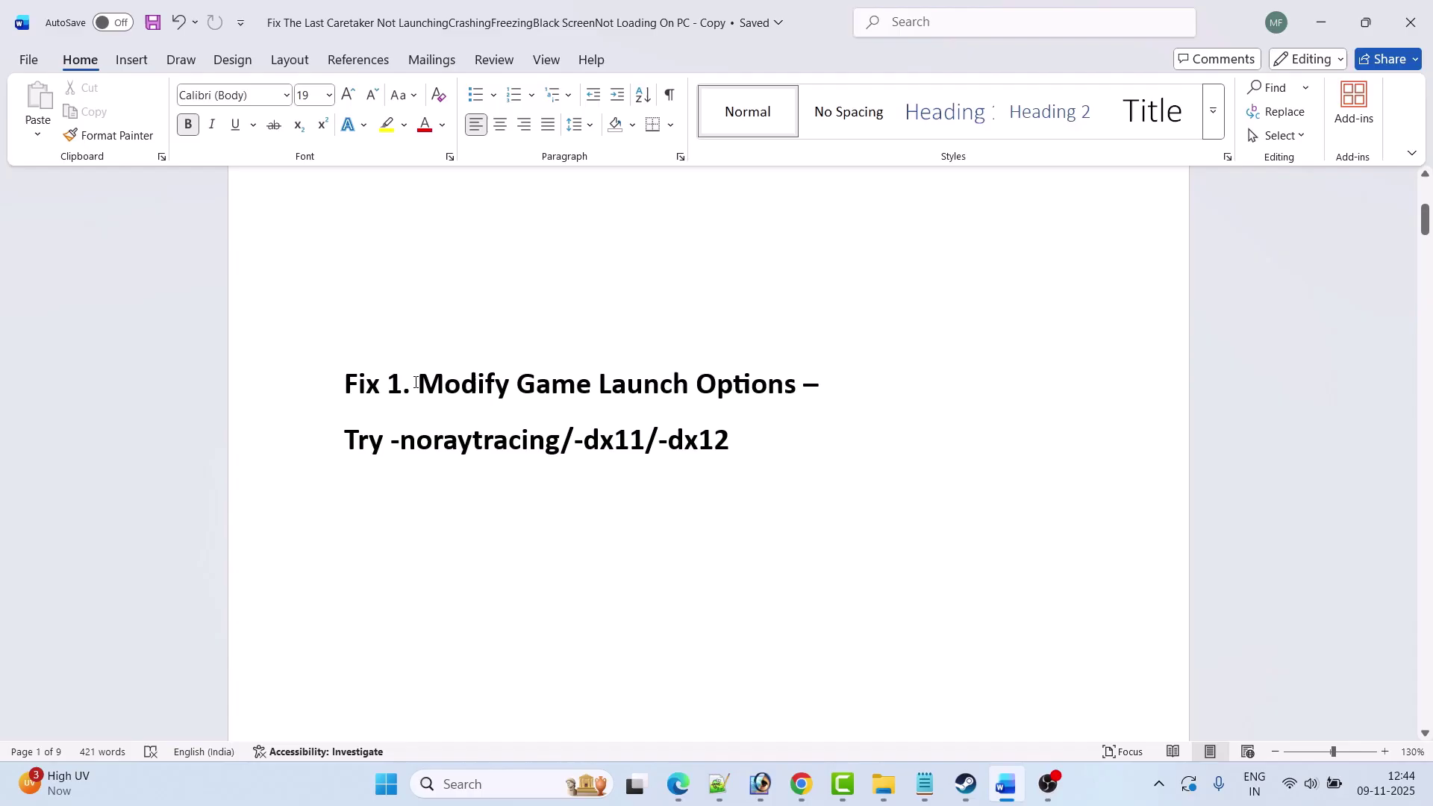
- Highlight the 'Modify Game Launch Options' heading of Fix 1 in the Word guide
left_click_drag(415, 382, 800, 385)
left_click(480, 478)
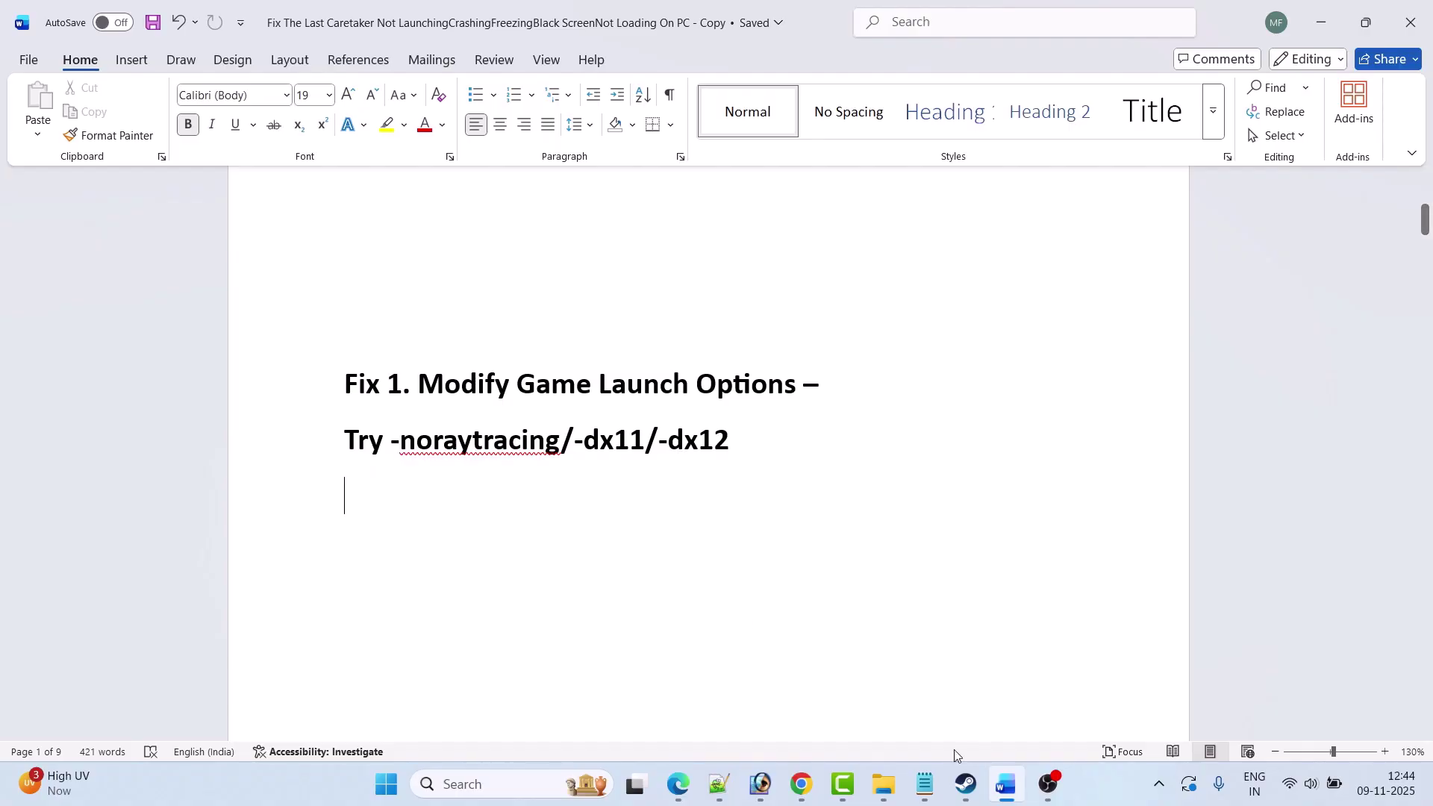
- Set The Last Caretaker Demo's launch options to -noraytracing
left_click(965, 783)
mouse_move(200, 44)
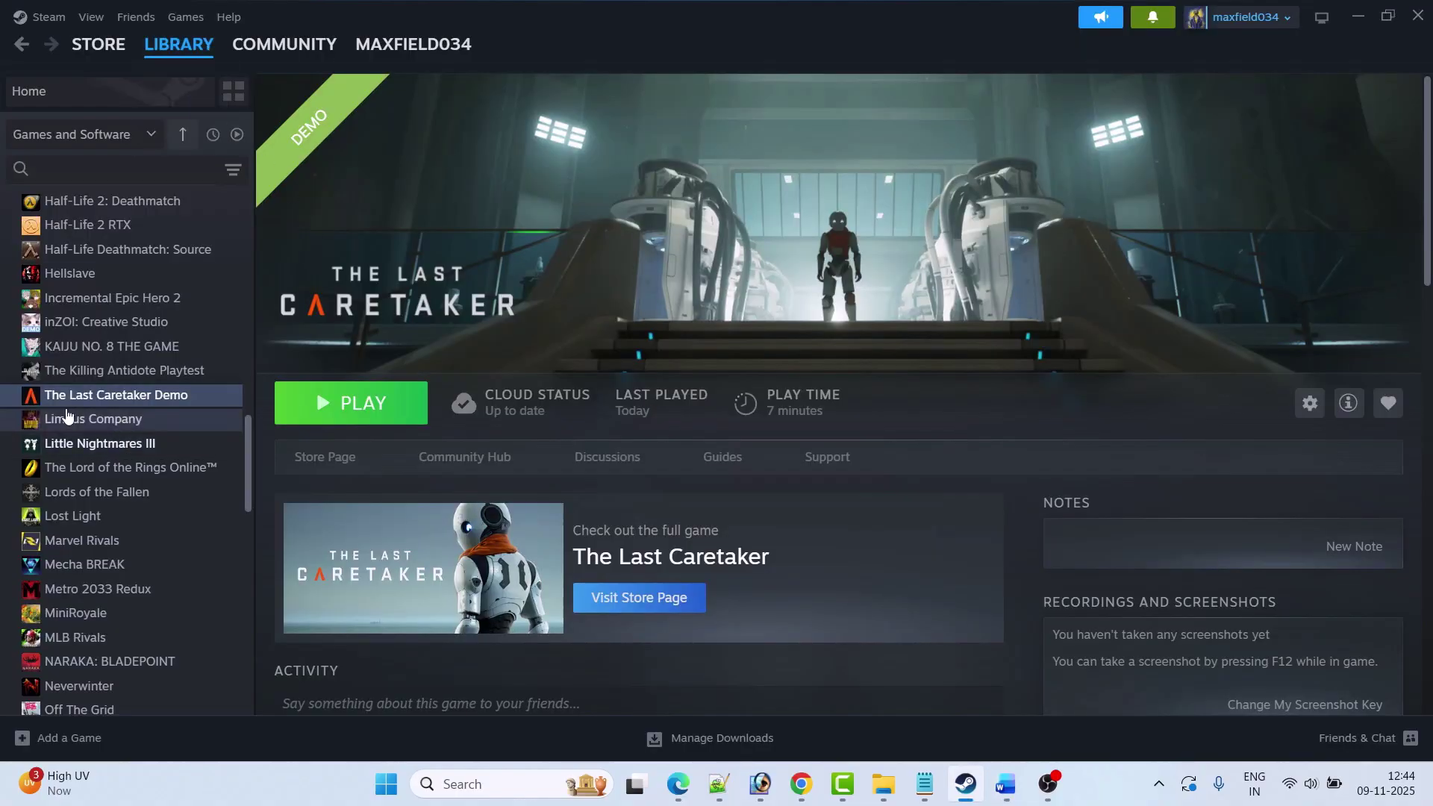
right_click(177, 403)
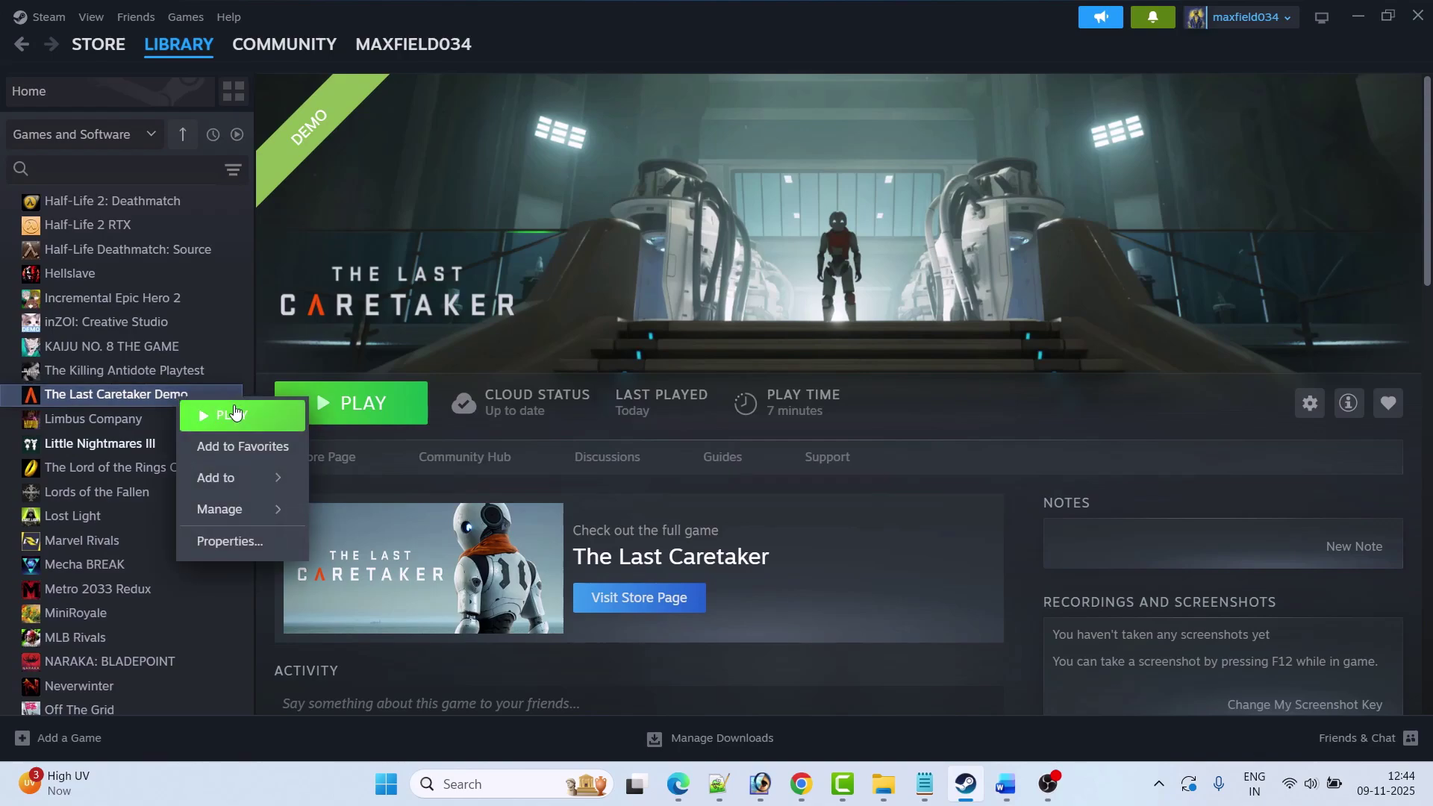
left_click(222, 541)
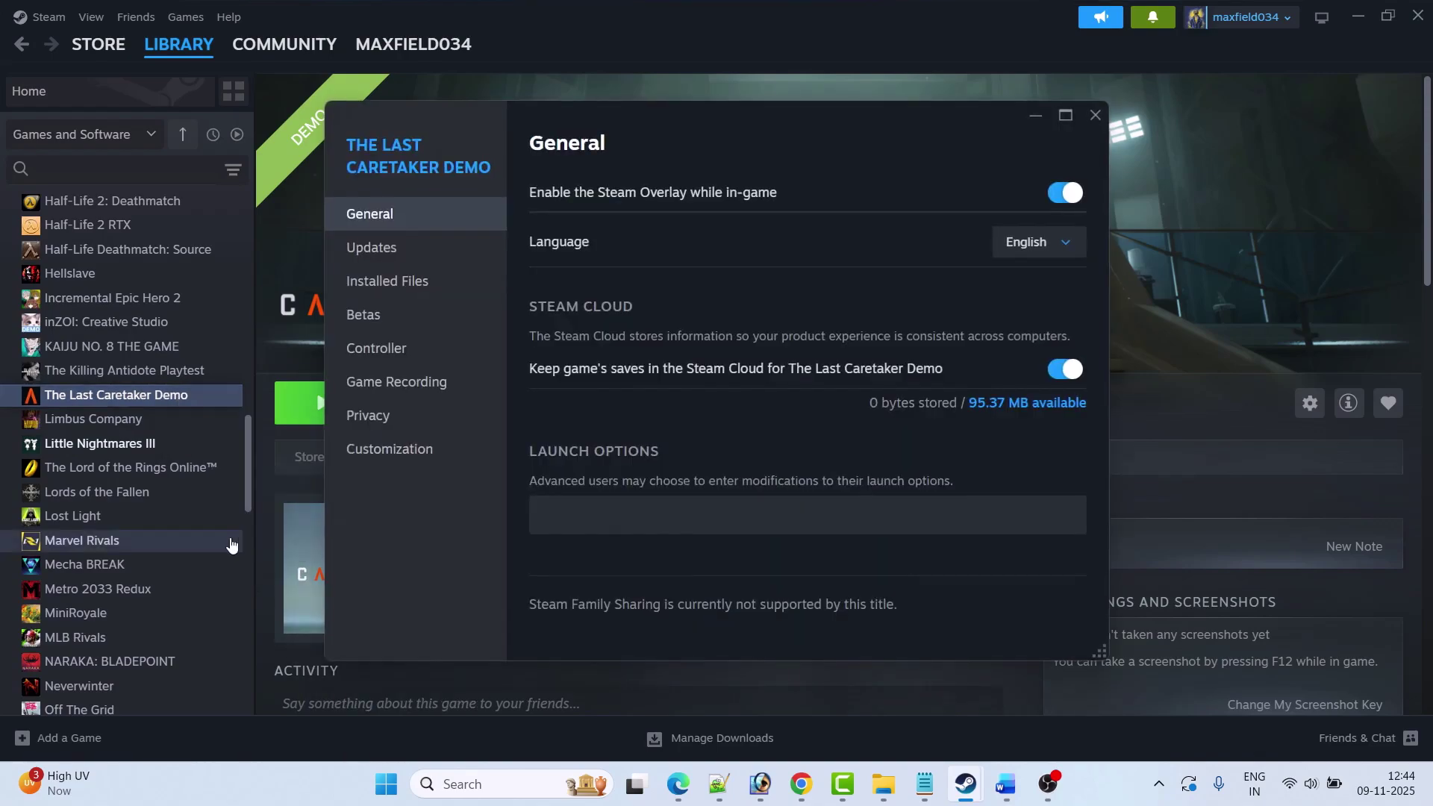
left_click(594, 509)
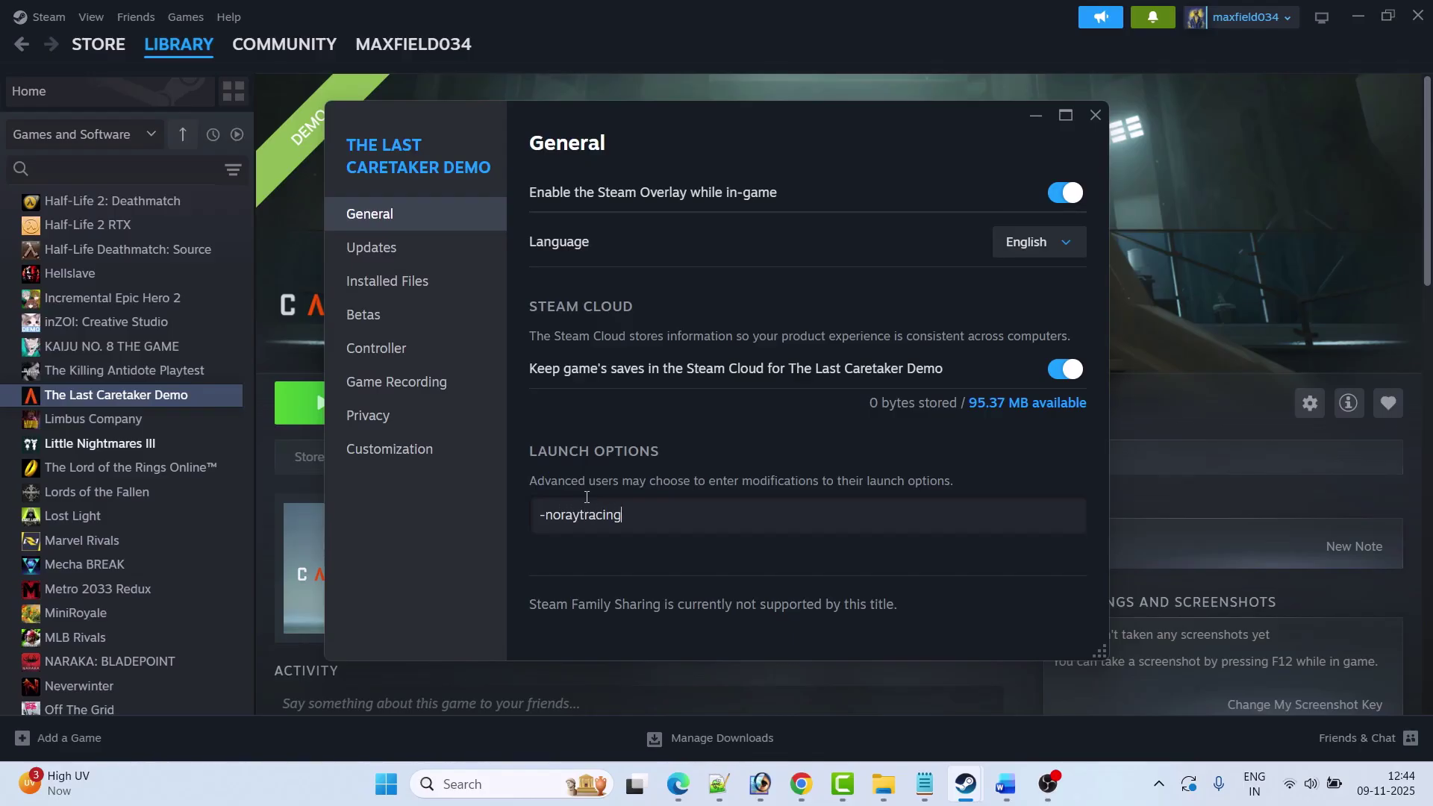
left_click(1095, 116)
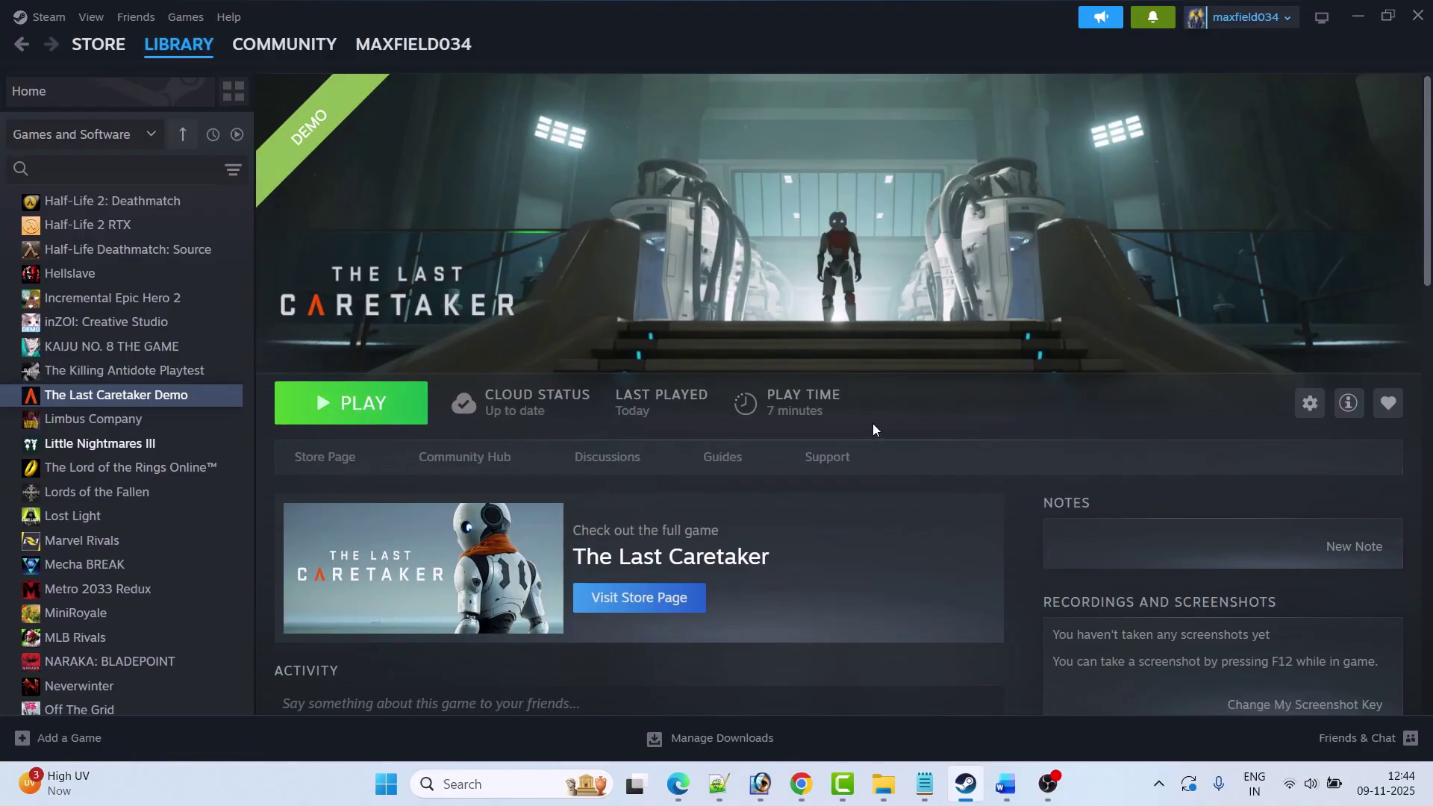
- Replace the demo's launch option with -dx11
right_click(138, 394)
left_click(192, 537)
left_click(683, 523)
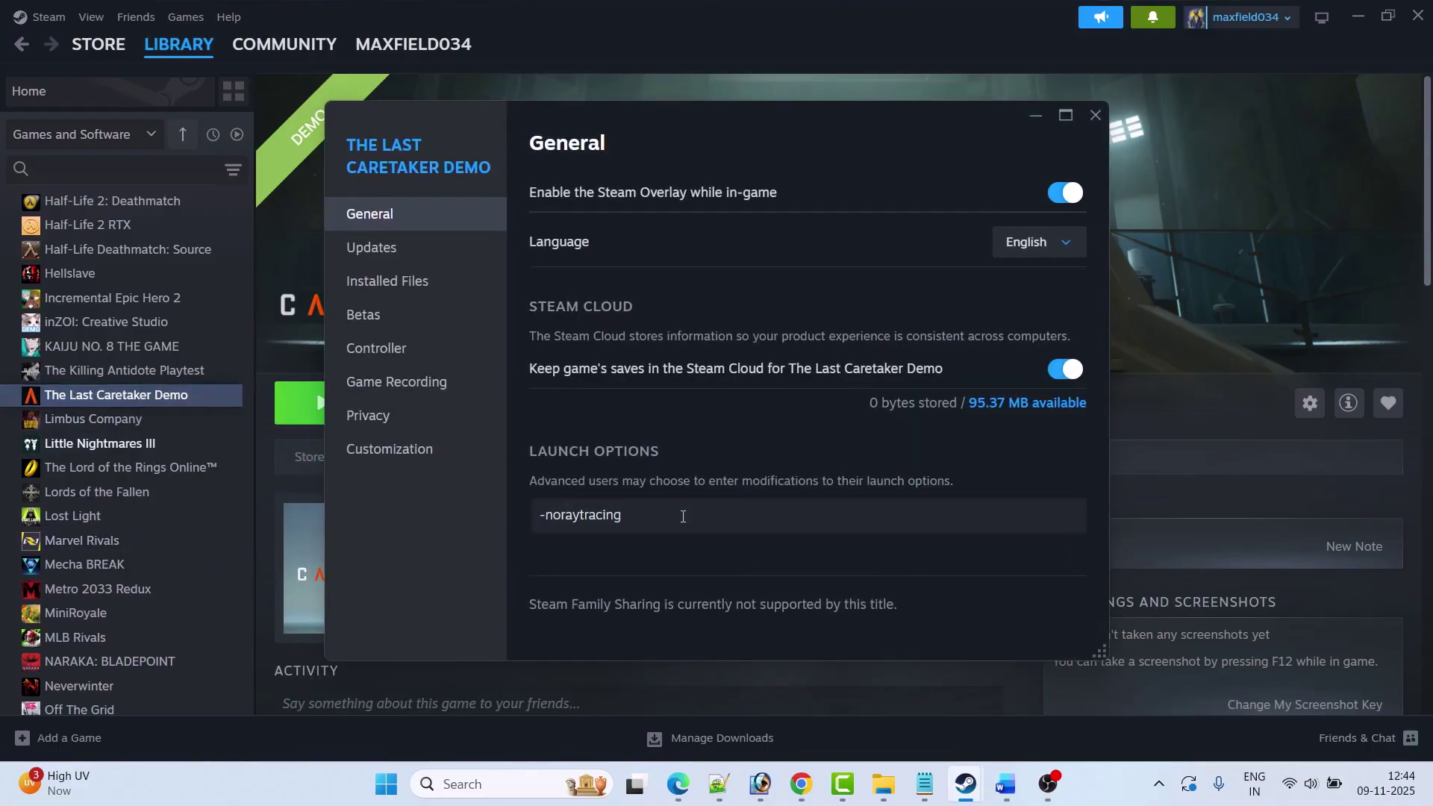
key("BackSpace")
key("BackSpace")
key("BackSpace")
key("BackSpace")
key("BackSpace")
key("BackSpace")
key("BackSpace")
key("BackSpace")
left_click(1094, 115)
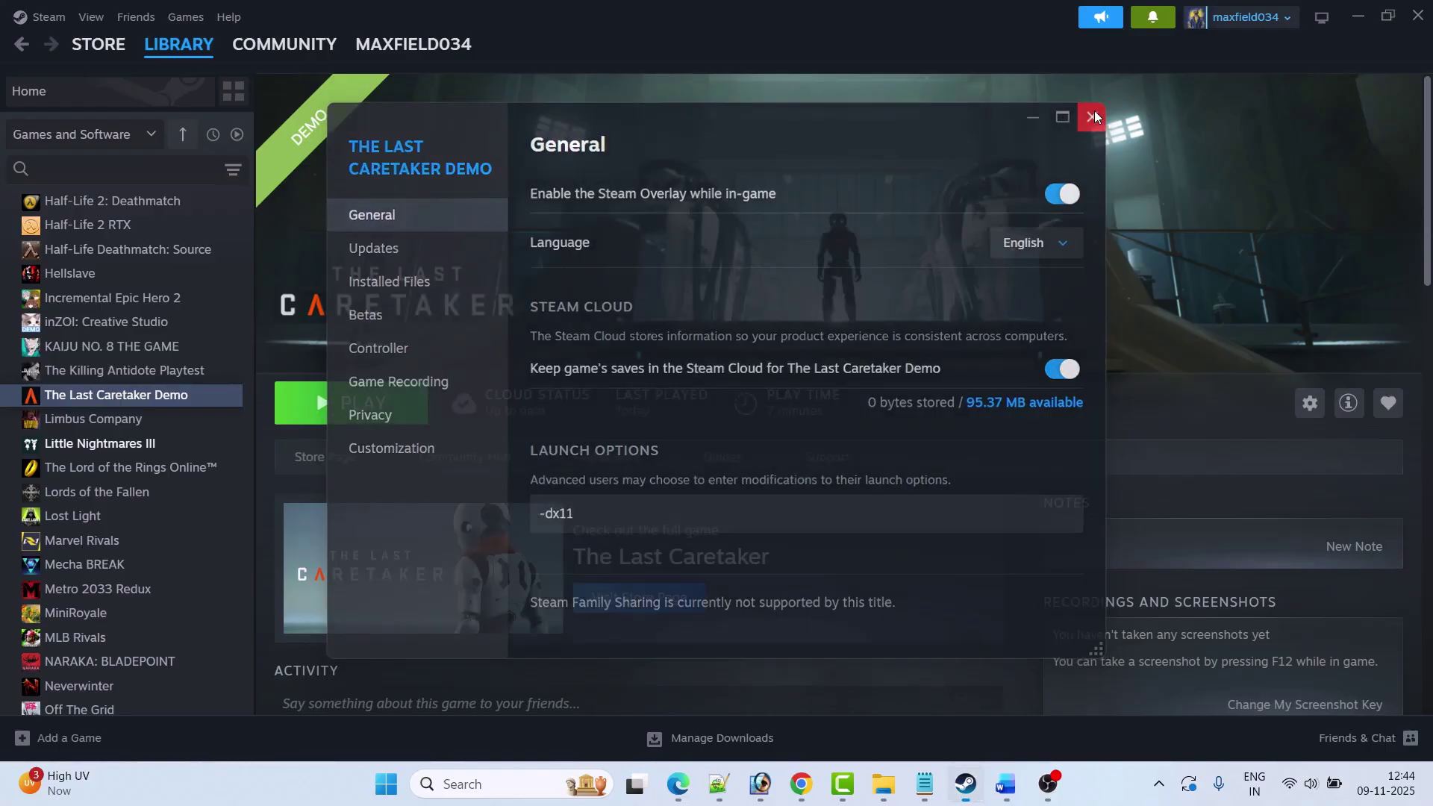
- Change the demo's launch option to -dx12
right_click(181, 394)
left_click(201, 536)
left_click(602, 523)
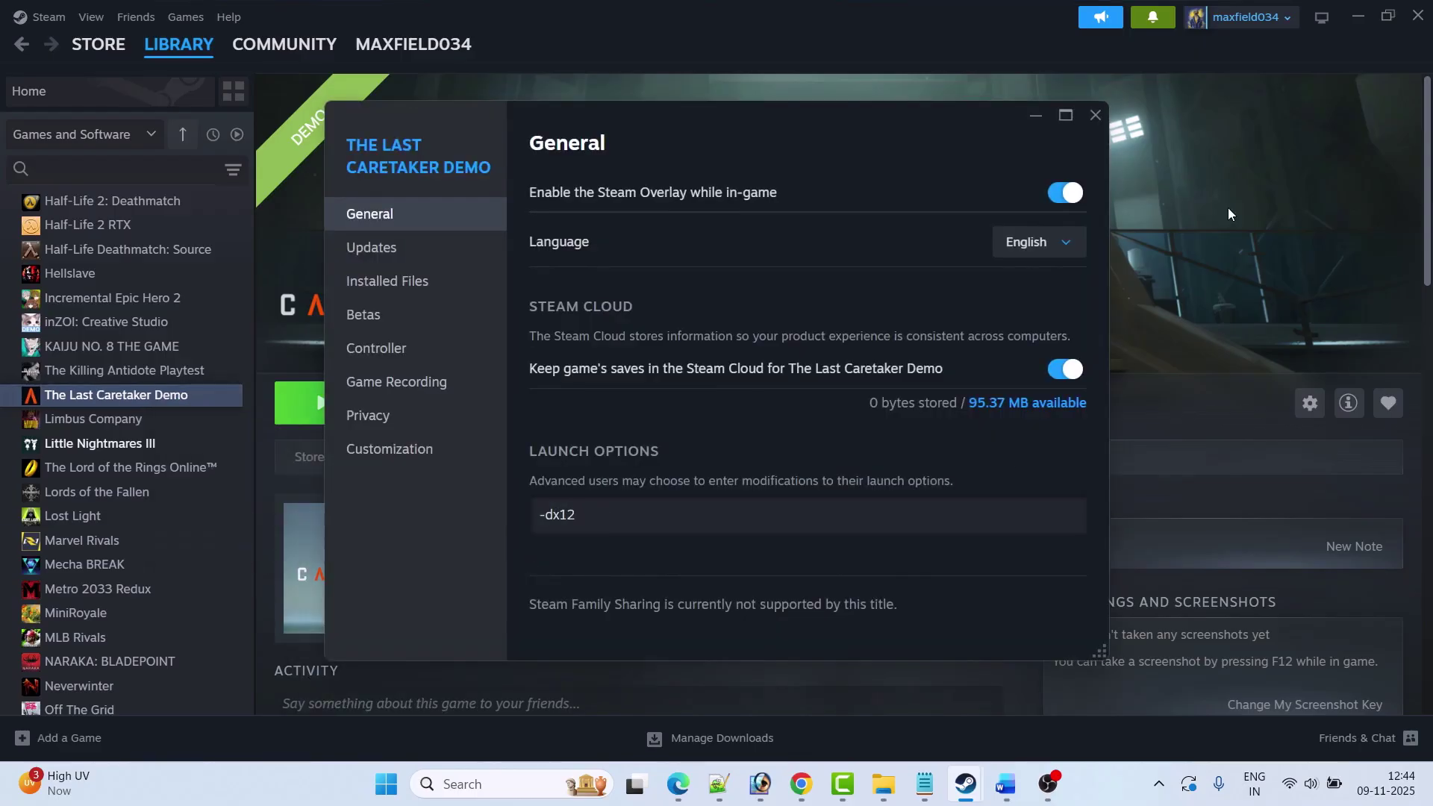
left_click(1095, 115)
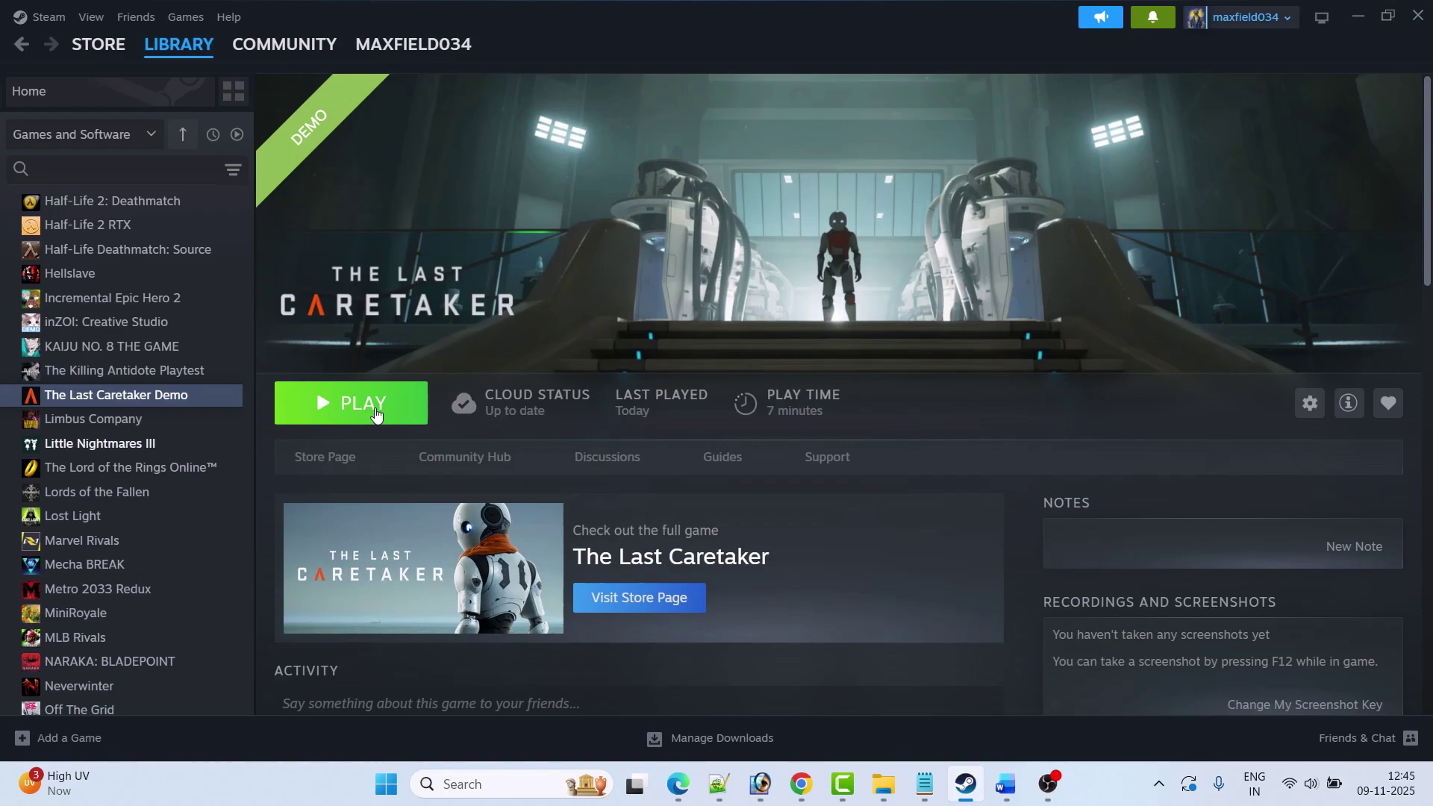
- Delete the -dx12 launch option, leaving the Launch Options box empty
right_click(192, 396)
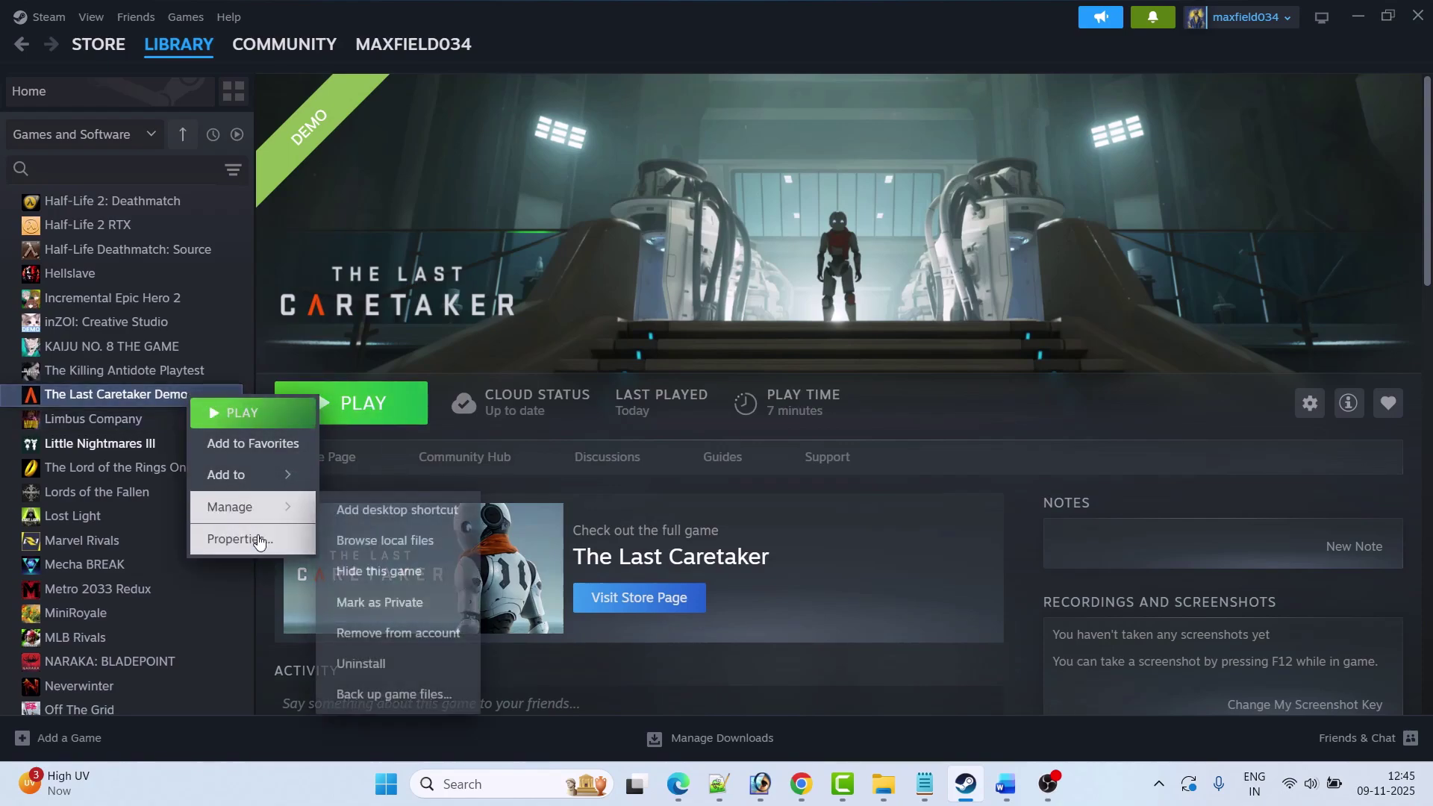
left_click(217, 536)
left_click_drag(578, 514, 488, 518)
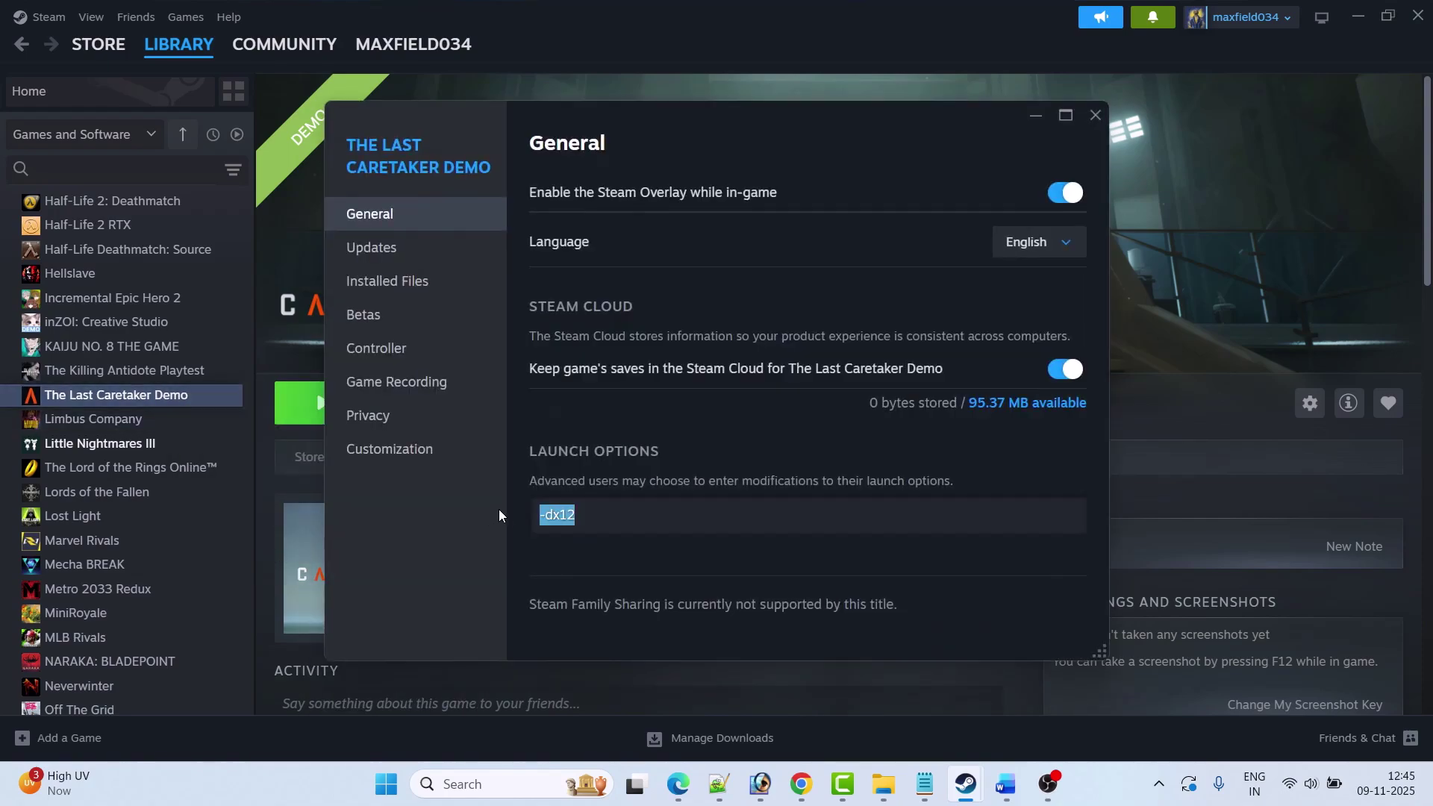
key("BackSpace")
left_click(1095, 115)
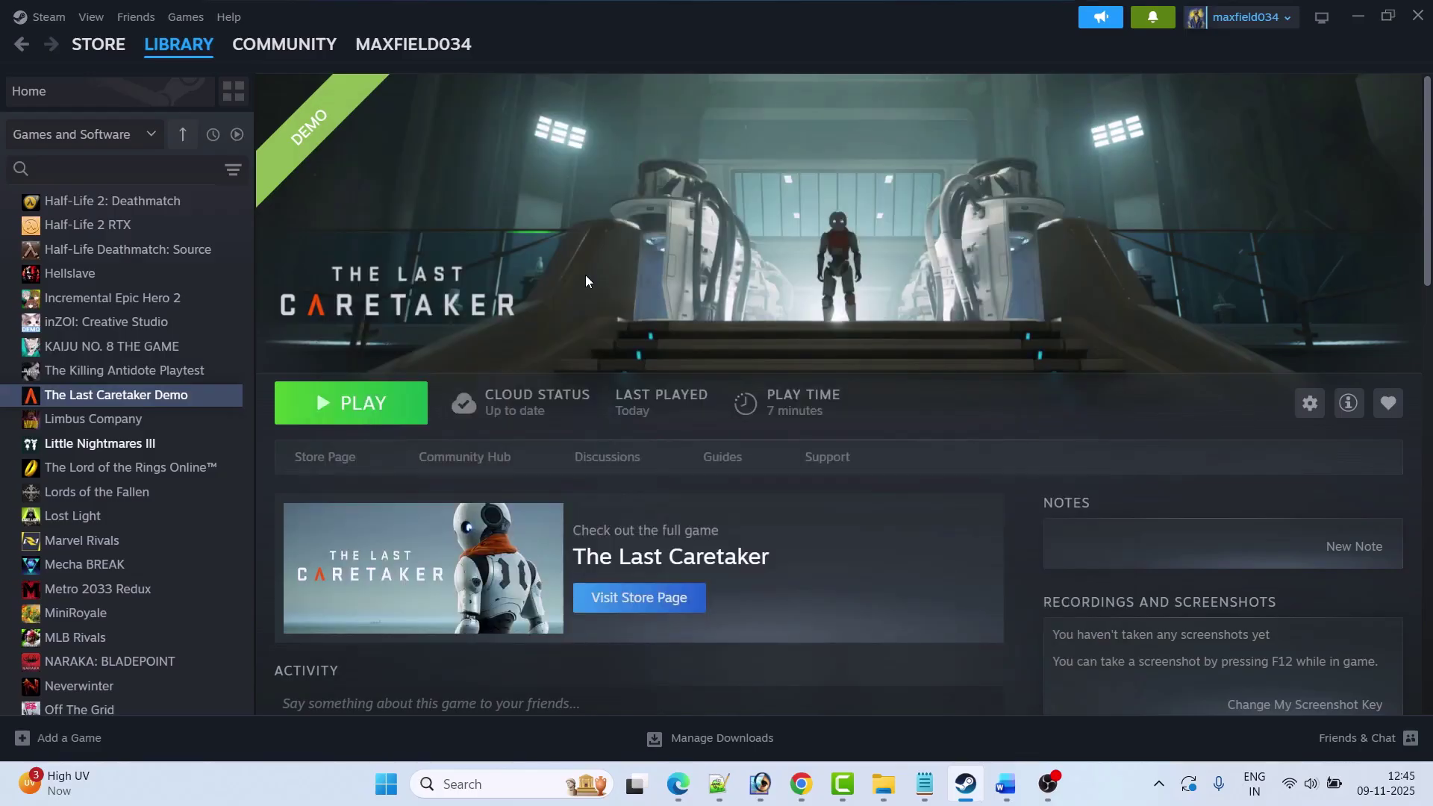
- Scroll the Word guide to Fix 2 and select its 'Rename/Delete Save Game Files' heading
left_click(1005, 783)
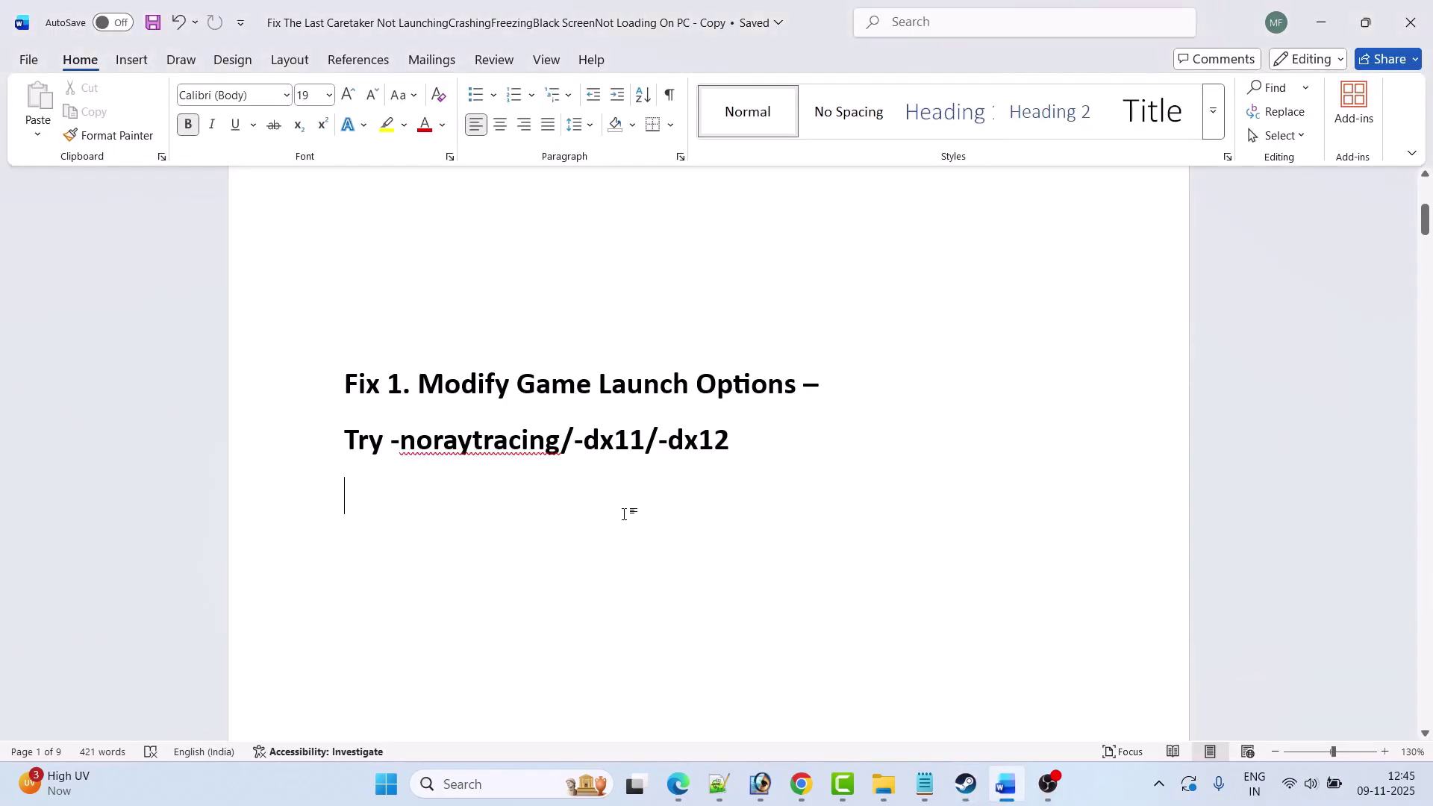
scroll(595, 487, "down", 5)
scroll(594, 487, "down", 1)
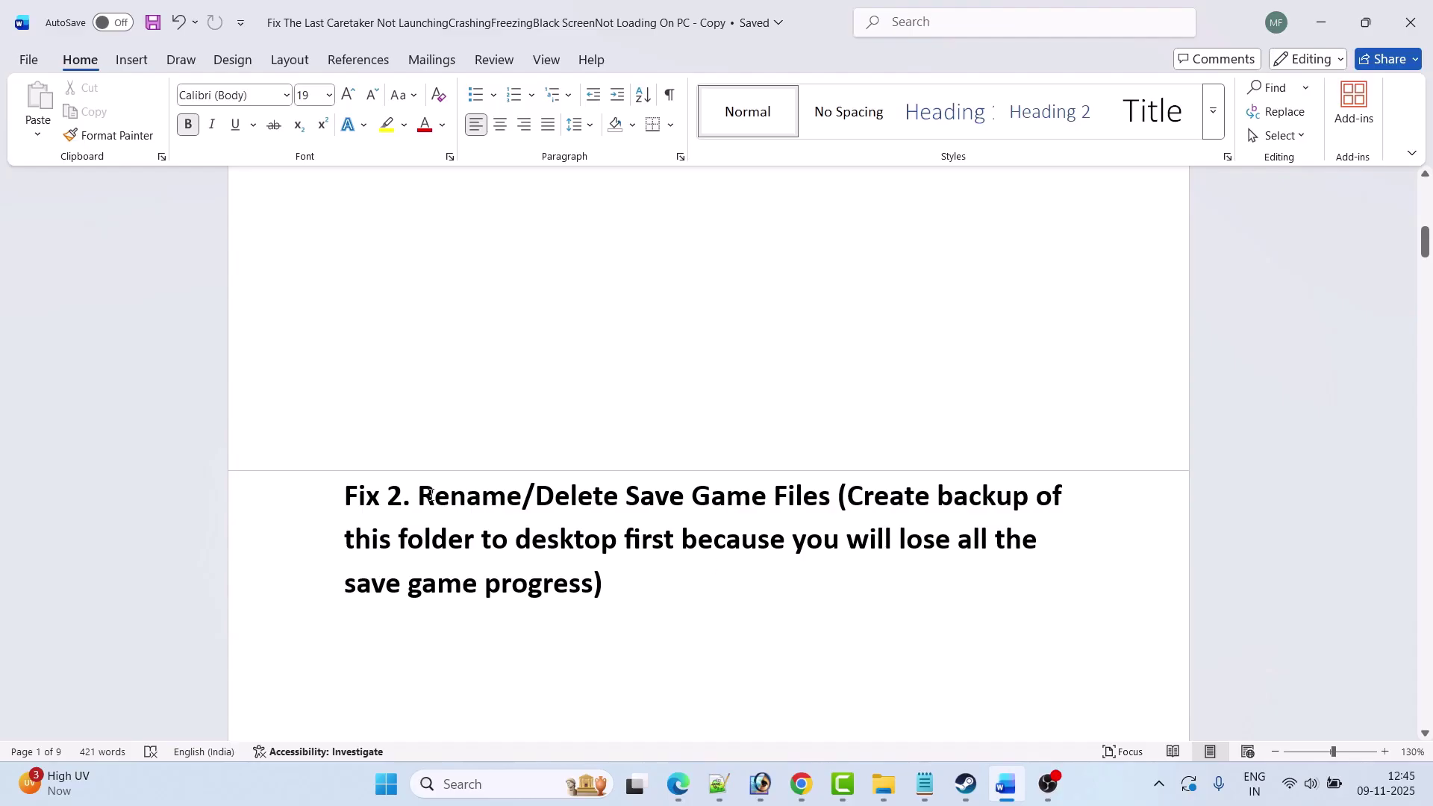
left_click_drag(431, 494, 829, 498)
- Browse File Explorer to the user profile's AppData\Local folder on SSD (C:)
key("alt+Tab")
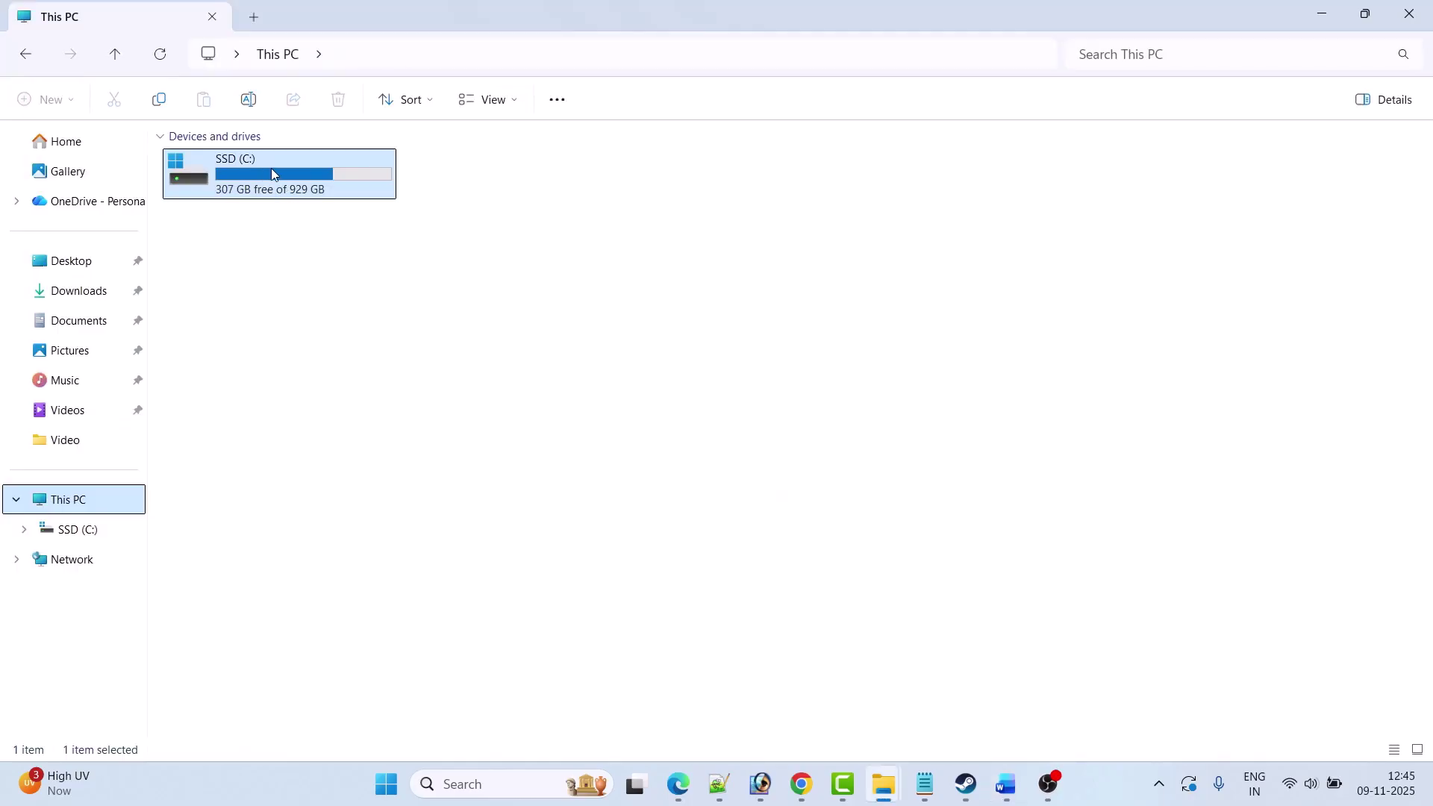
double_click(248, 165)
scroll(246, 623, "down", 2)
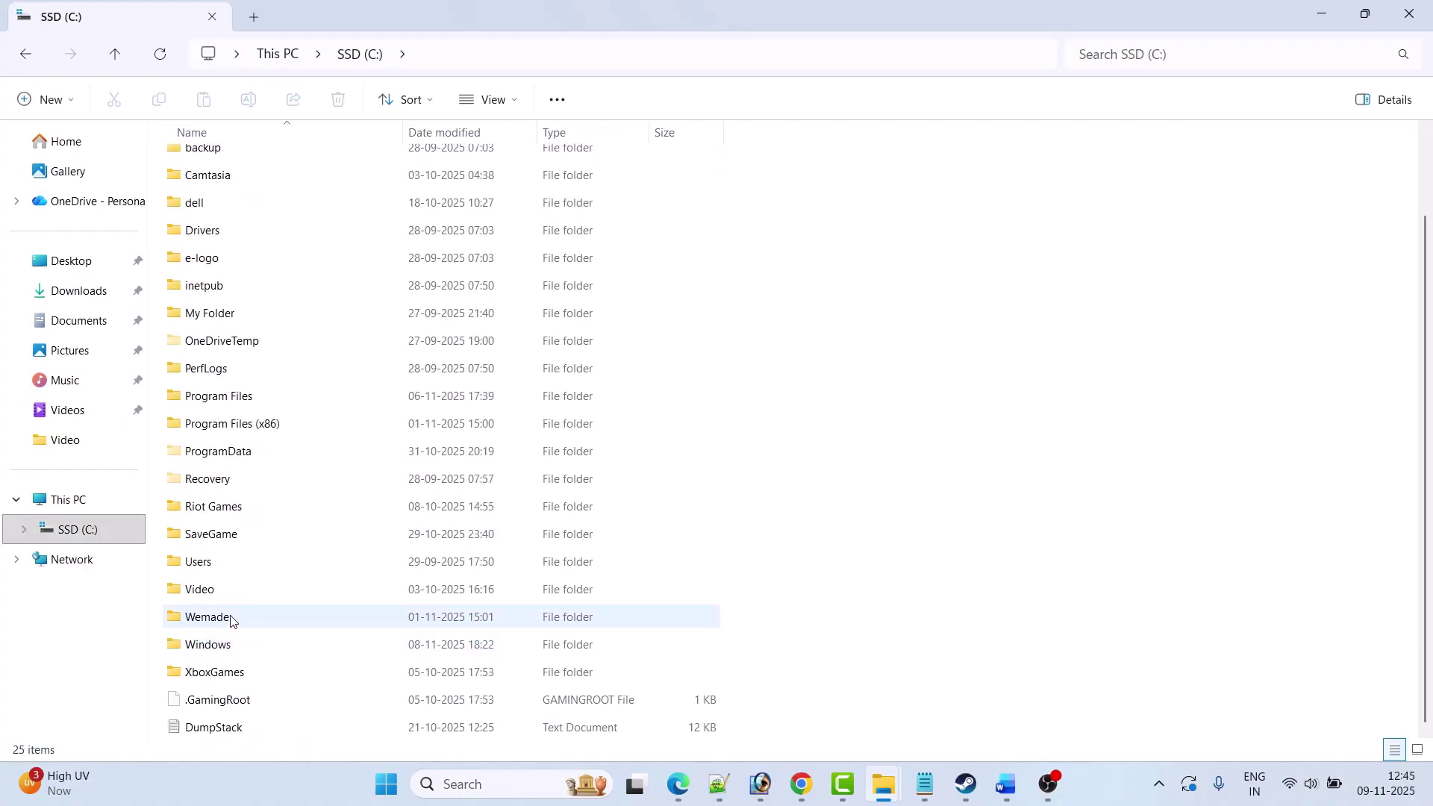
double_click(221, 574)
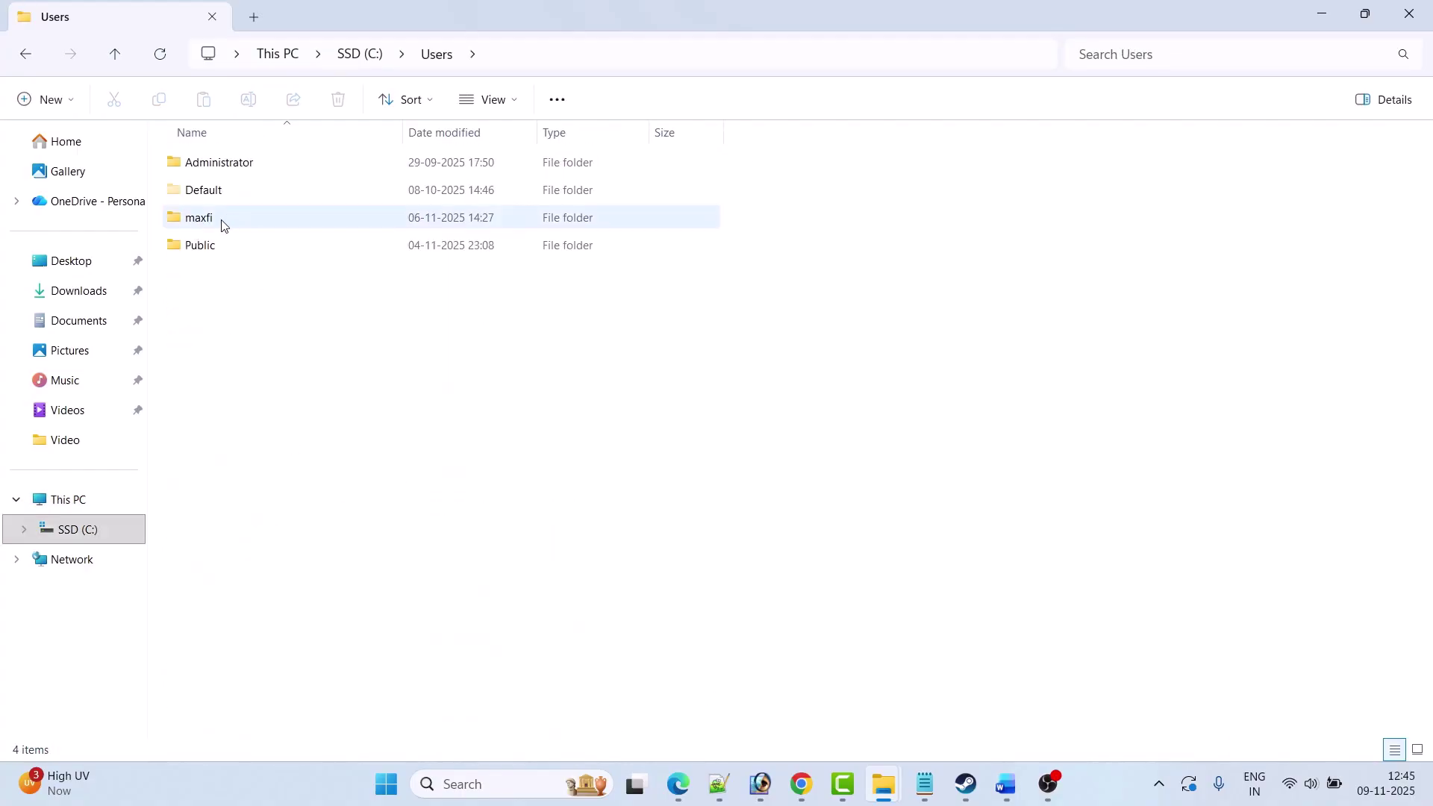
left_click(240, 223)
double_click(240, 222)
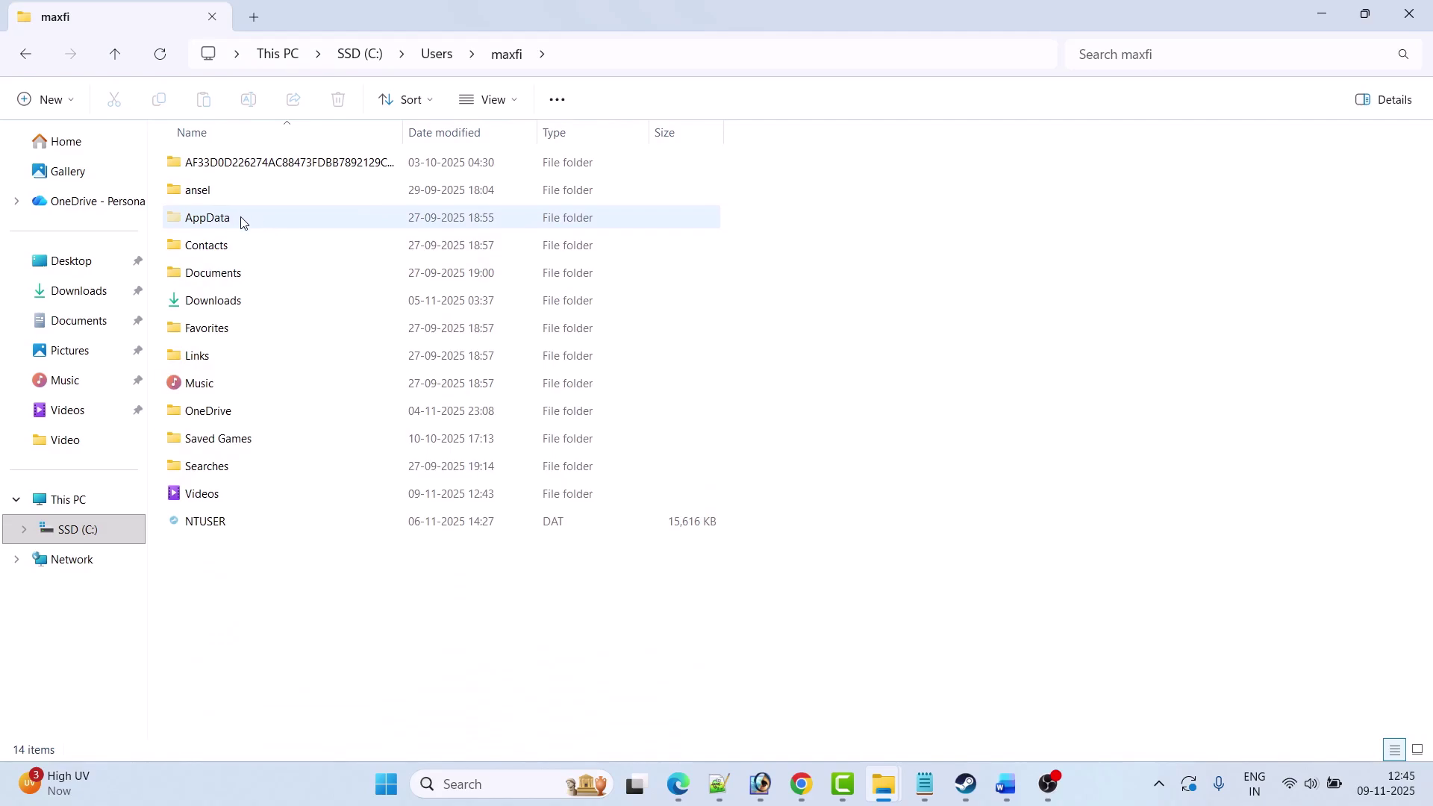
left_click(494, 101)
mouse_move(571, 450)
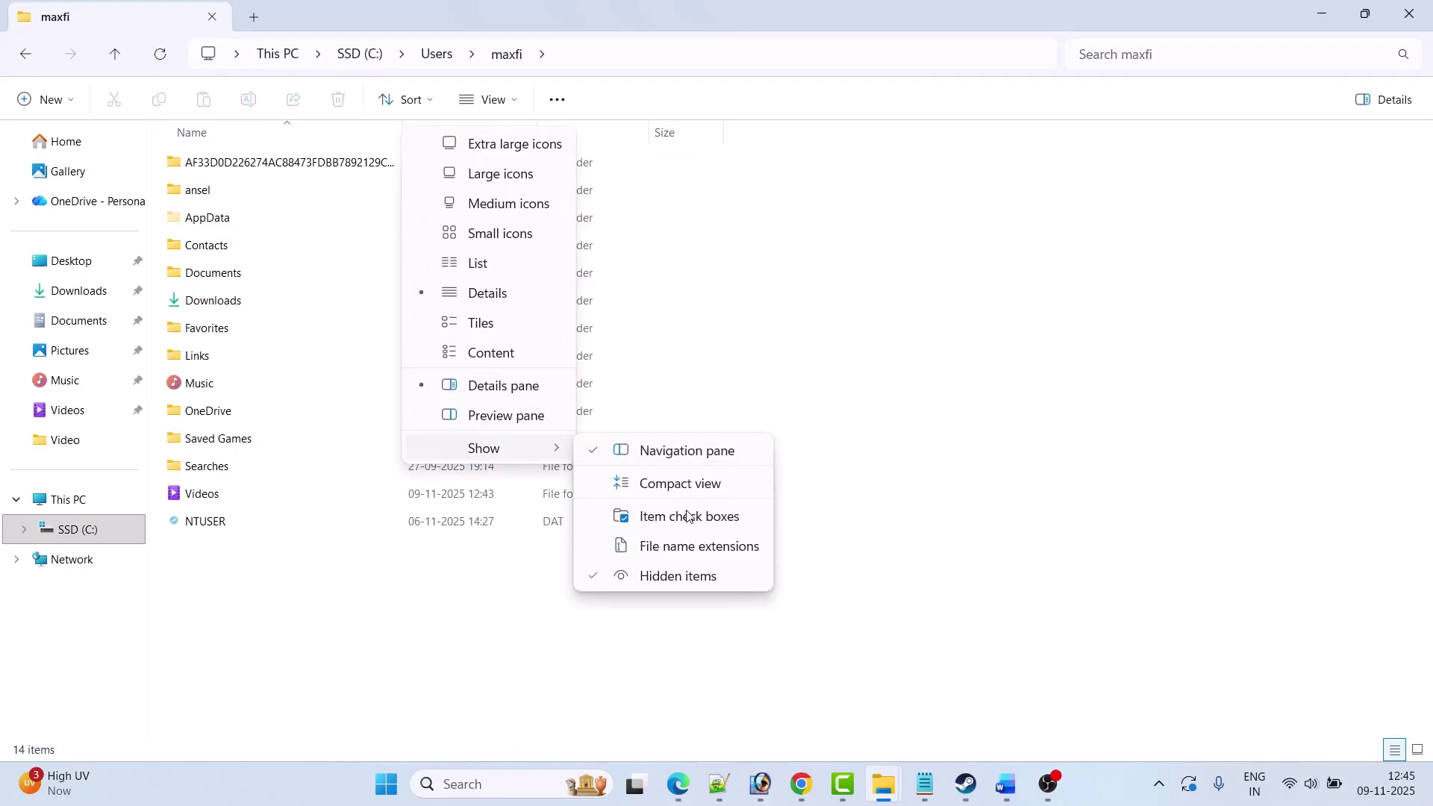
left_click(809, 374)
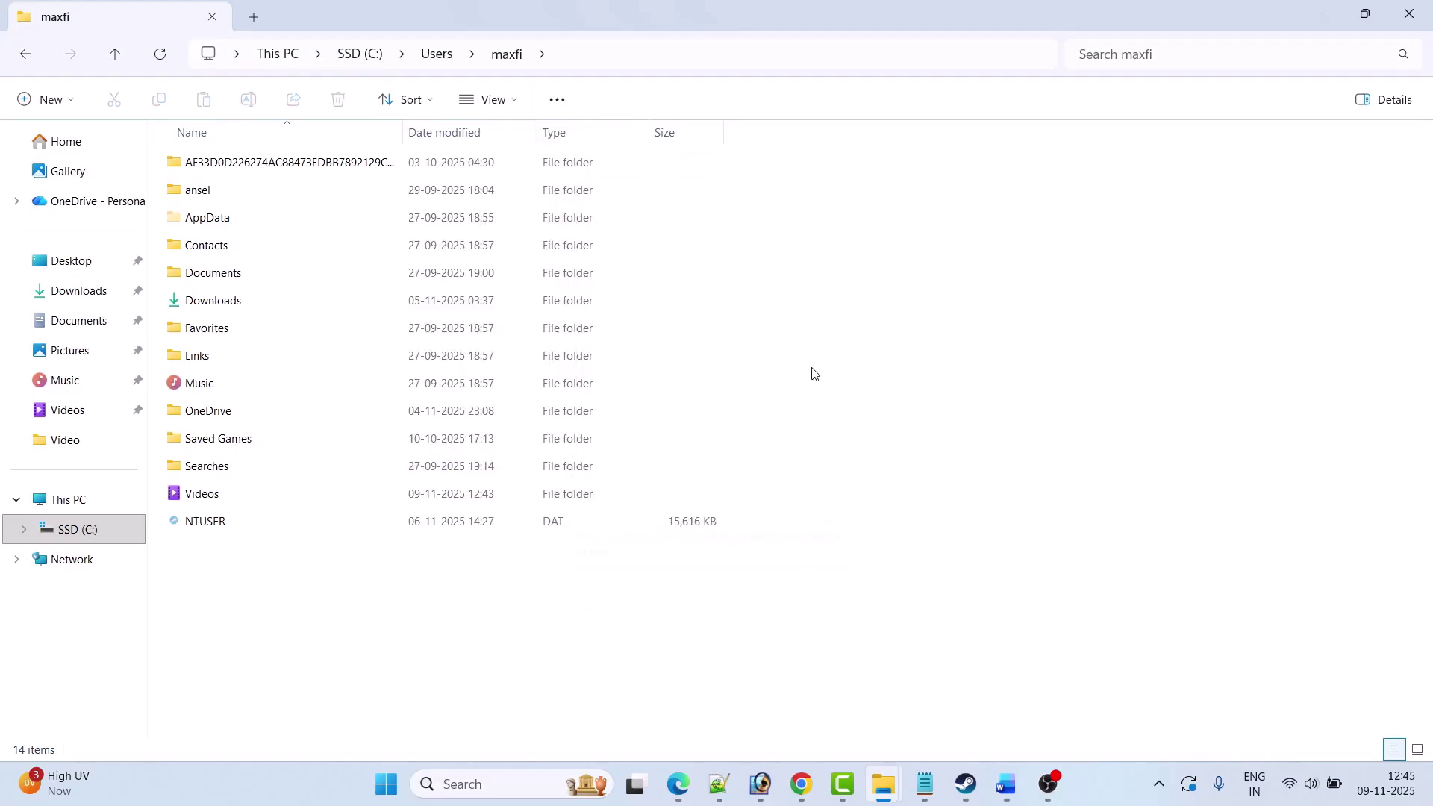
double_click(196, 224)
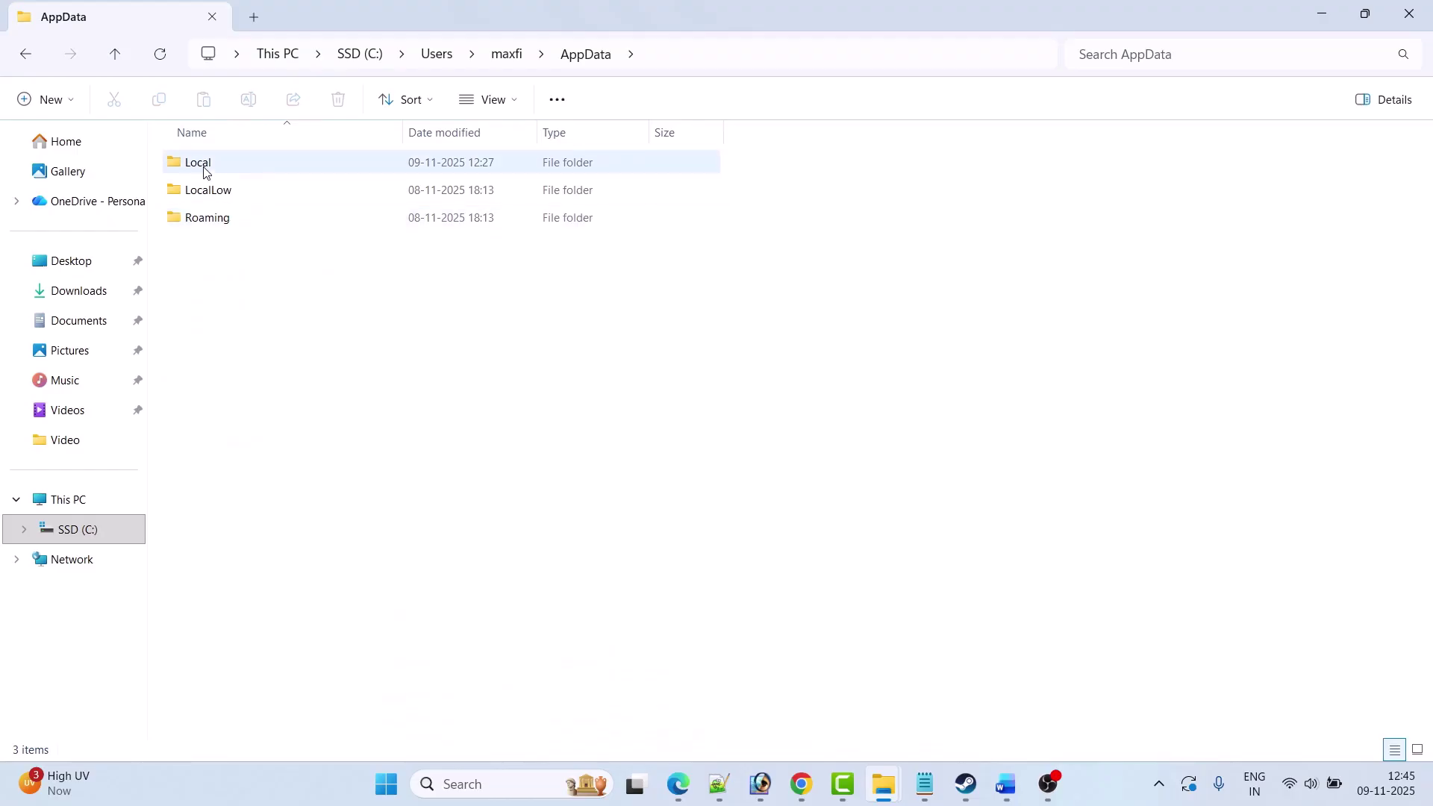
double_click(206, 166)
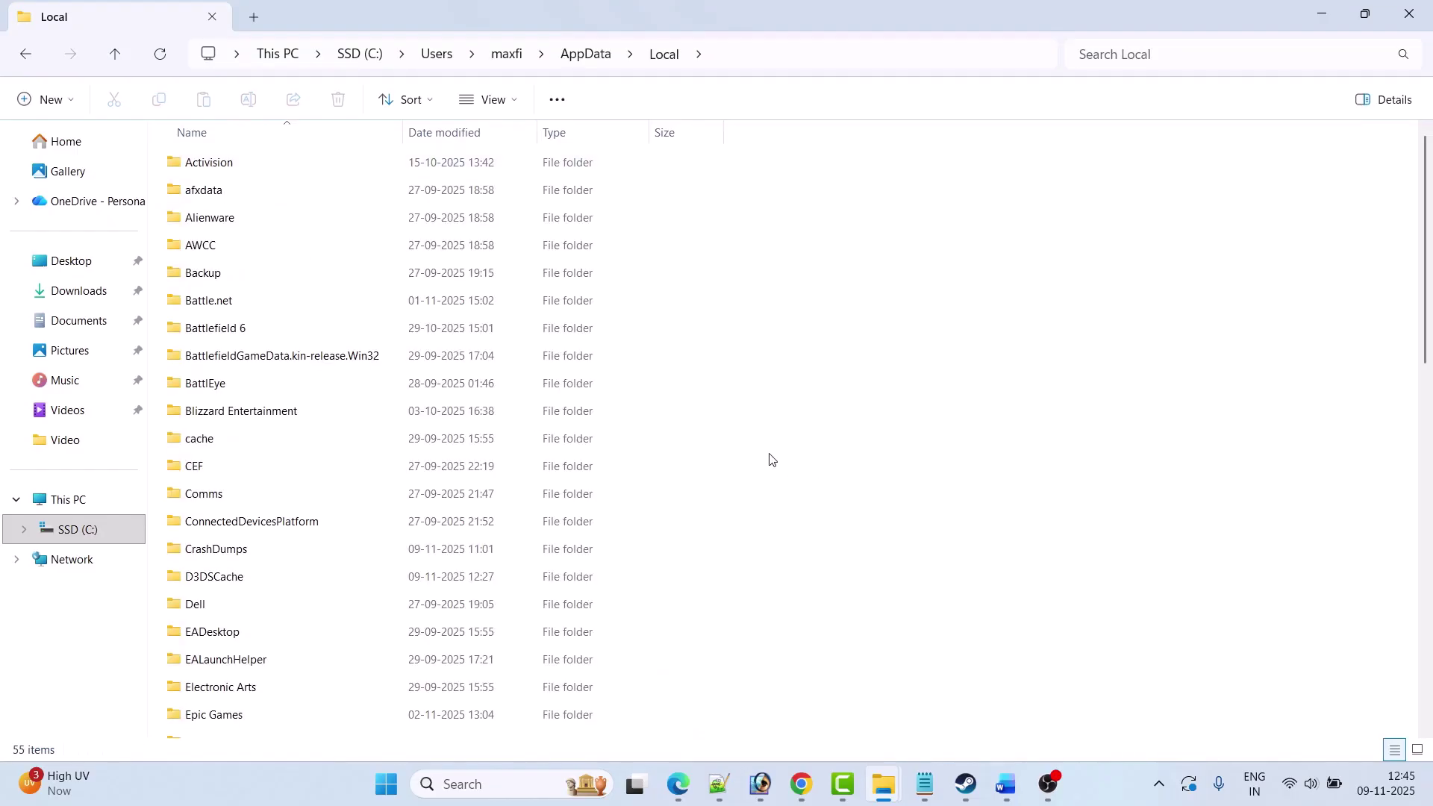
scroll(772, 460, "down", 10)
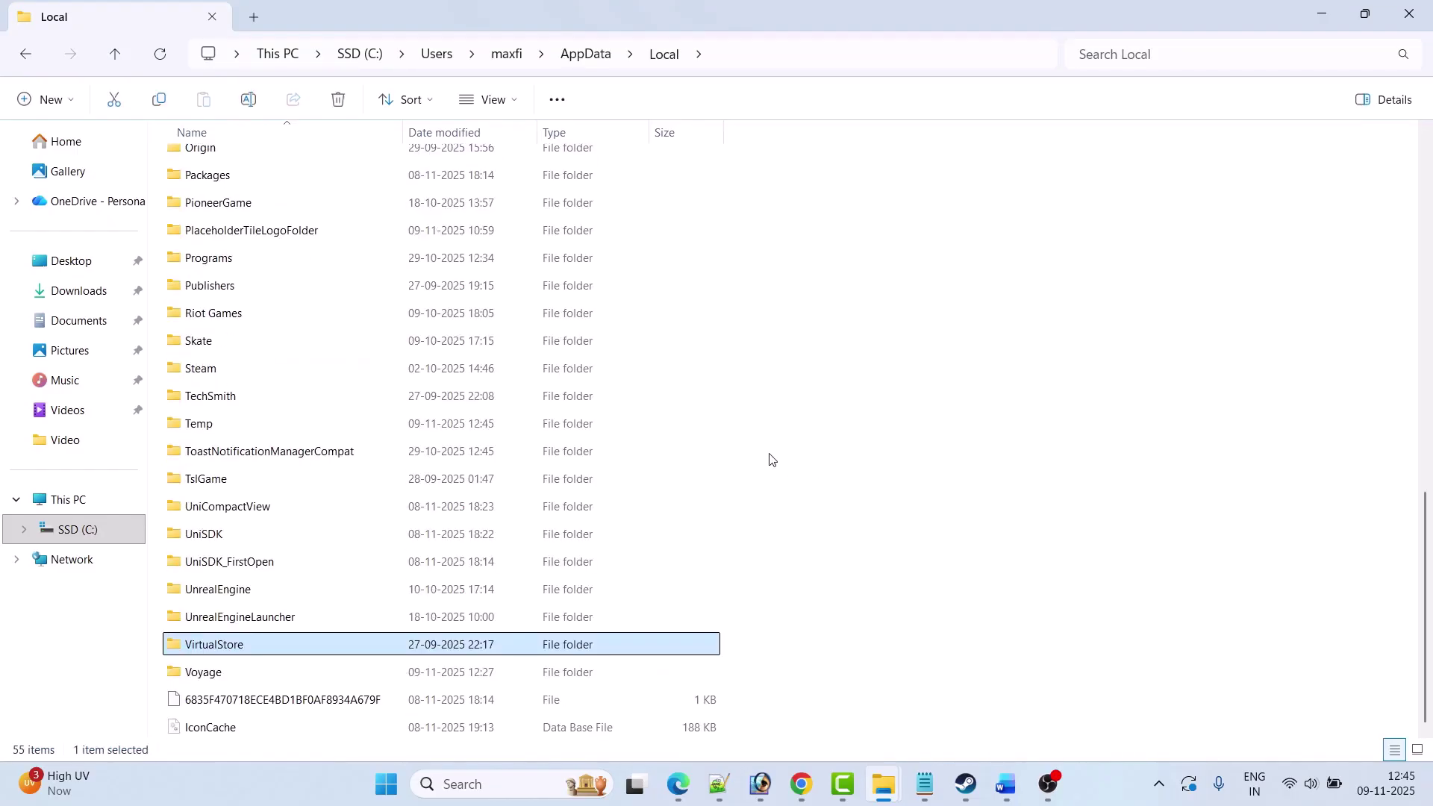
- Paste a backup copy of the Voyage folder onto the desktop
right_click(234, 675)
left_click(326, 701)
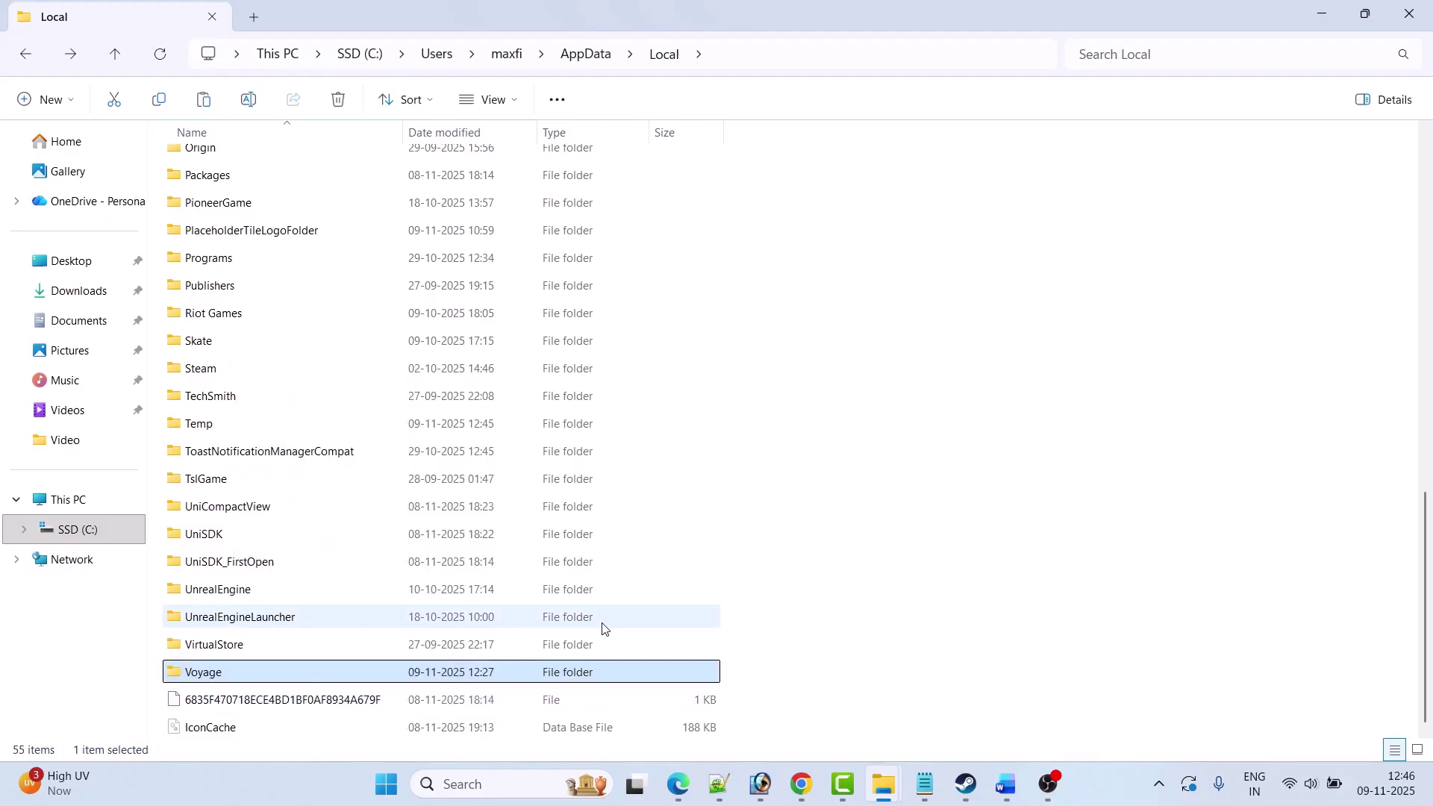
key("super+d")
right_click(69, 103)
left_click(91, 129)
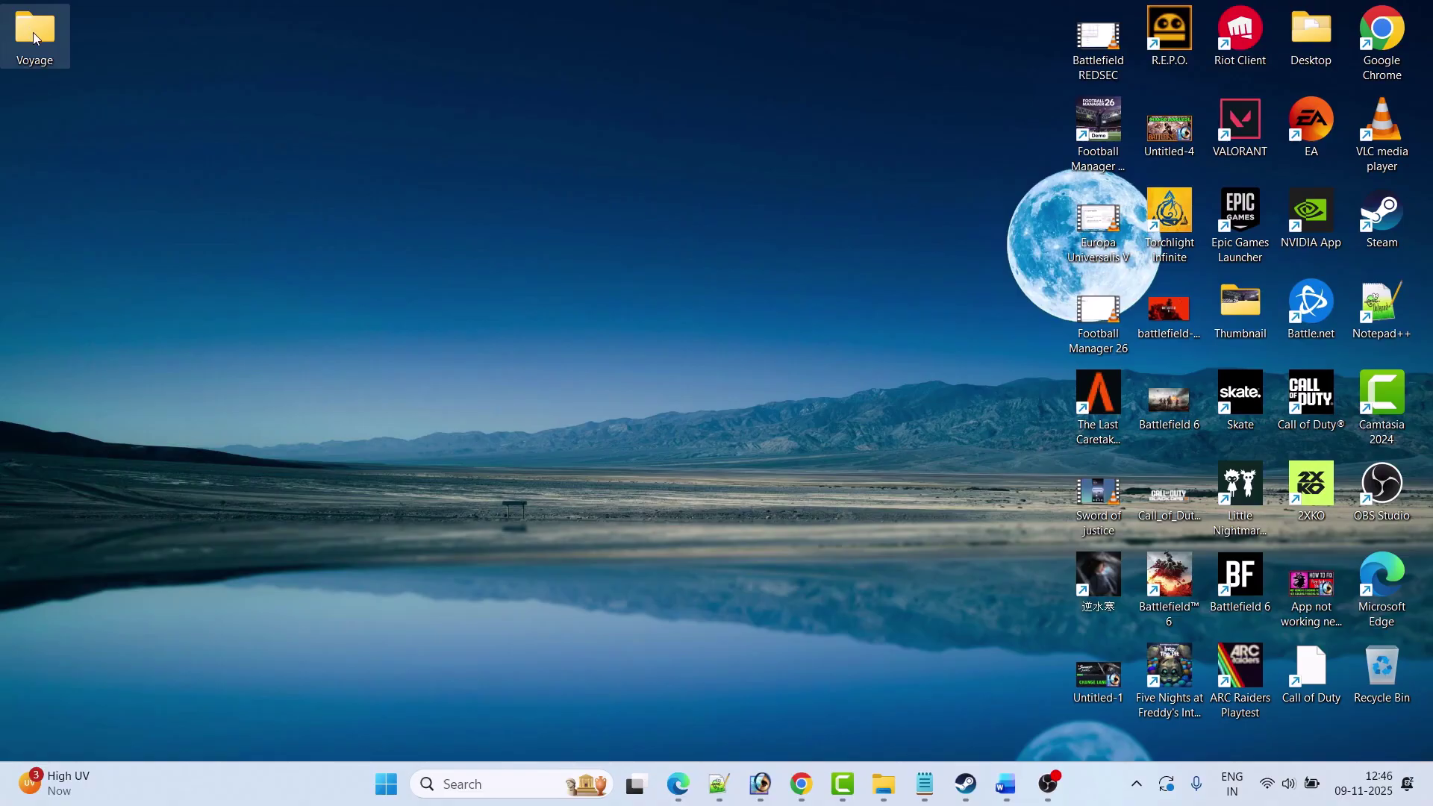
mouse_move(71, 69)
key("super+d")
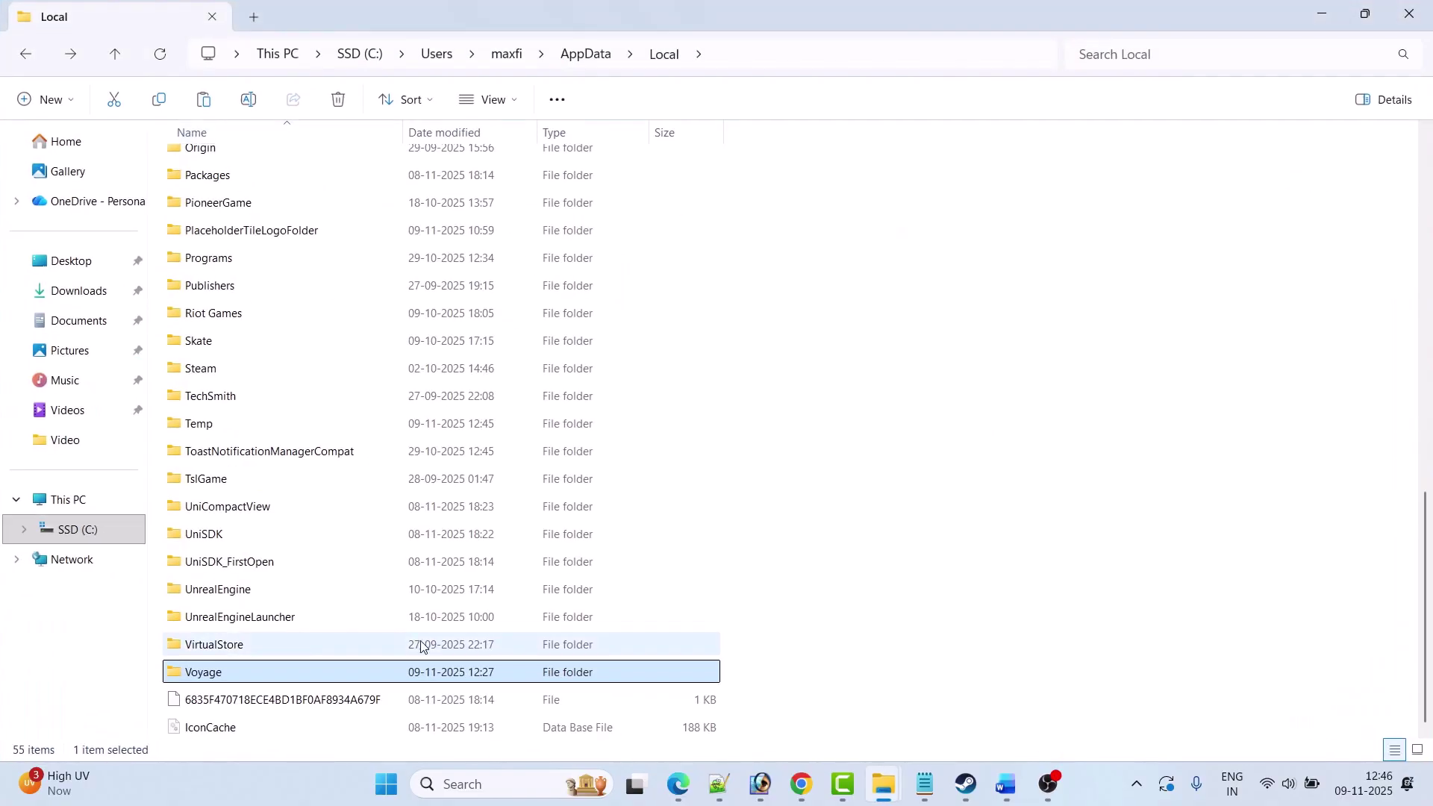
- Rename the Voyage folder to Voyage.old
right_click(226, 674)
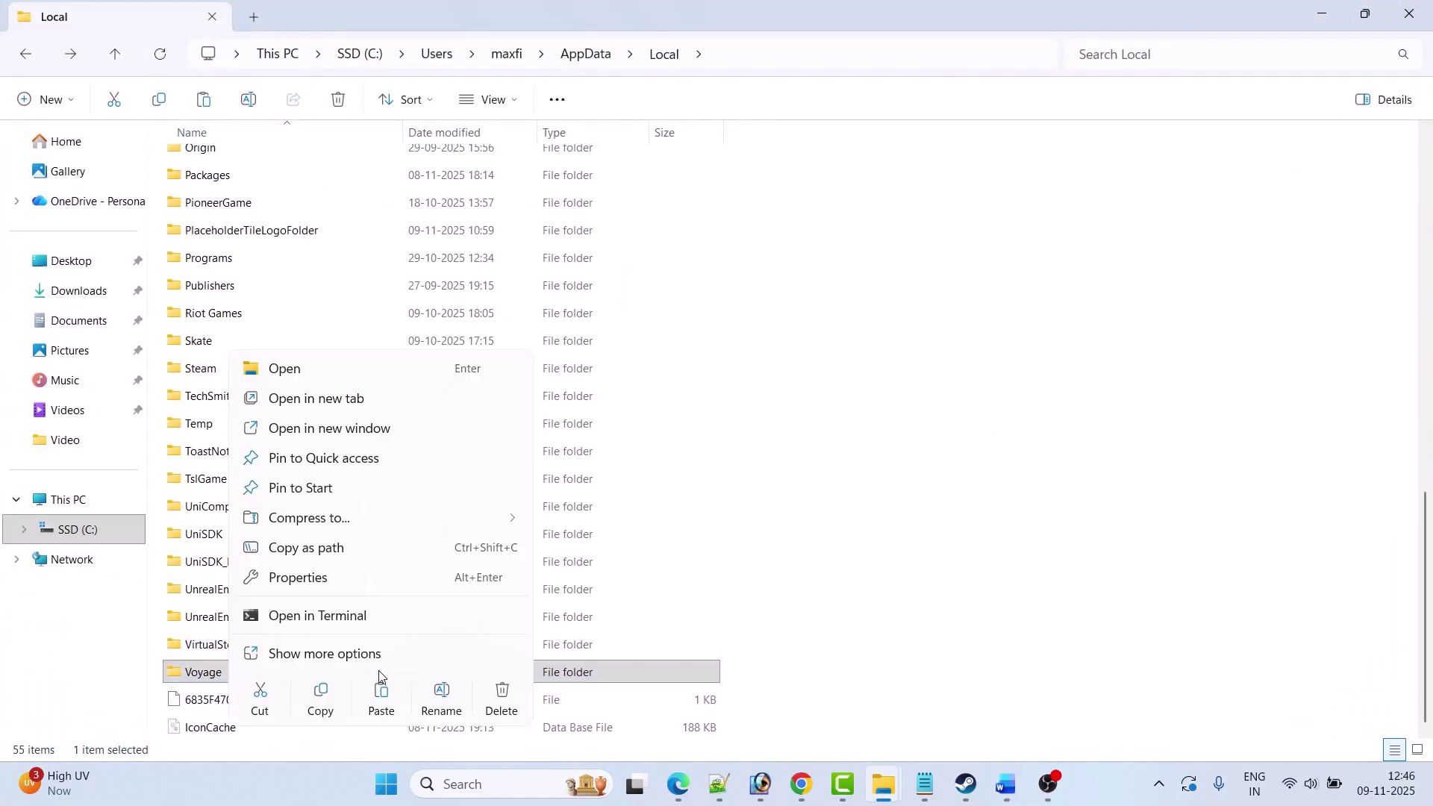
left_click(426, 704)
left_click(230, 676)
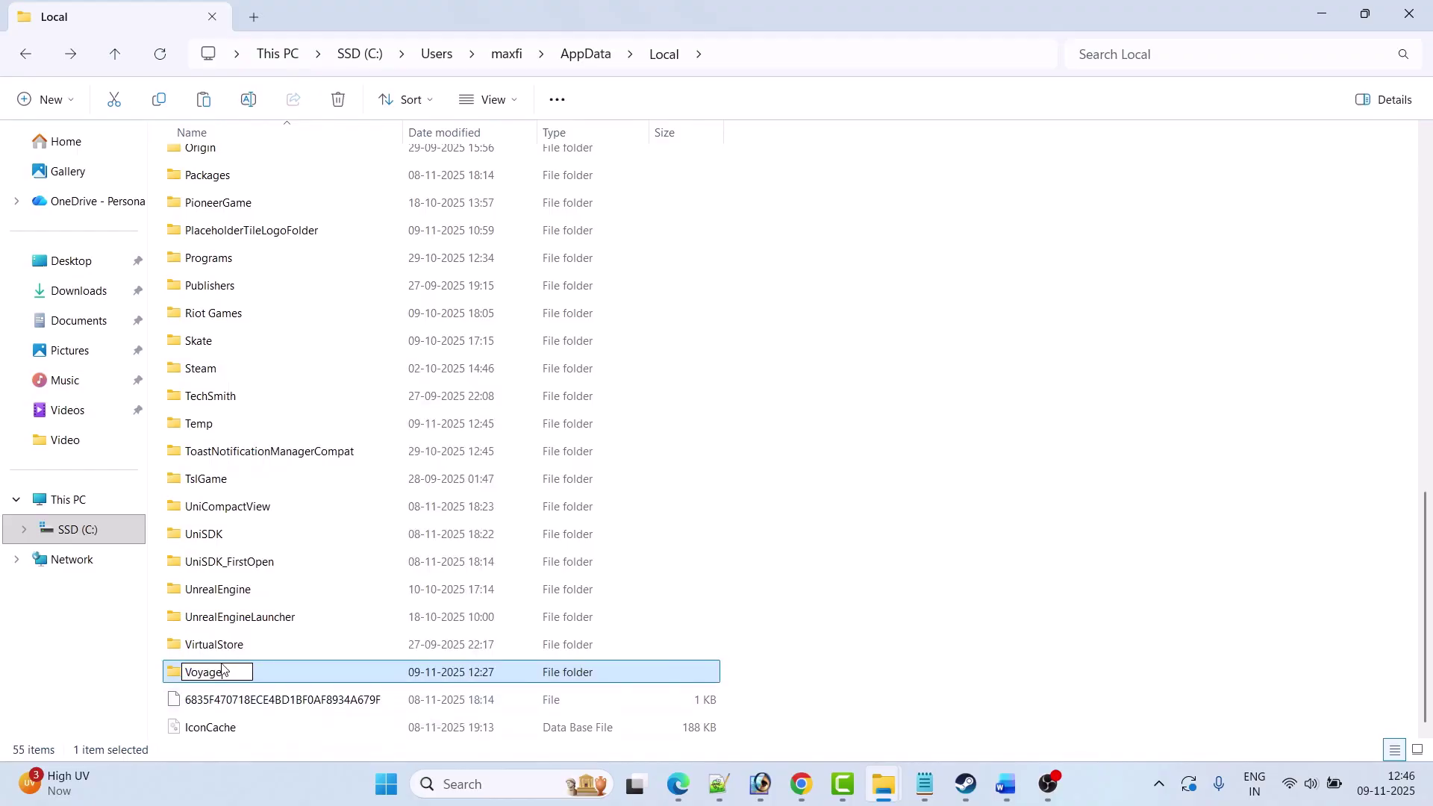
type(".old")
left_click(918, 567)
- Delete the Voyage.old folder from AppData\Local
left_click(954, 793)
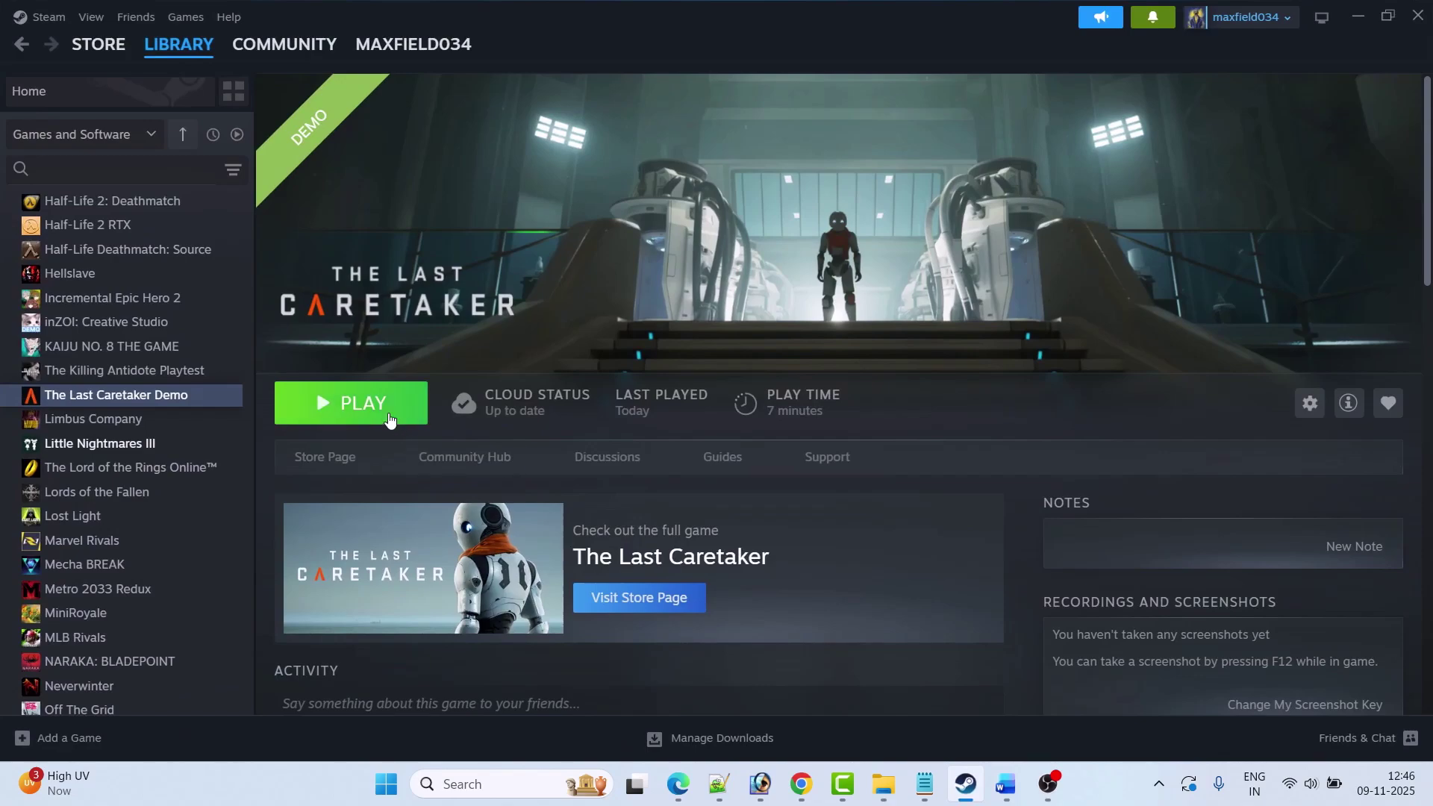
key("alt+Tab")
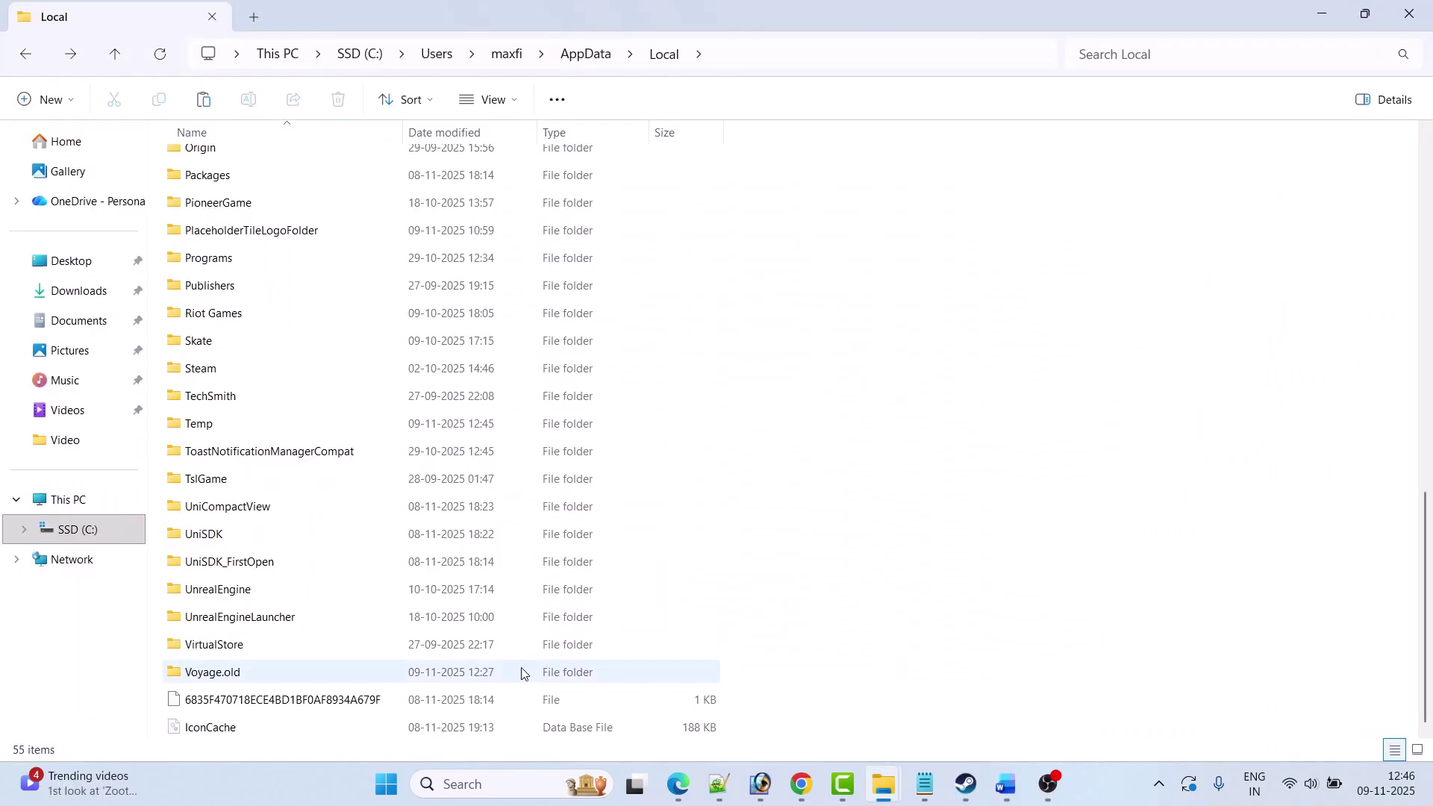
left_click(232, 679)
right_click(240, 681)
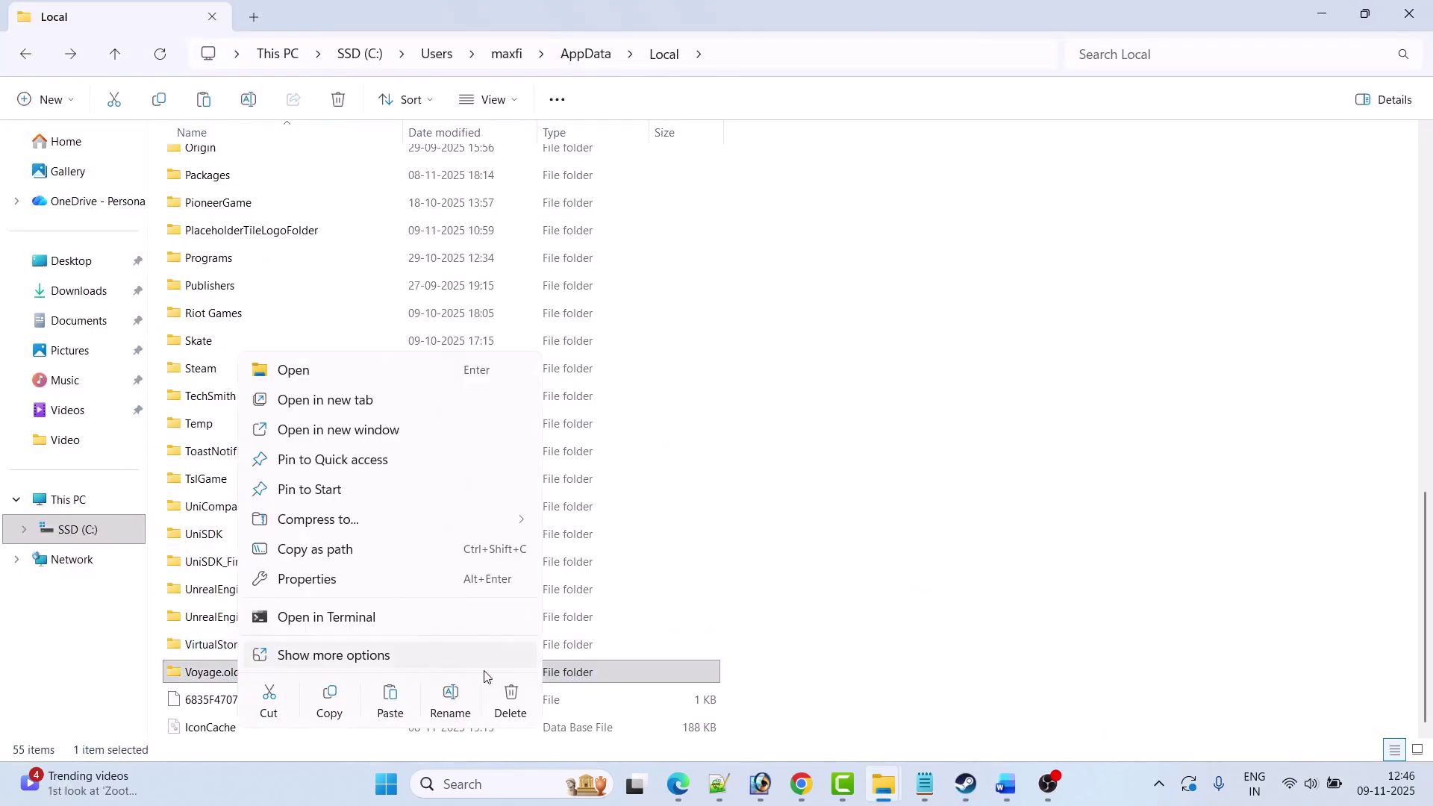
left_click(508, 693)
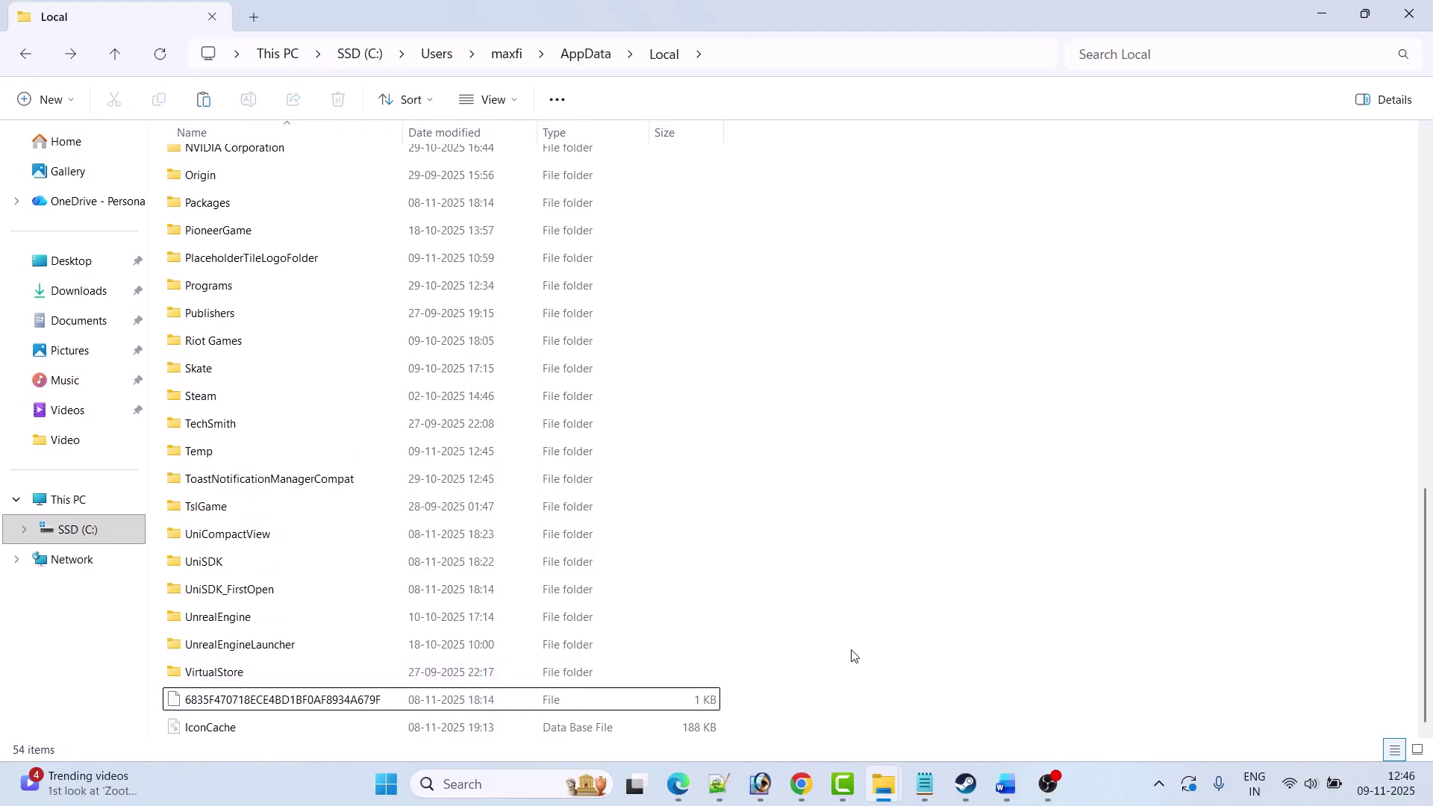
left_click(966, 785)
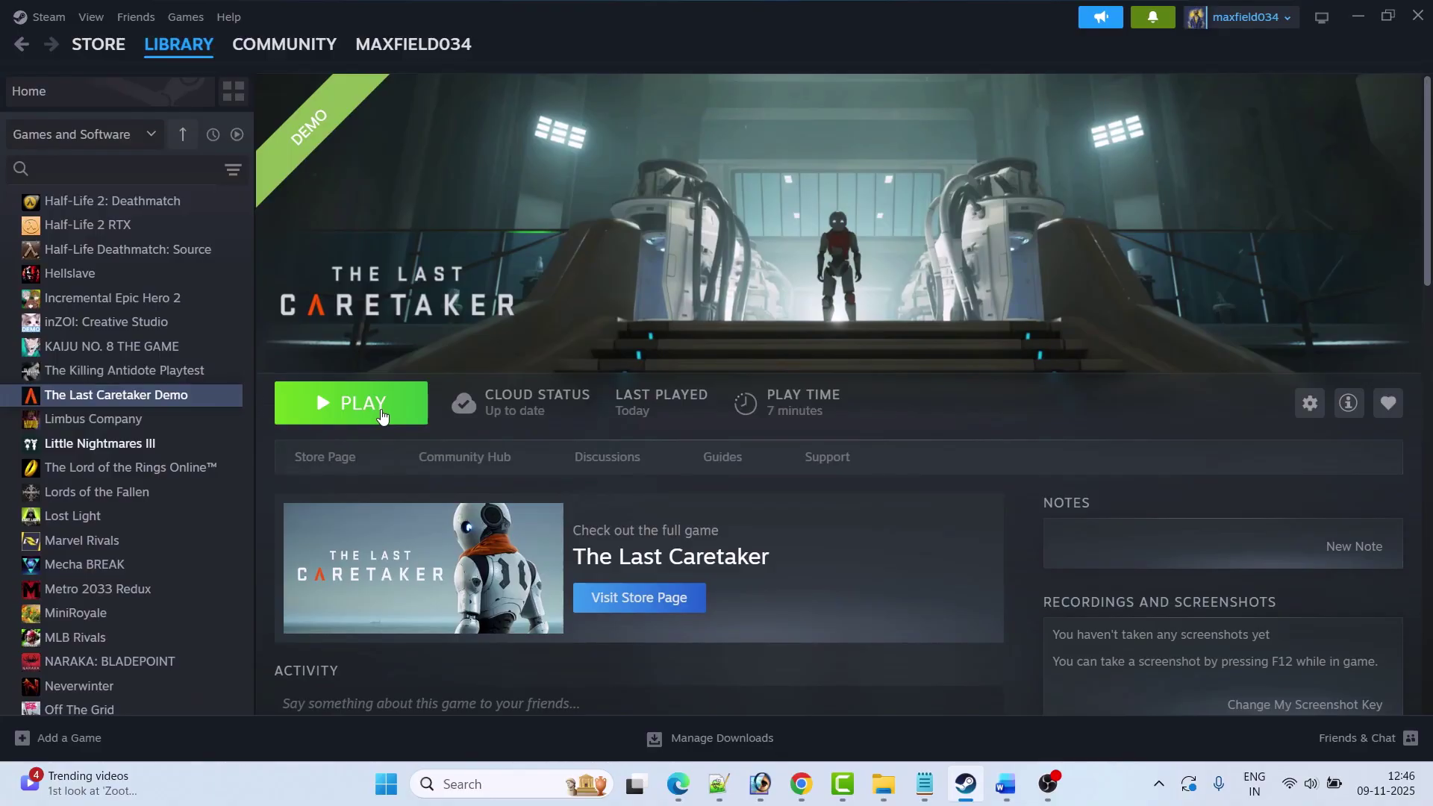
- Show Fix 3, 'Delete DirectX shaders', in Word and search Windows for 'disk clea'
left_click(1005, 784)
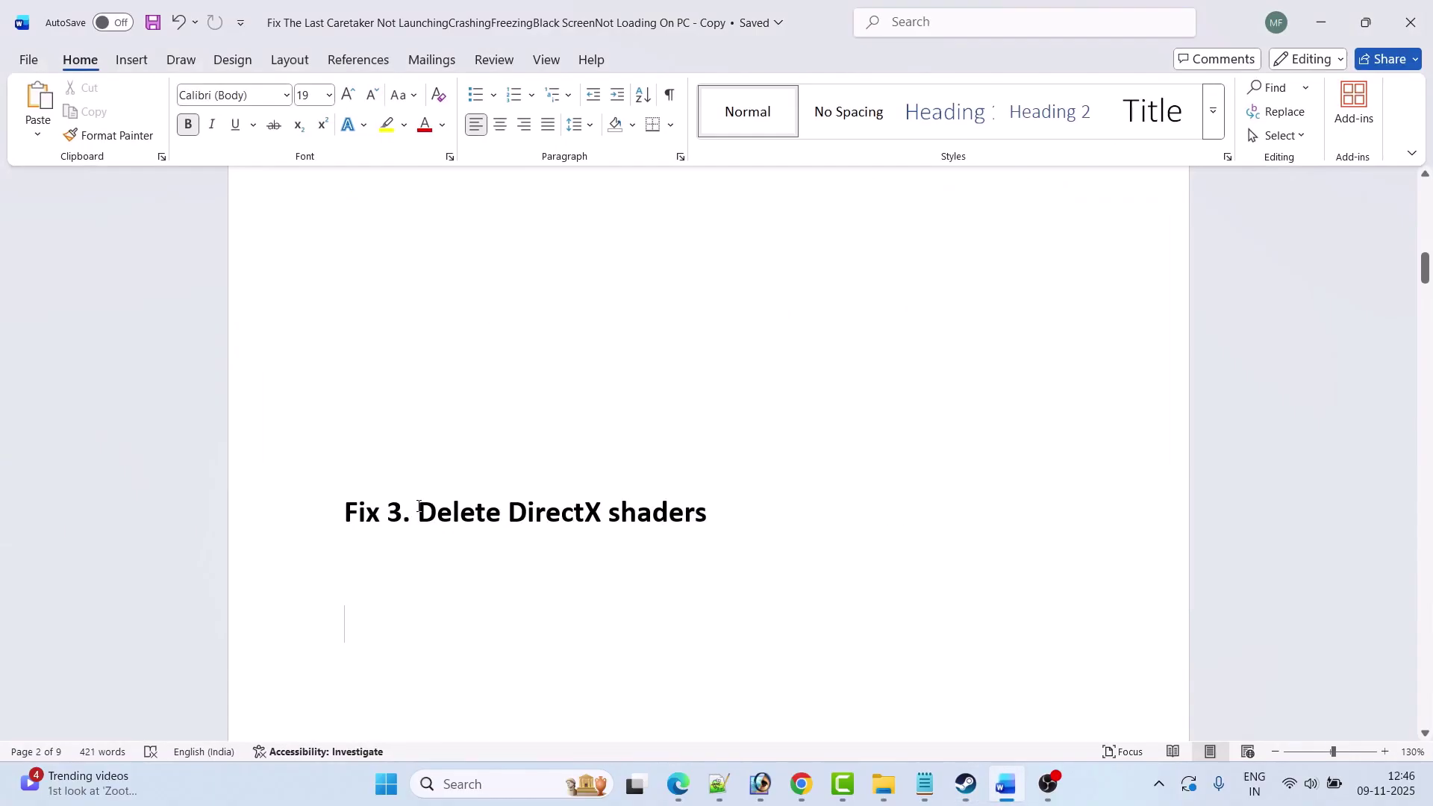
left_click_drag(418, 506, 707, 513)
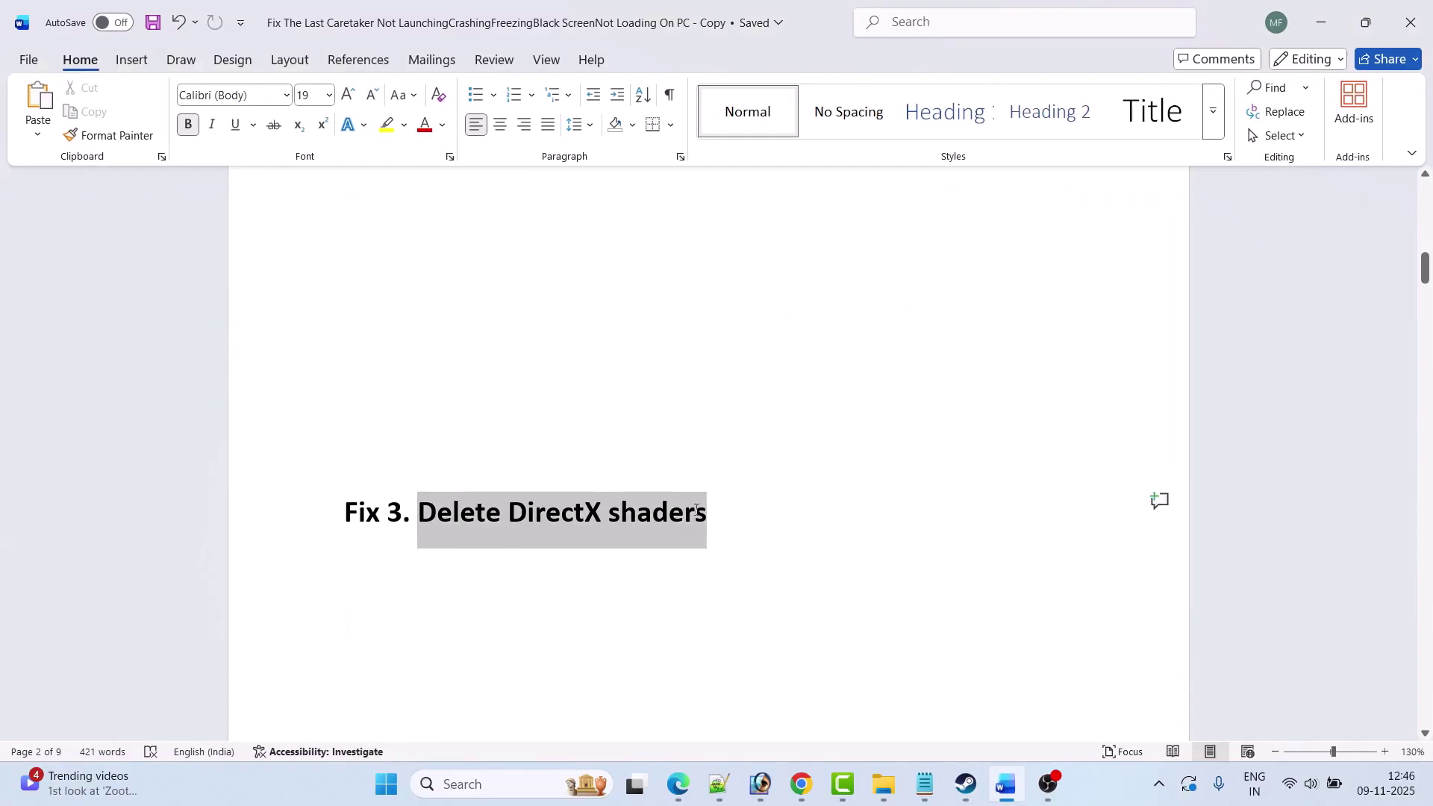
left_click(606, 643)
left_click(510, 782)
type("dis")
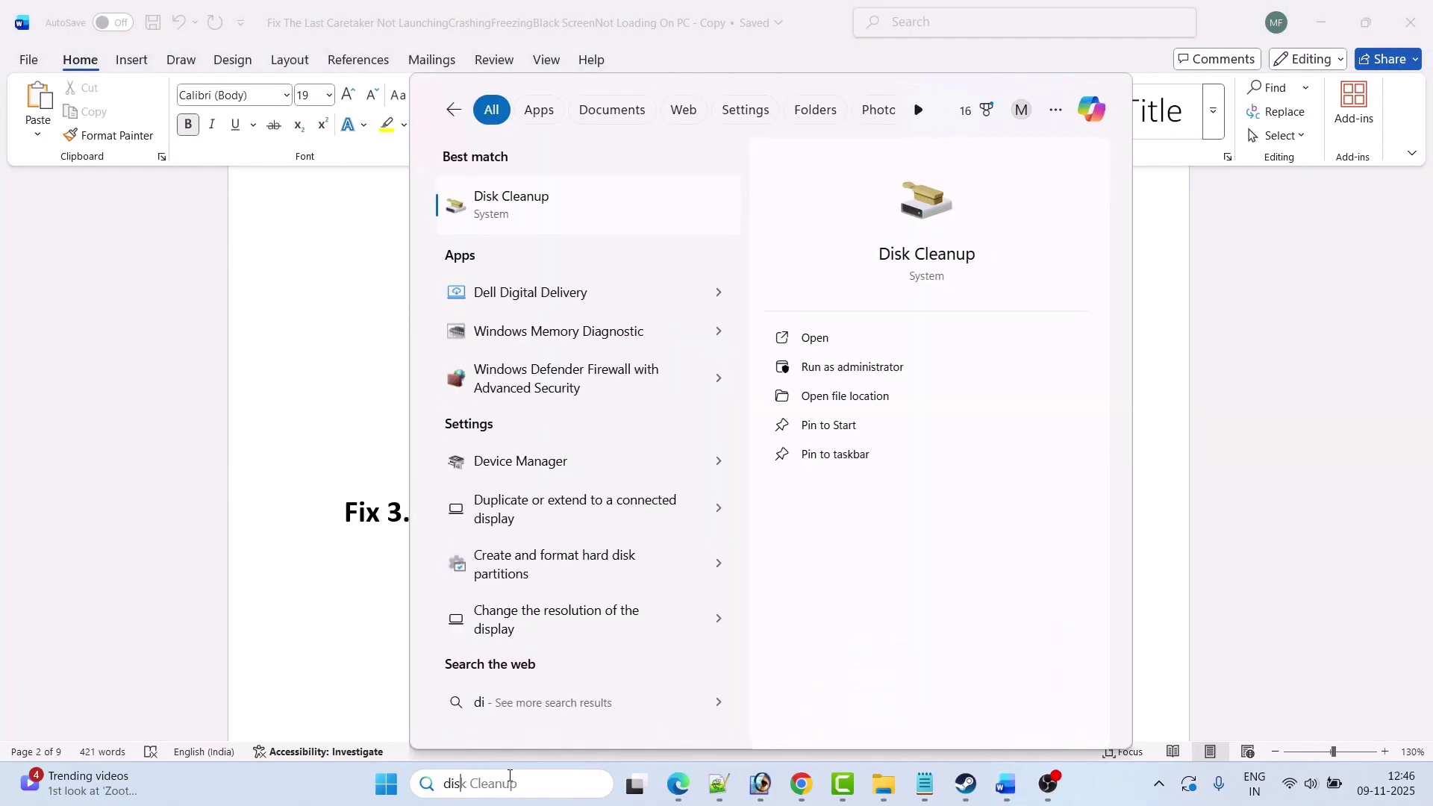
type("k clea")
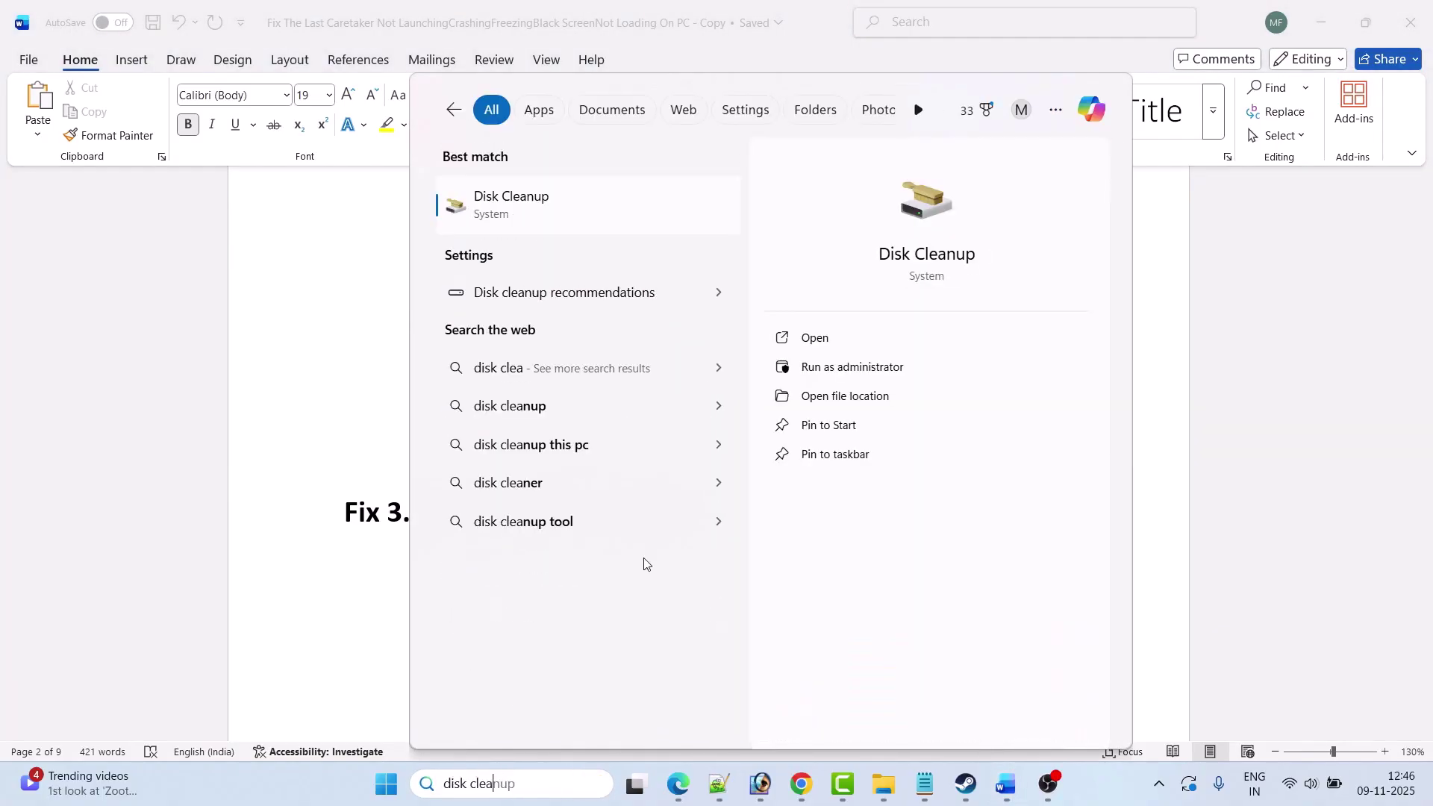
- Run Disk Cleanup on SSD (C:) with DirectX Shader Cache ticked, deleting 463 MB
left_click(576, 199)
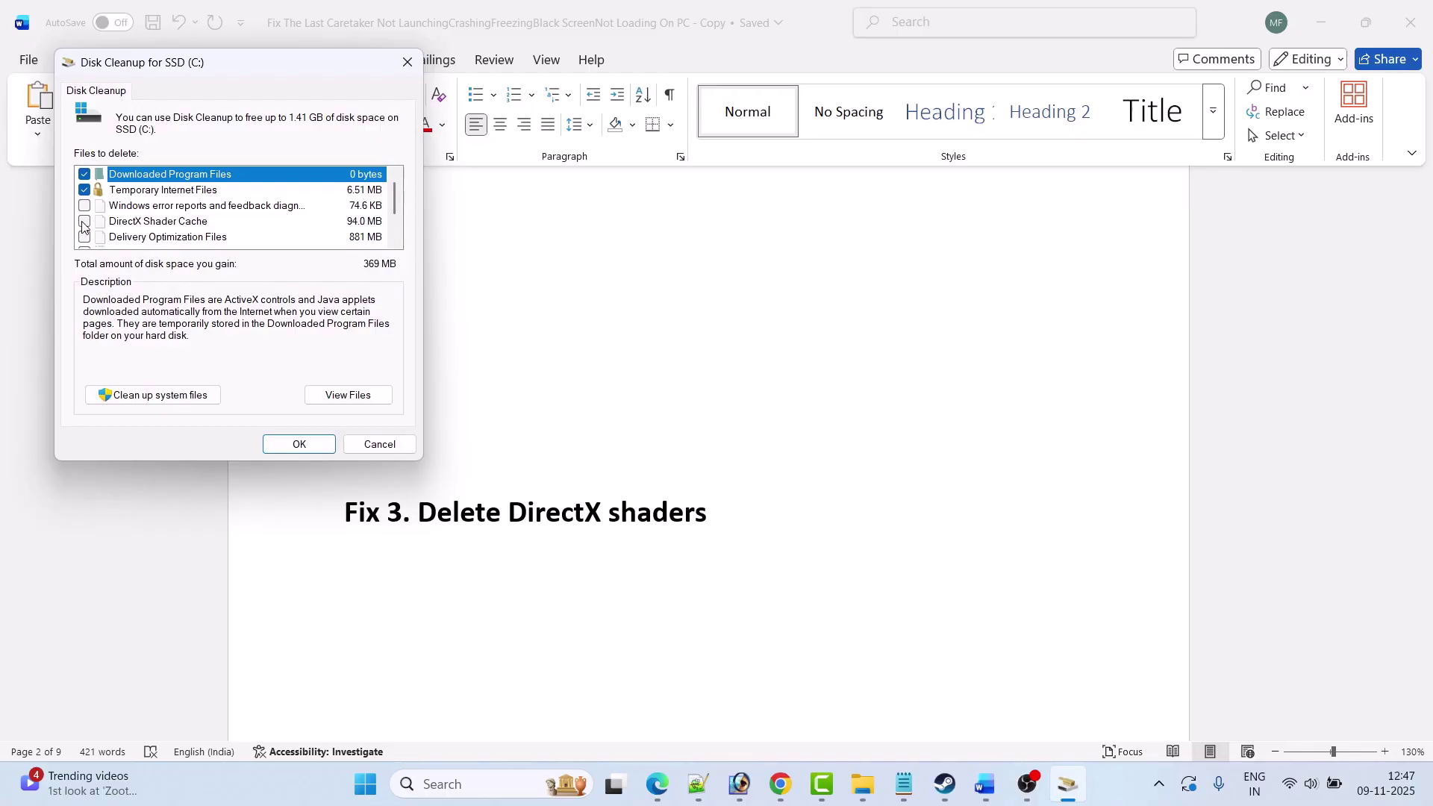
left_click(84, 224)
left_click(299, 444)
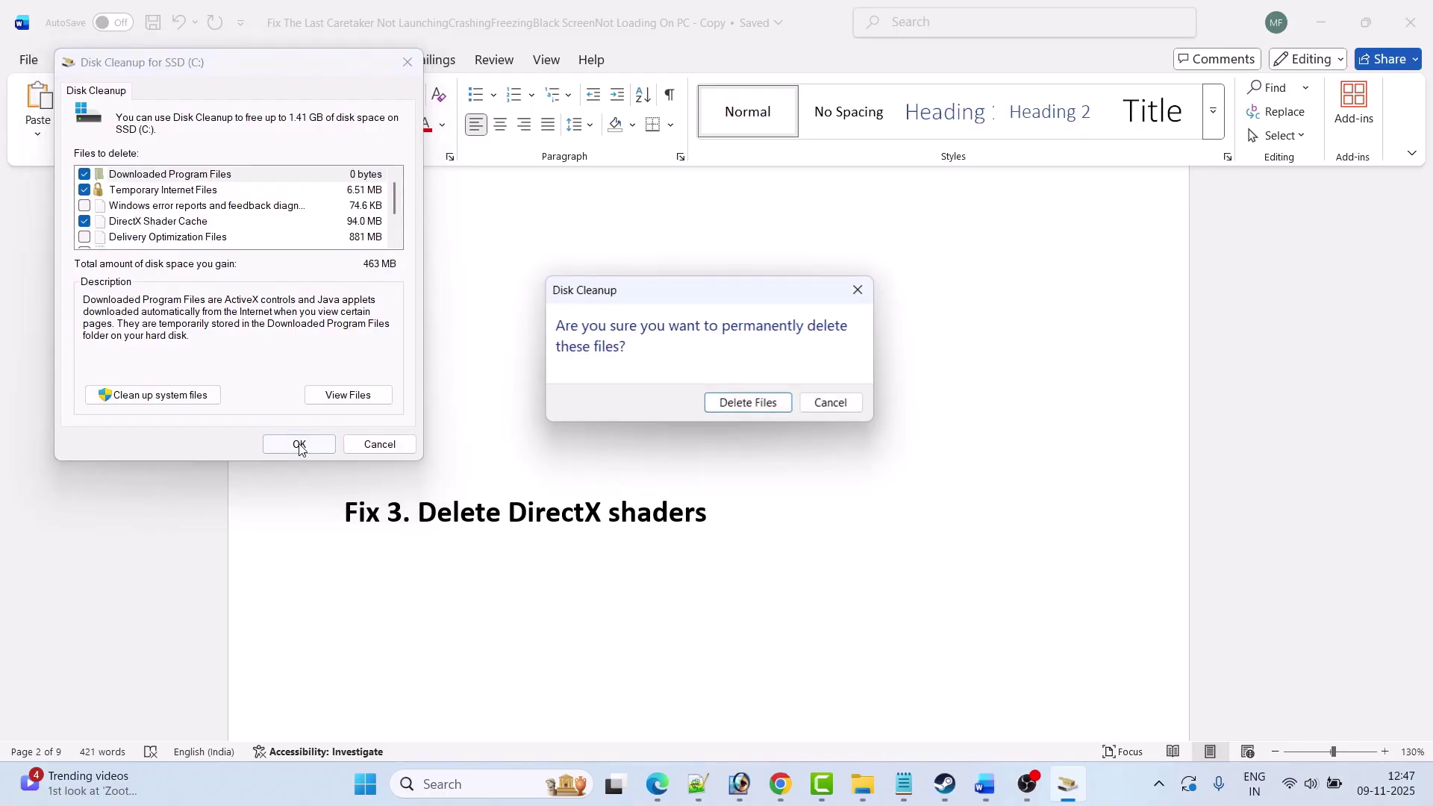
left_click(758, 403)
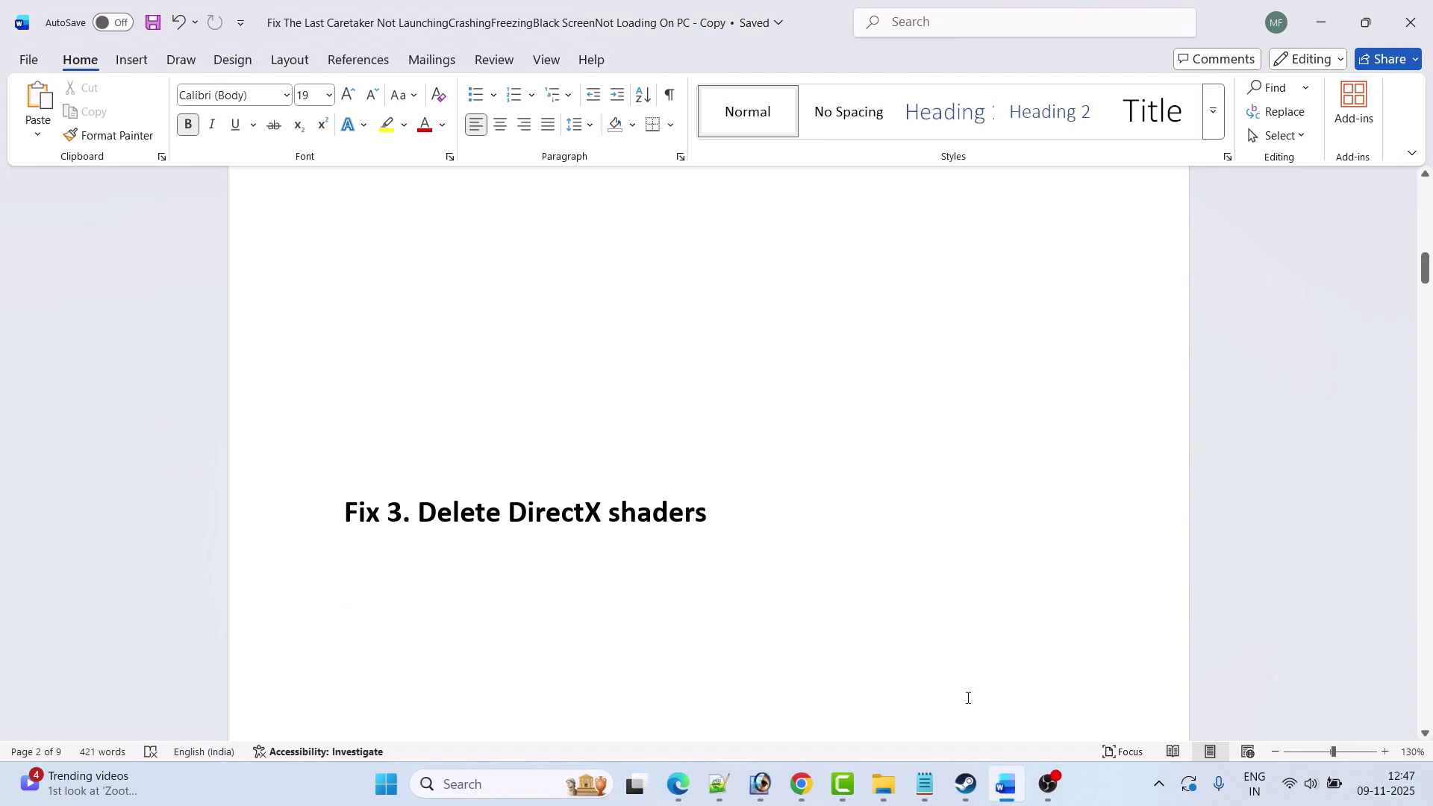
- Scroll the Word guide to Fix 4 on allowing the game exe through Windows Security
left_click(965, 784)
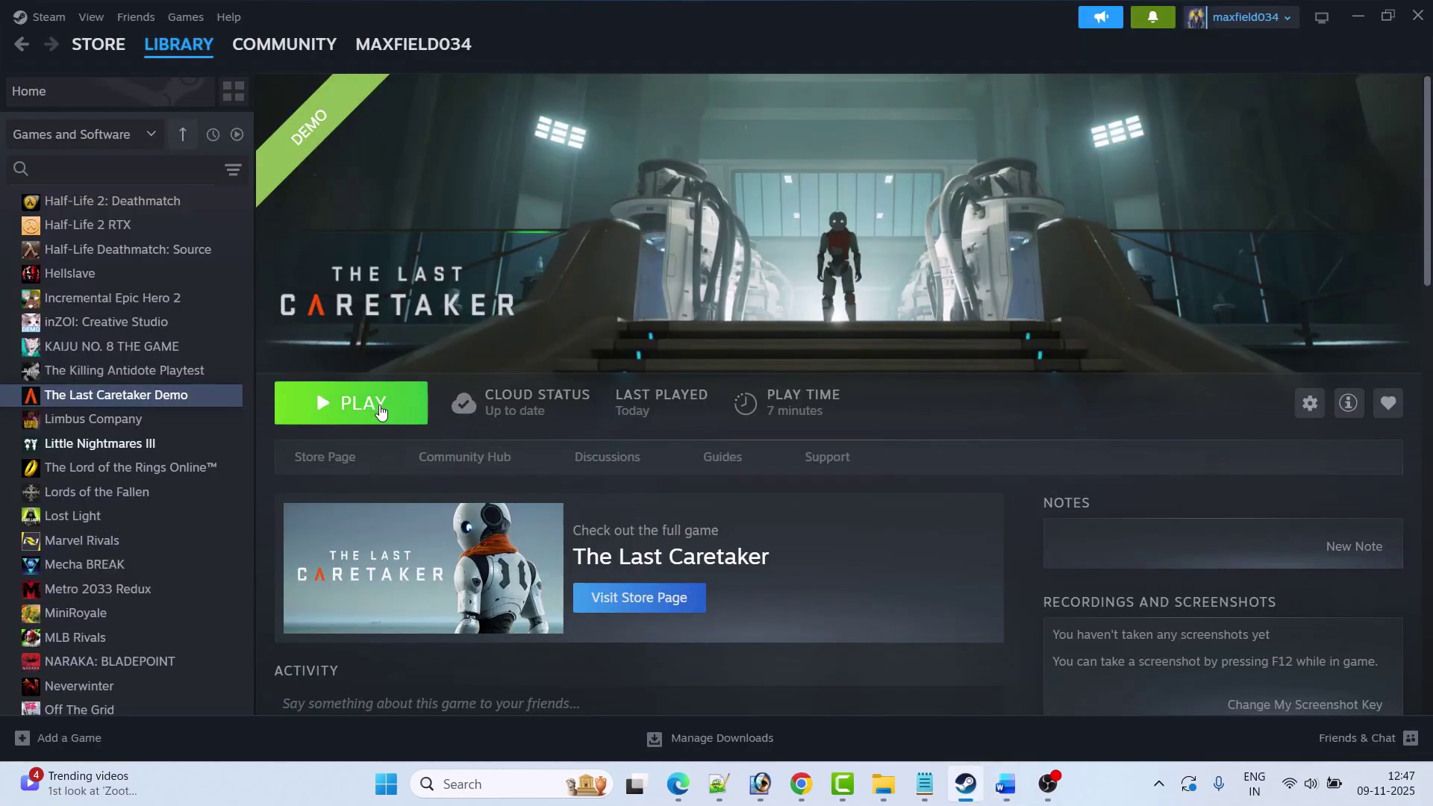
left_click(1005, 783)
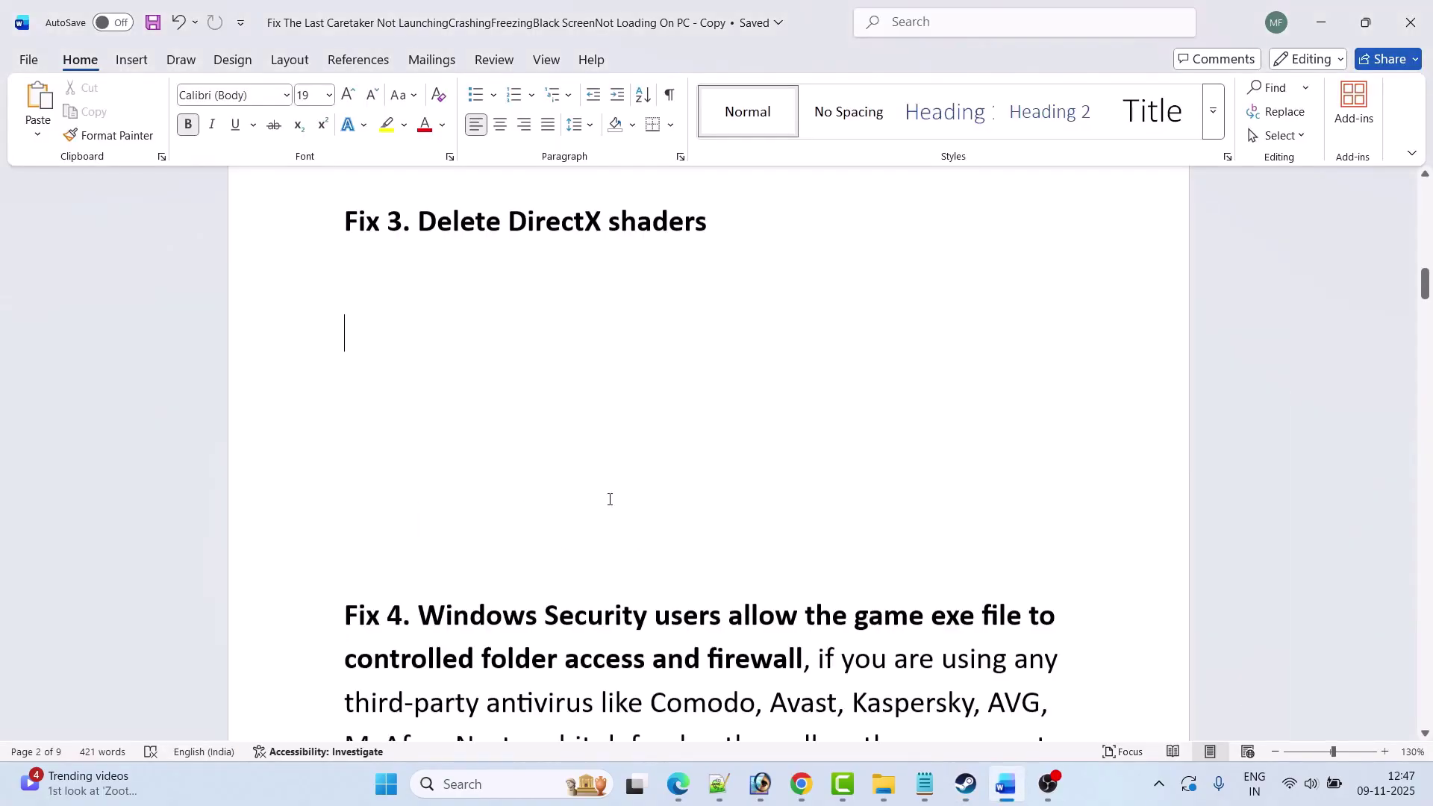
scroll(609, 499, "down", 3)
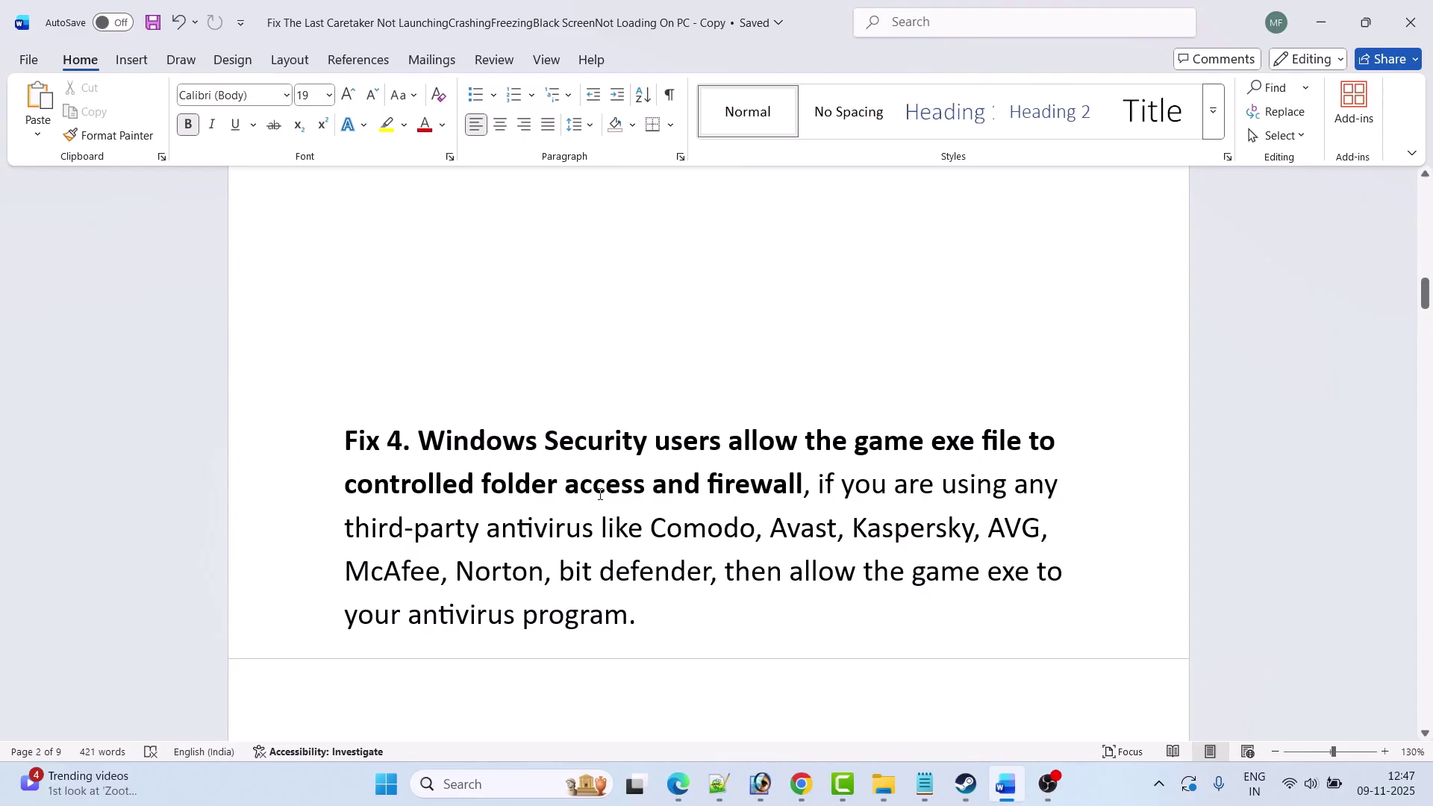
- Open Windows Security's Controlled folder access allowed-apps list under ransomware protection, approving admin access
scroll(718, 492, "down", 1)
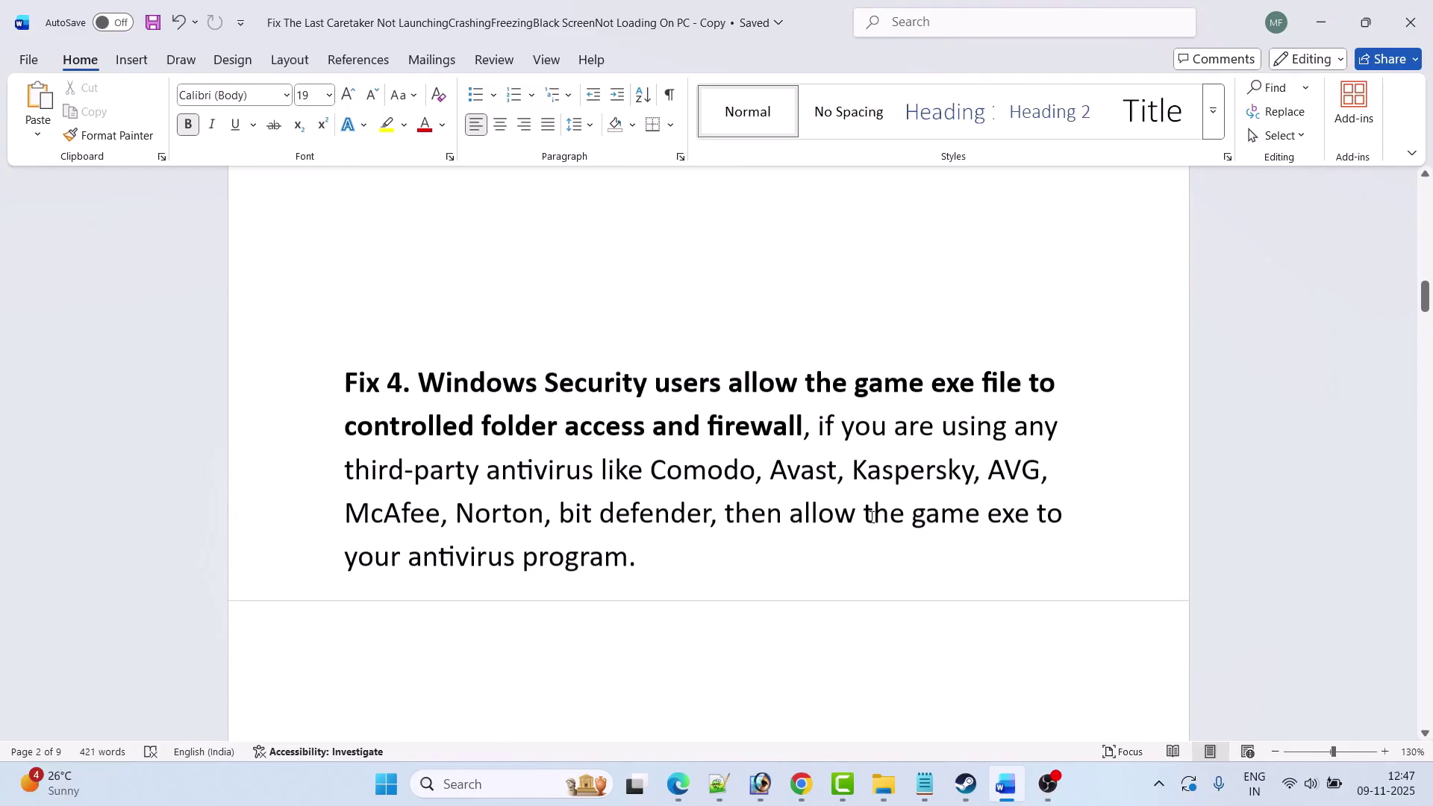
left_click(504, 794)
type("windows")
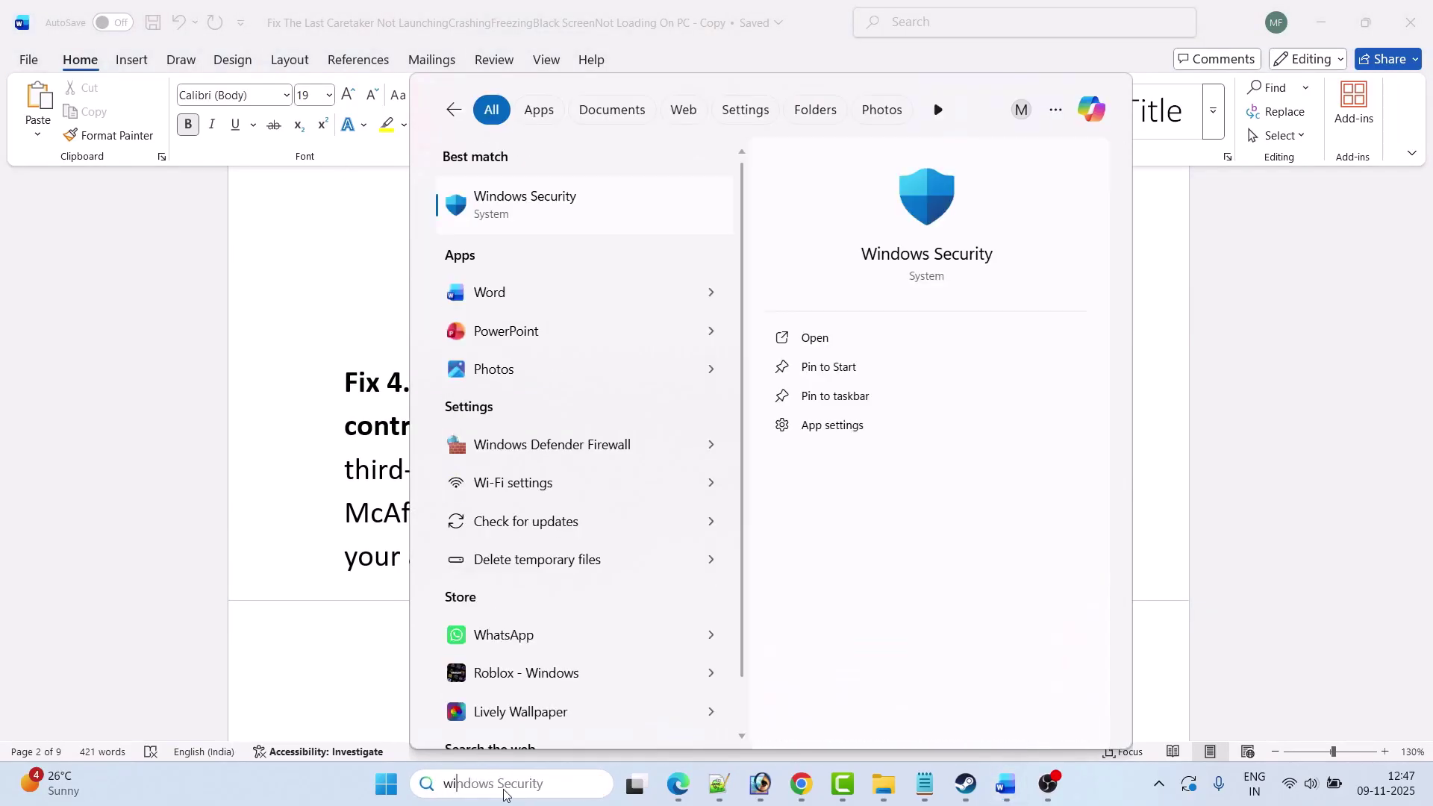
left_click(870, 348)
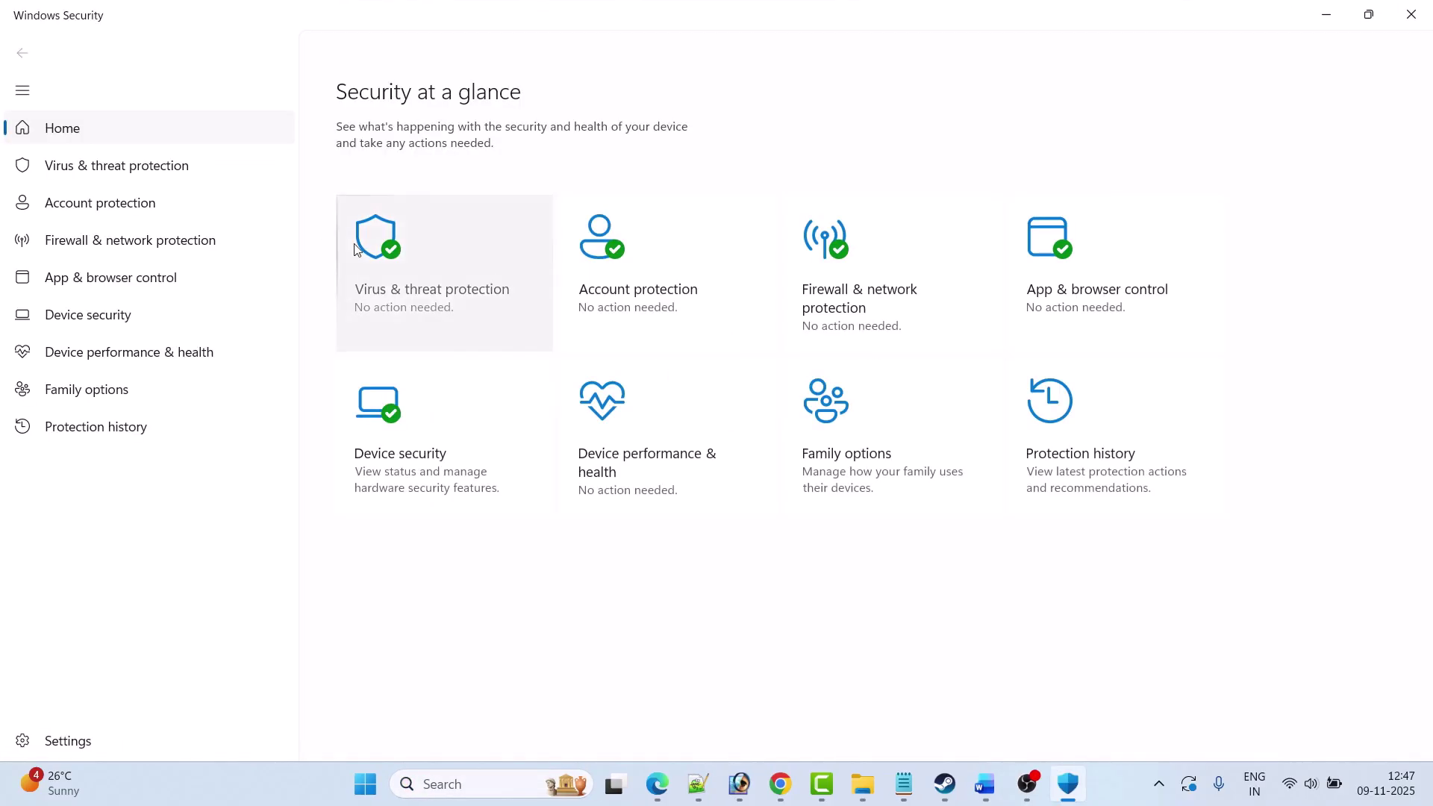
left_click(462, 302)
scroll(485, 336, "down", 2)
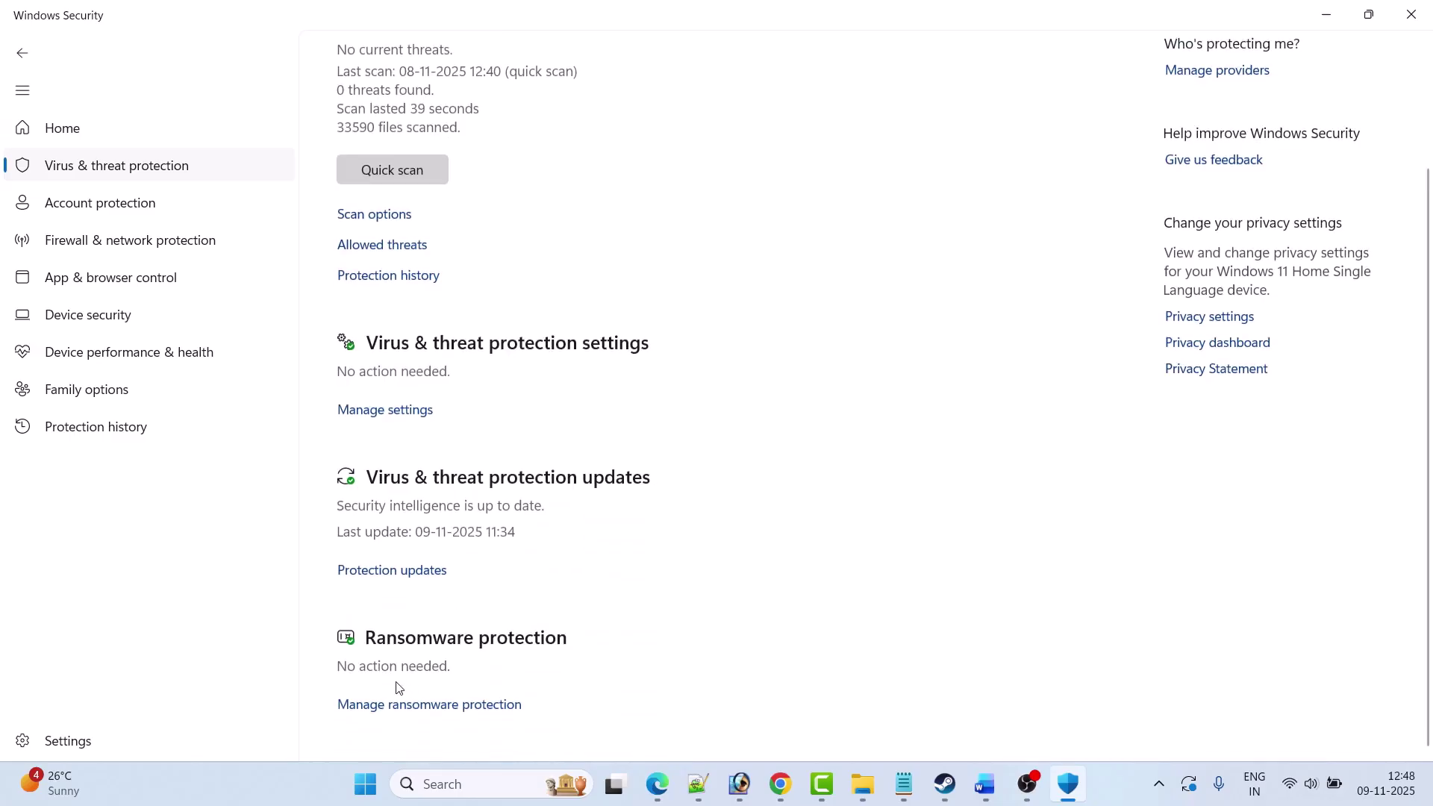
left_click(436, 707)
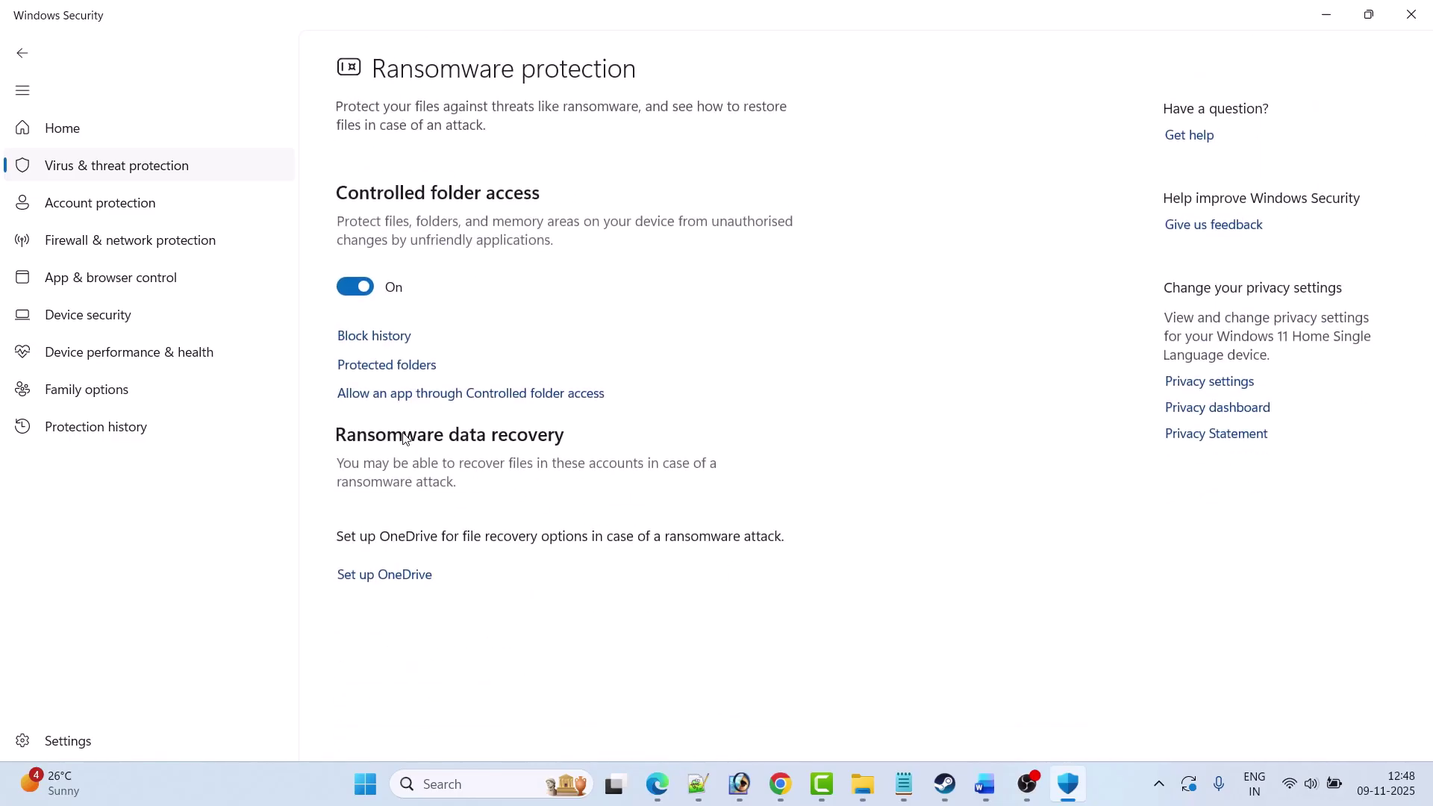
left_click(486, 401)
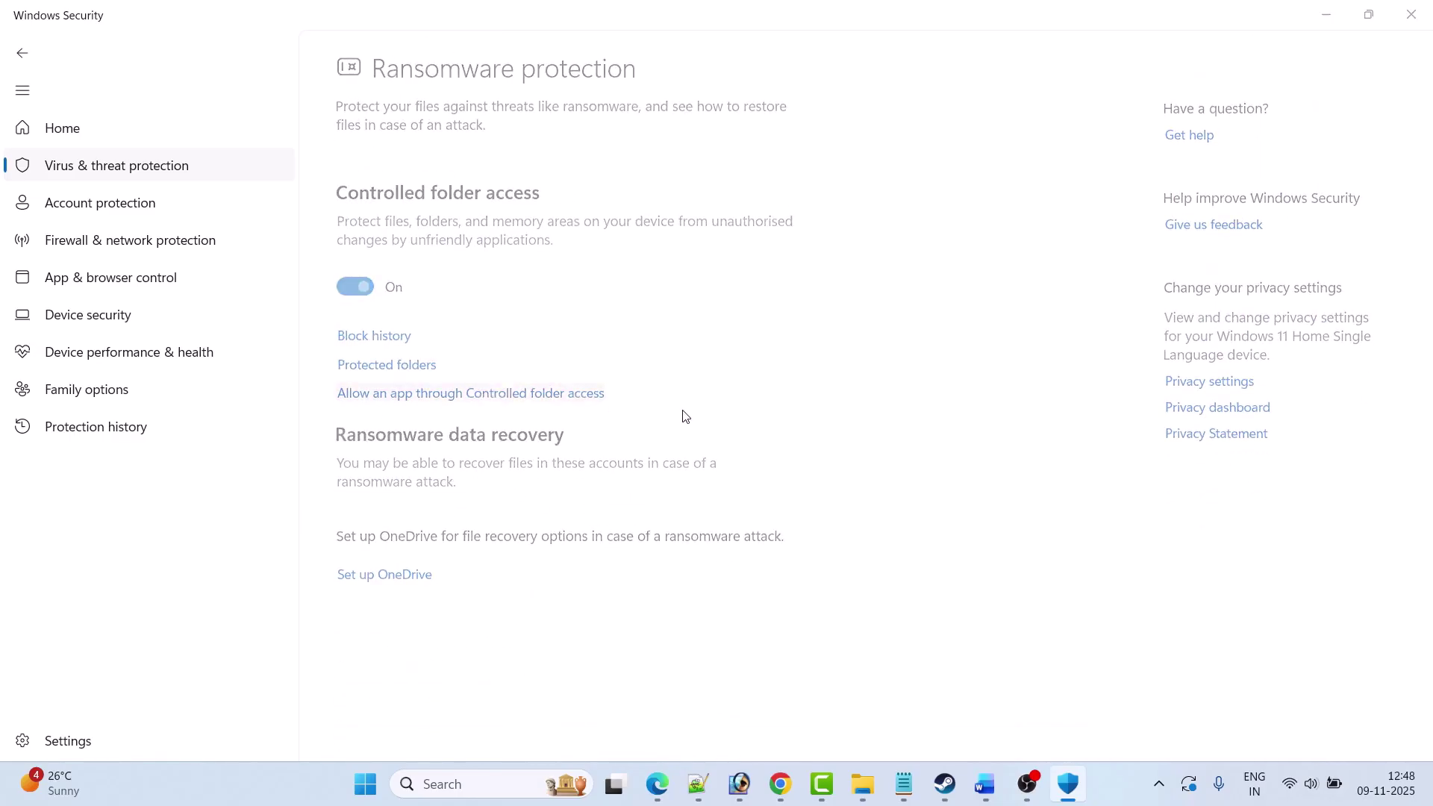
left_click(635, 550)
- Allow Voyage from steamapps\common\TheLastCaretakerDemo through Controlled folder access
left_click(402, 52)
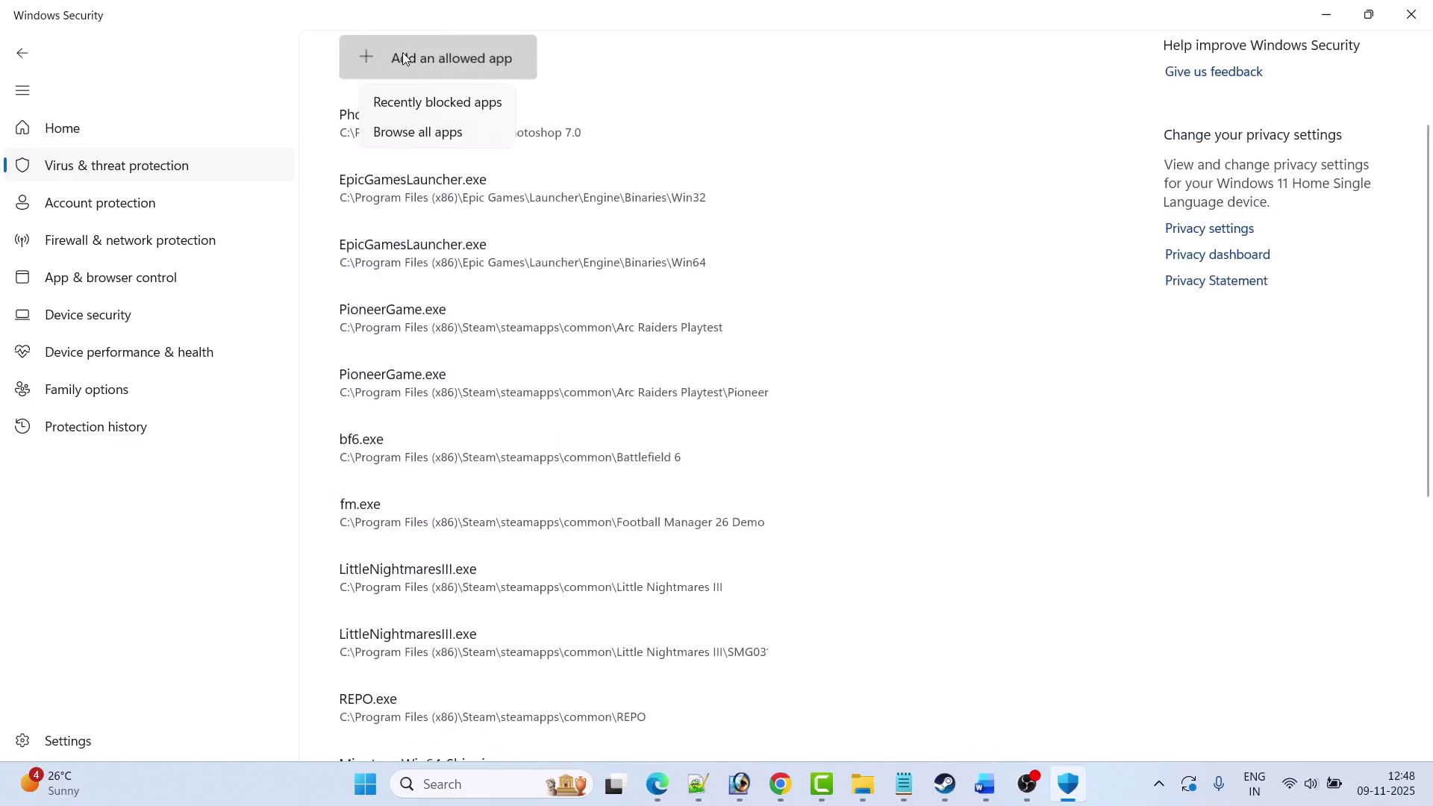
left_click(456, 135)
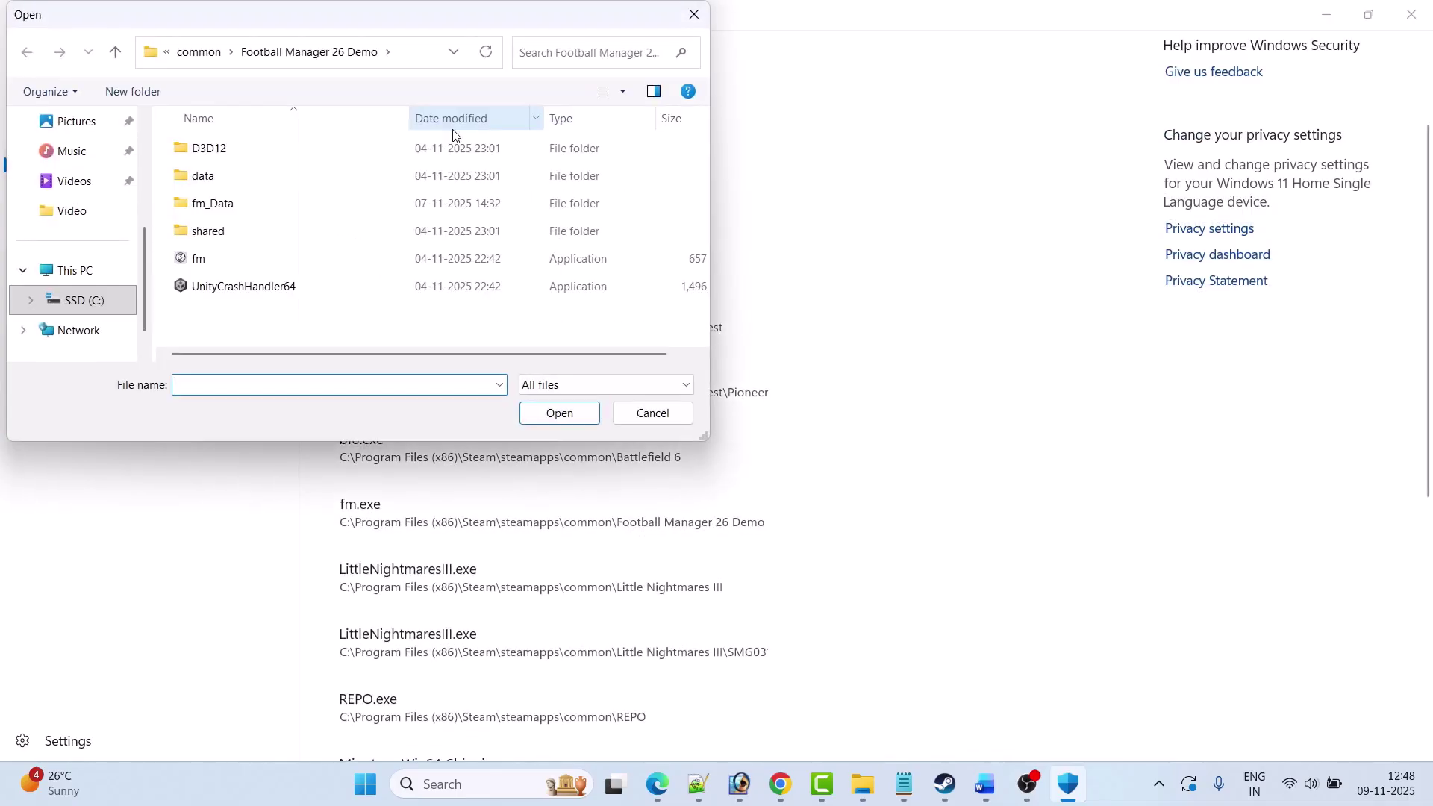
left_click(200, 52)
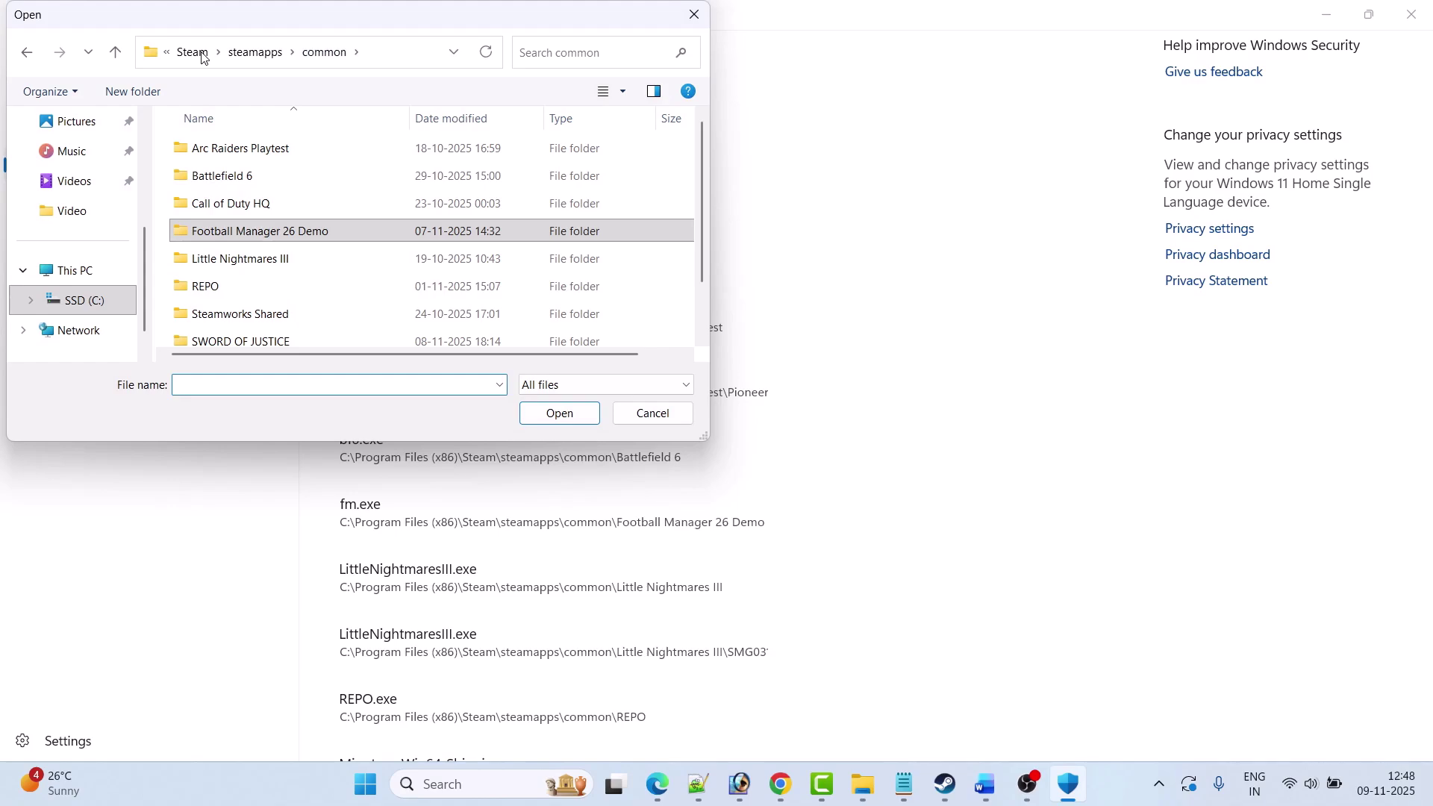
left_click(200, 52)
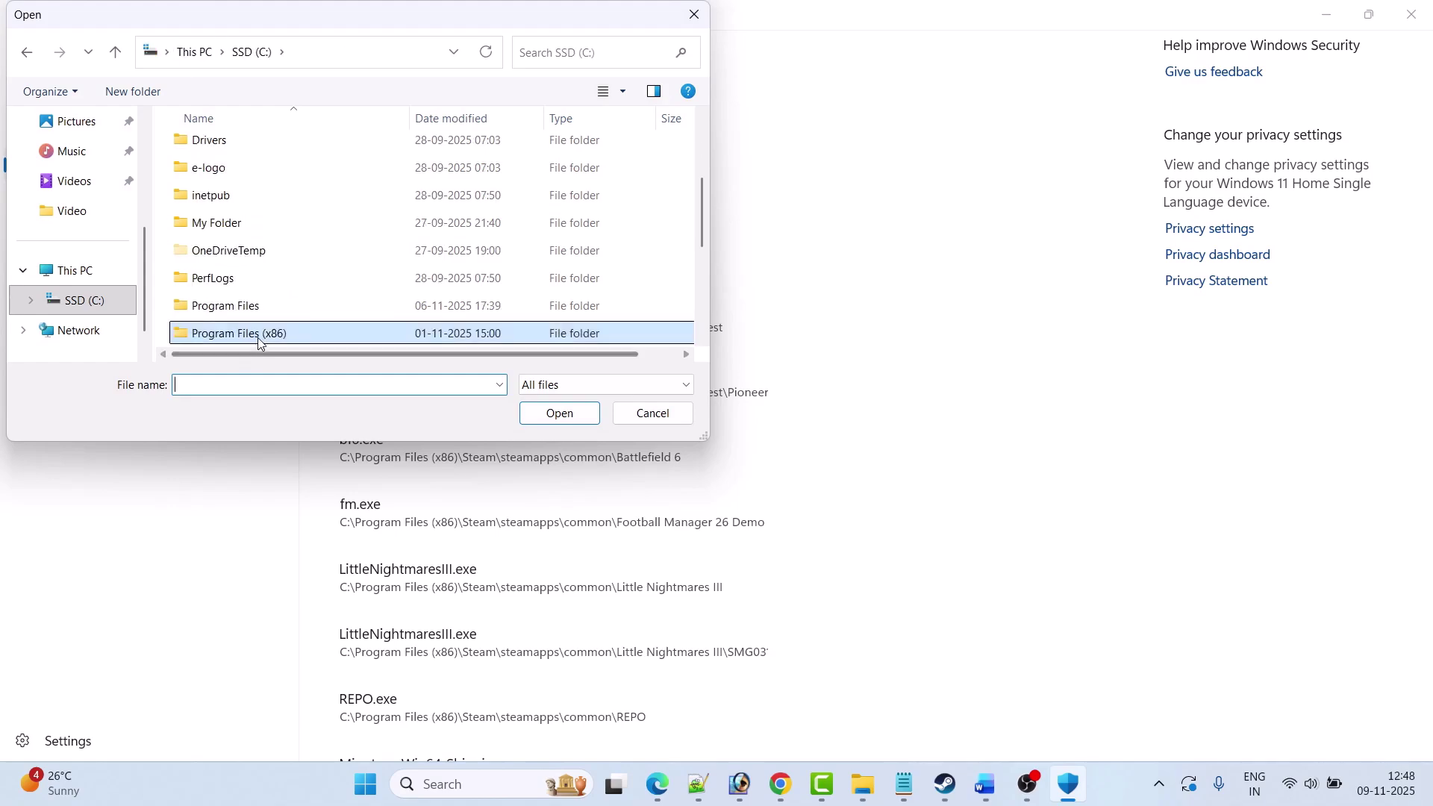
double_click(254, 334)
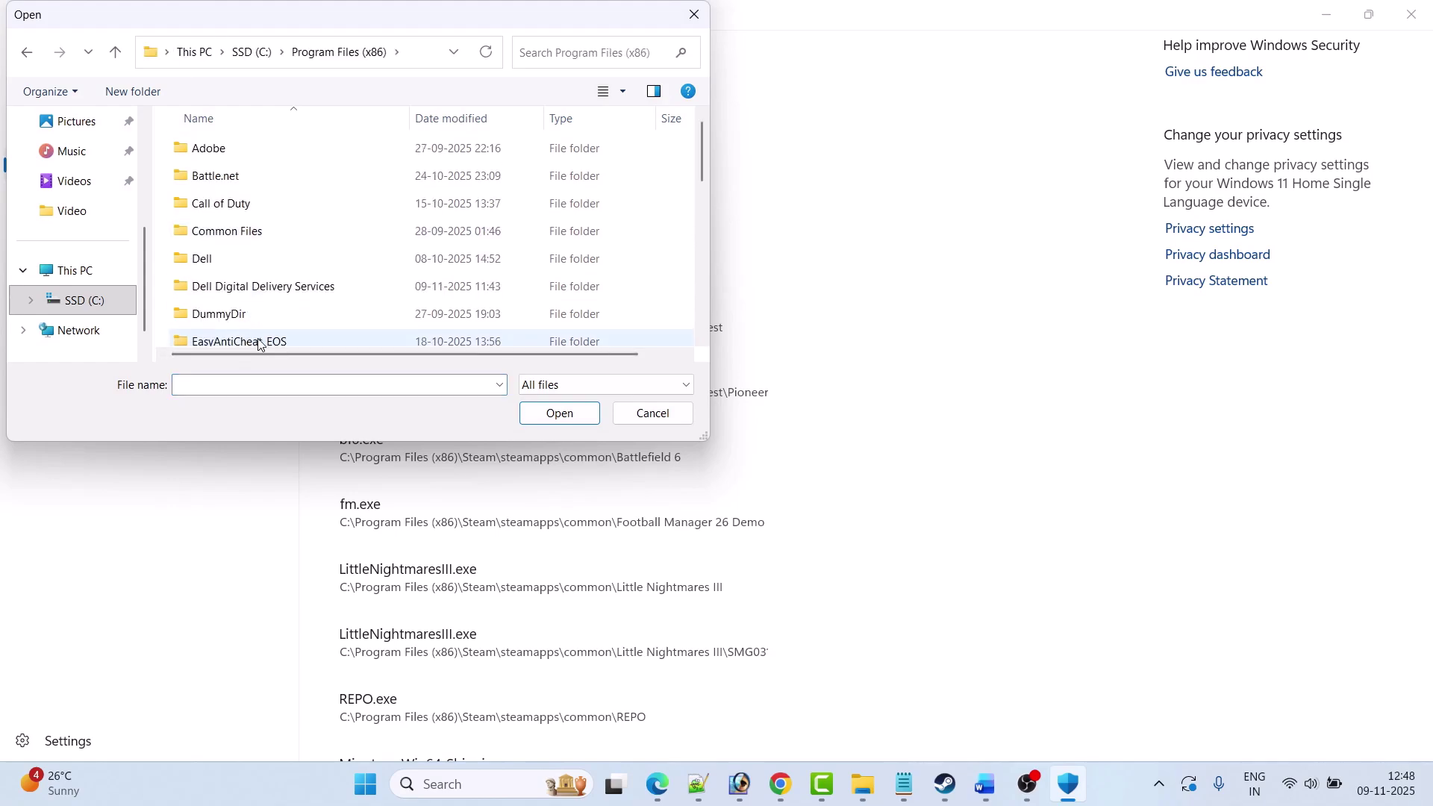
key("s")
key("Return")
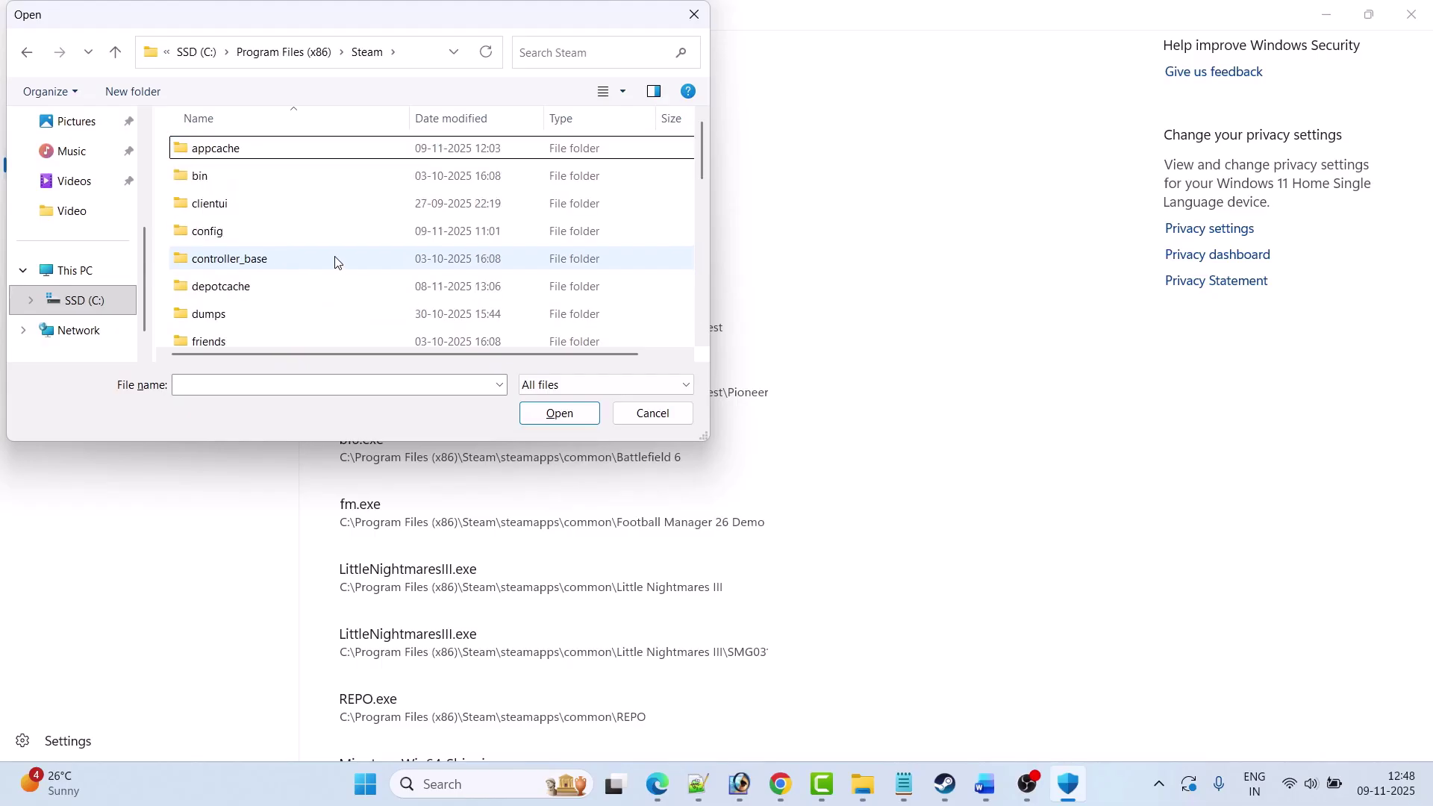
key("s")
key("s")
key("Return")
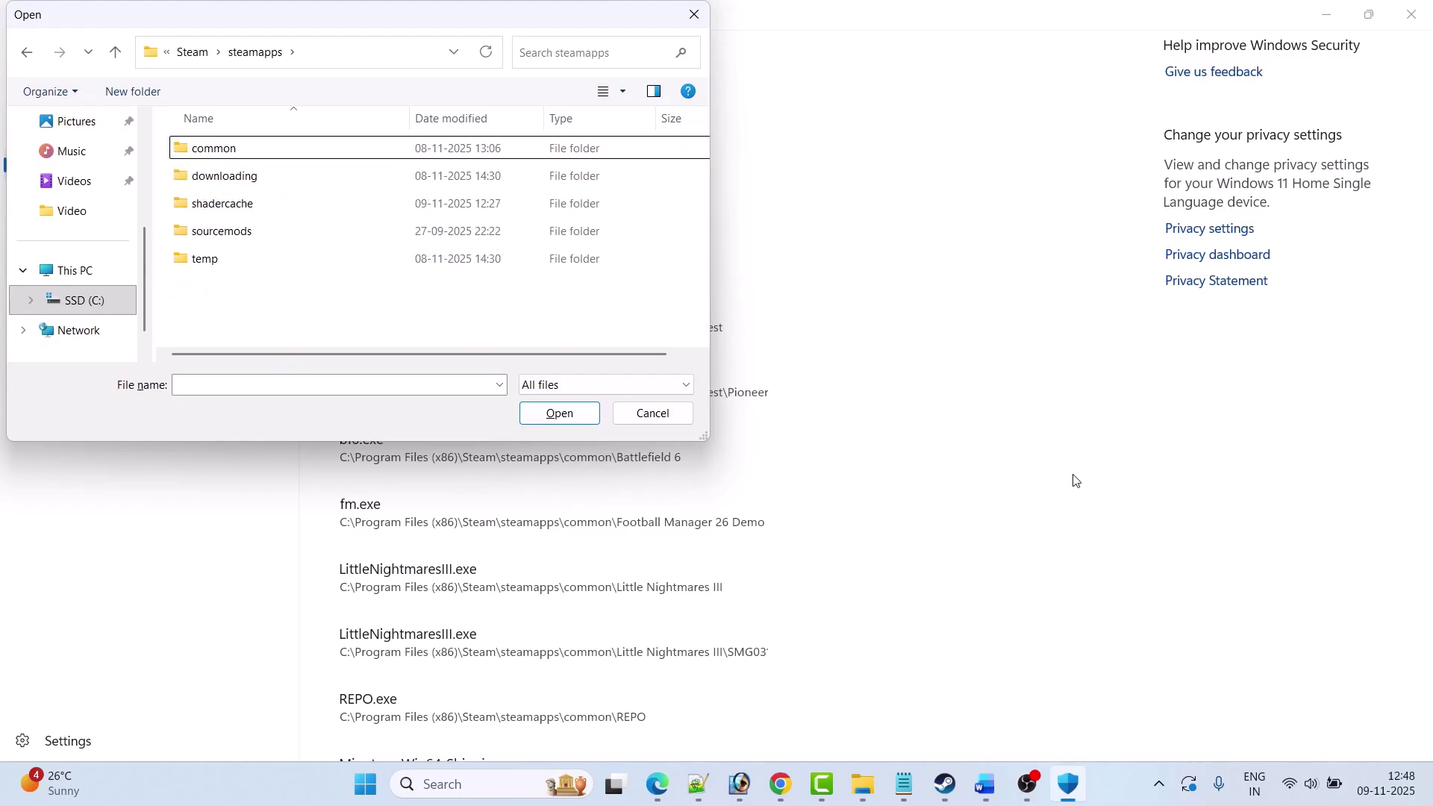
key("c")
key("Return")
key("t")
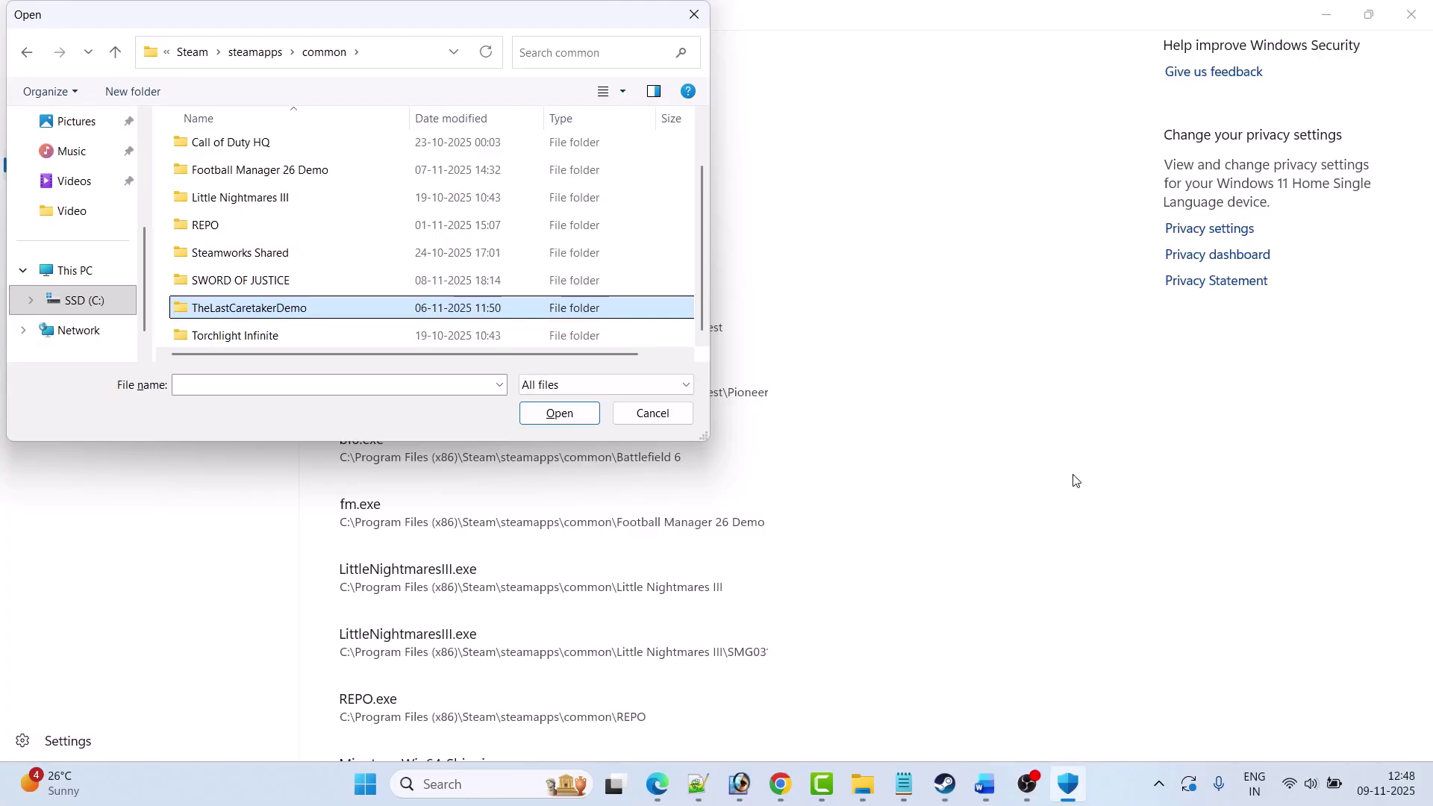
key("Return")
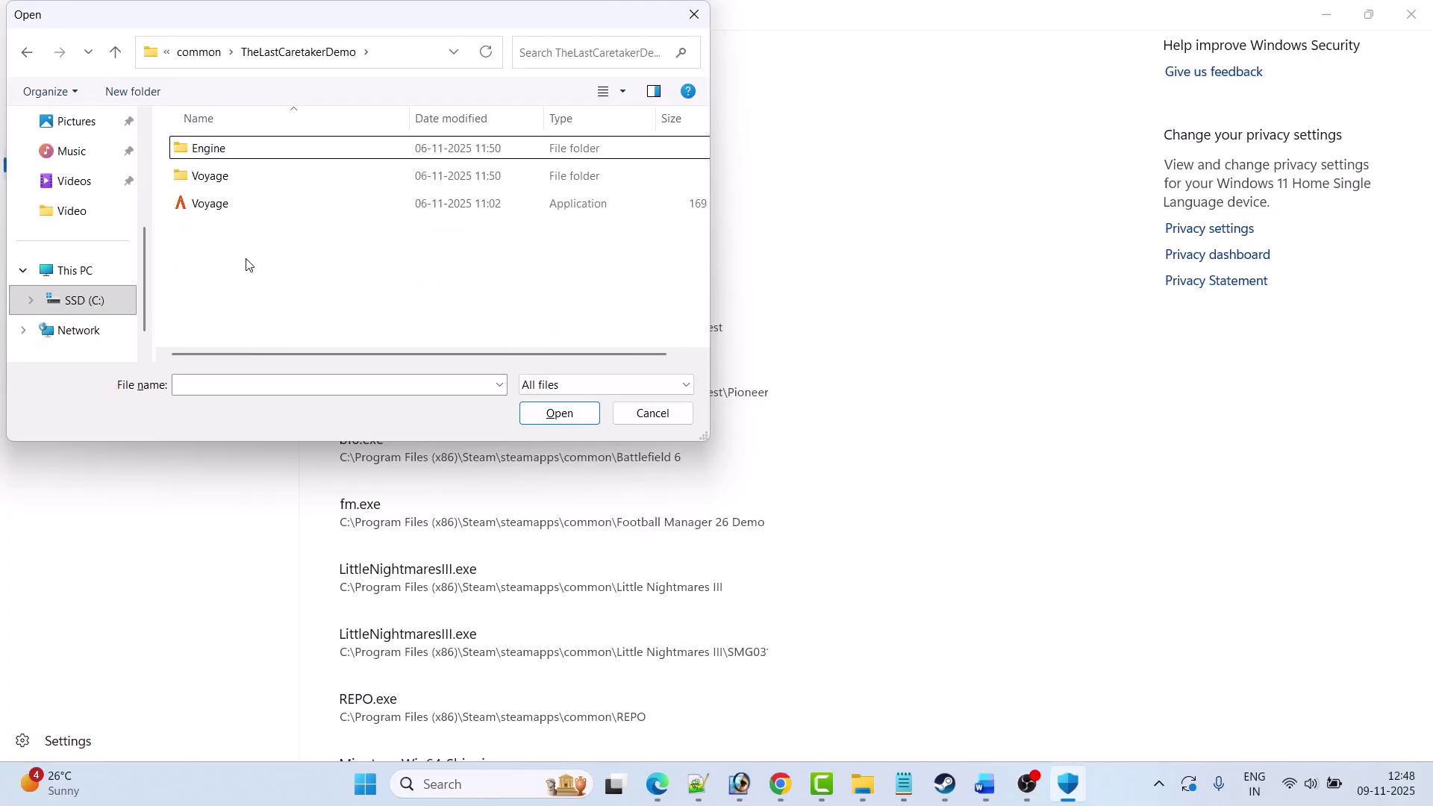
left_click(220, 216)
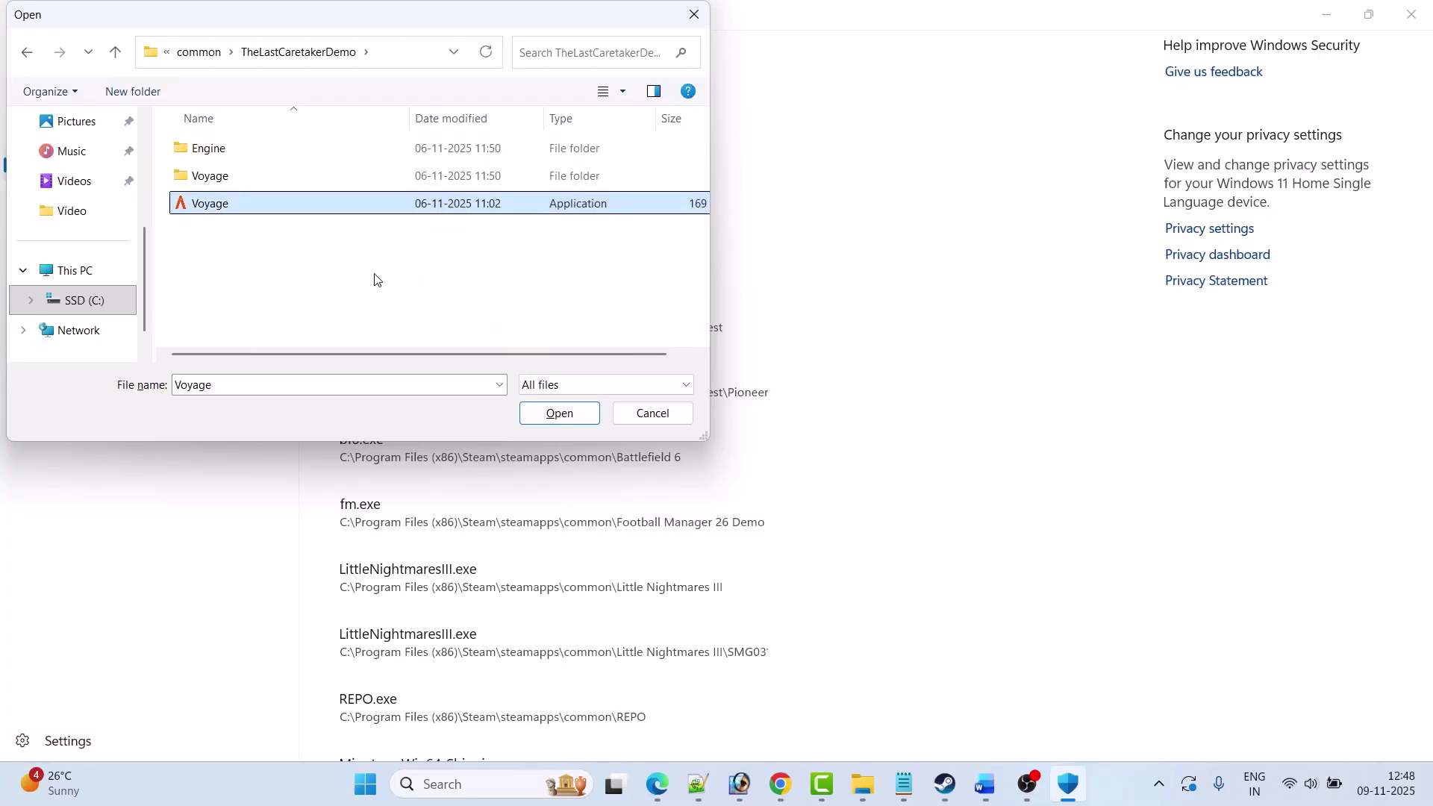
left_click(559, 415)
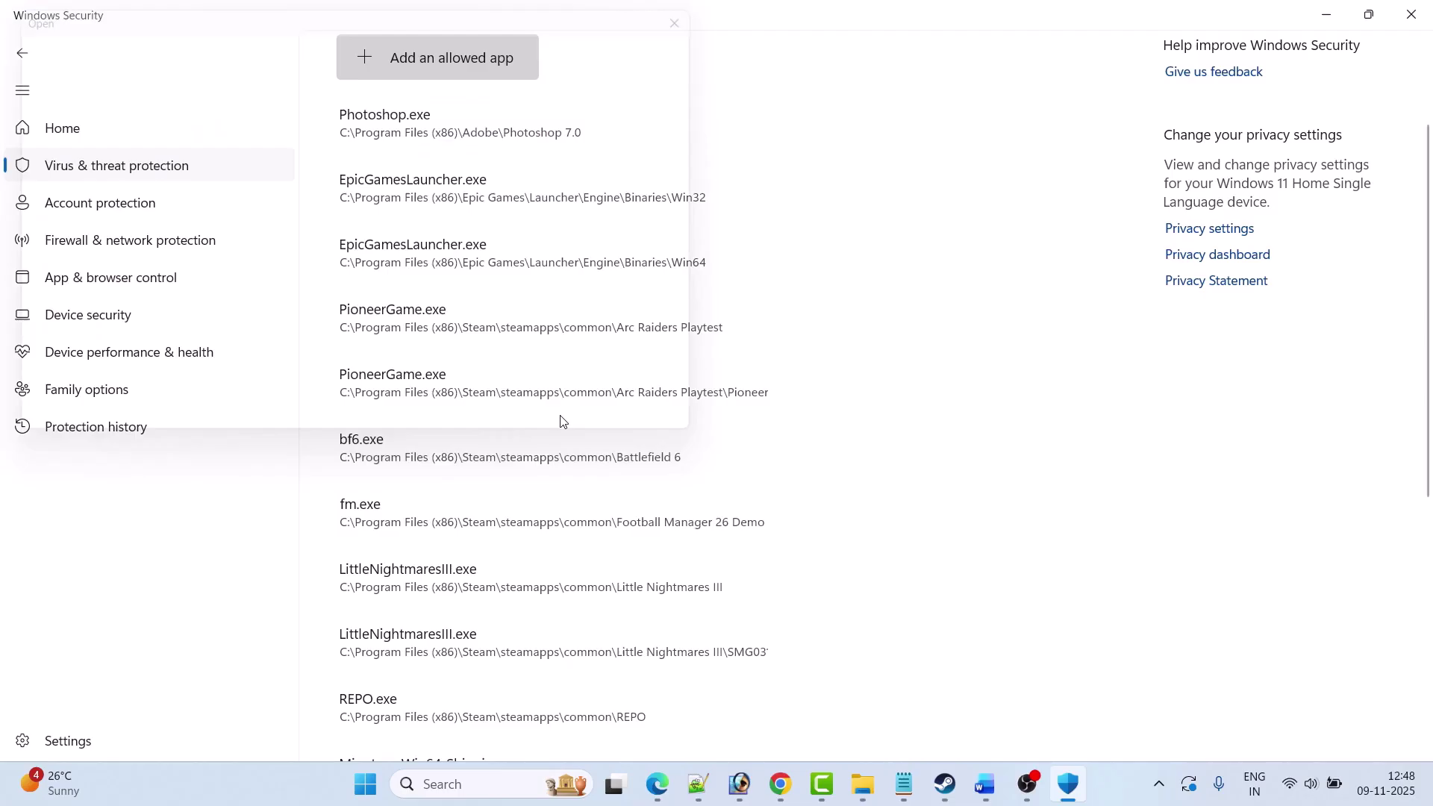
- Also allow Voyage\Binaries\Win64\VoyageSteam-Win64-Shipping, then go back
left_click(379, 59)
left_click(443, 132)
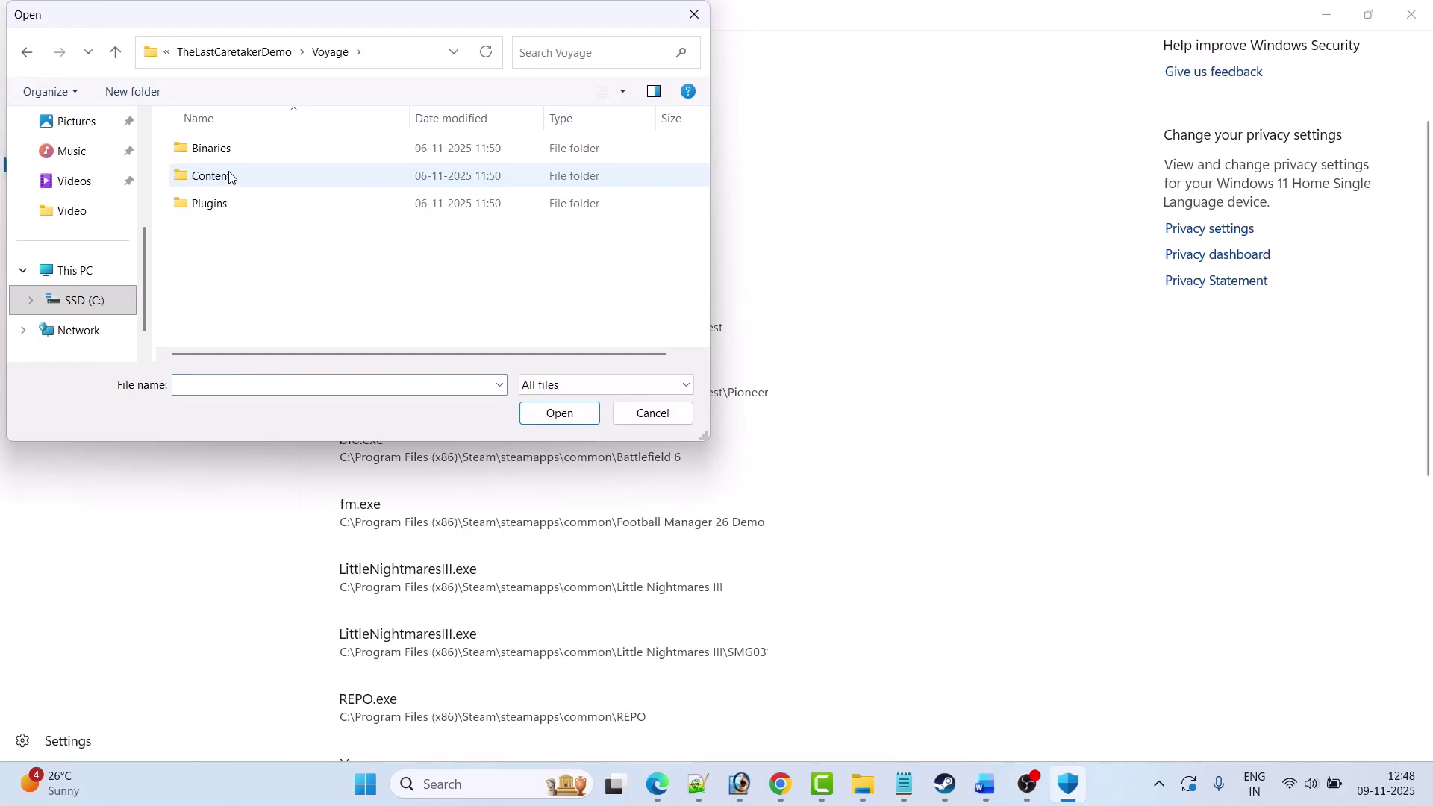
double_click(230, 150)
double_click(231, 151)
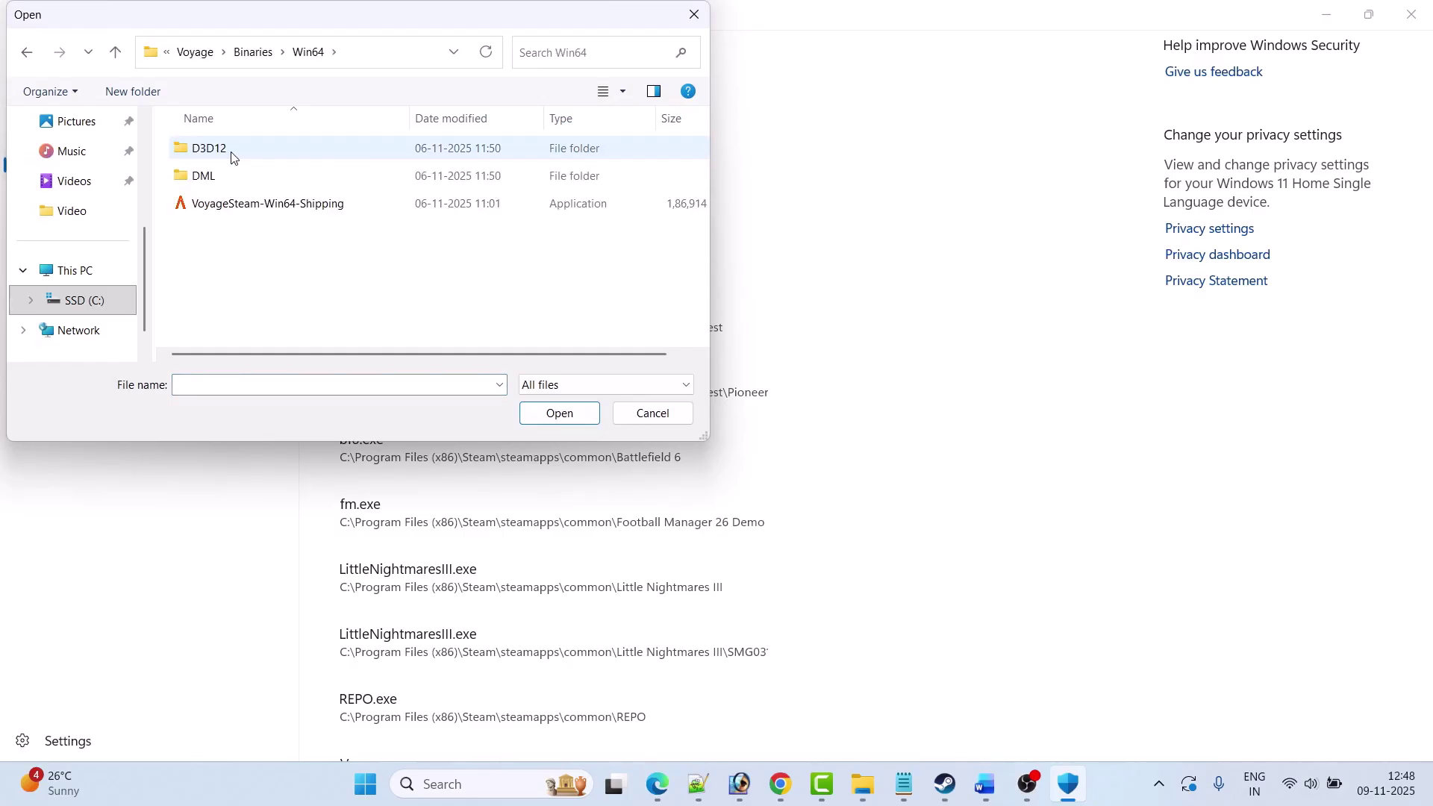
left_click(245, 204)
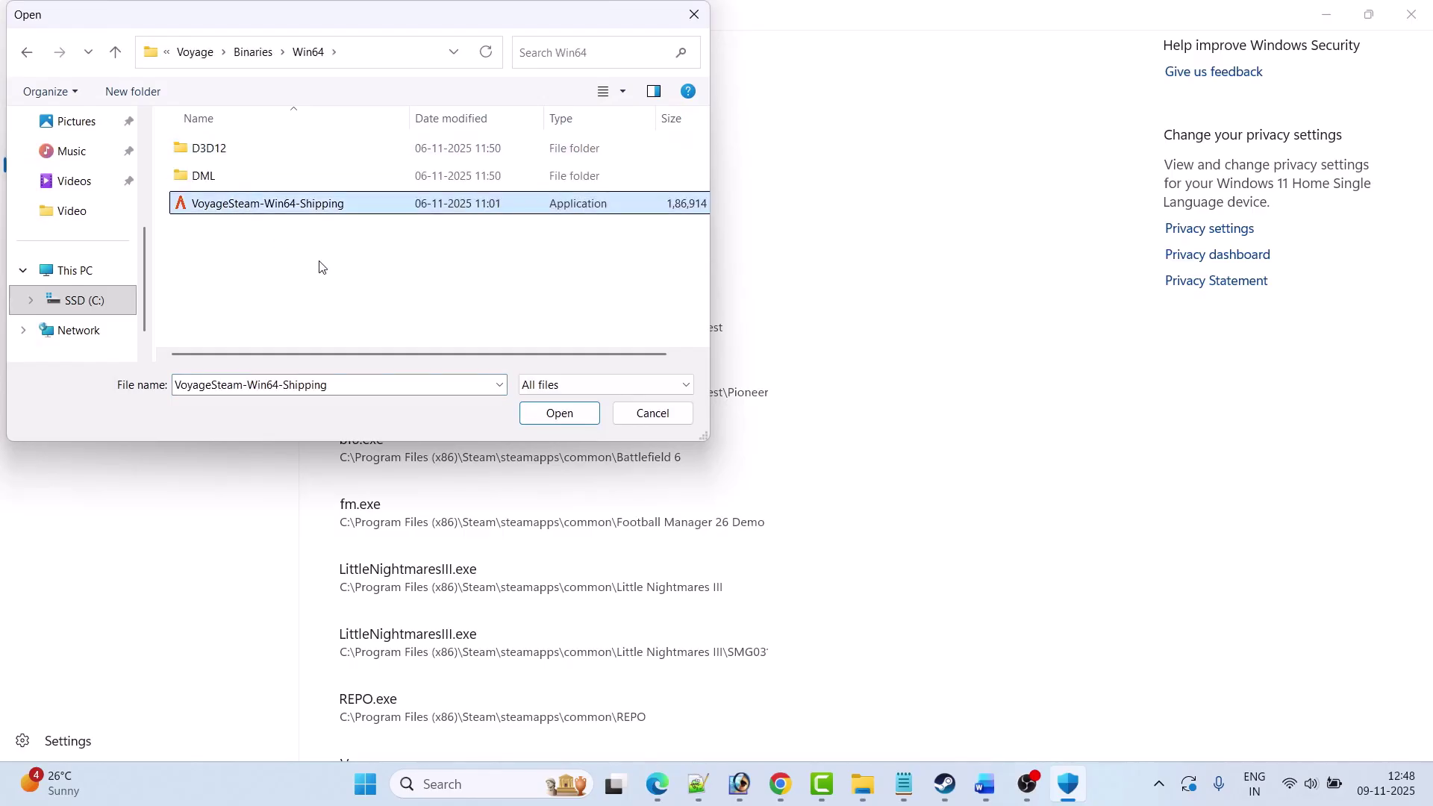
left_click(562, 417)
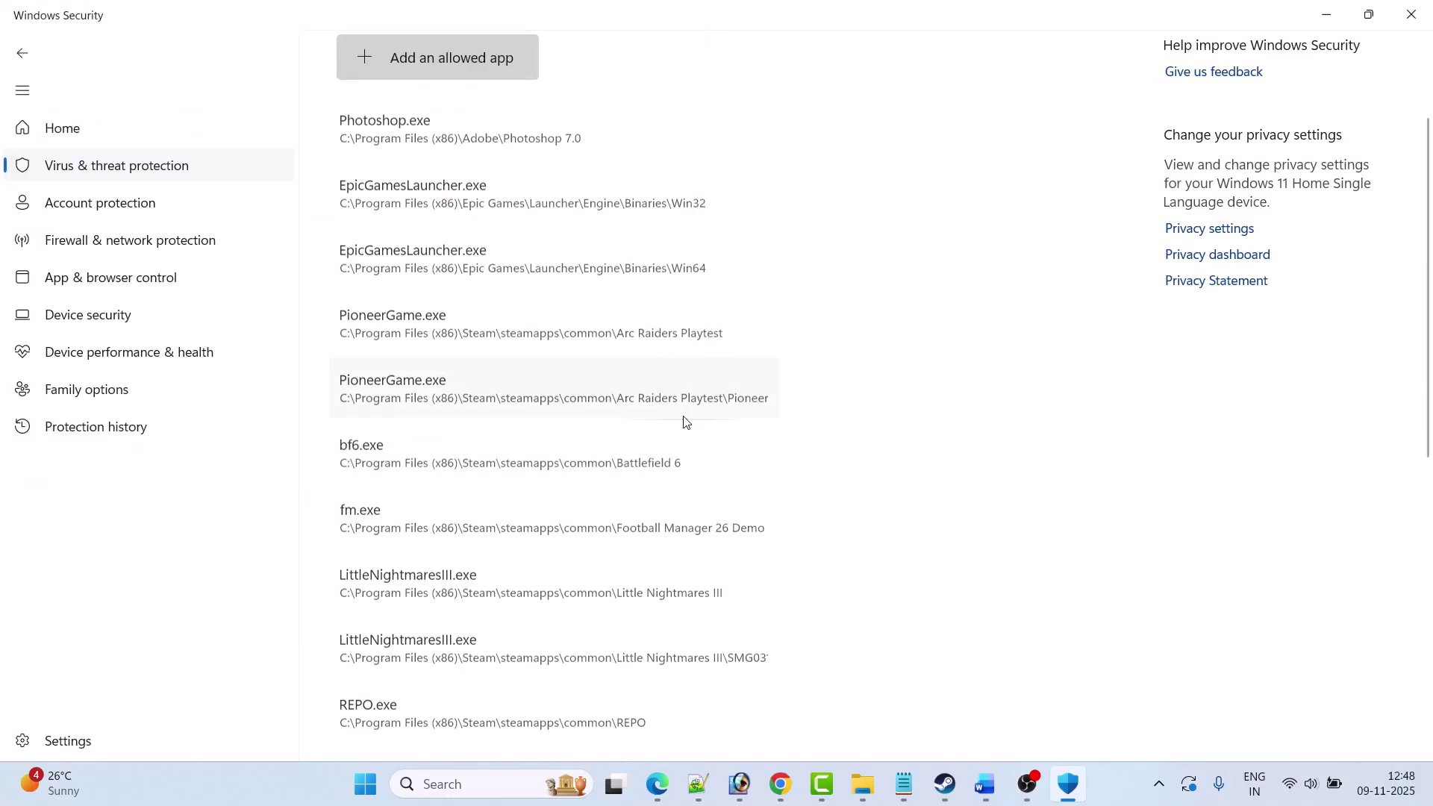
left_click(23, 53)
- Open the firewall's allowed-apps list and unlock it with Change settings
left_click(23, 53)
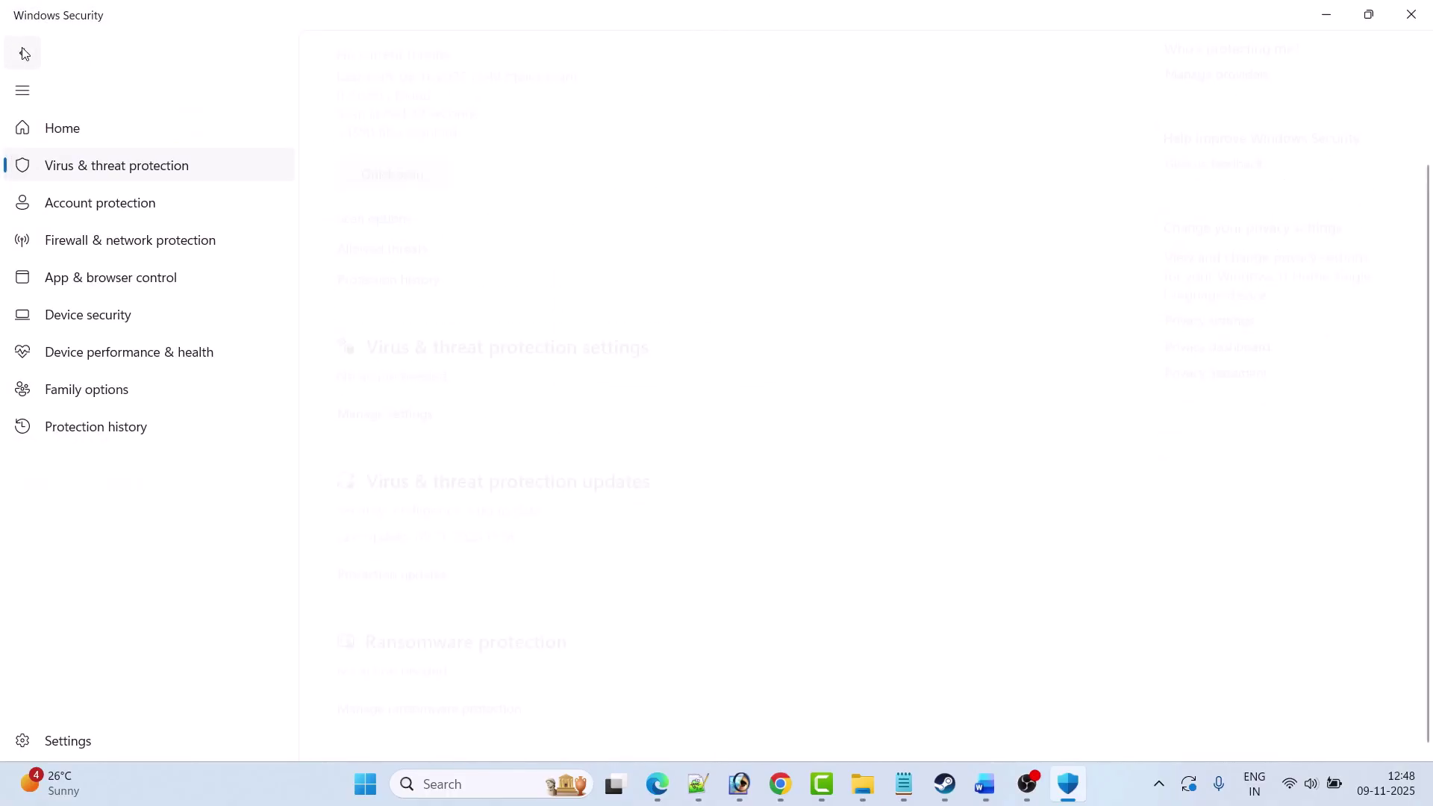
left_click(23, 52)
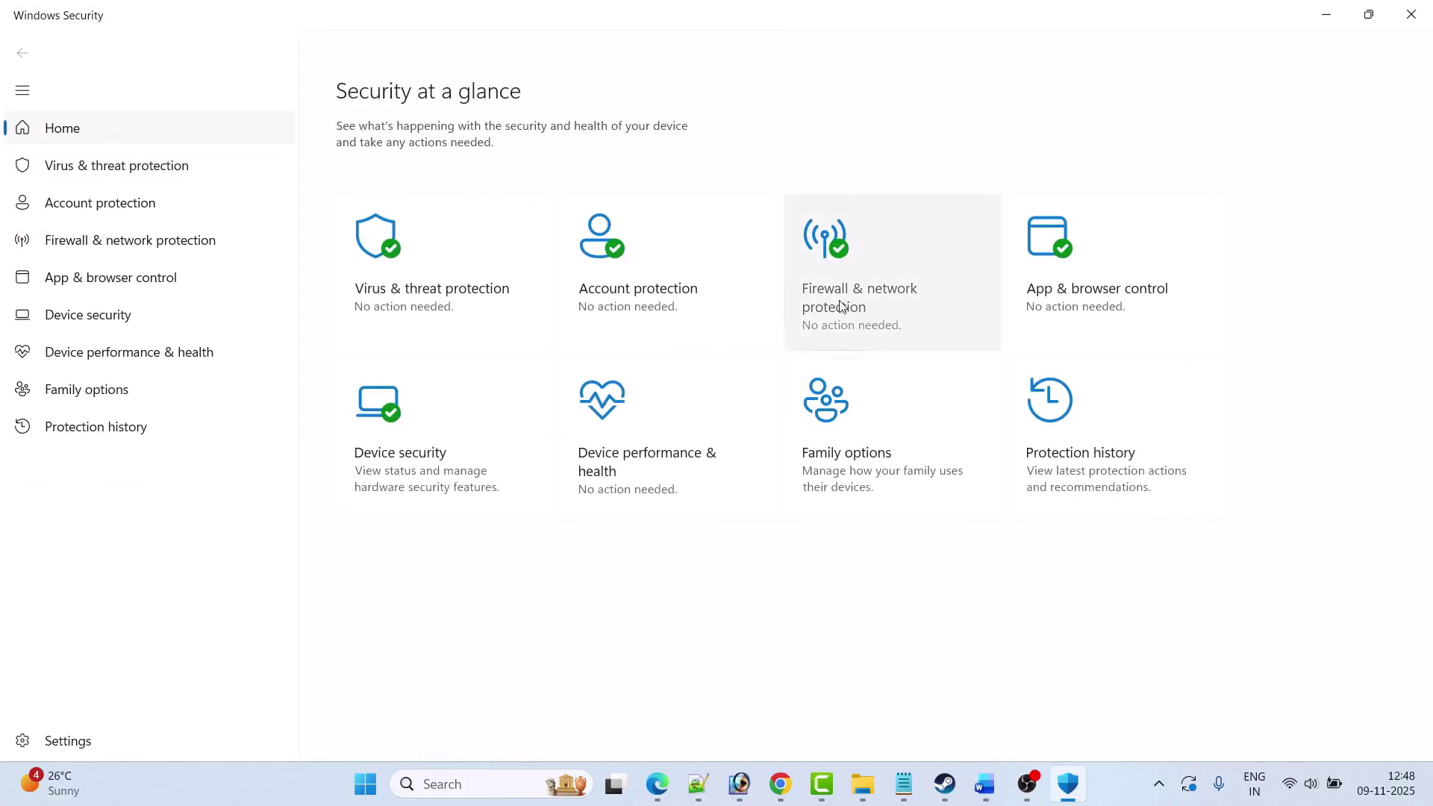
left_click(881, 310)
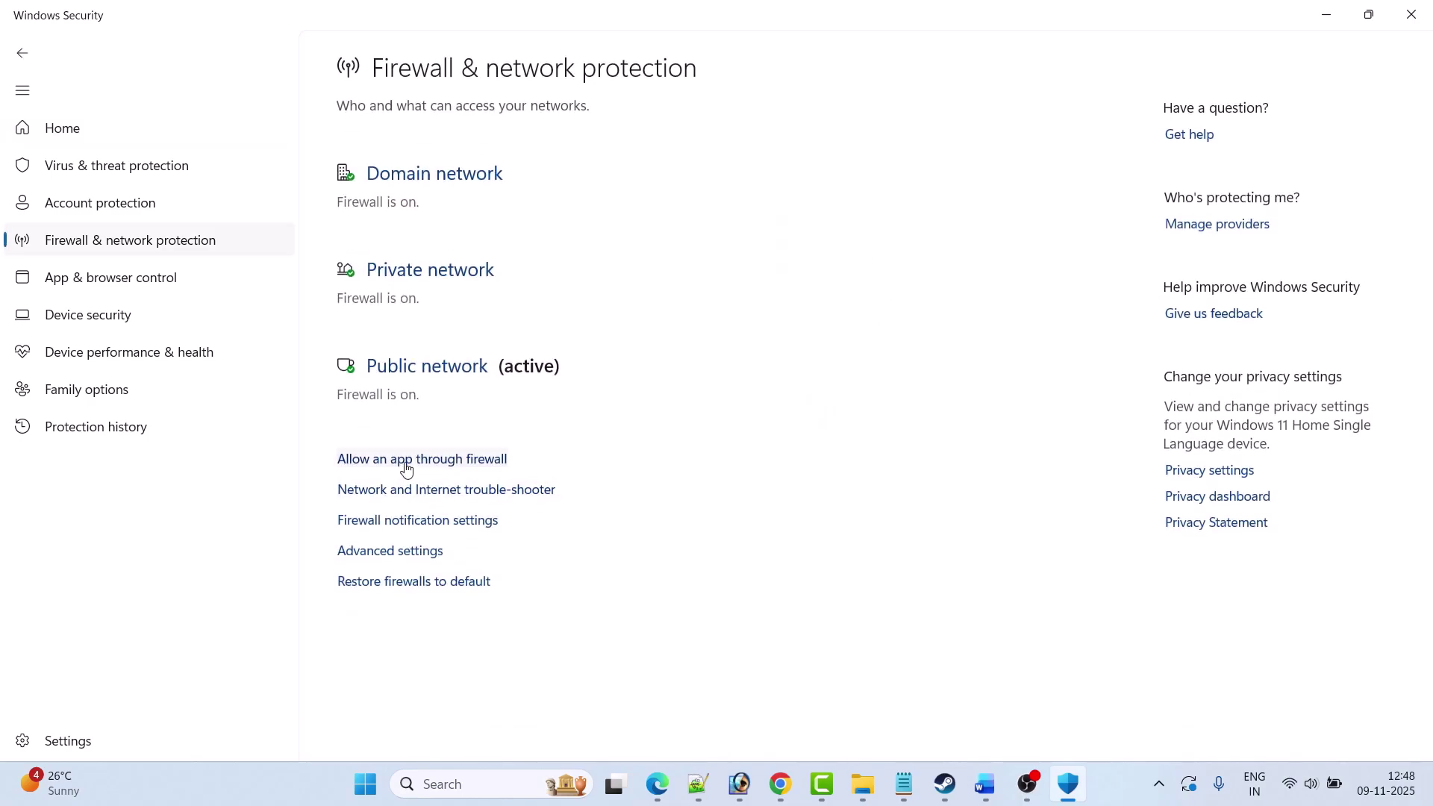
left_click(472, 460)
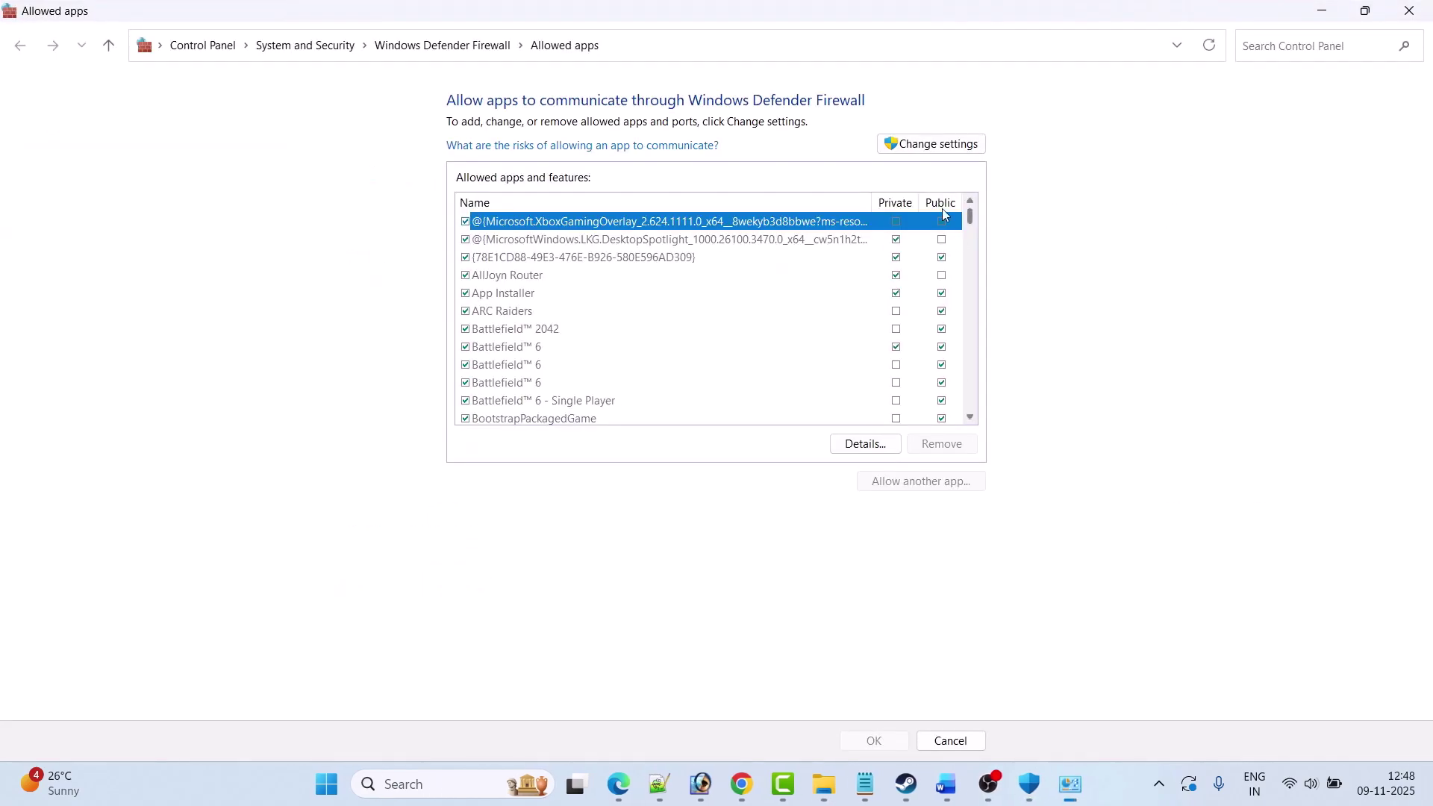
left_click(937, 146)
- Try adding the demo's Voyage executable, which the firewall reports is already listed
left_click(931, 484)
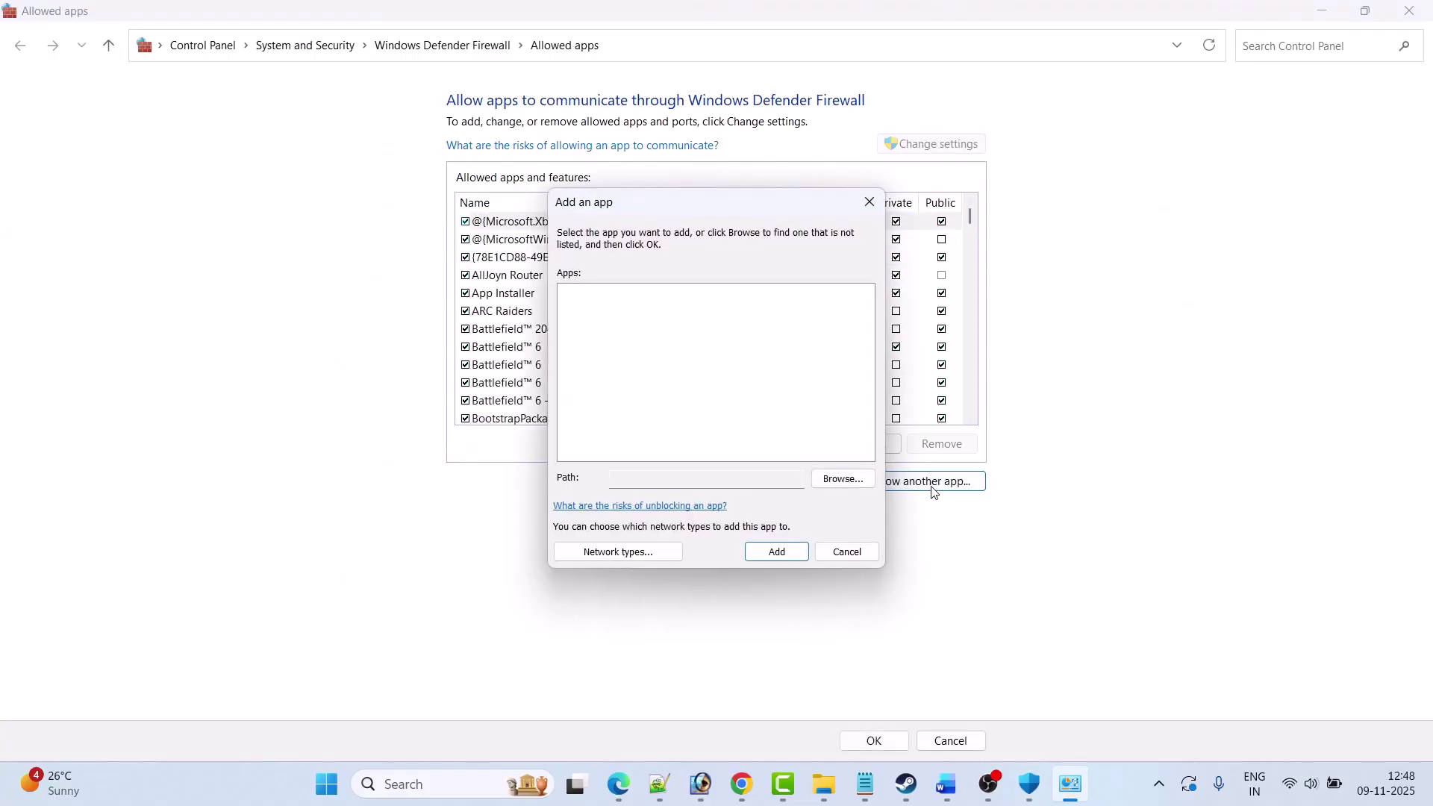
left_click(823, 485)
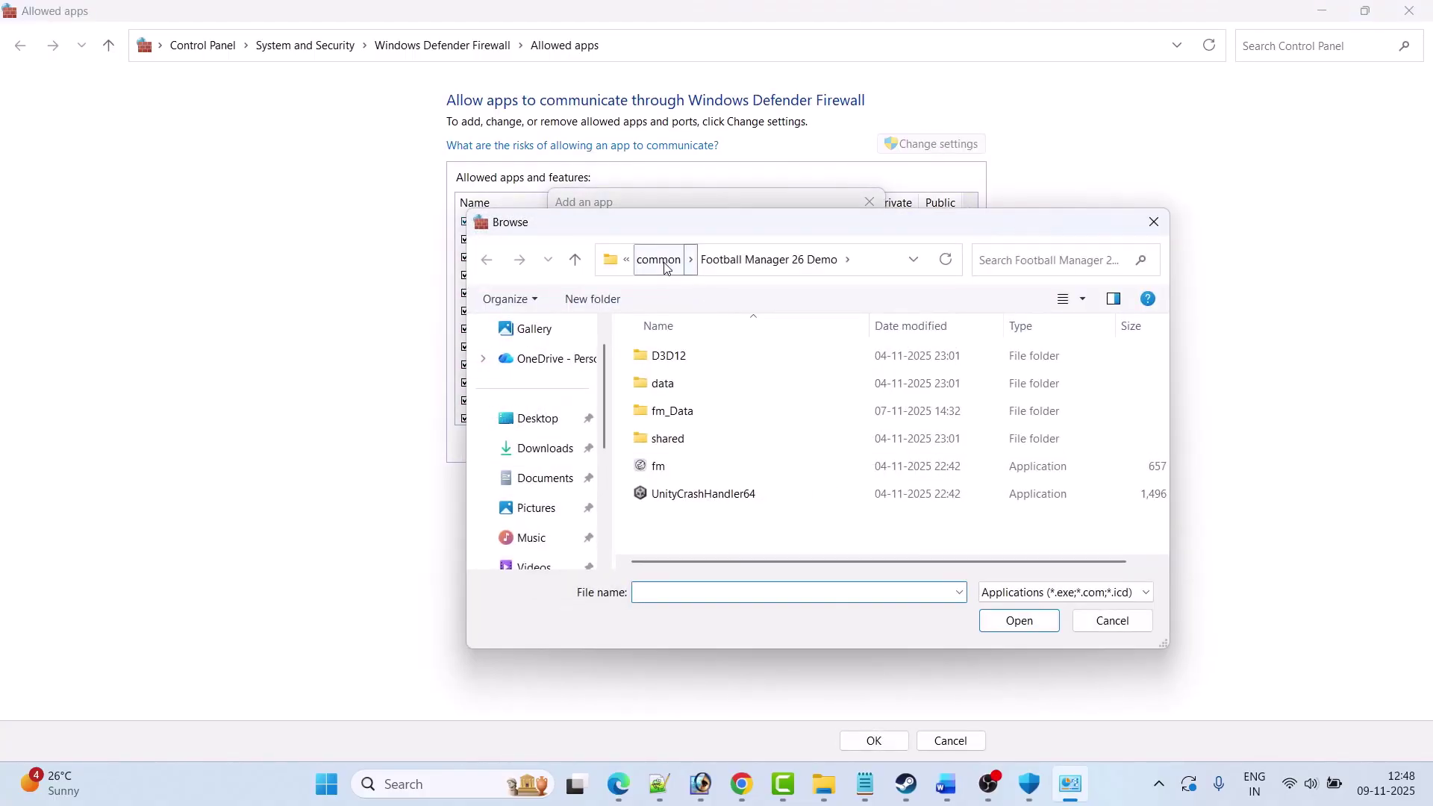
left_click(666, 262)
scroll(754, 493, "down", 1)
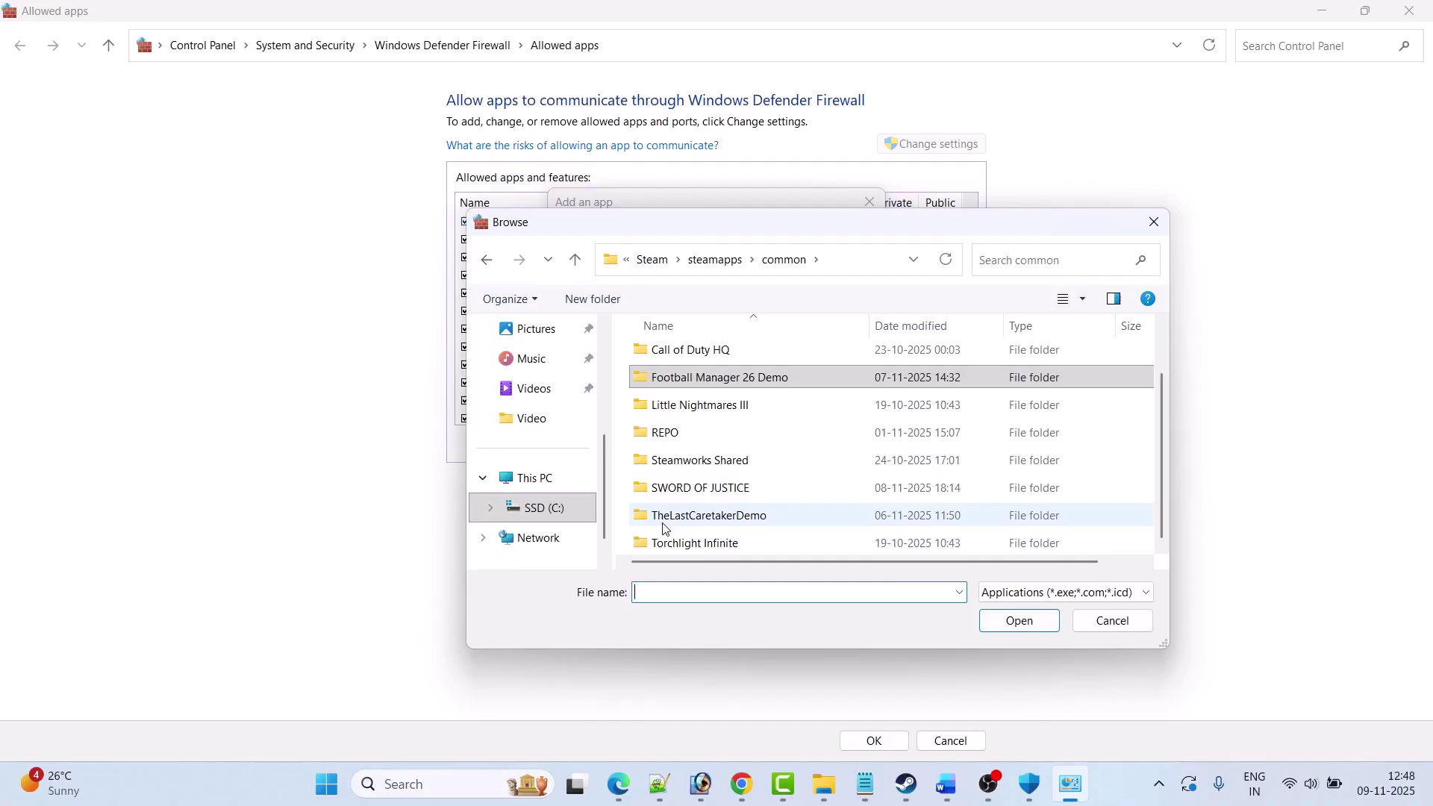
left_click(735, 522)
double_click(735, 521)
left_click(696, 427)
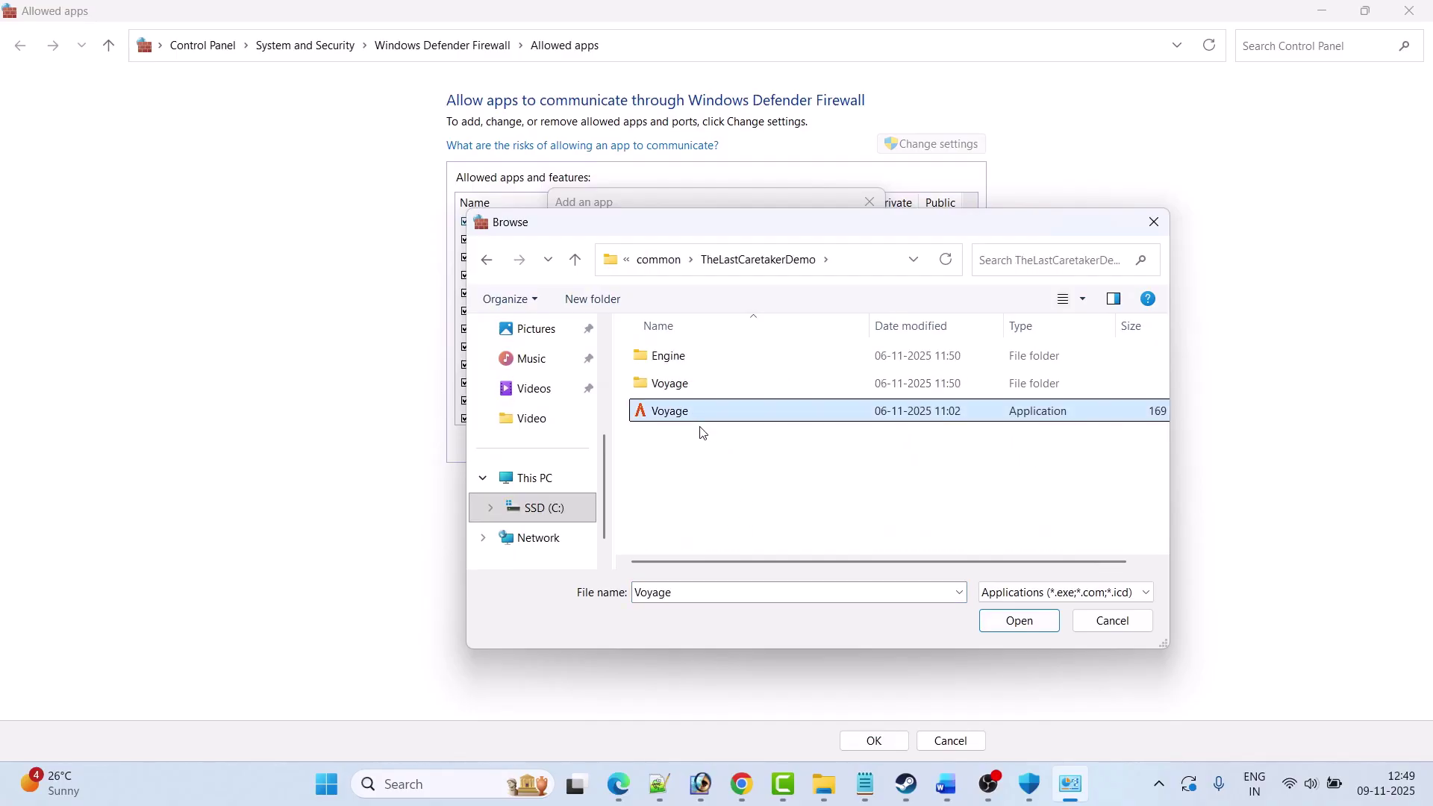
left_click(1018, 621)
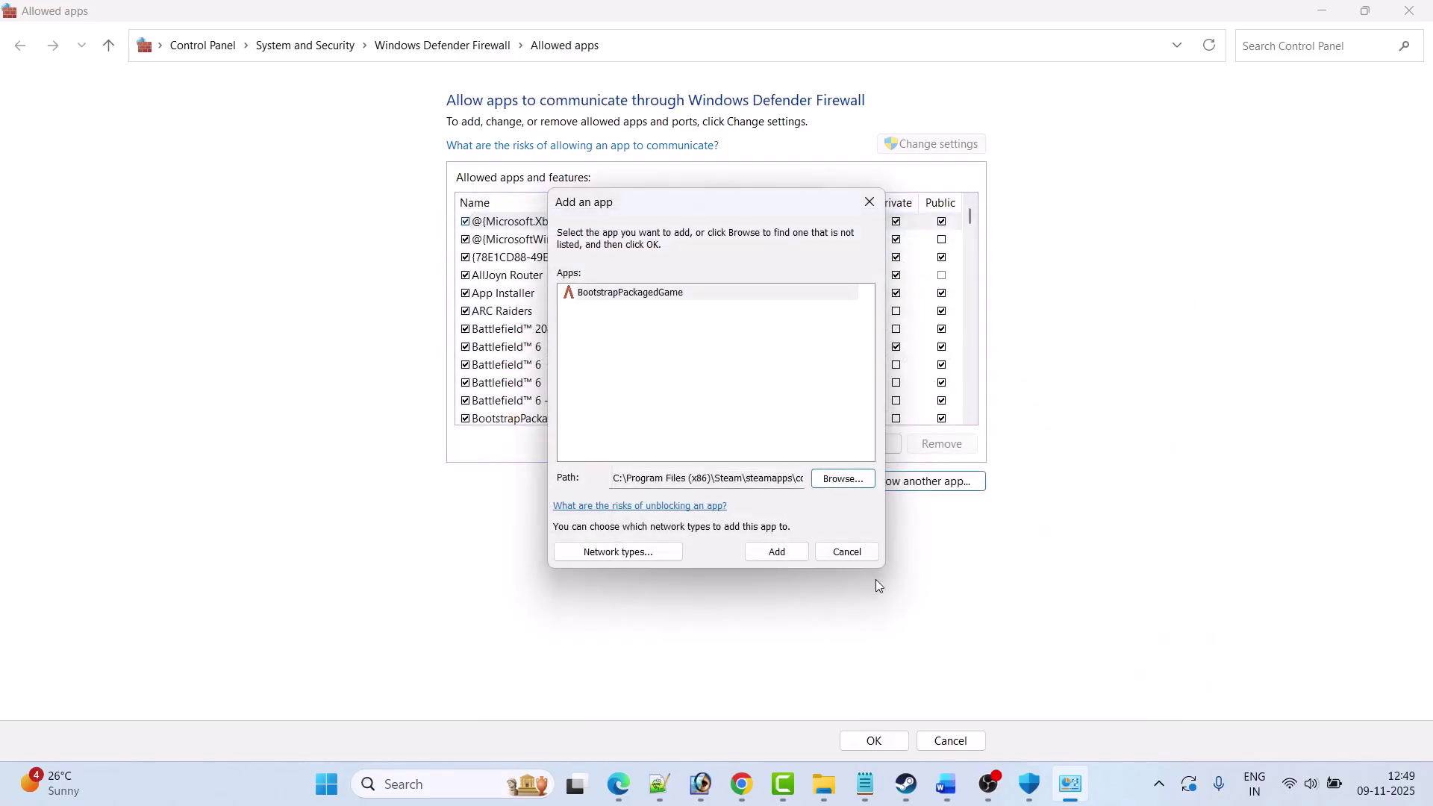
left_click(787, 559)
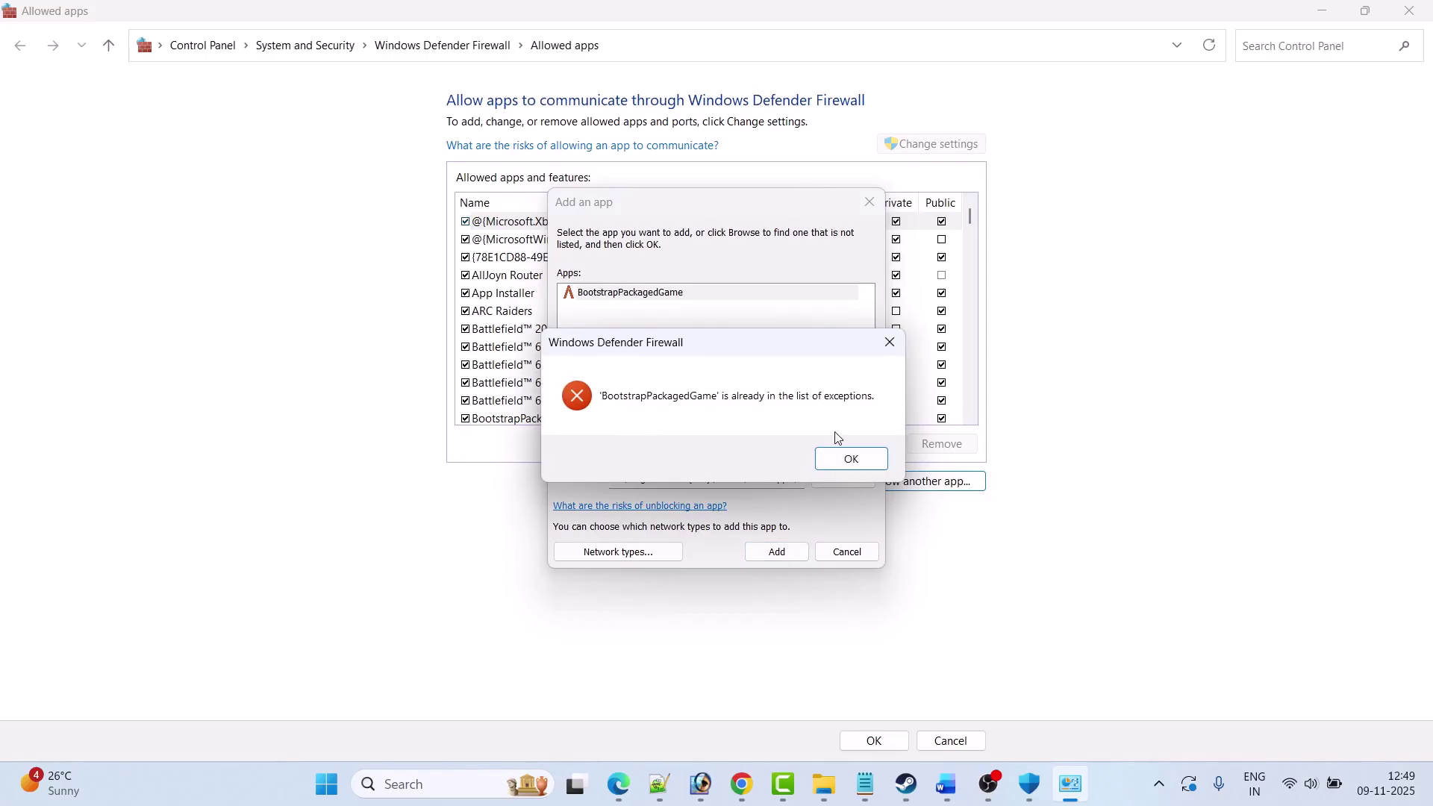
left_click(850, 458)
left_click(869, 203)
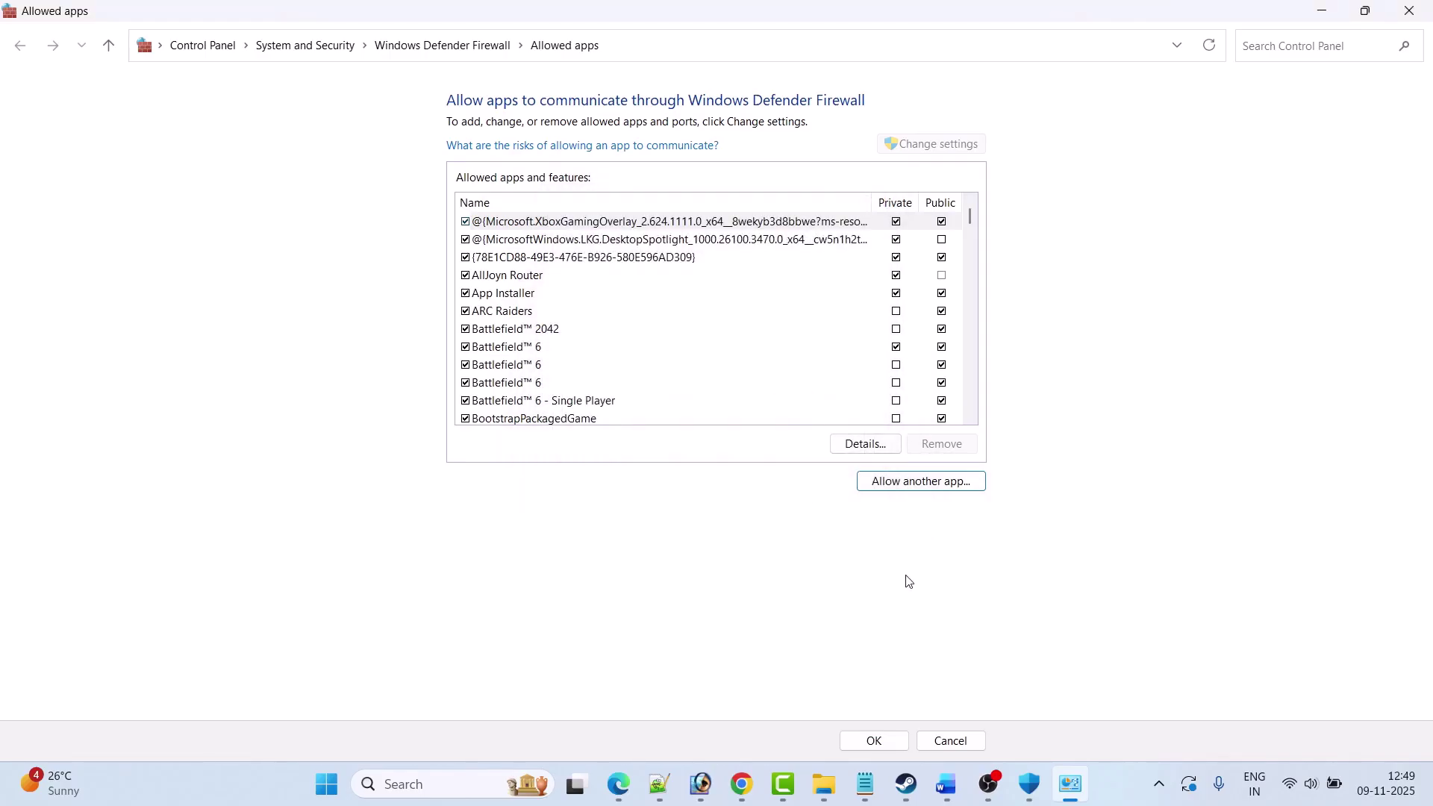
- Add VoyageSteam-Win64-Shipping from Voyage\Binaries\Win64 to the firewall's allowed apps
left_click(940, 485)
left_click(838, 487)
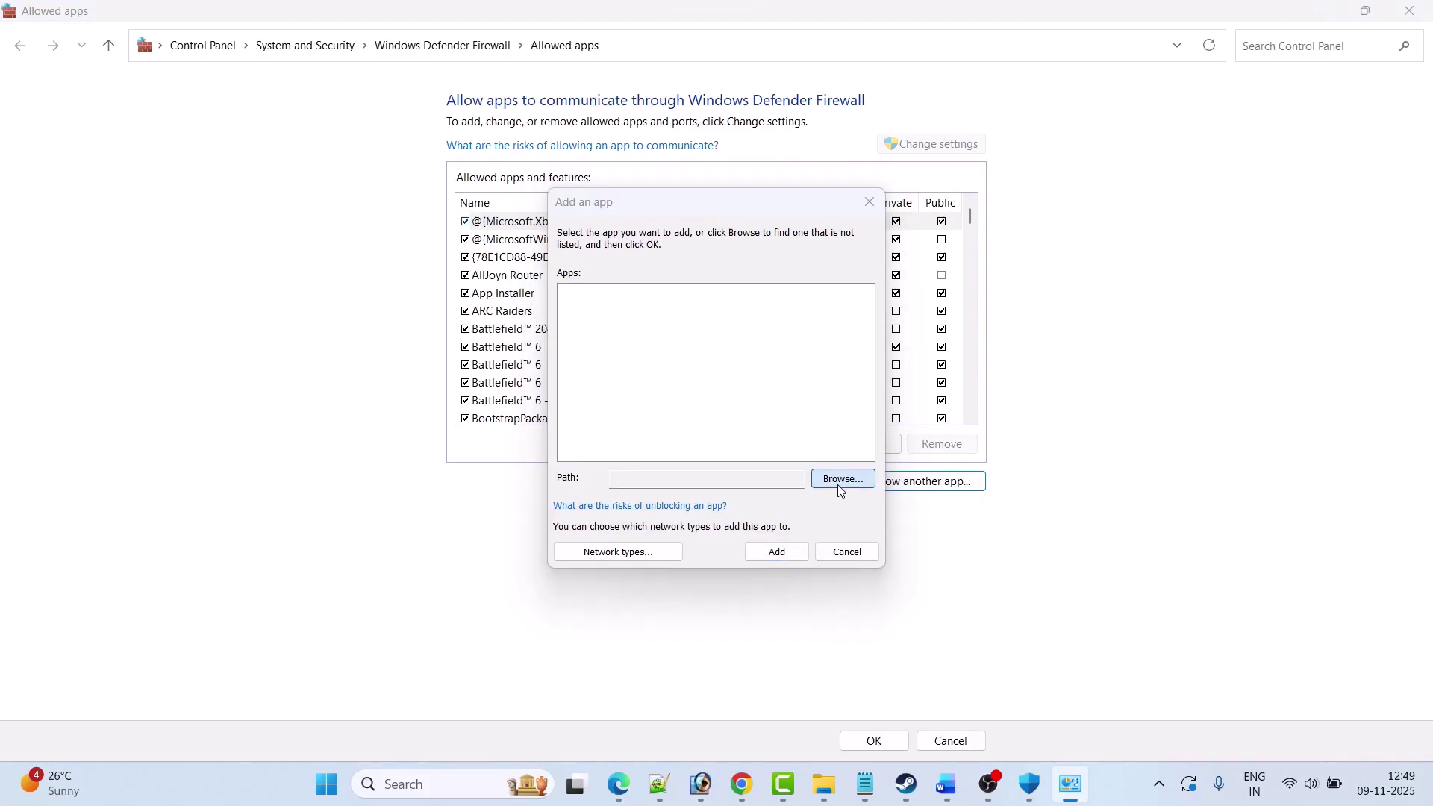
double_click(683, 385)
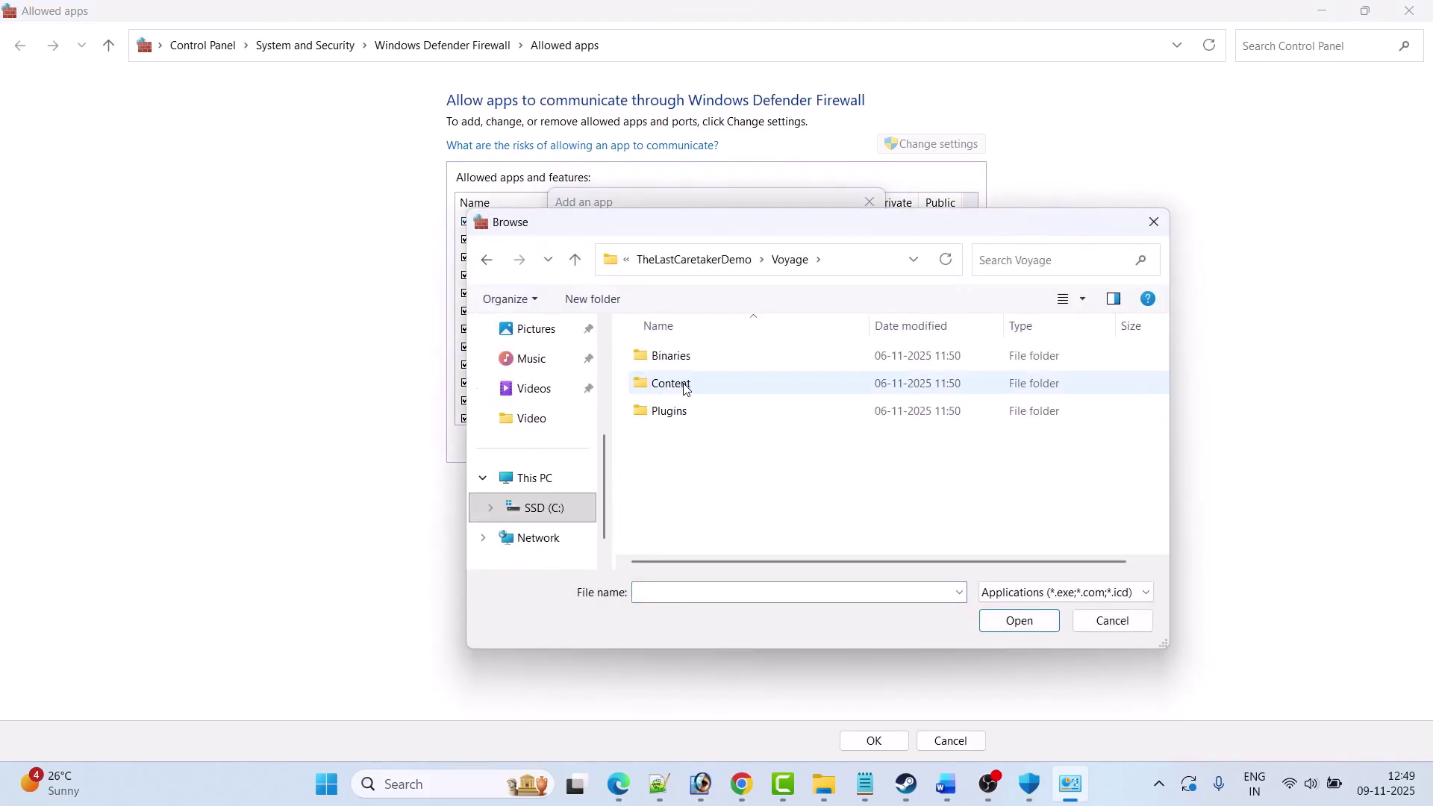
double_click(681, 357)
double_click(693, 357)
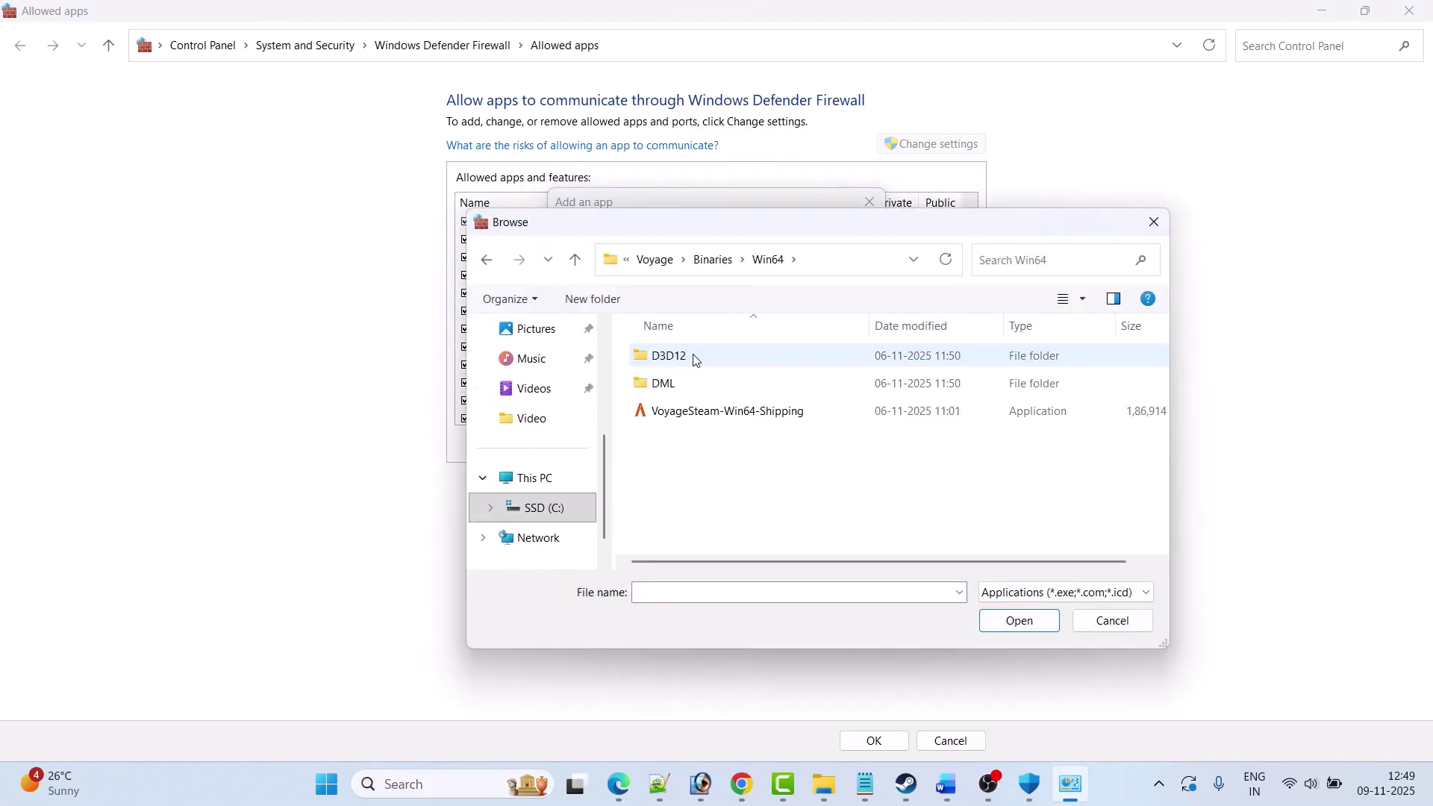
left_click(729, 413)
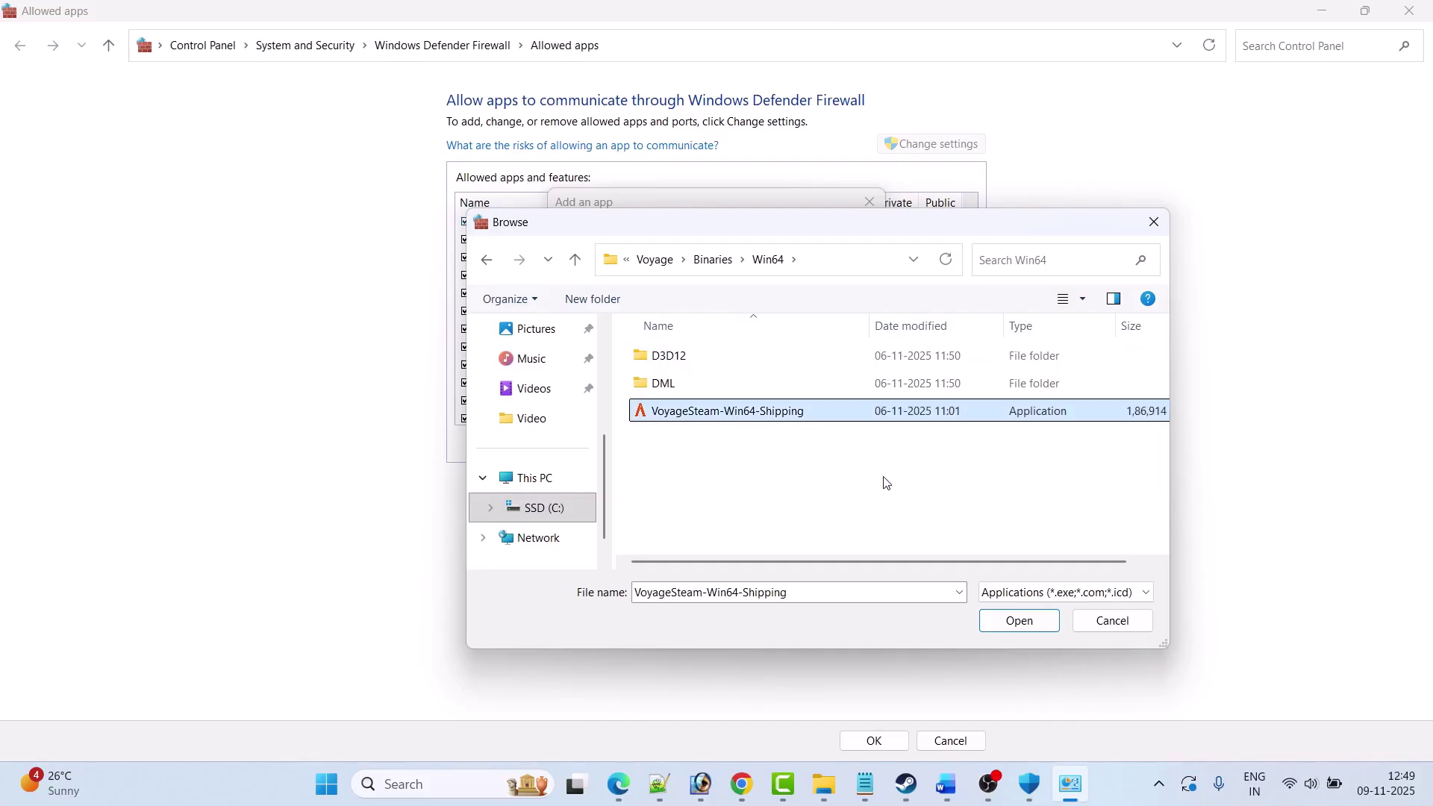
left_click(1006, 625)
left_click(781, 557)
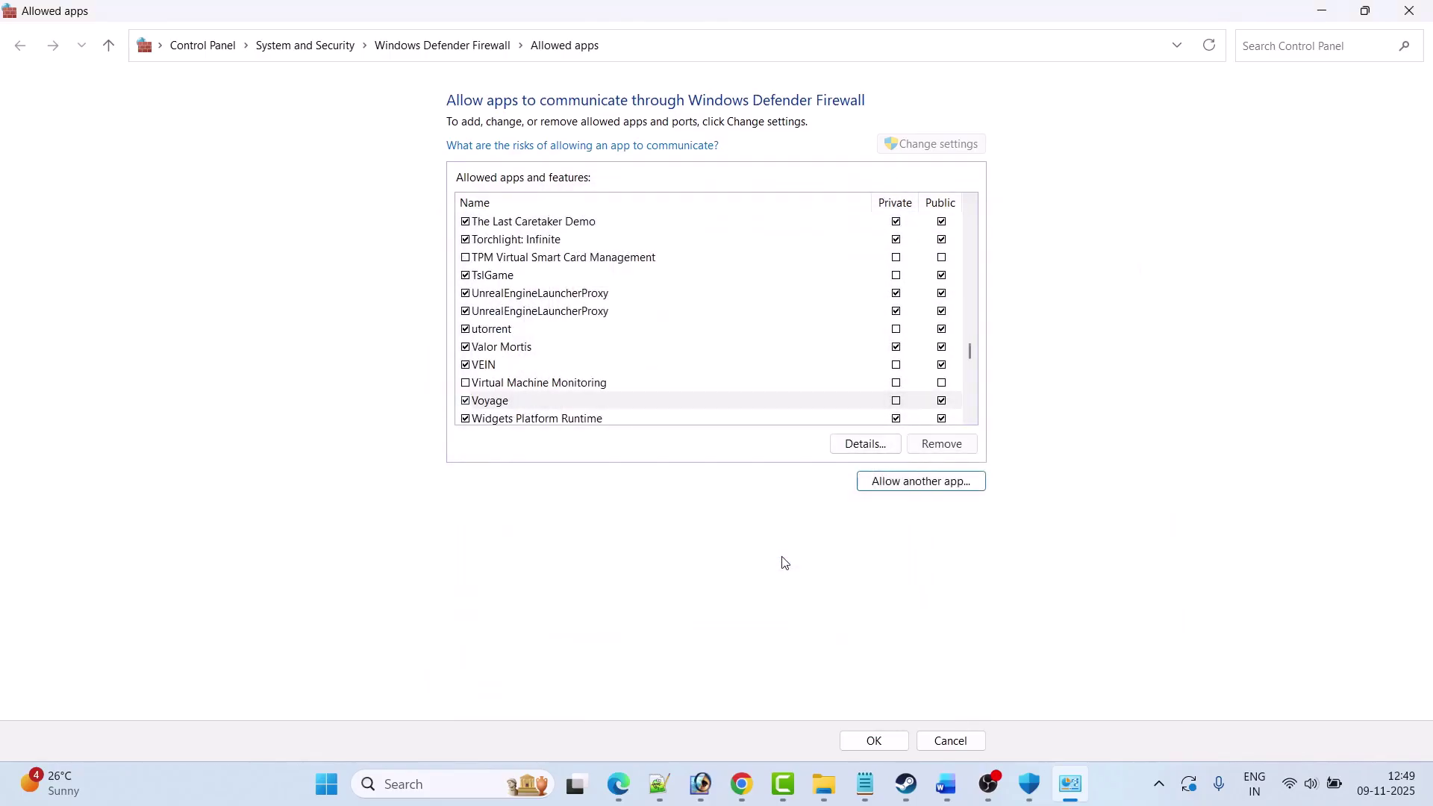
- Close the firewall window, read Fix 5 'Verify the game files' in the guide, and return to Steam's demo page
left_click(873, 740)
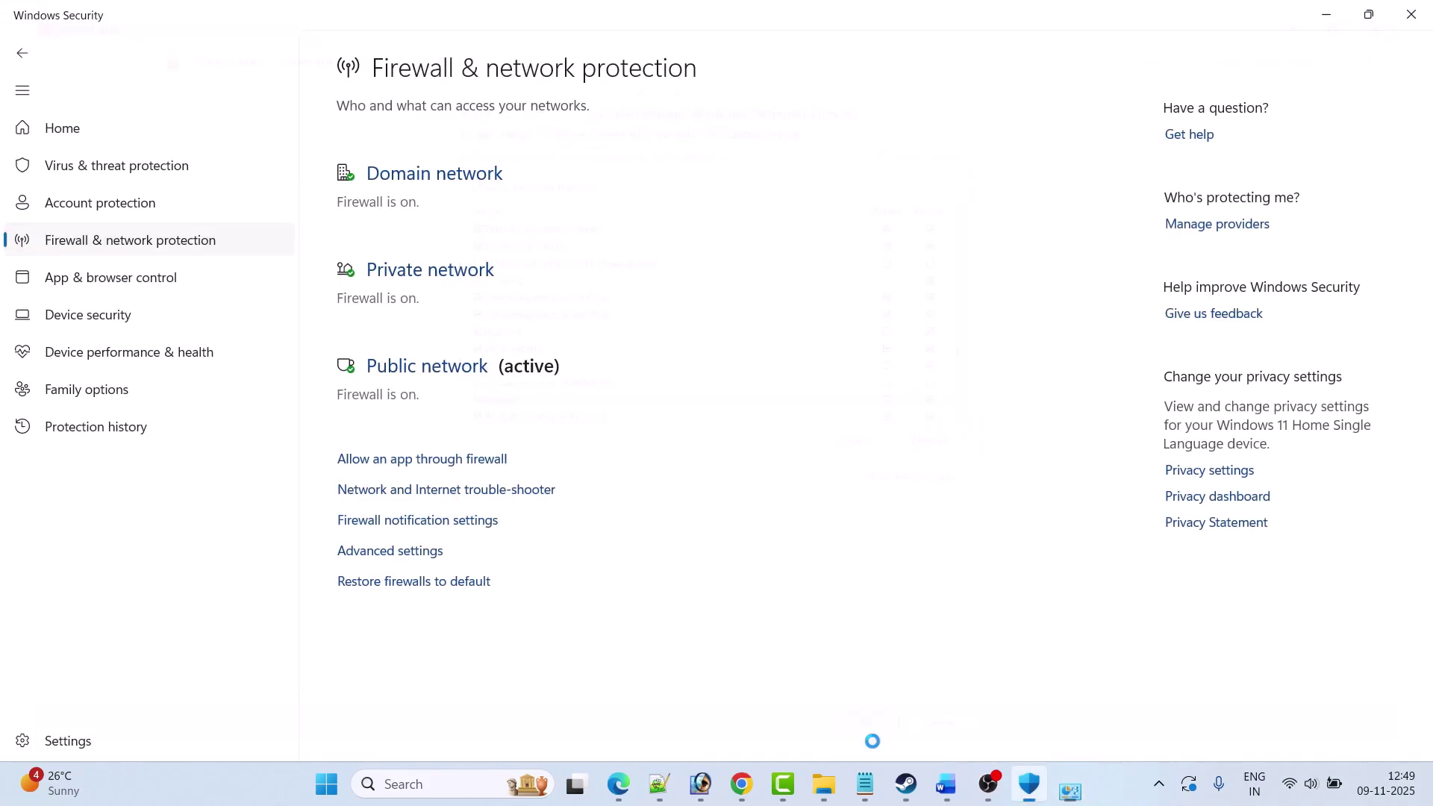
left_click(944, 783)
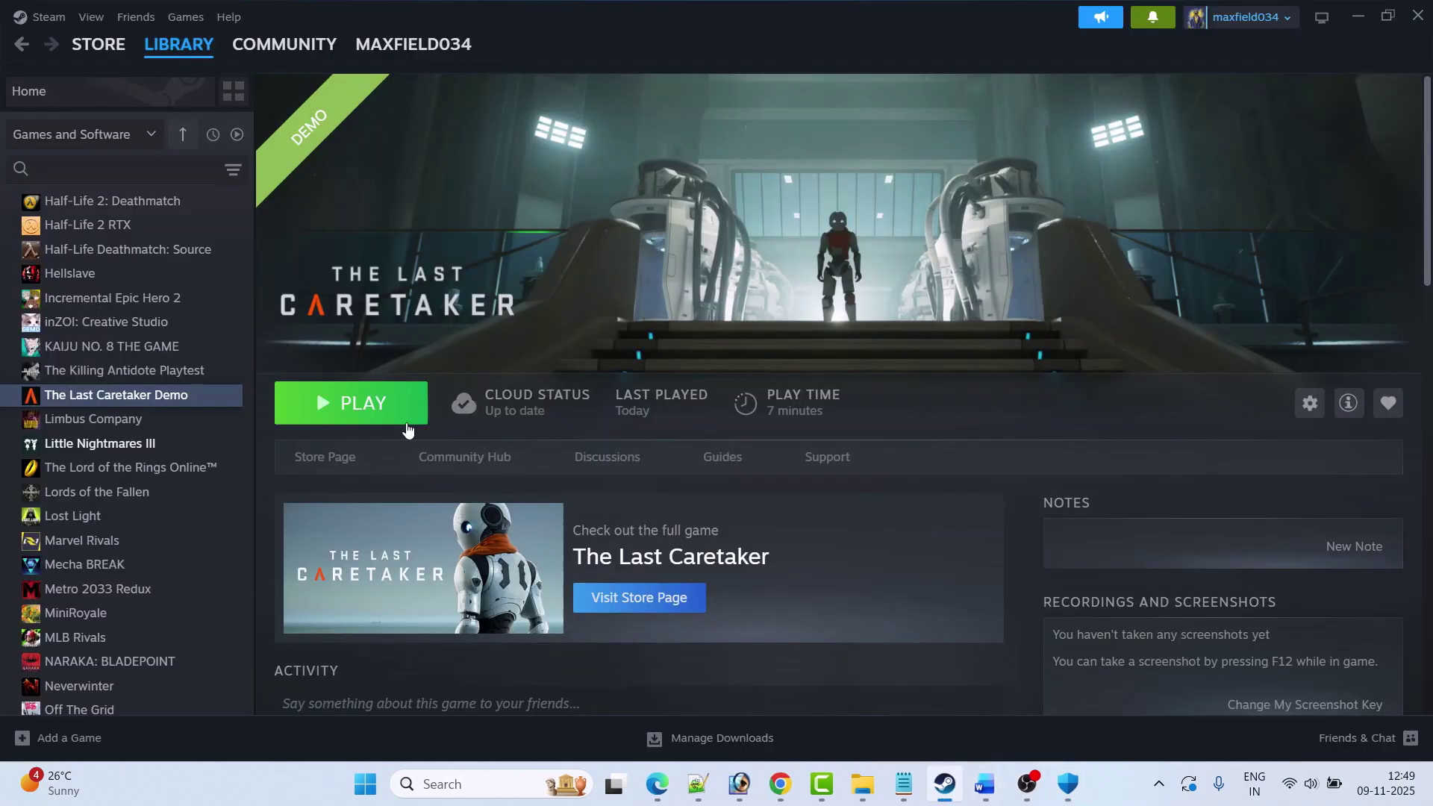
left_click(985, 783)
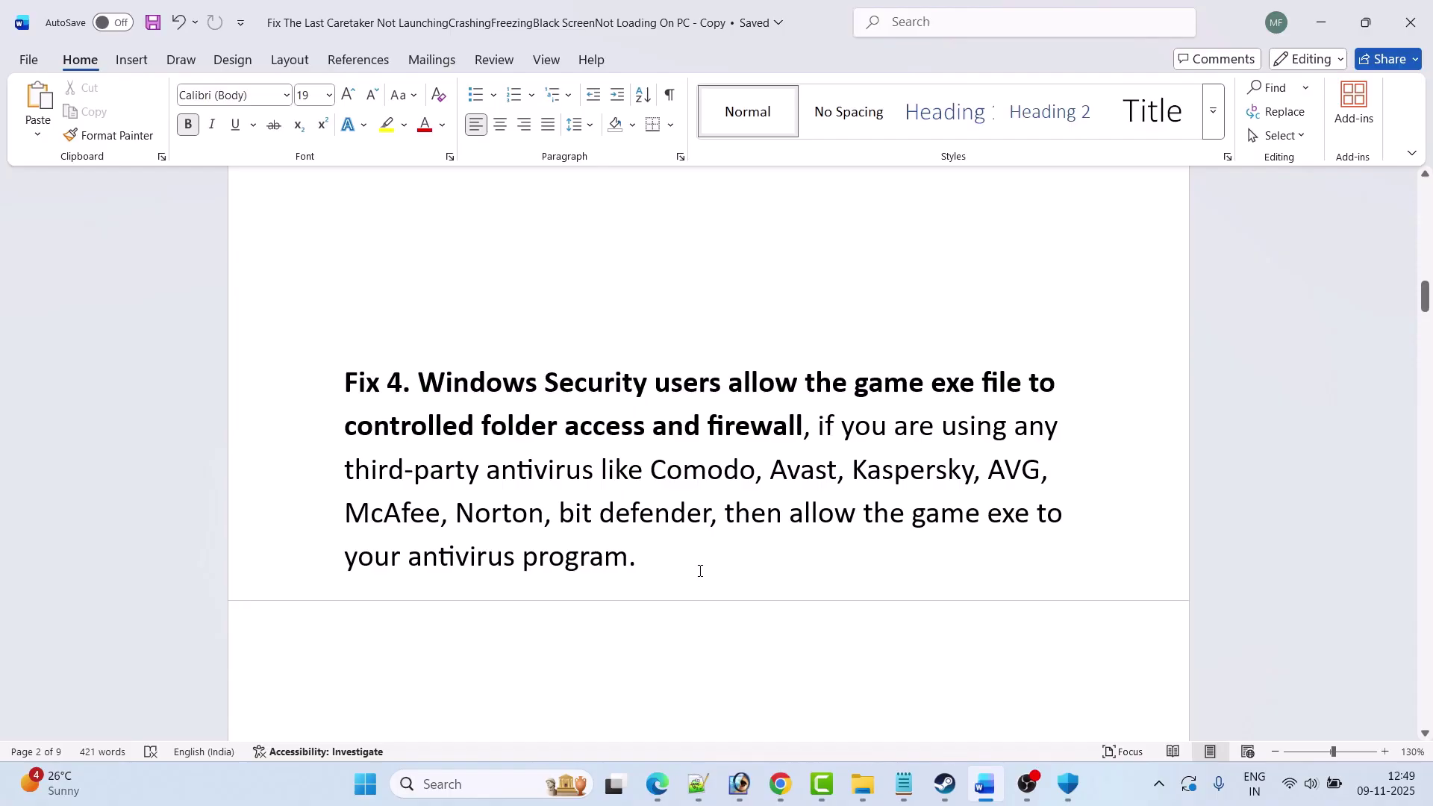
scroll(698, 570, "down", 6)
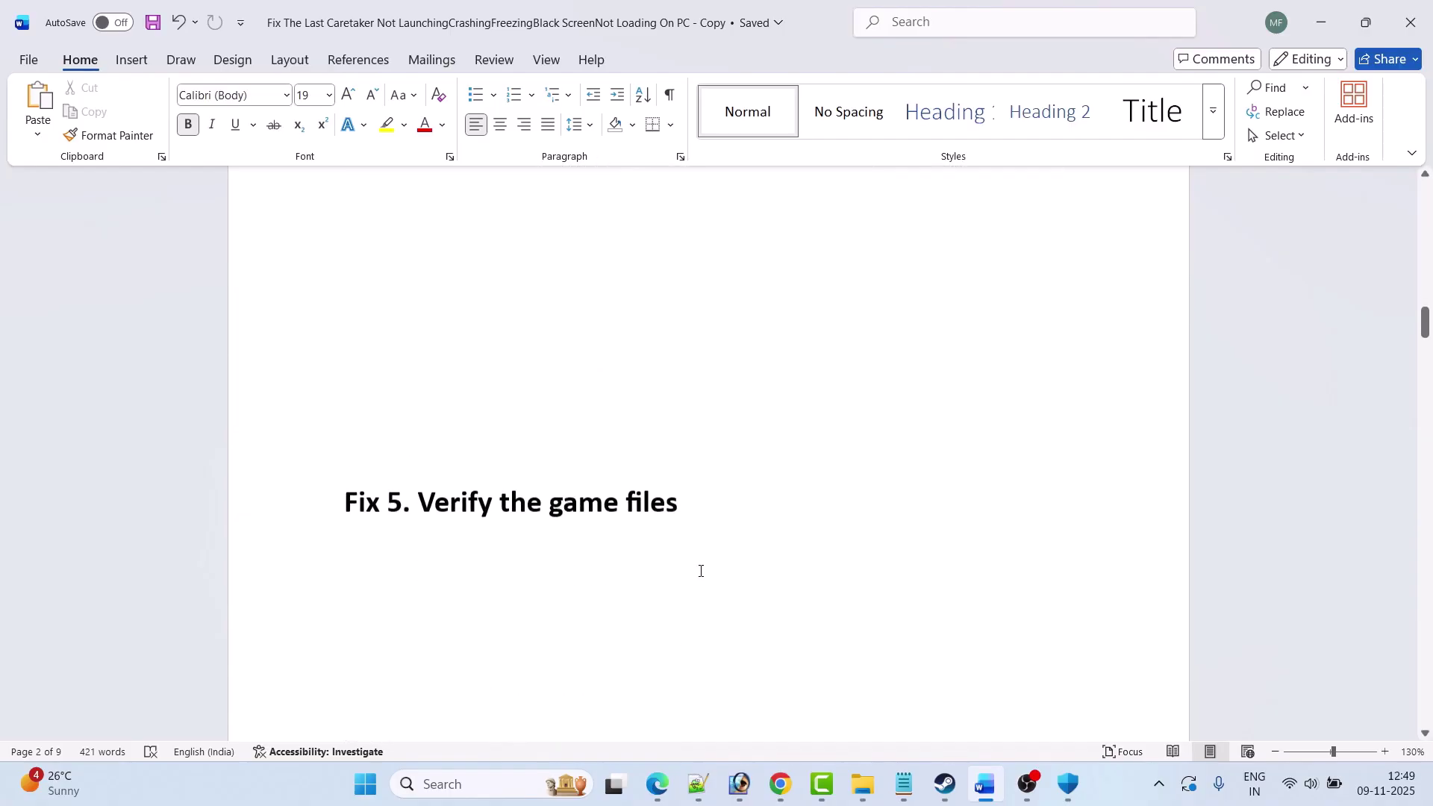
triple_click(575, 507)
left_click(732, 661)
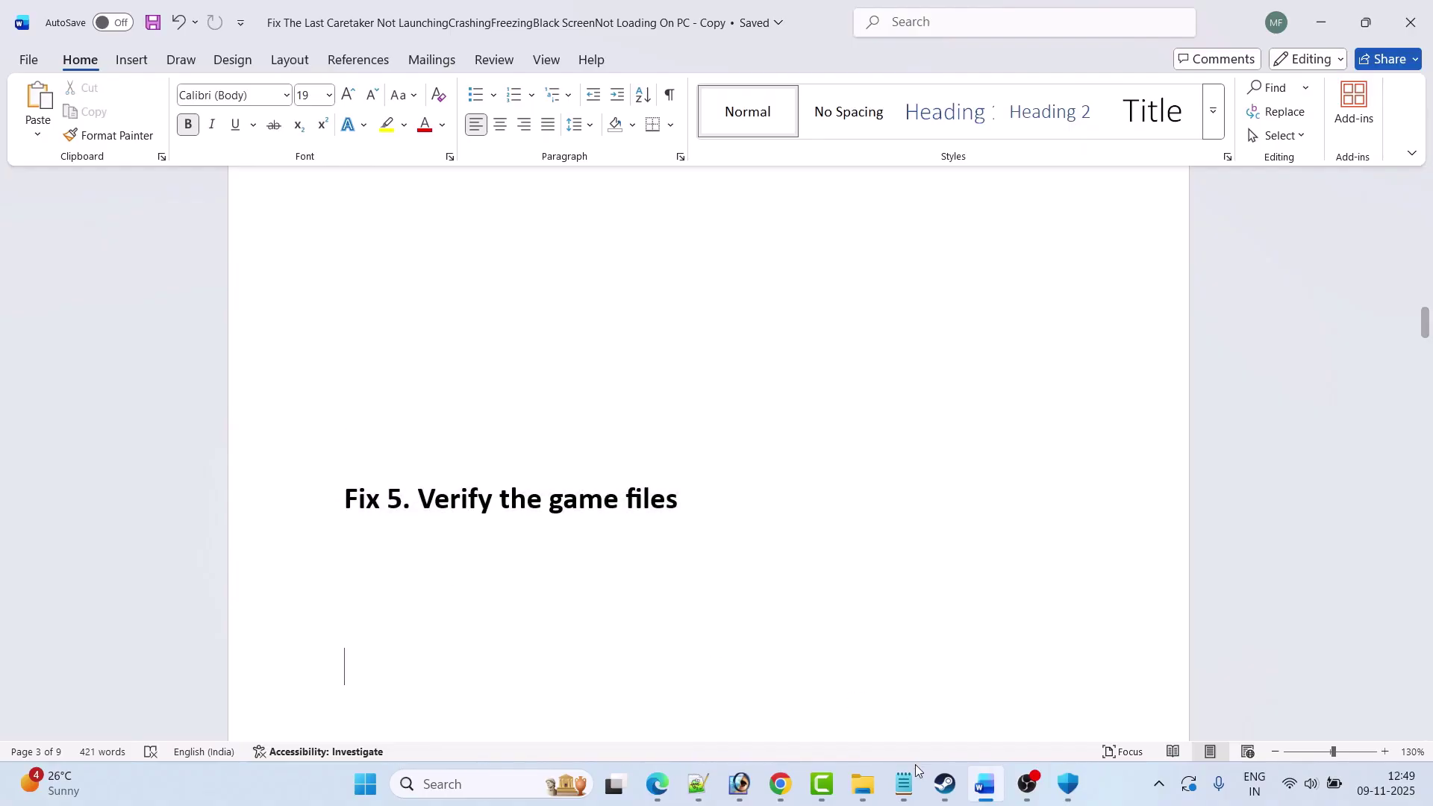
left_click(945, 783)
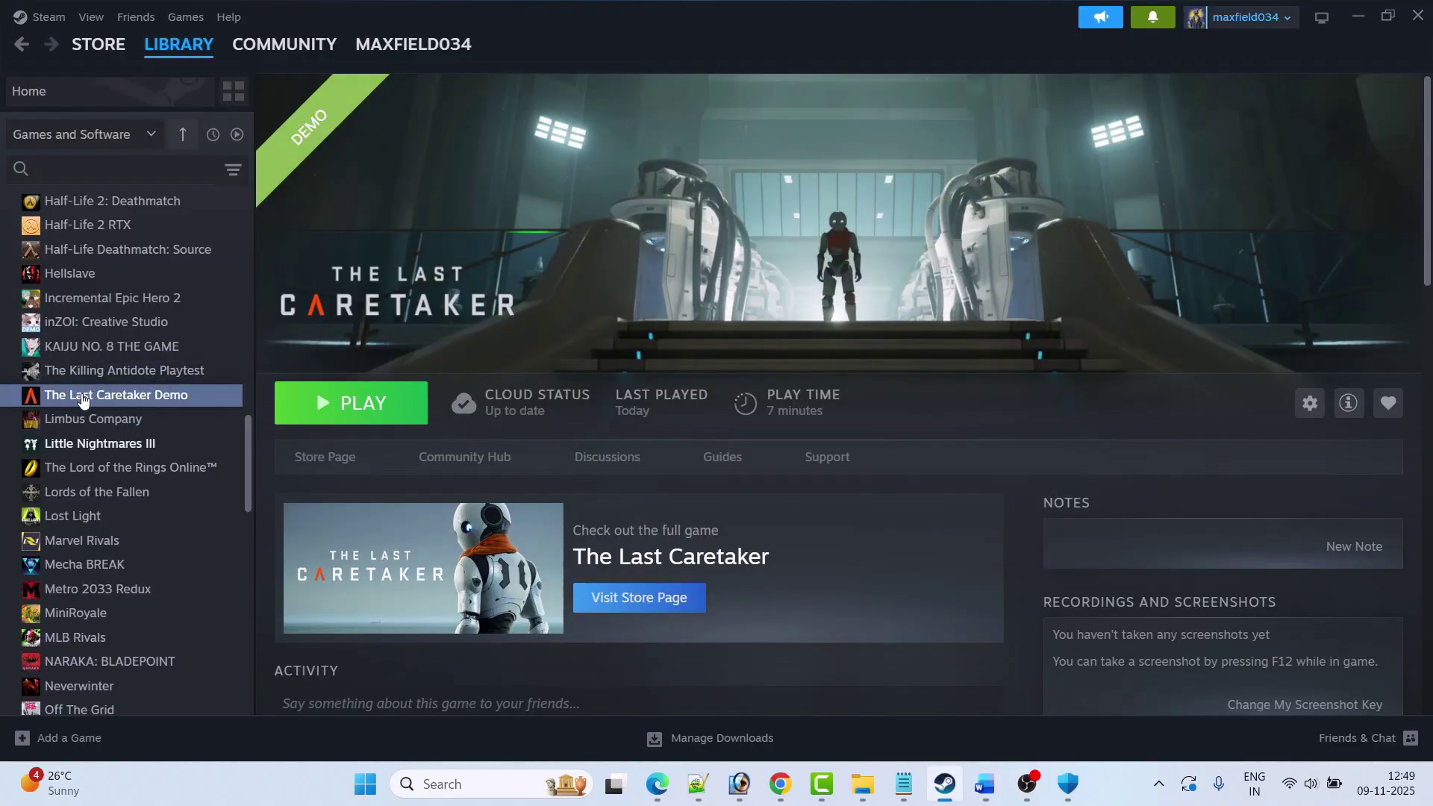
- Look over the demo's Installed Files properties, then read the guide's next fix
right_click(120, 399)
left_click(168, 538)
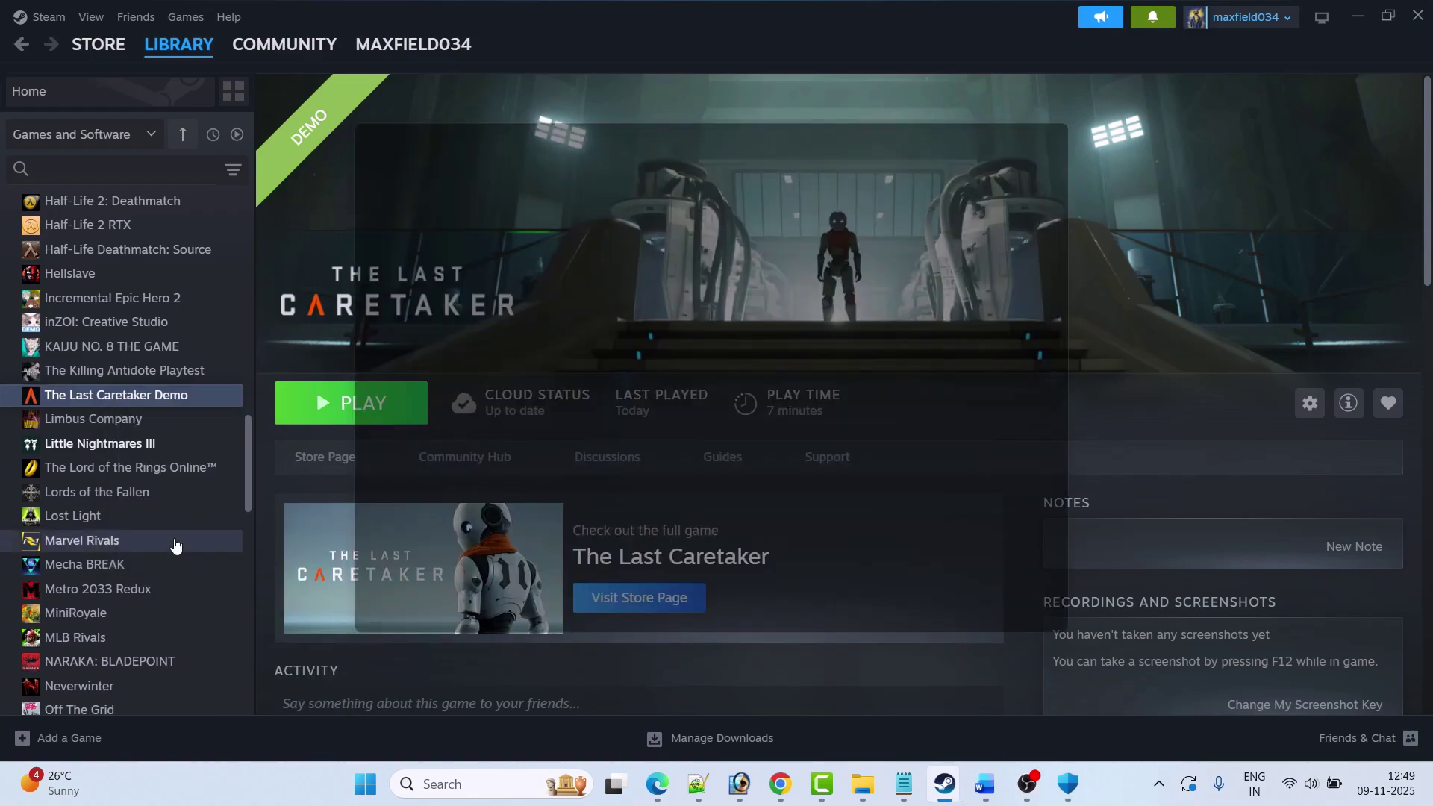
left_click(423, 283)
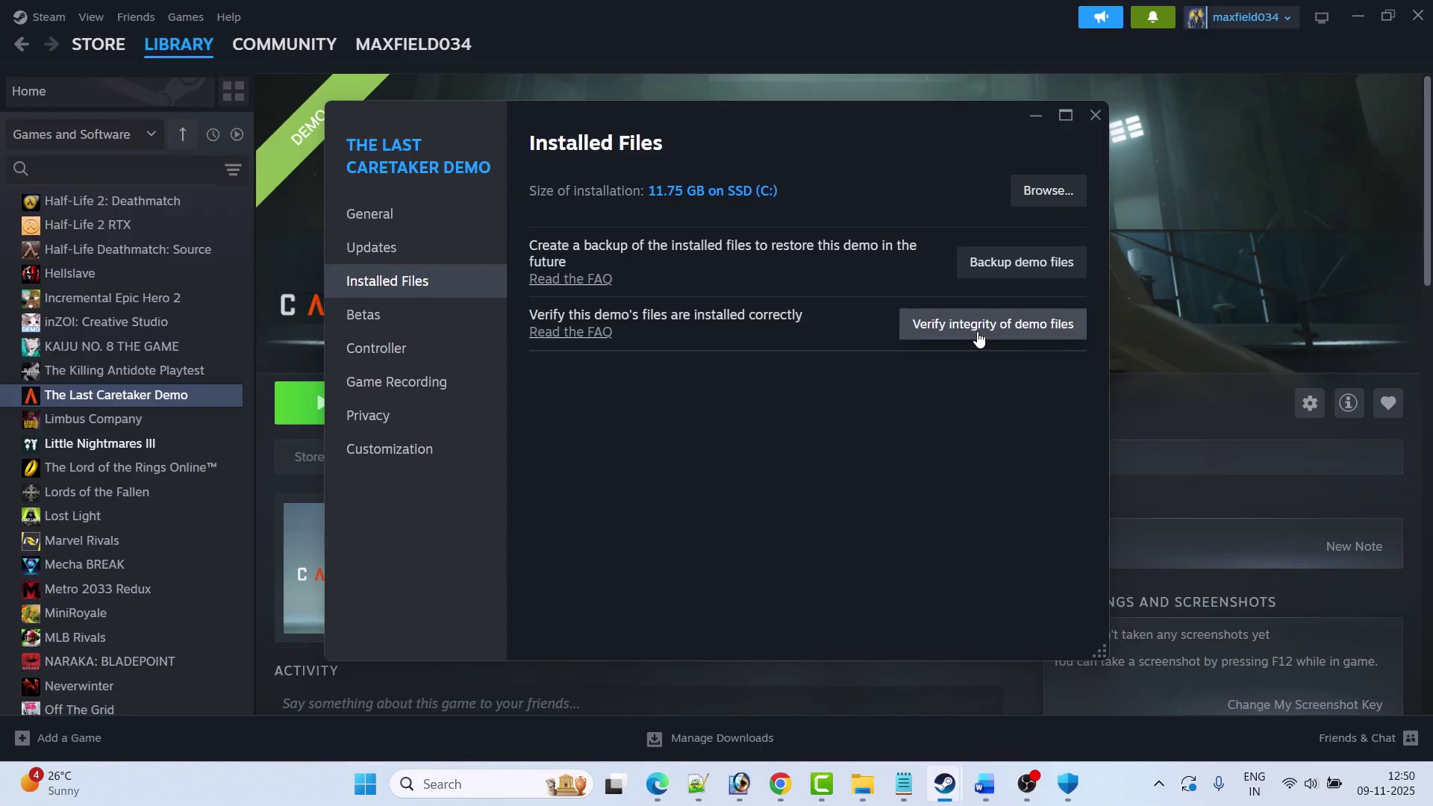
left_click(1095, 114)
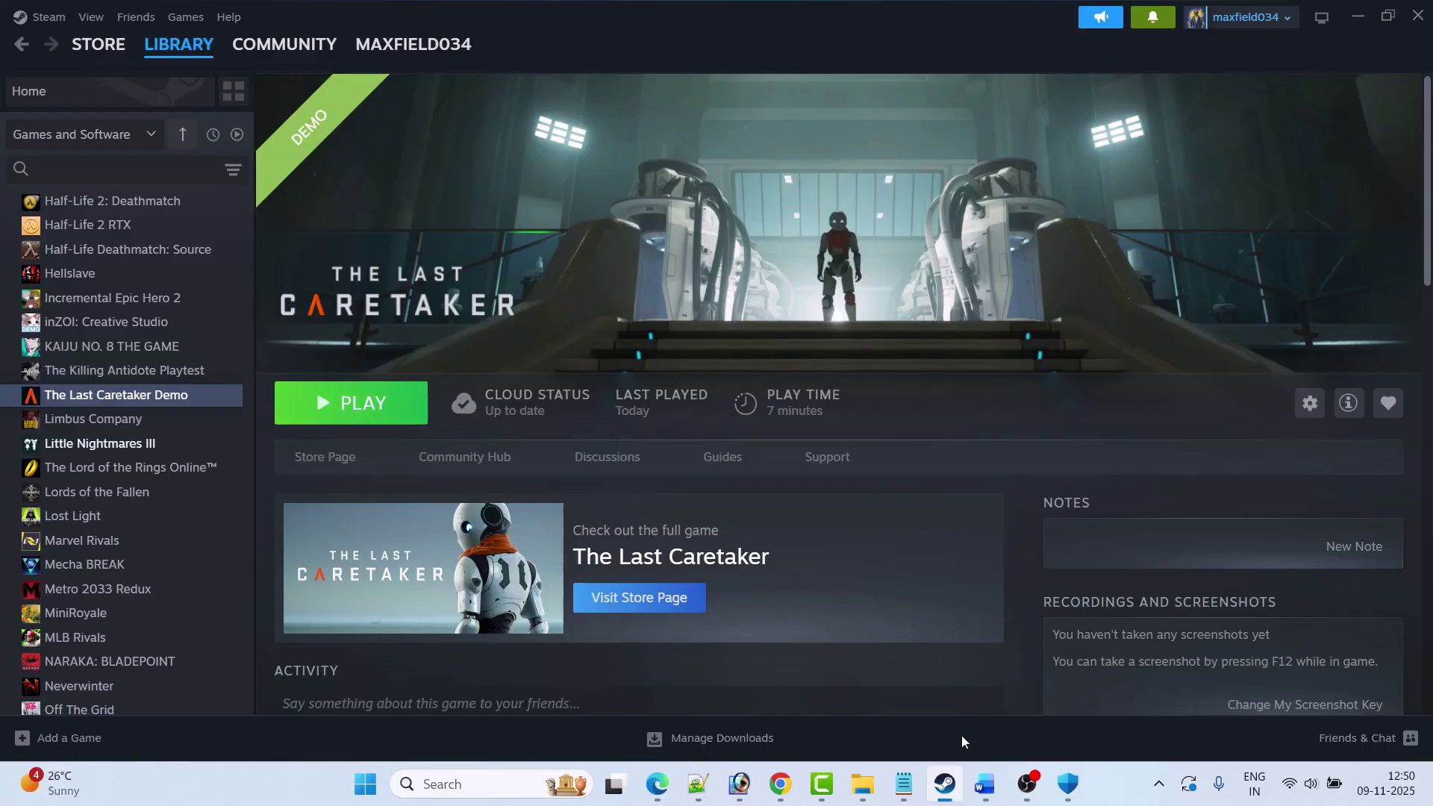
left_click(985, 784)
scroll(604, 507, "down", 4)
scroll(604, 507, "down", 1)
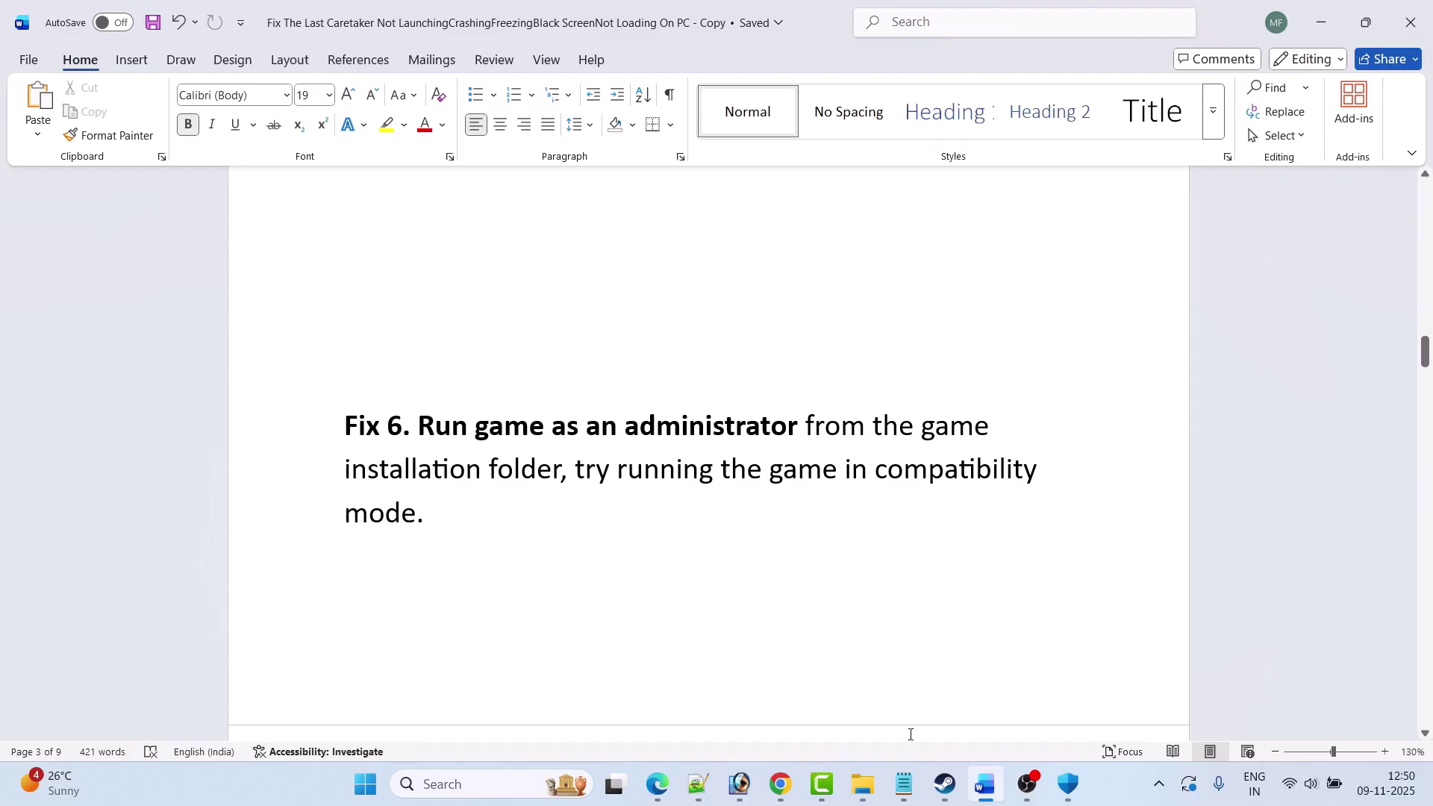
- Open The Last Caretaker Demo's install folder through Manage > Browse local files
left_click(945, 783)
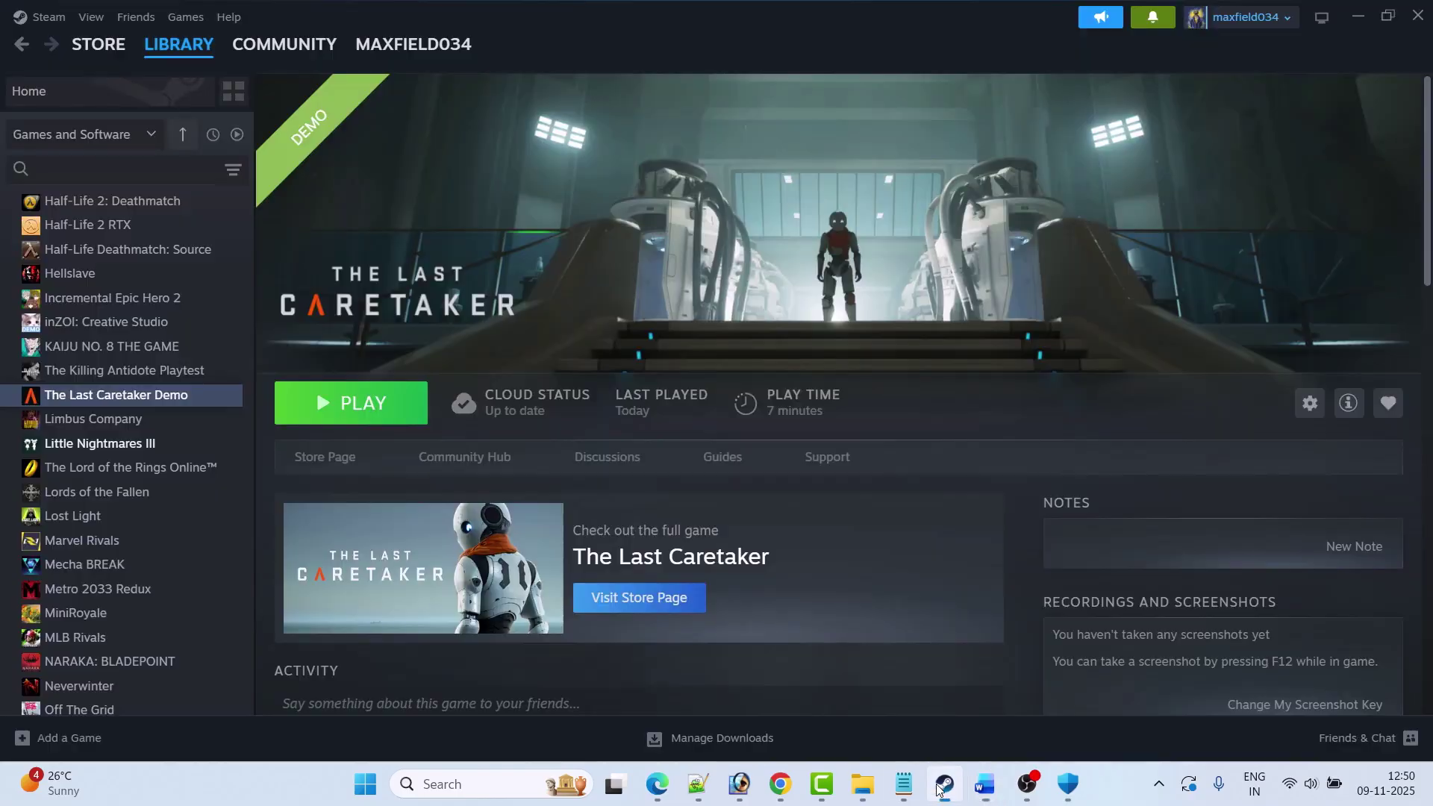
right_click(123, 399)
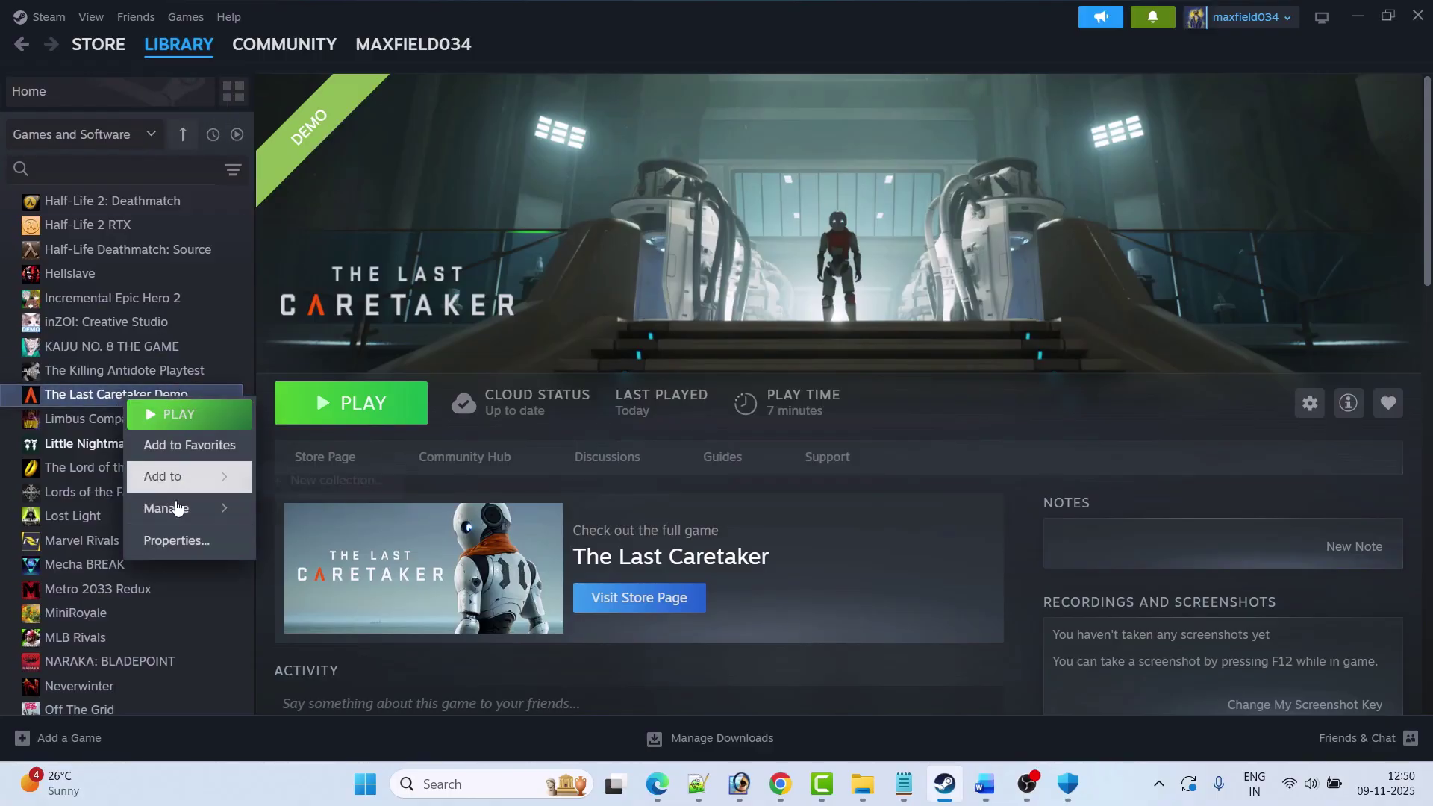
mouse_move(177, 507)
left_click(340, 544)
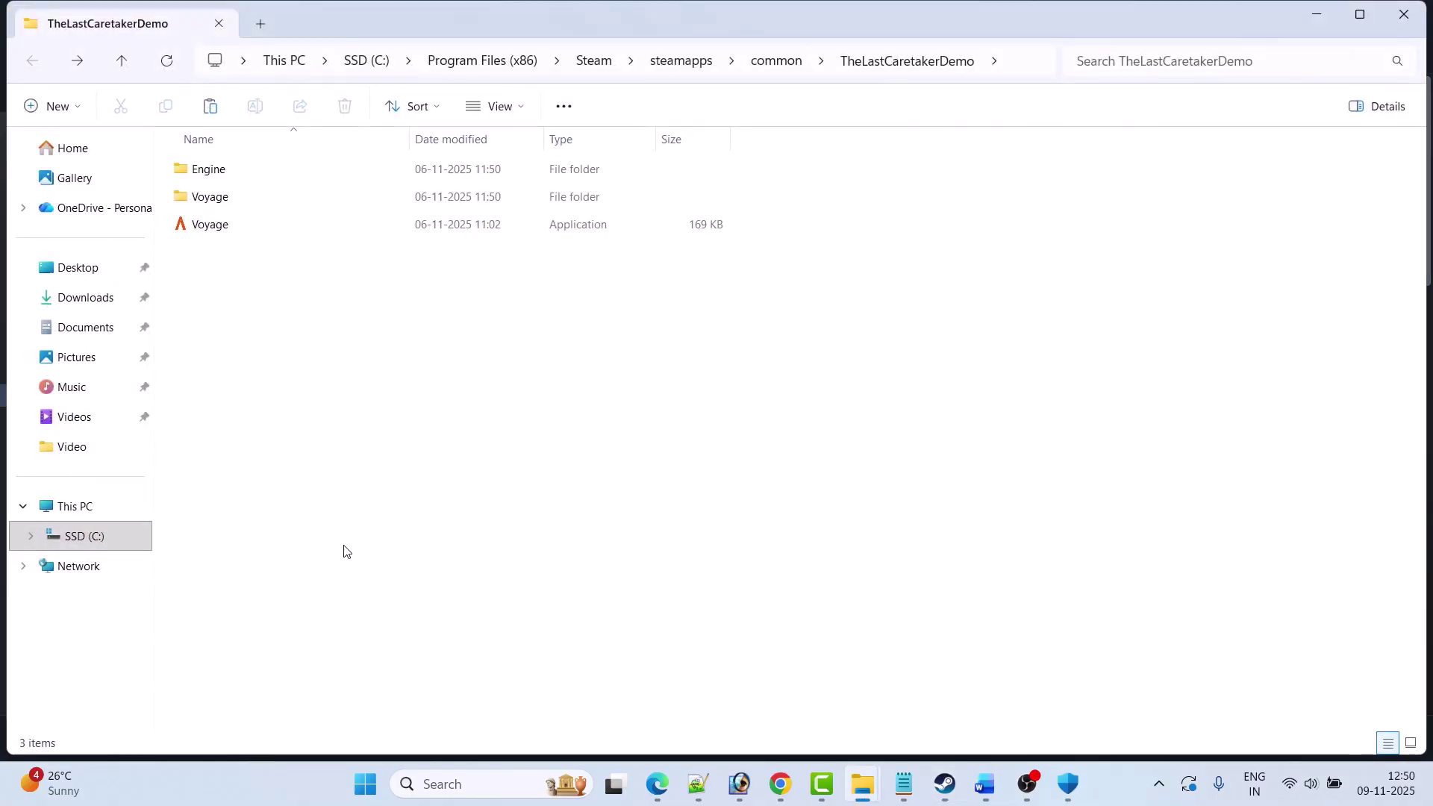
- Maximize File Explorer and navigate into Voyage\Binaries\Win64 to the VoyageSteam-Win64-Shipping executable
left_click(1359, 15)
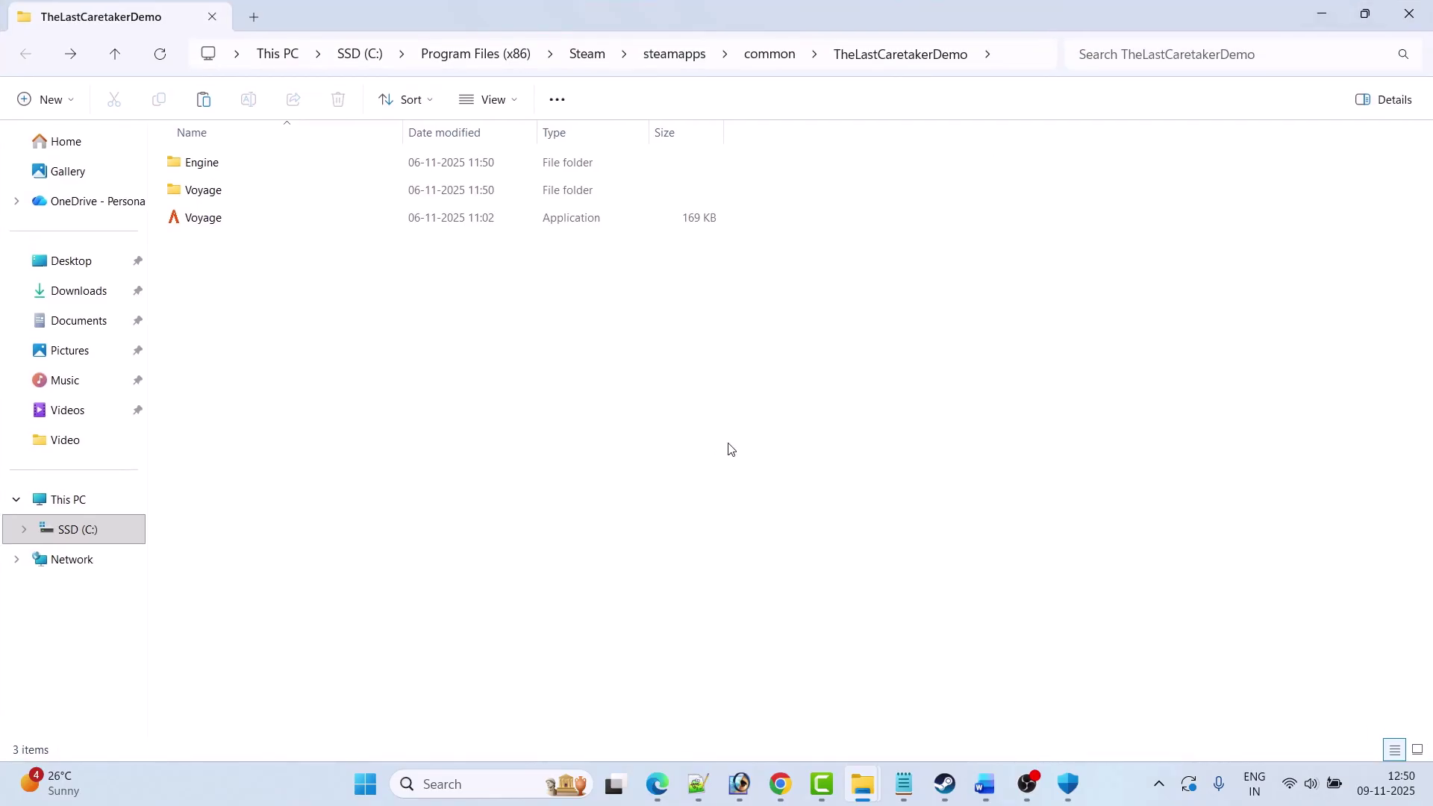
left_click(224, 225)
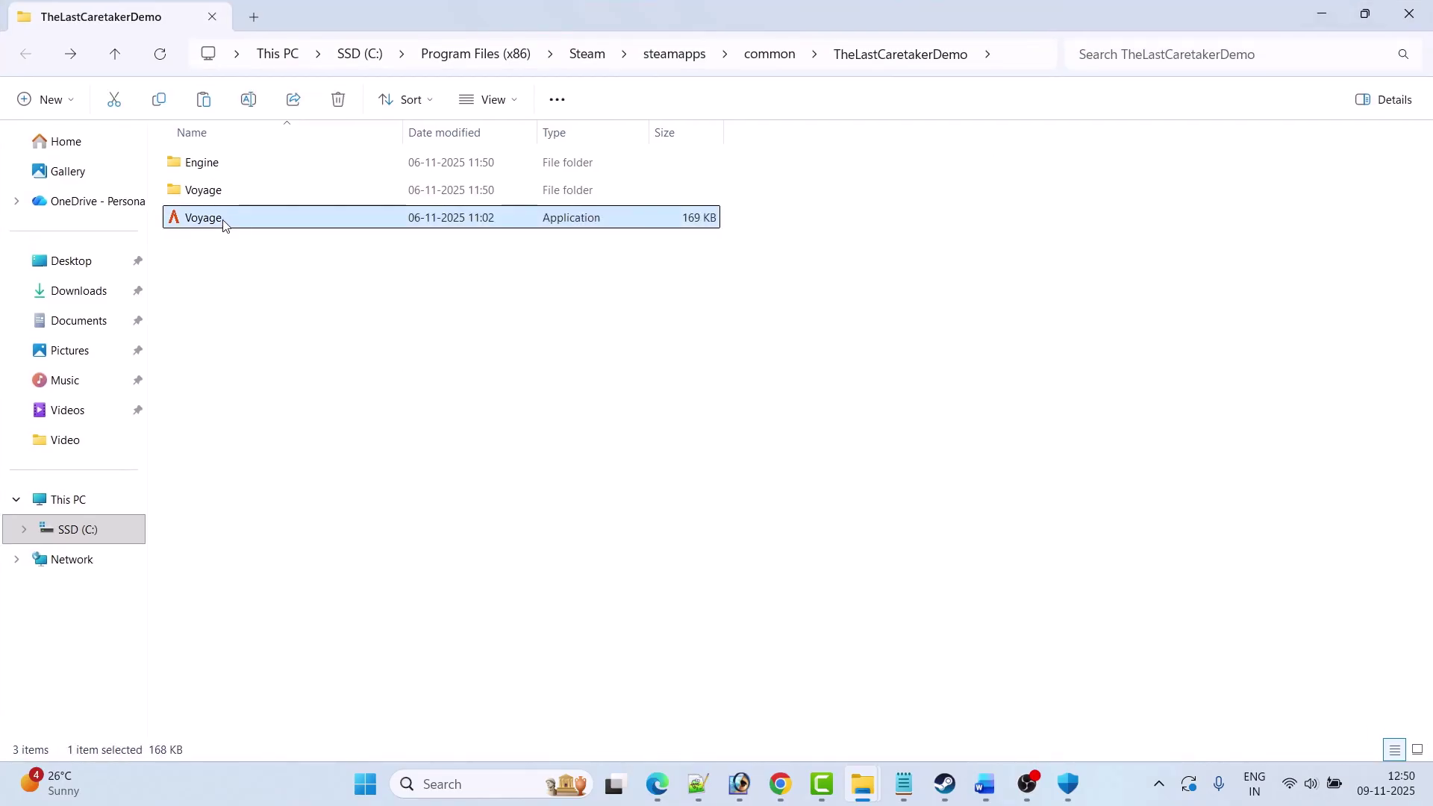
right_click(222, 224)
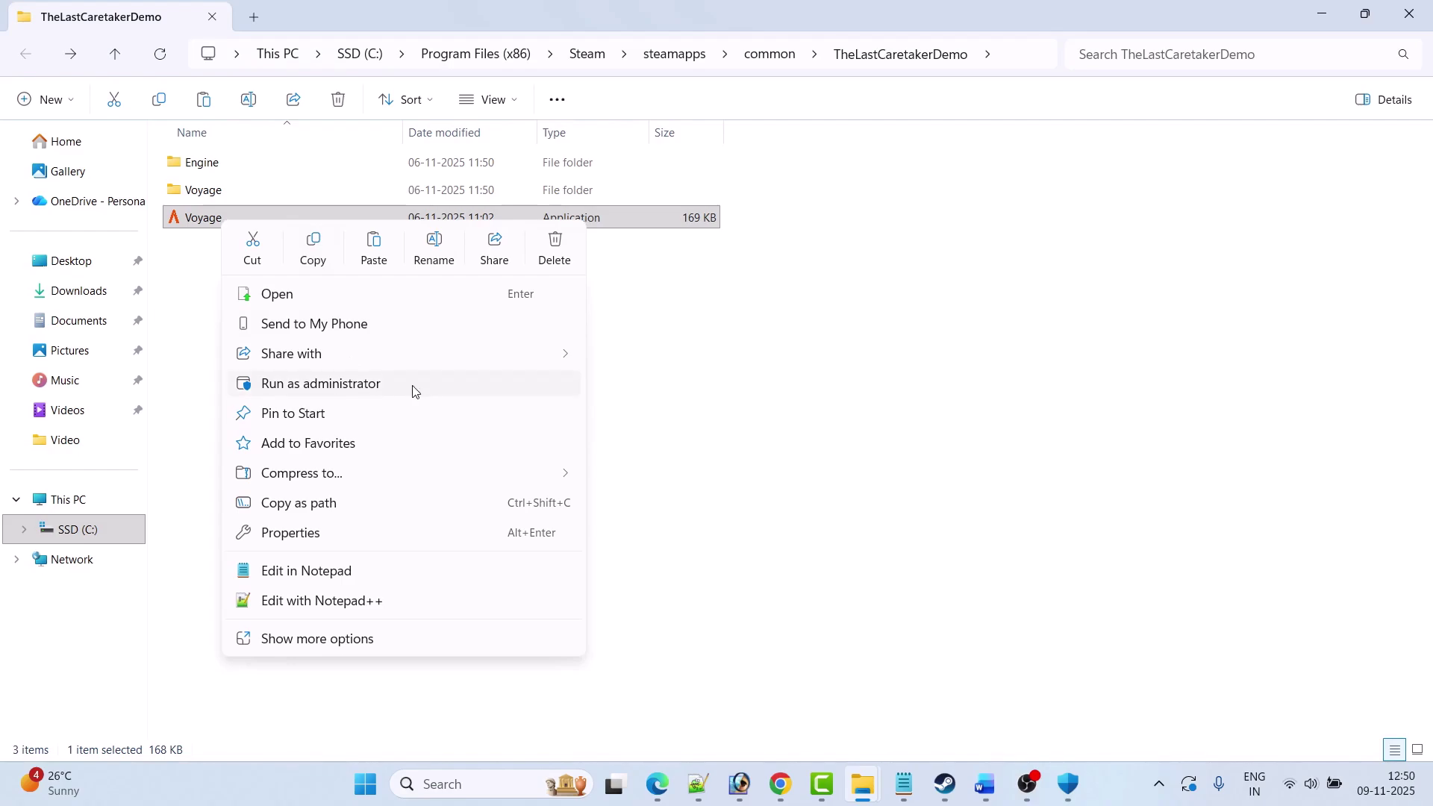
left_click(757, 419)
double_click(201, 191)
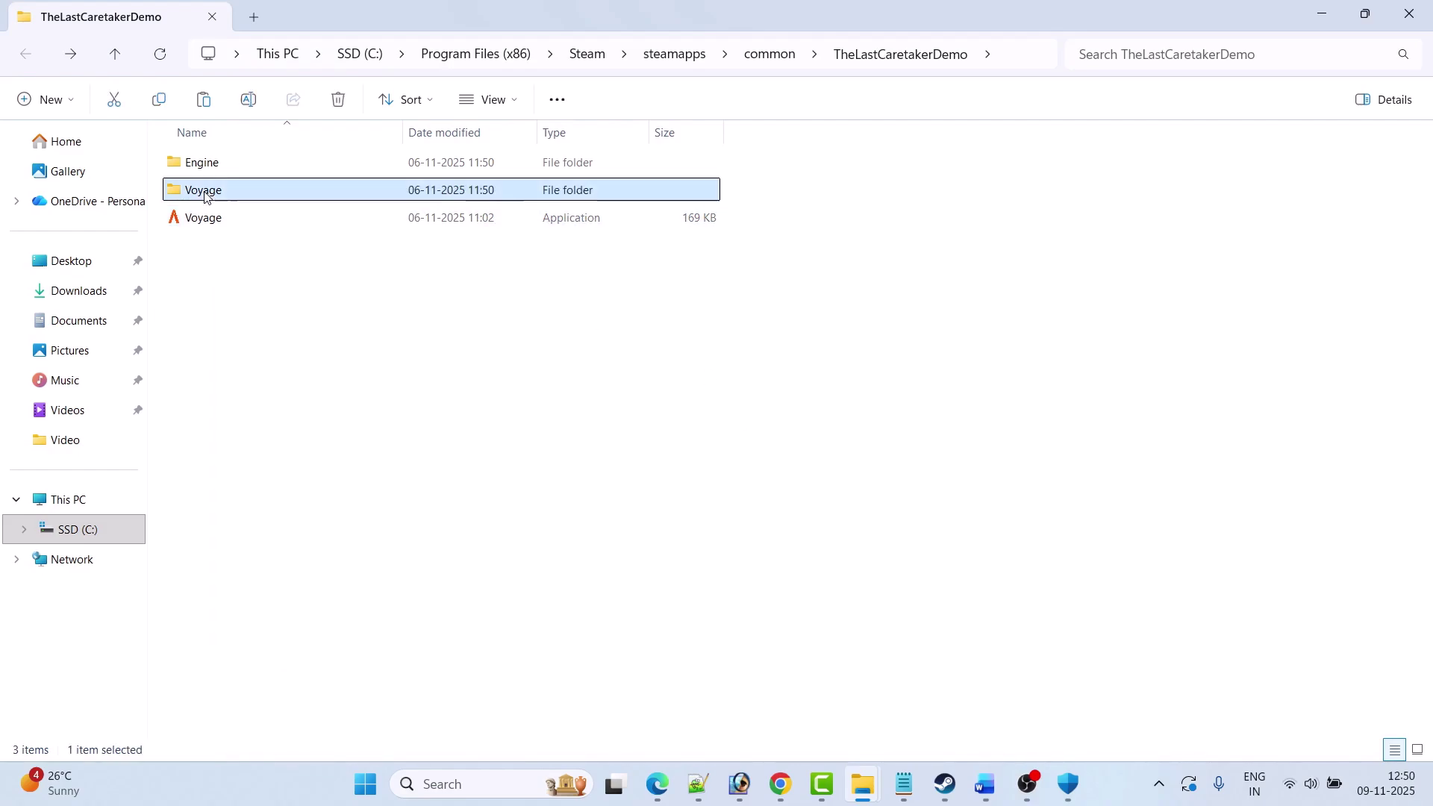
double_click(221, 164)
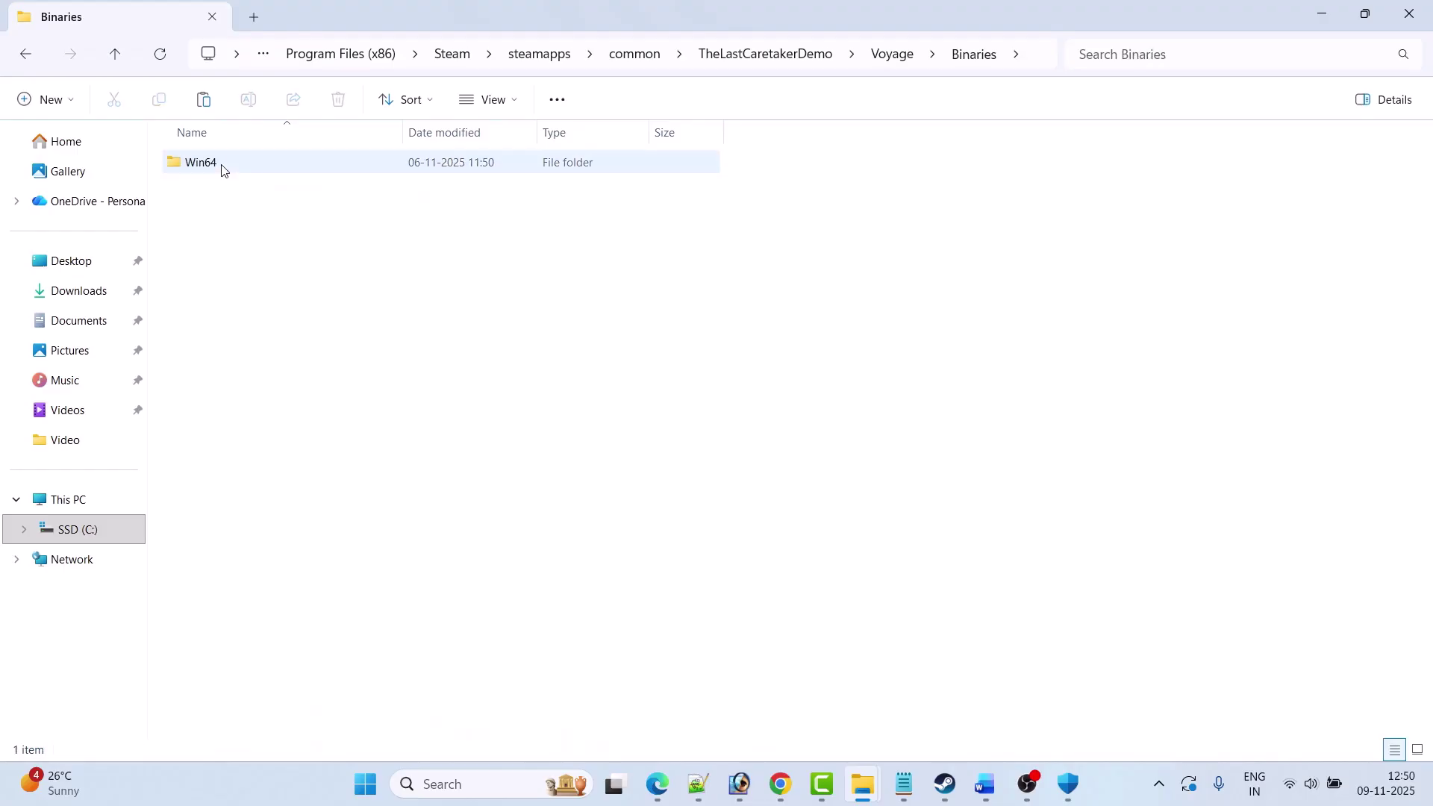
double_click(201, 163)
left_click(273, 335)
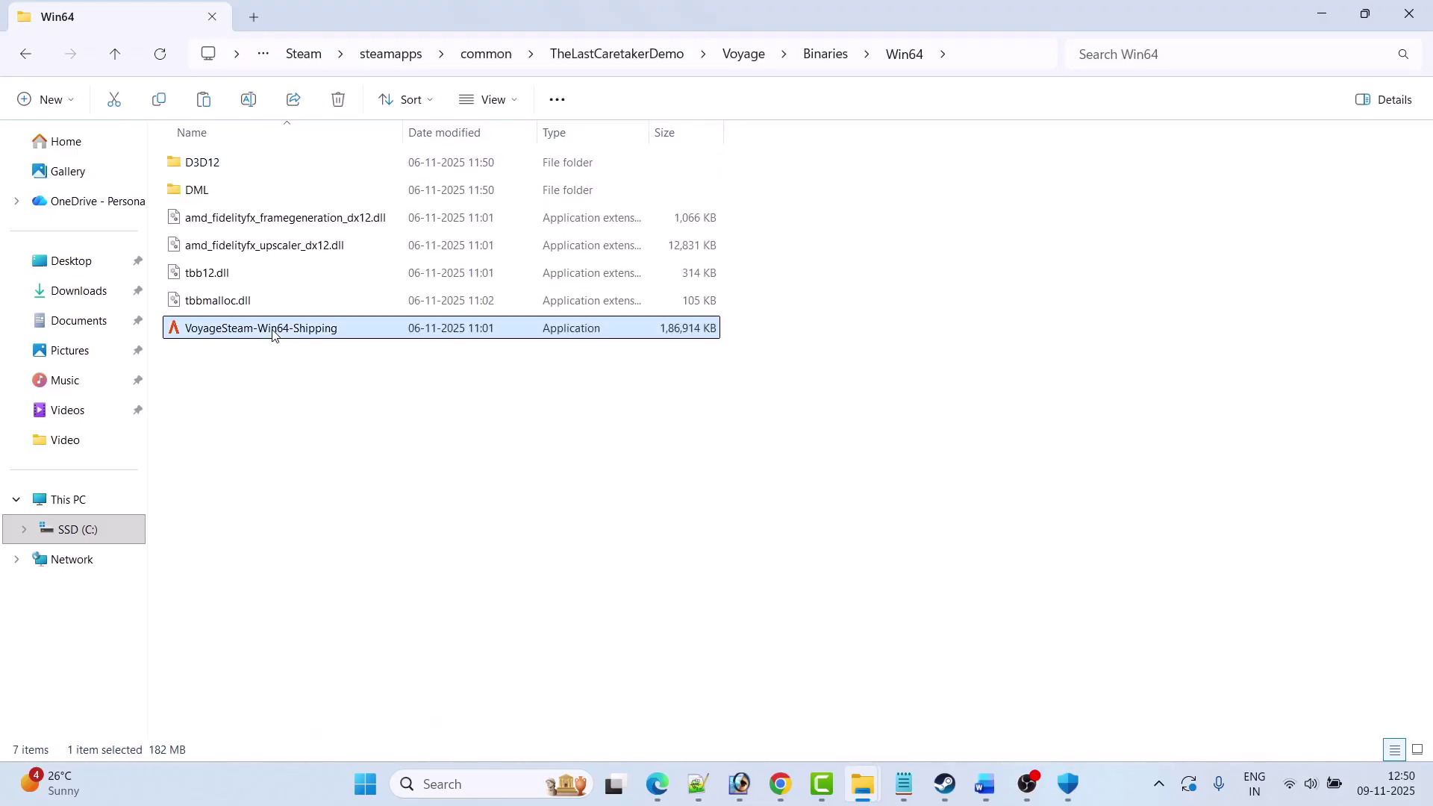
right_click(336, 341)
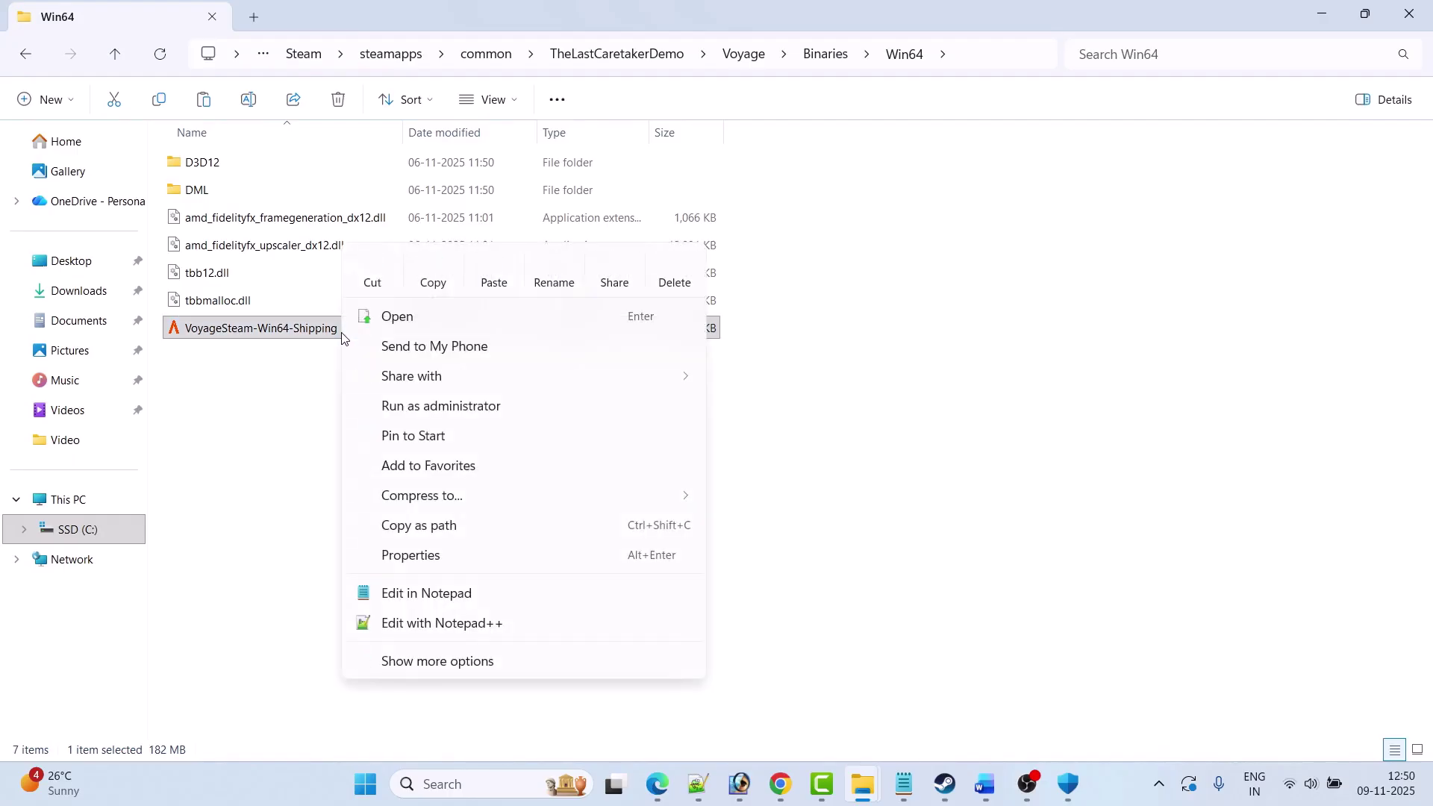
- In the executable's Compatibility properties, enable and apply Run this program as an administrator
left_click(400, 556)
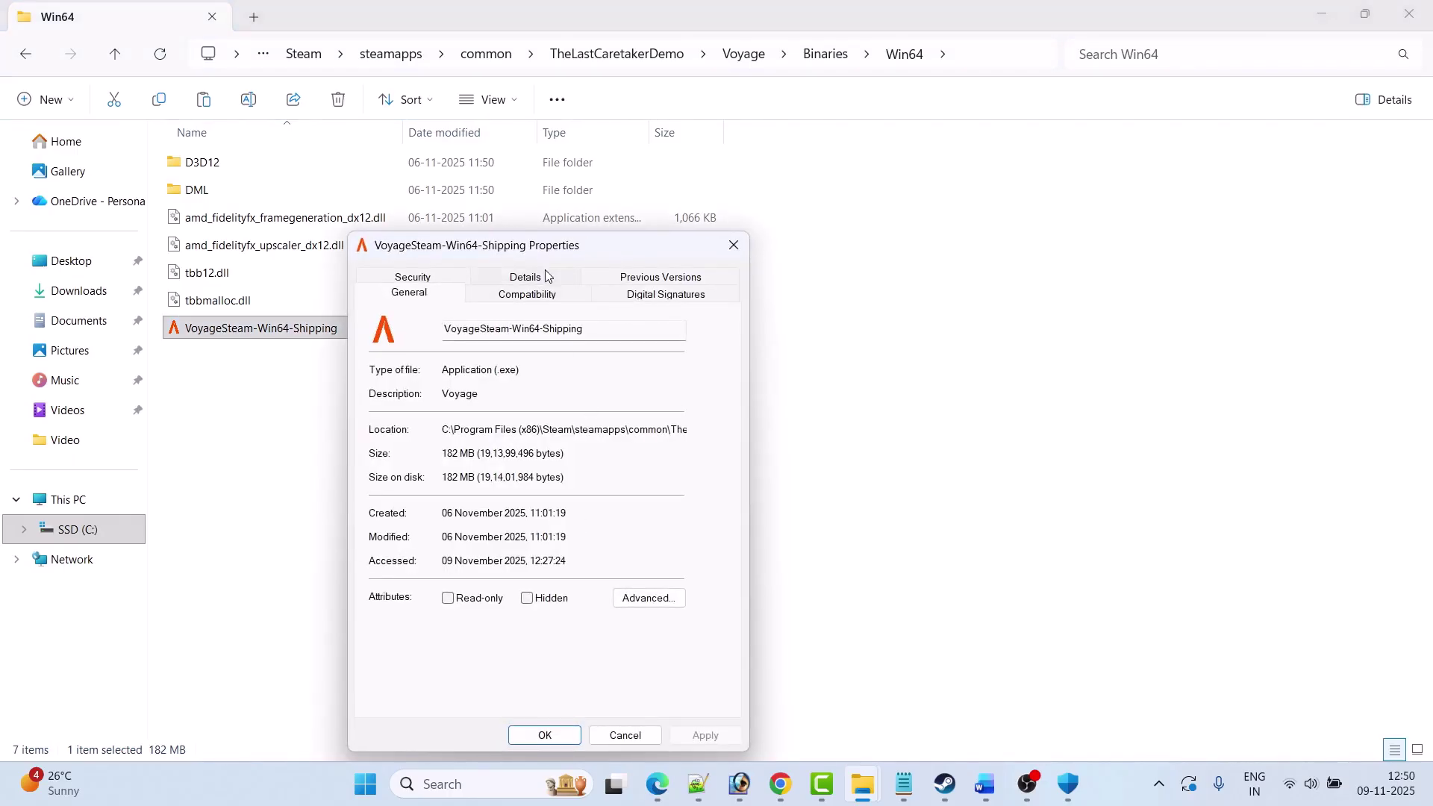
left_click(531, 206)
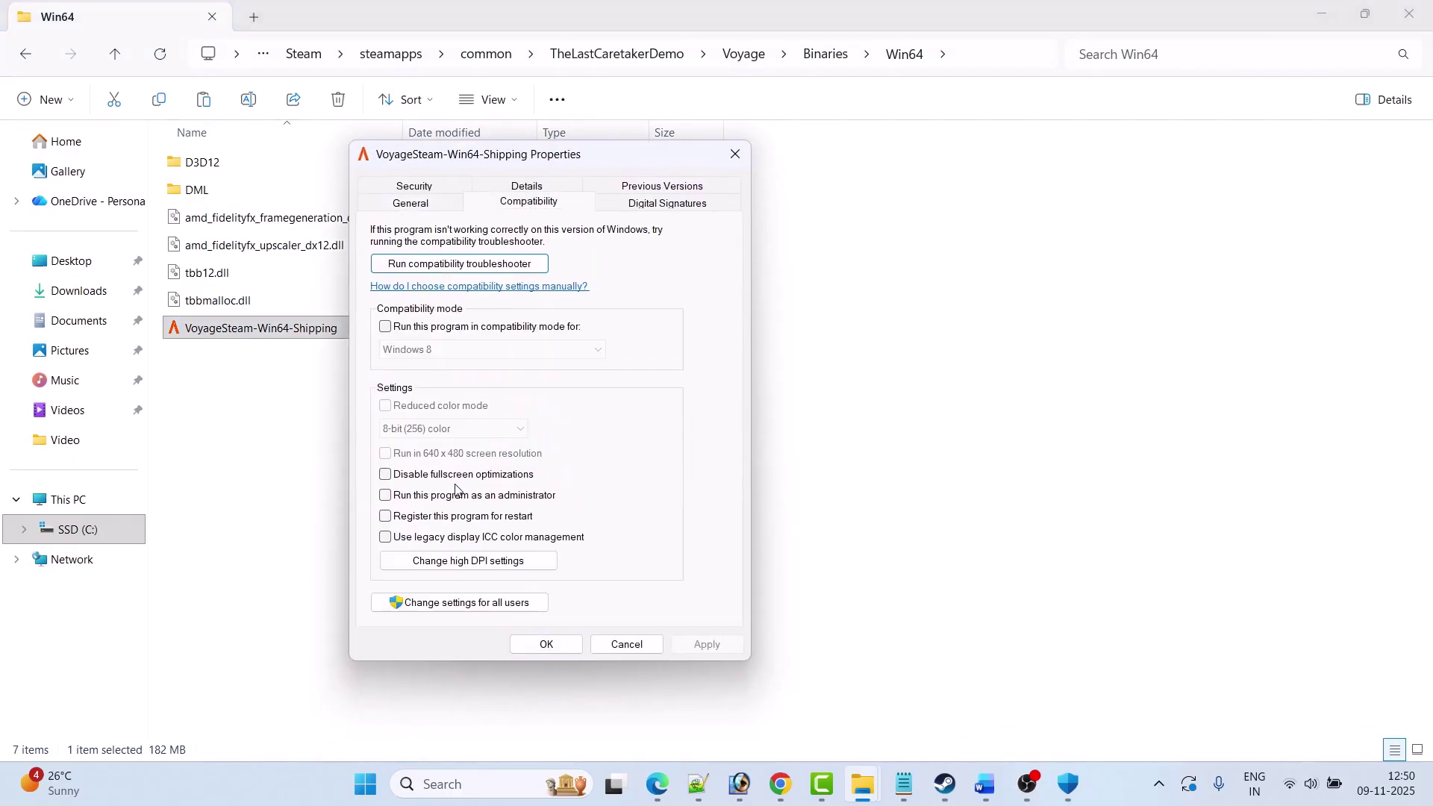
left_click(388, 496)
left_click(705, 644)
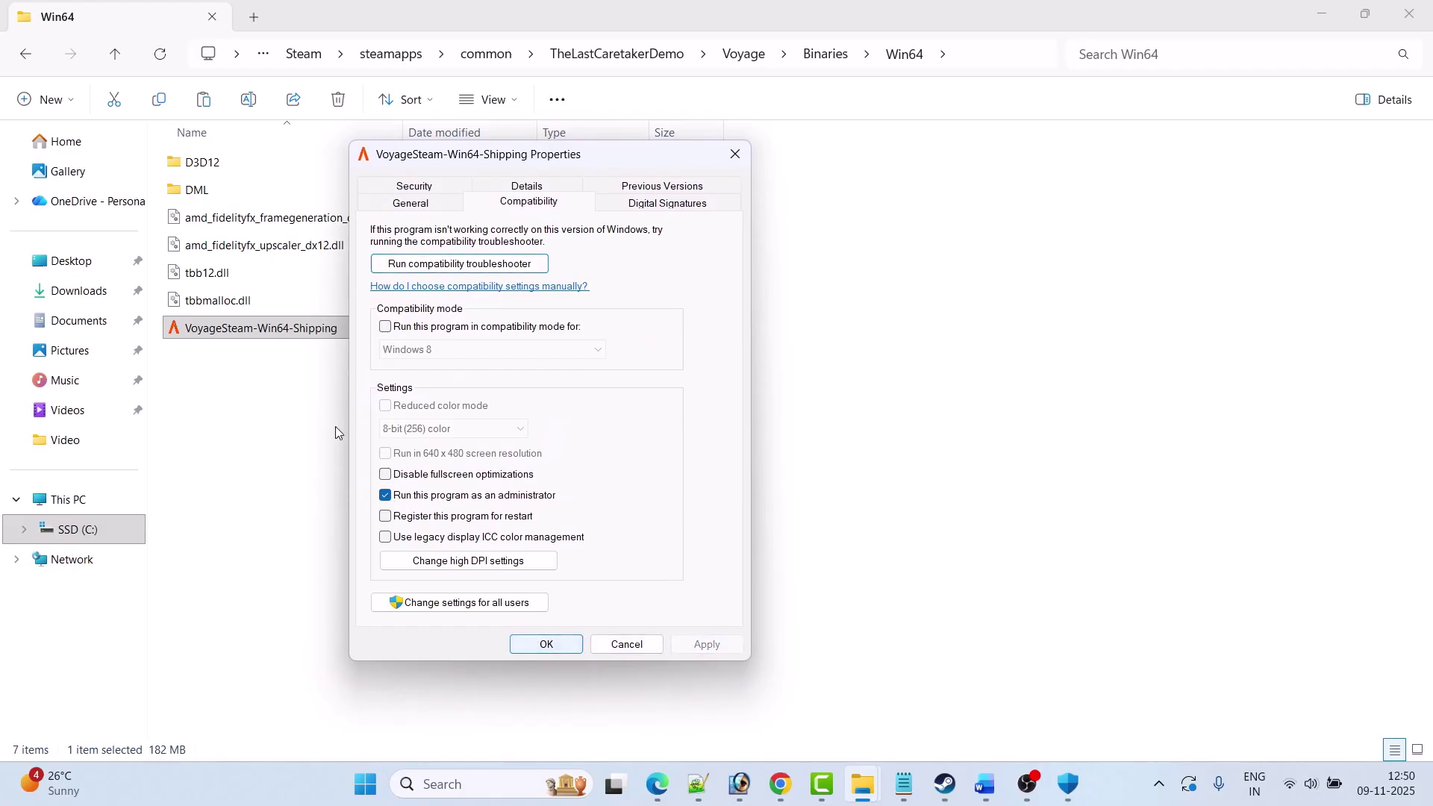
left_click(230, 336)
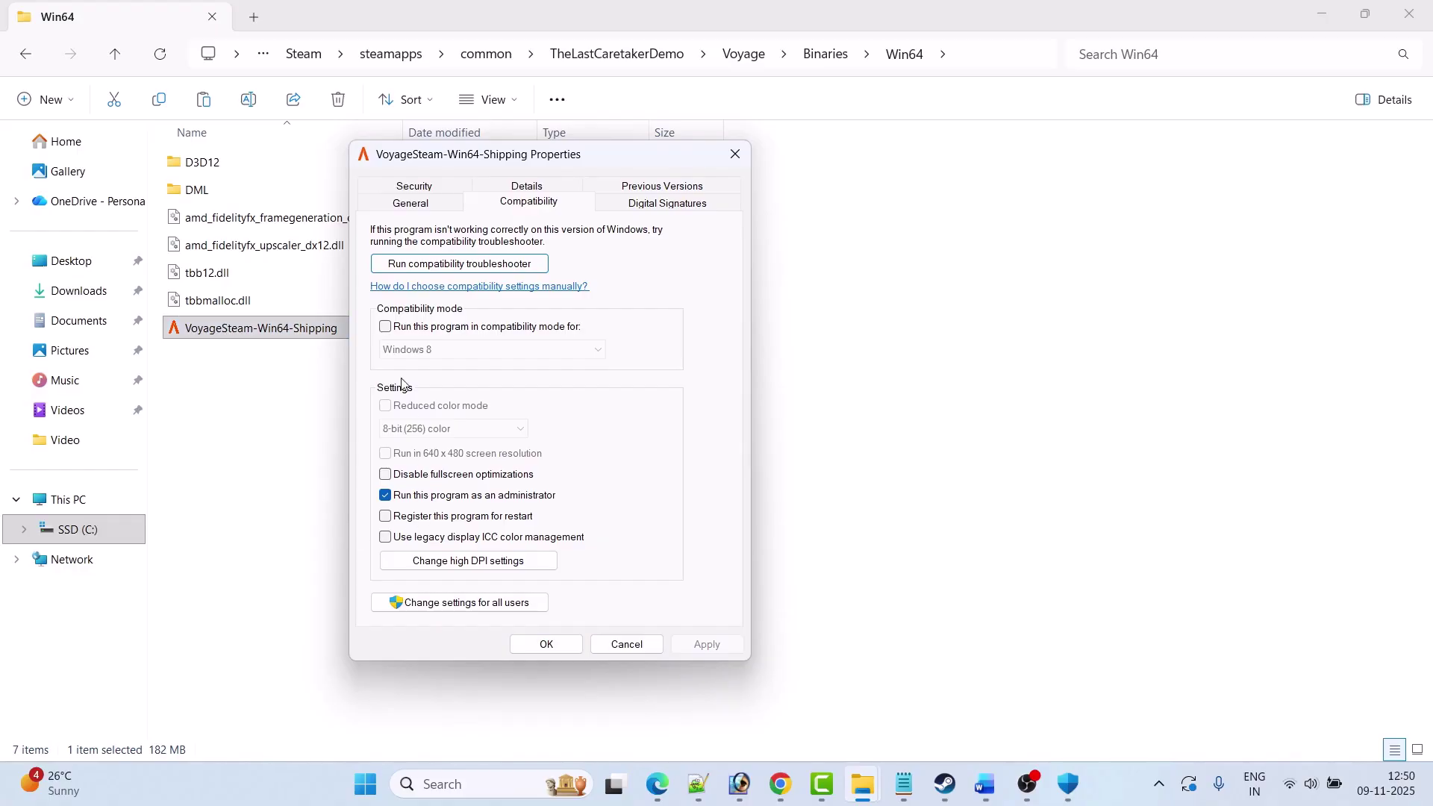
- Turn on compatibility mode, applying Windows 8 and then Windows 7
left_click(386, 328)
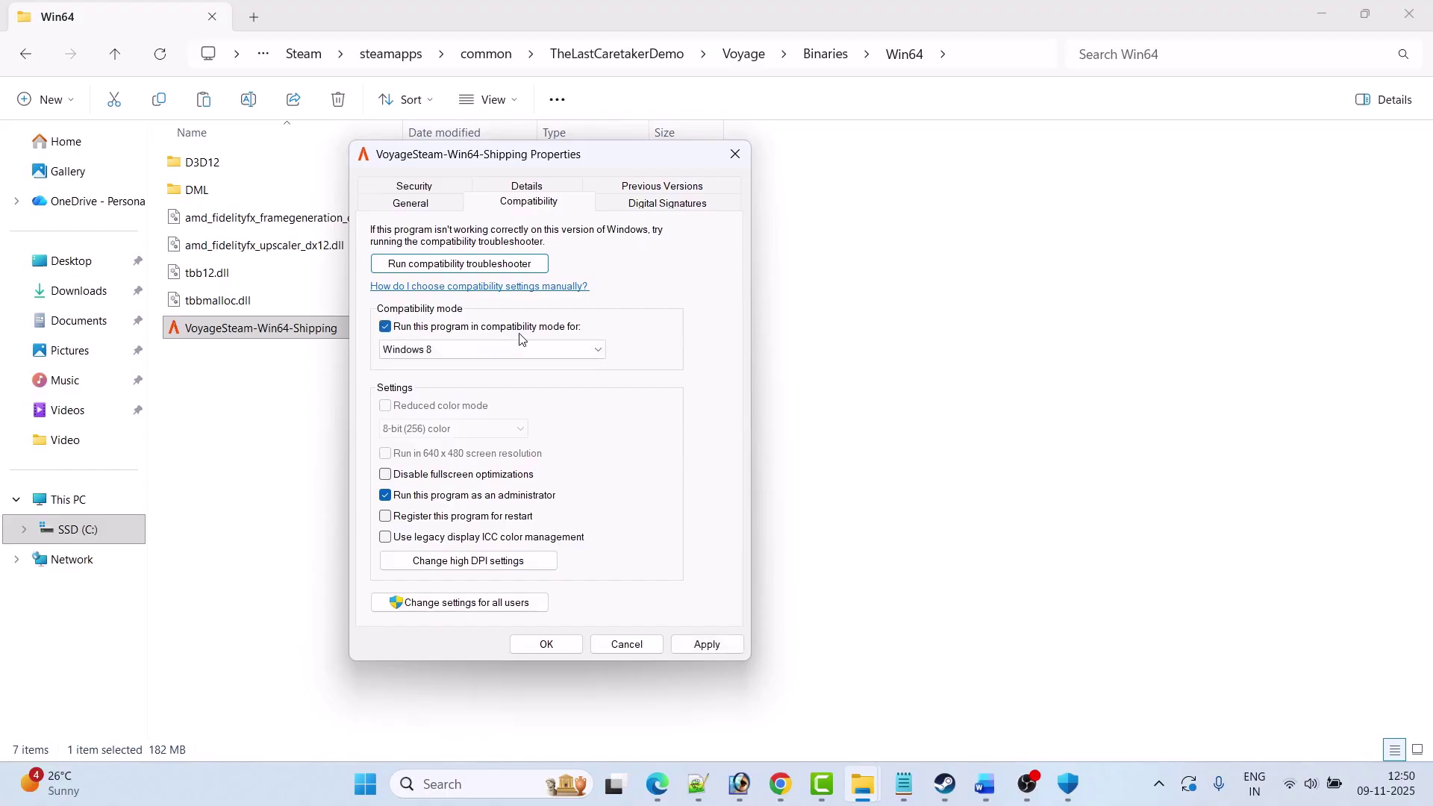
left_click(578, 349)
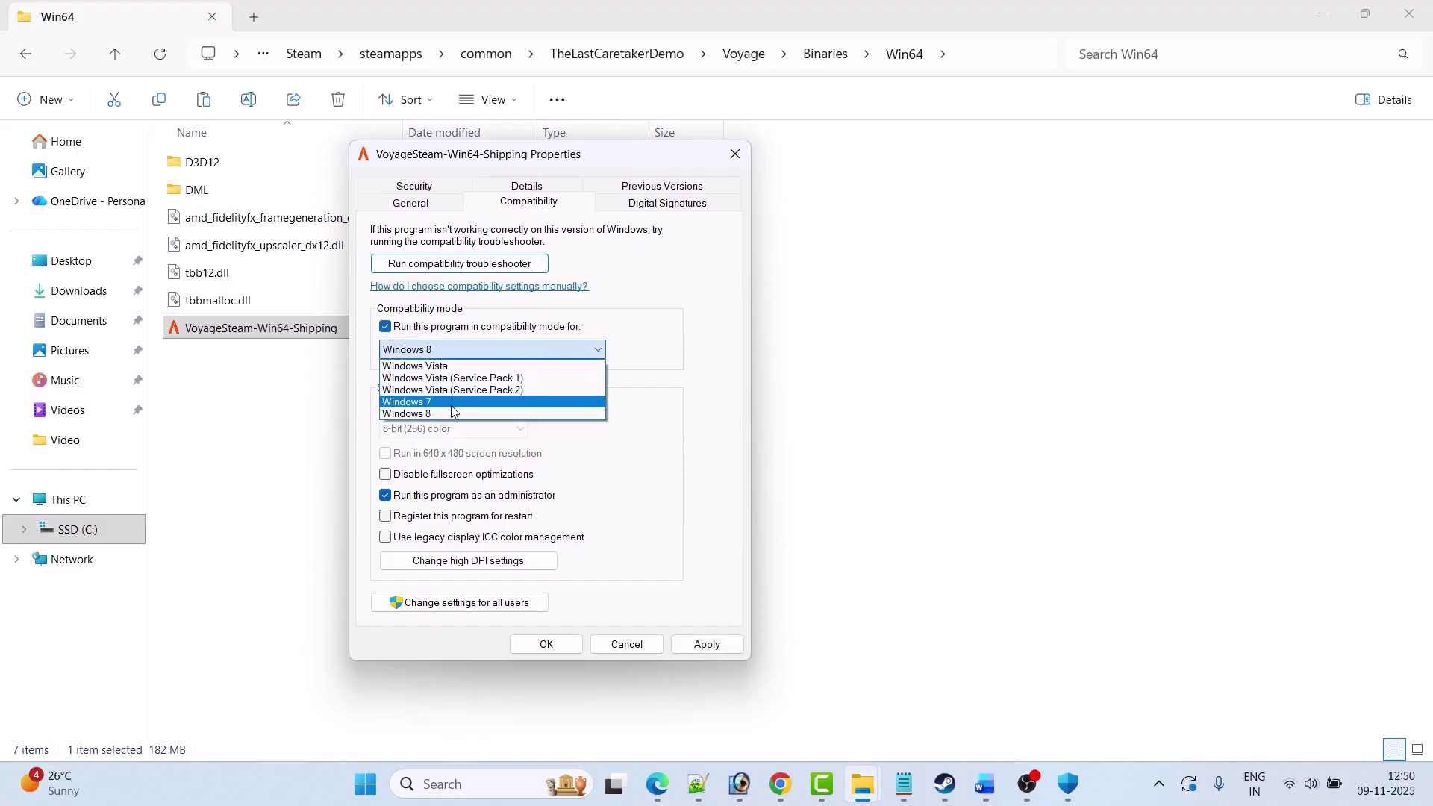
left_click(477, 412)
left_click(705, 643)
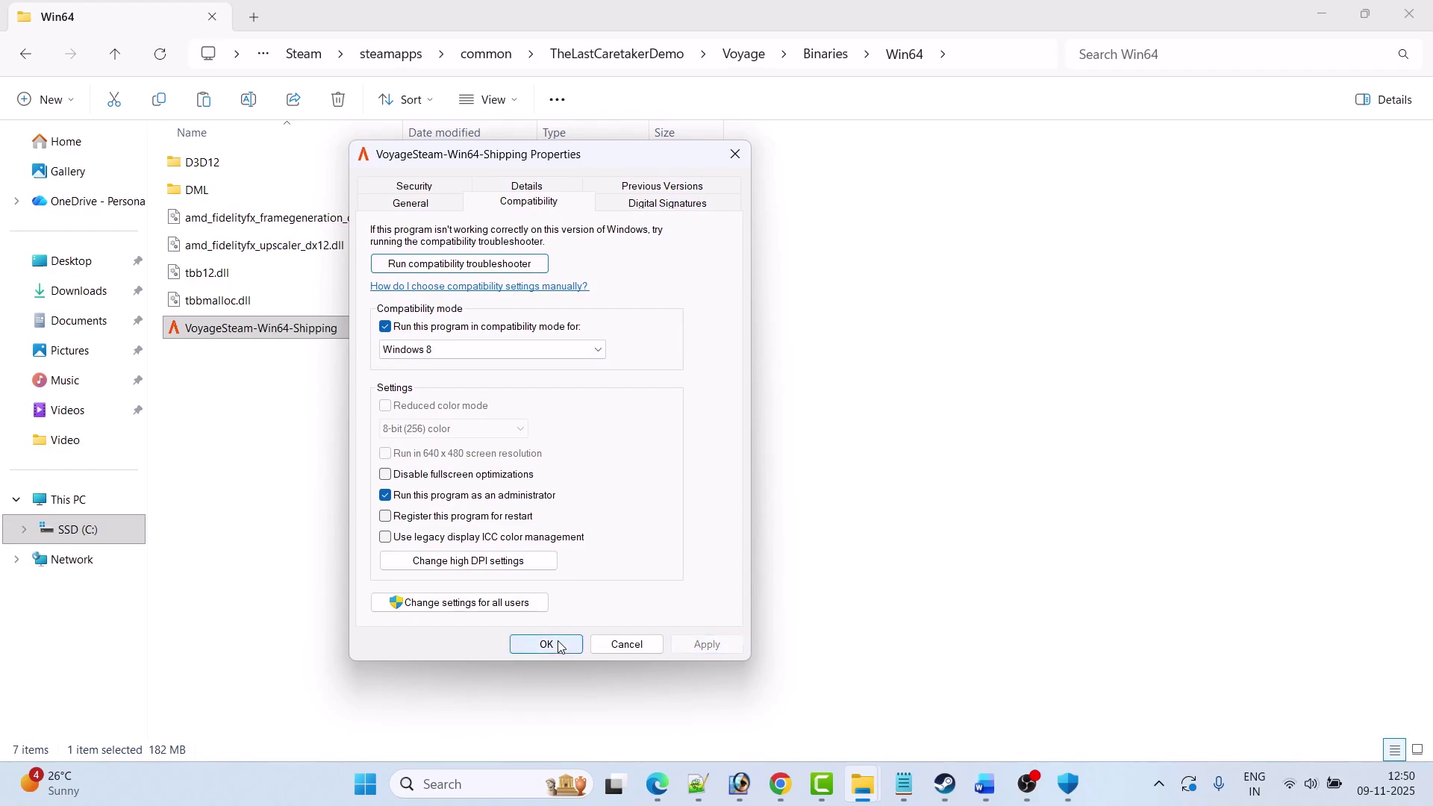
left_click(505, 350)
left_click(455, 402)
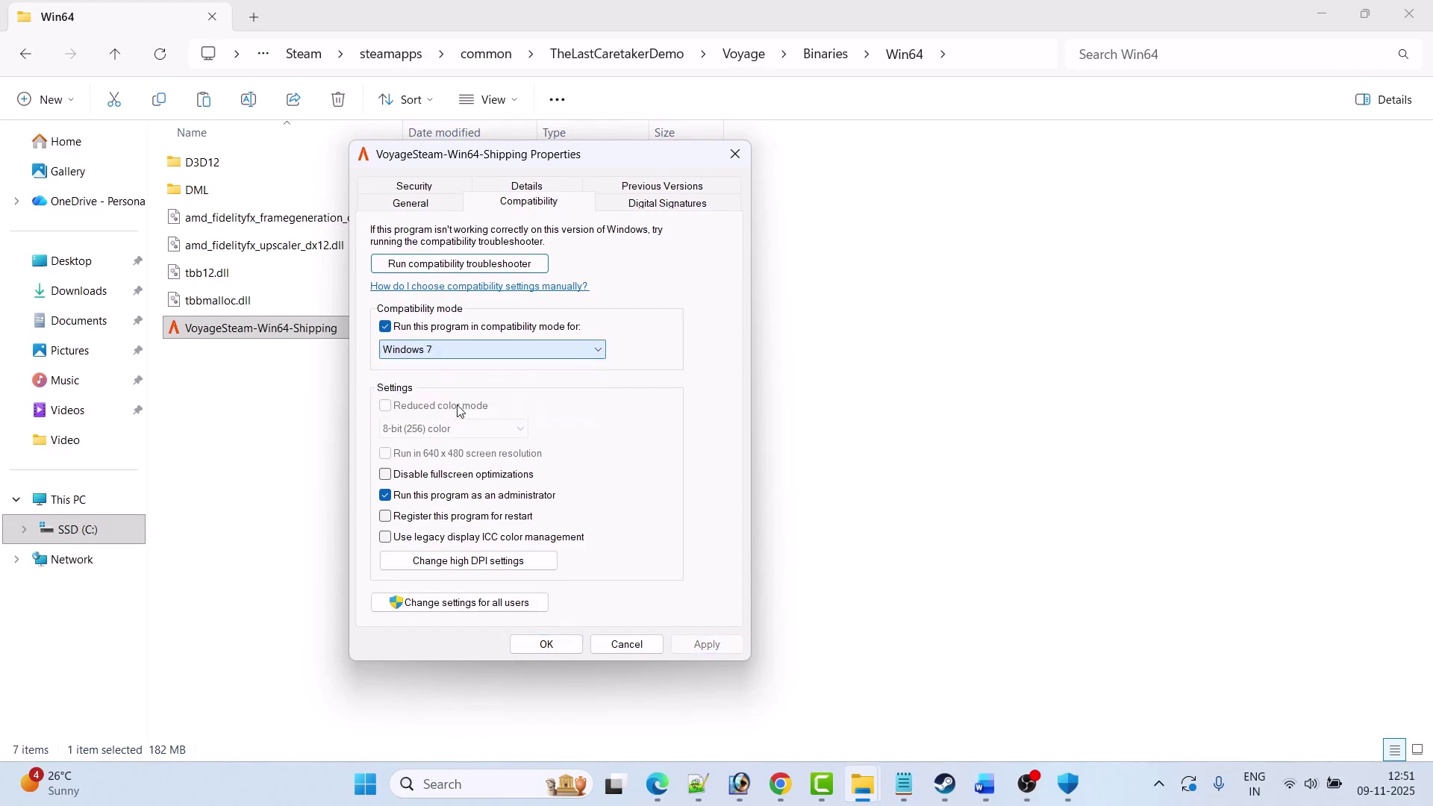
left_click(704, 645)
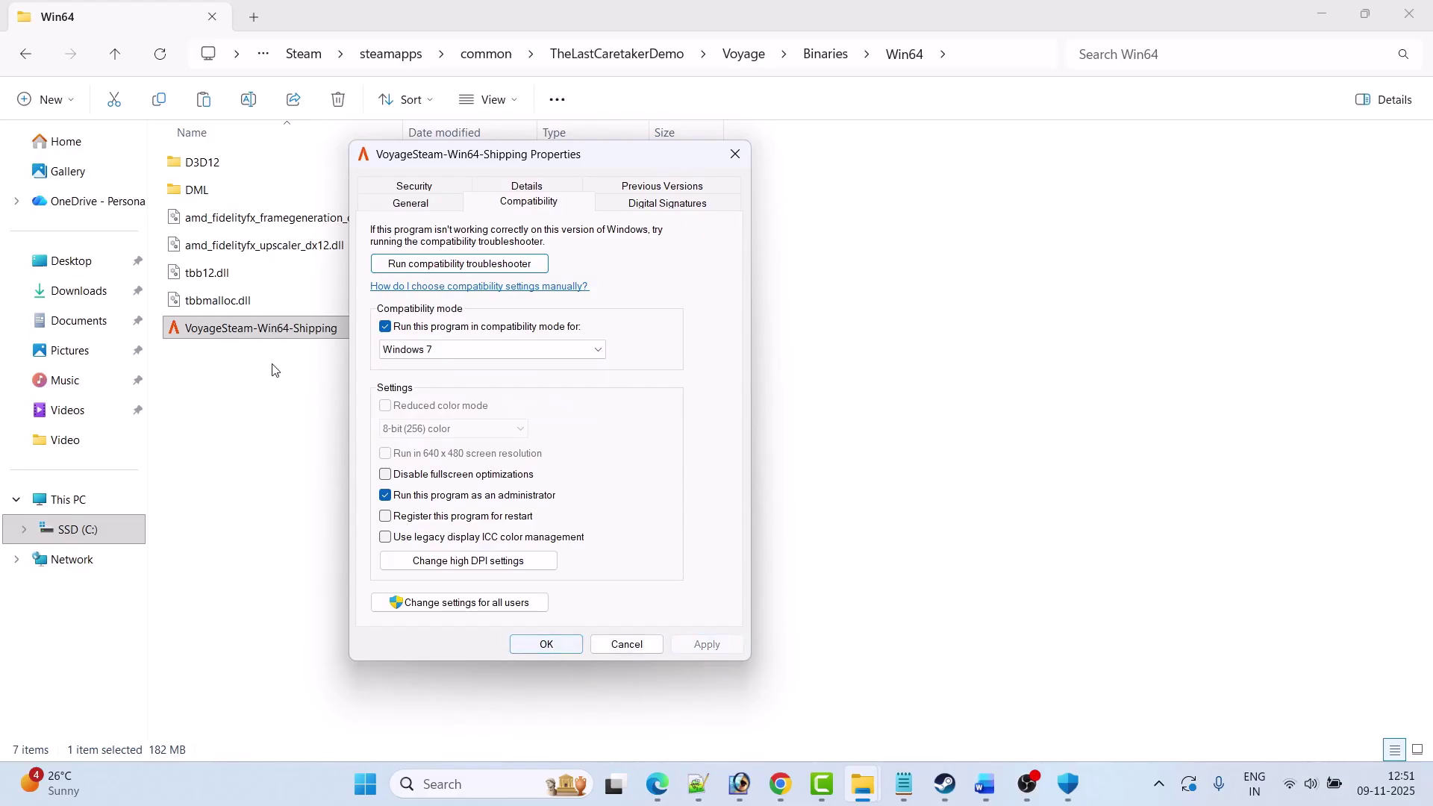
left_click(249, 327)
left_click(375, 413)
- Disable fullscreen optimizations, then revert compatibility mode and fullscreen optimizations, apply, and confirm with OK
left_click(386, 475)
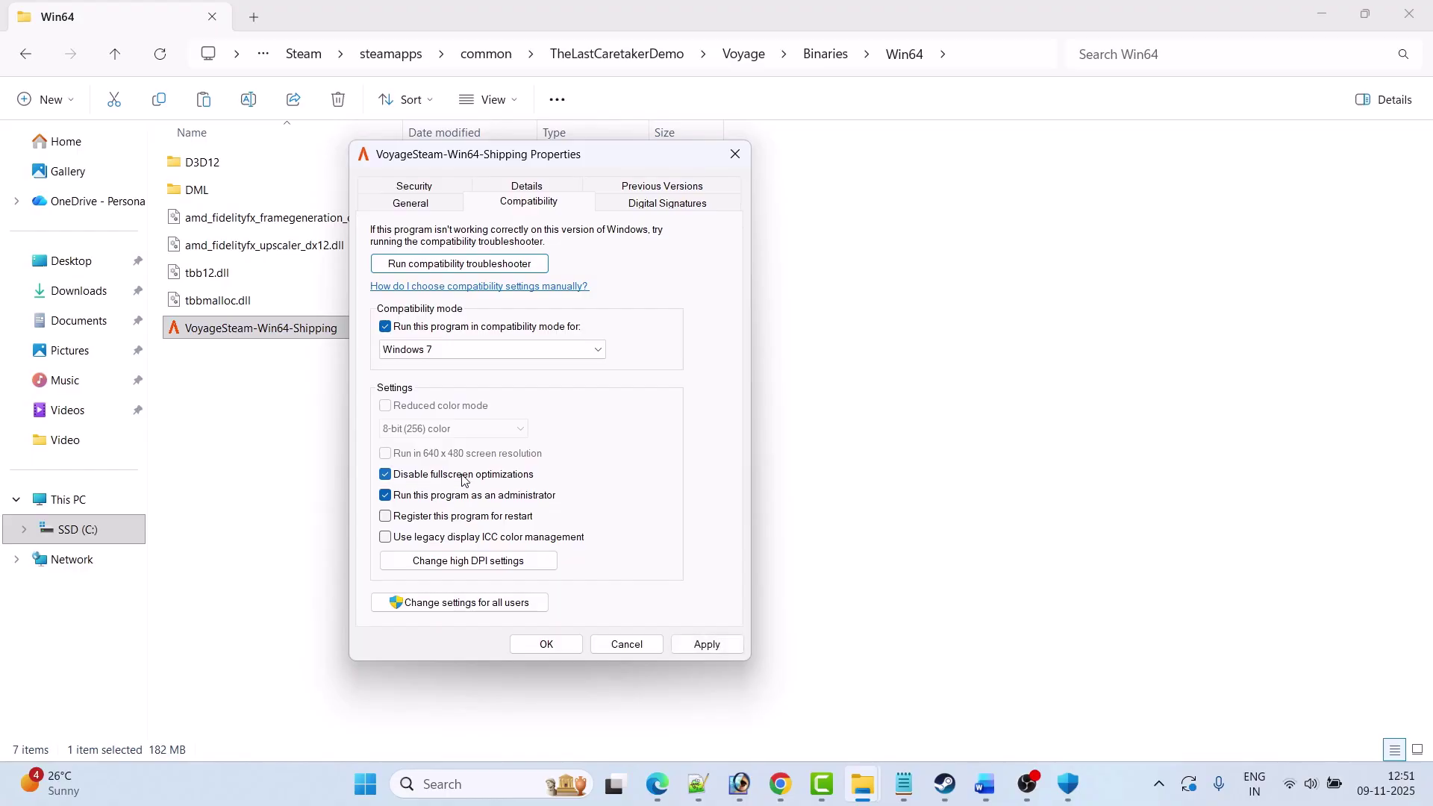
left_click(705, 644)
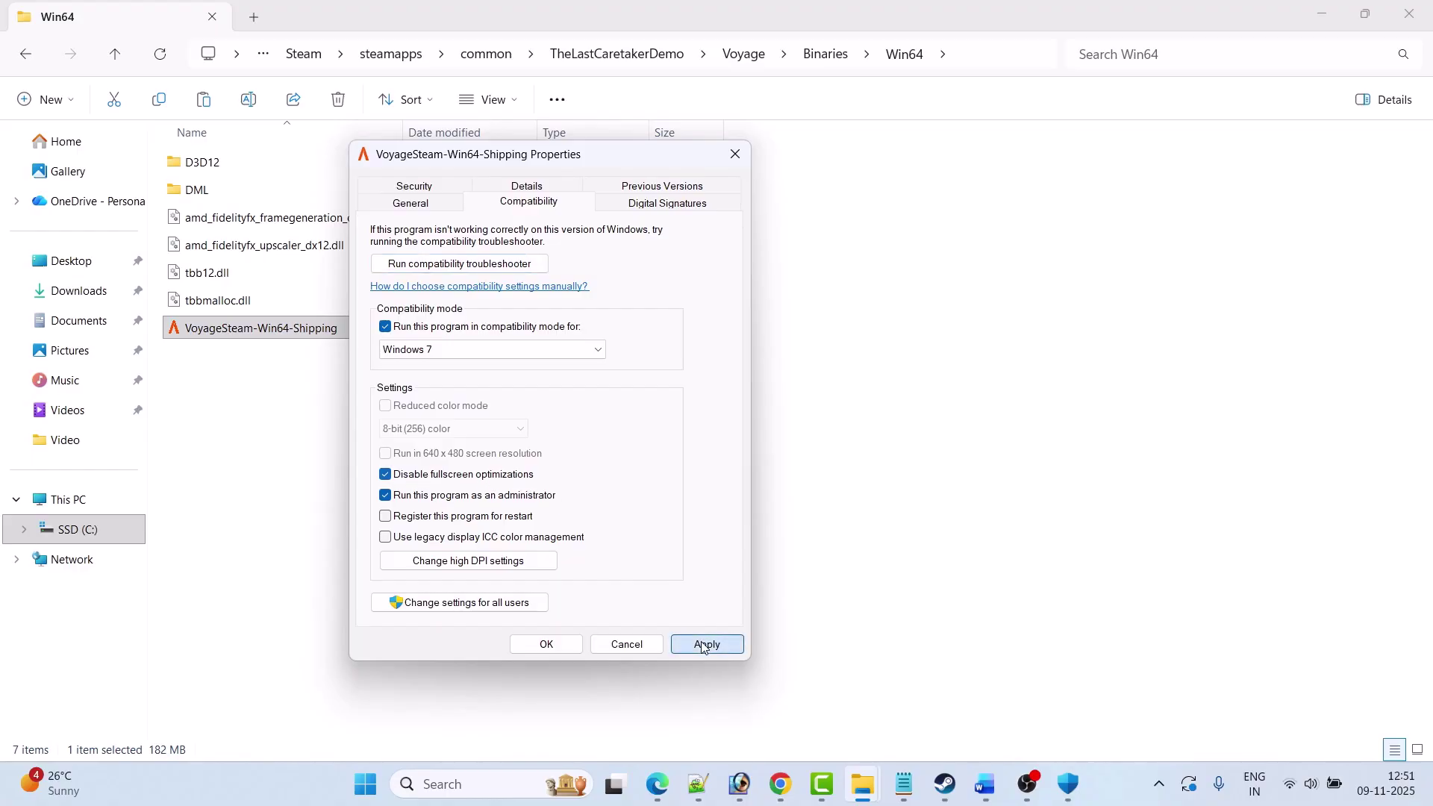
left_click(244, 336)
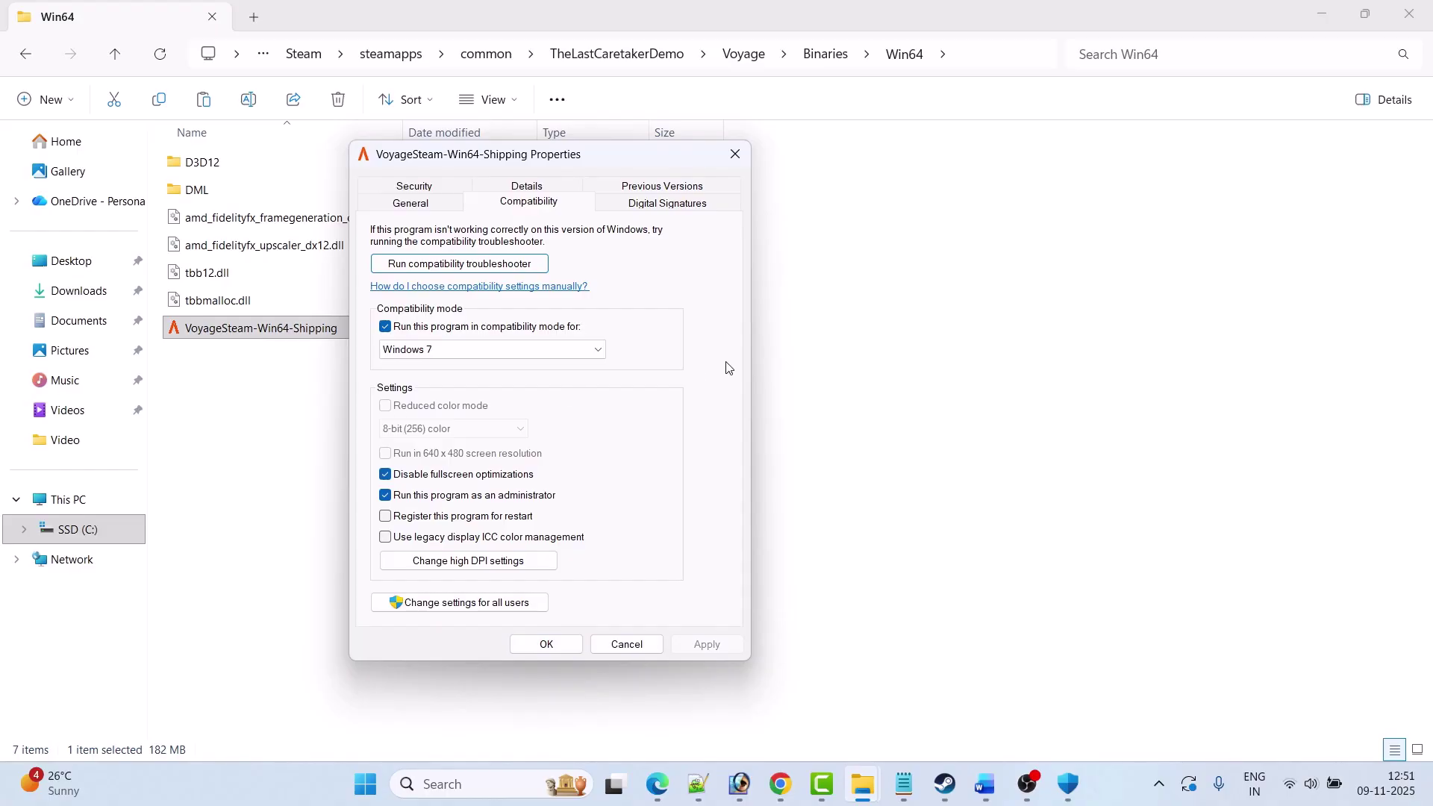
left_click(386, 326)
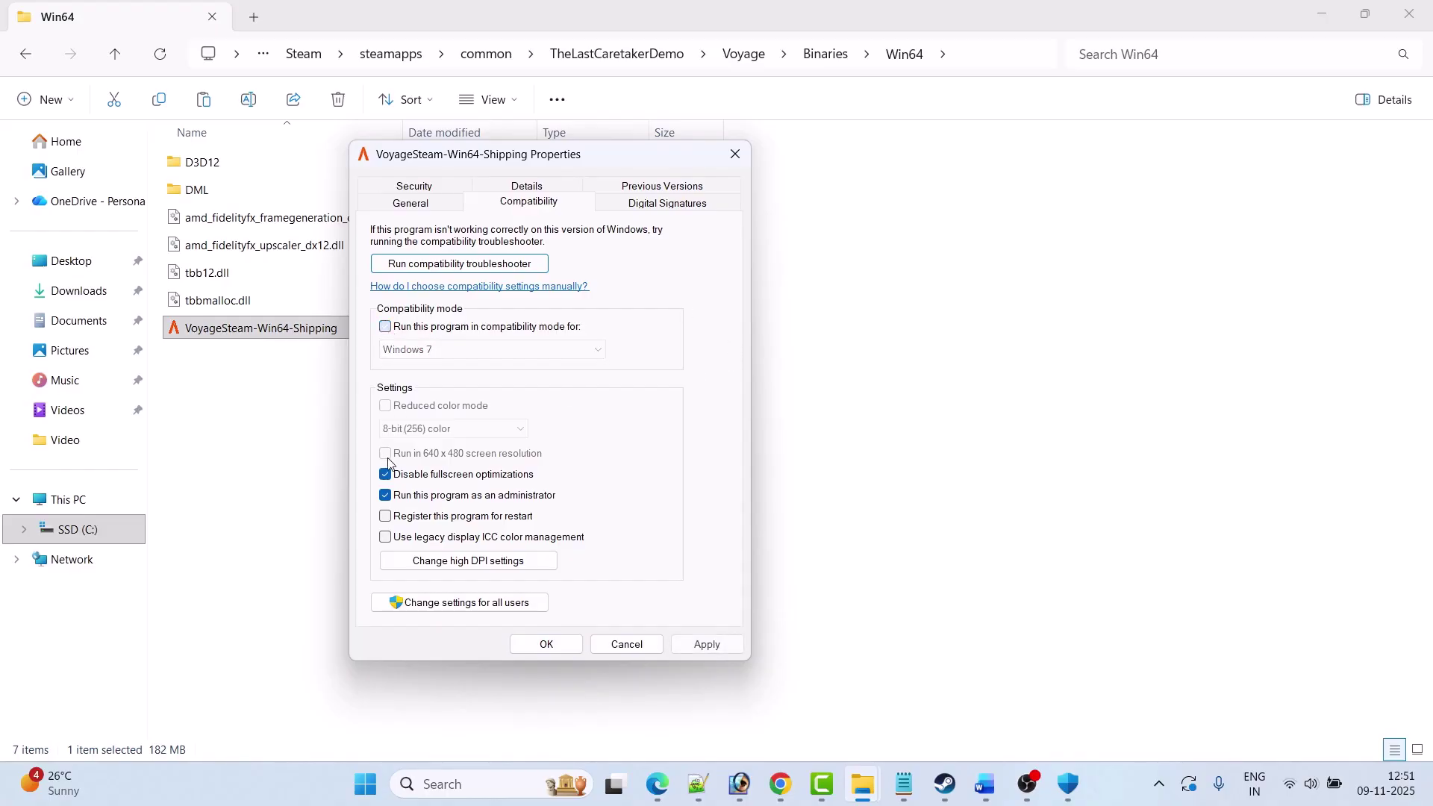
left_click(386, 474)
left_click(706, 644)
left_click(571, 646)
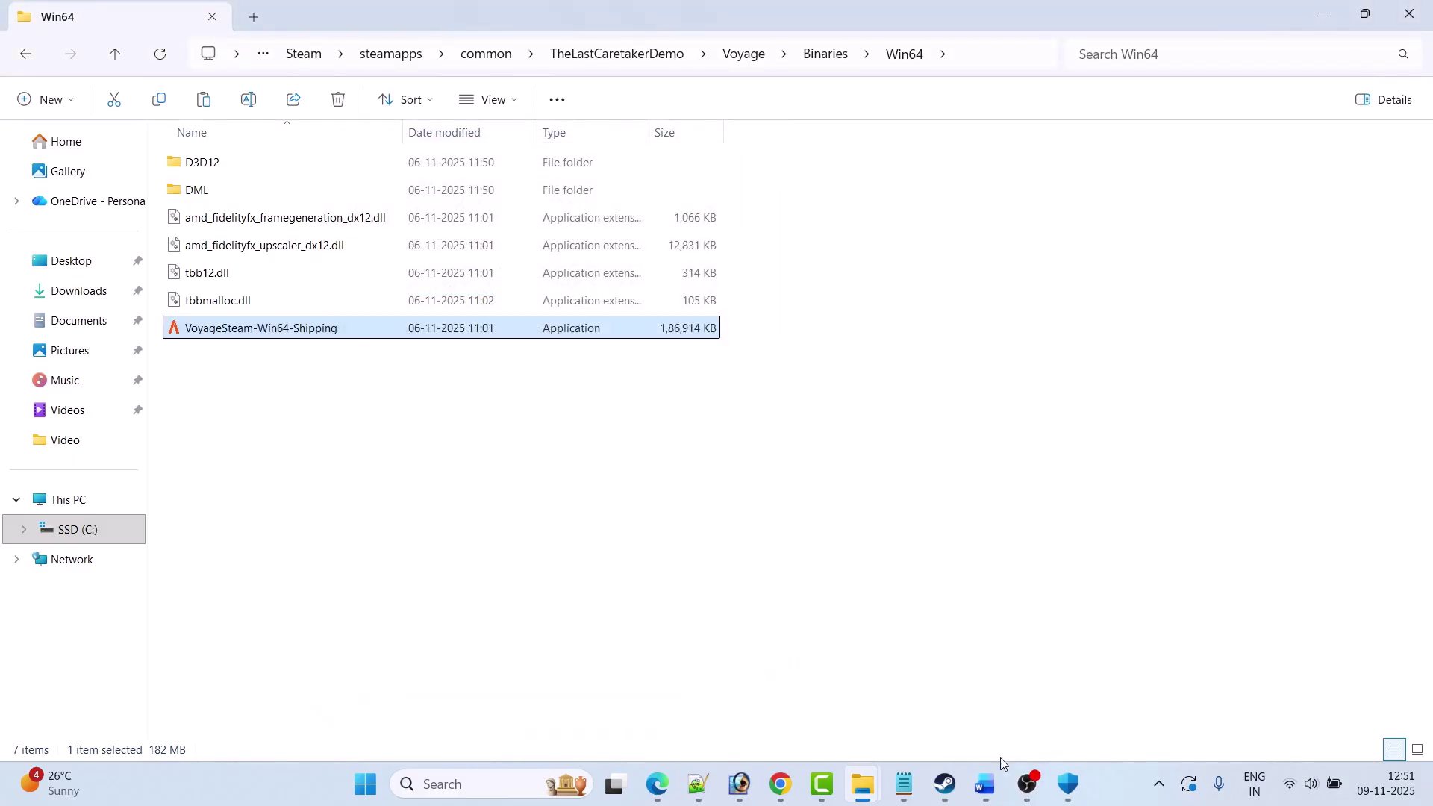
- Scroll the Word guide to Fix 7, Update Graphics Card Driver
left_click(985, 783)
scroll(527, 489, "down", 5)
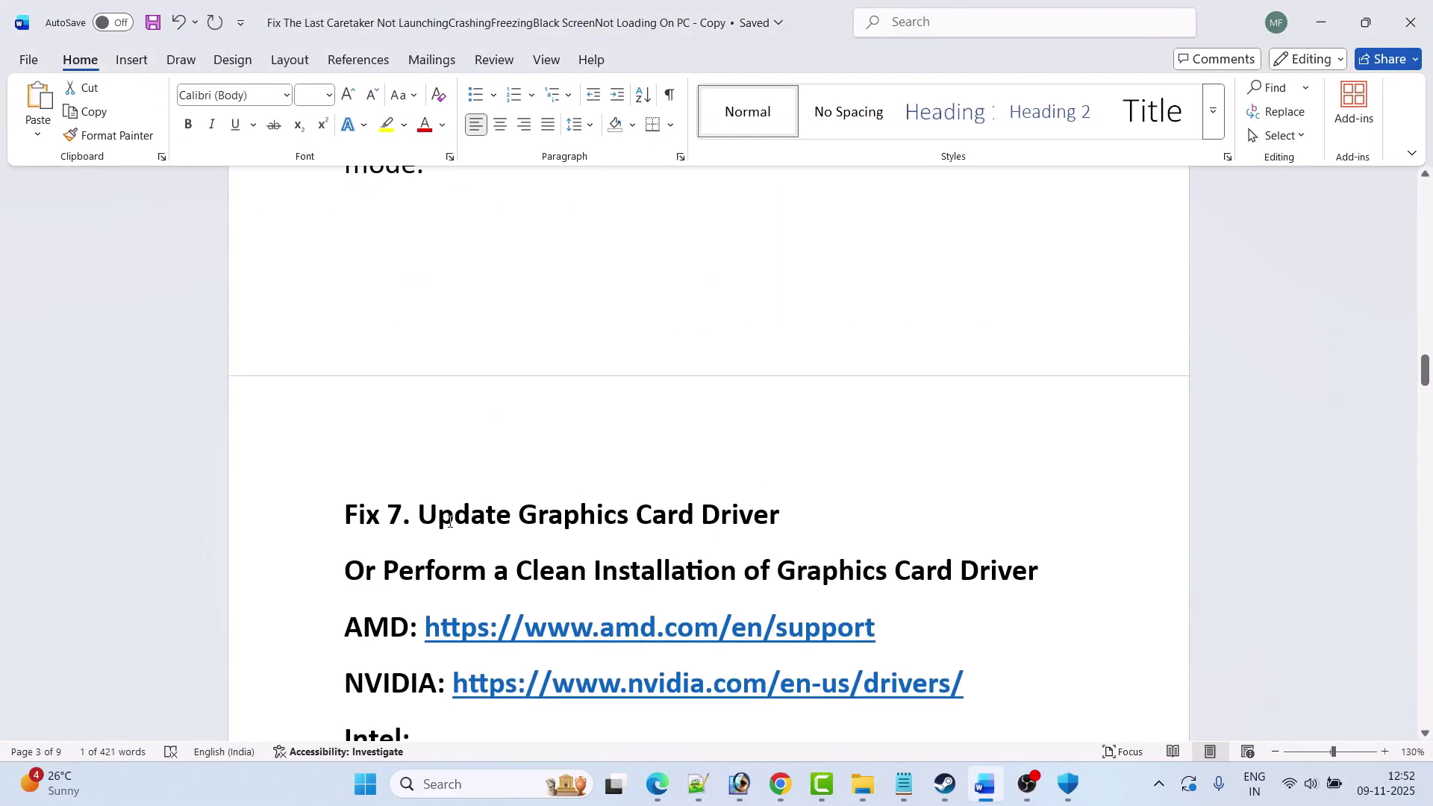
left_click_drag(434, 515, 779, 516)
left_click(819, 536)
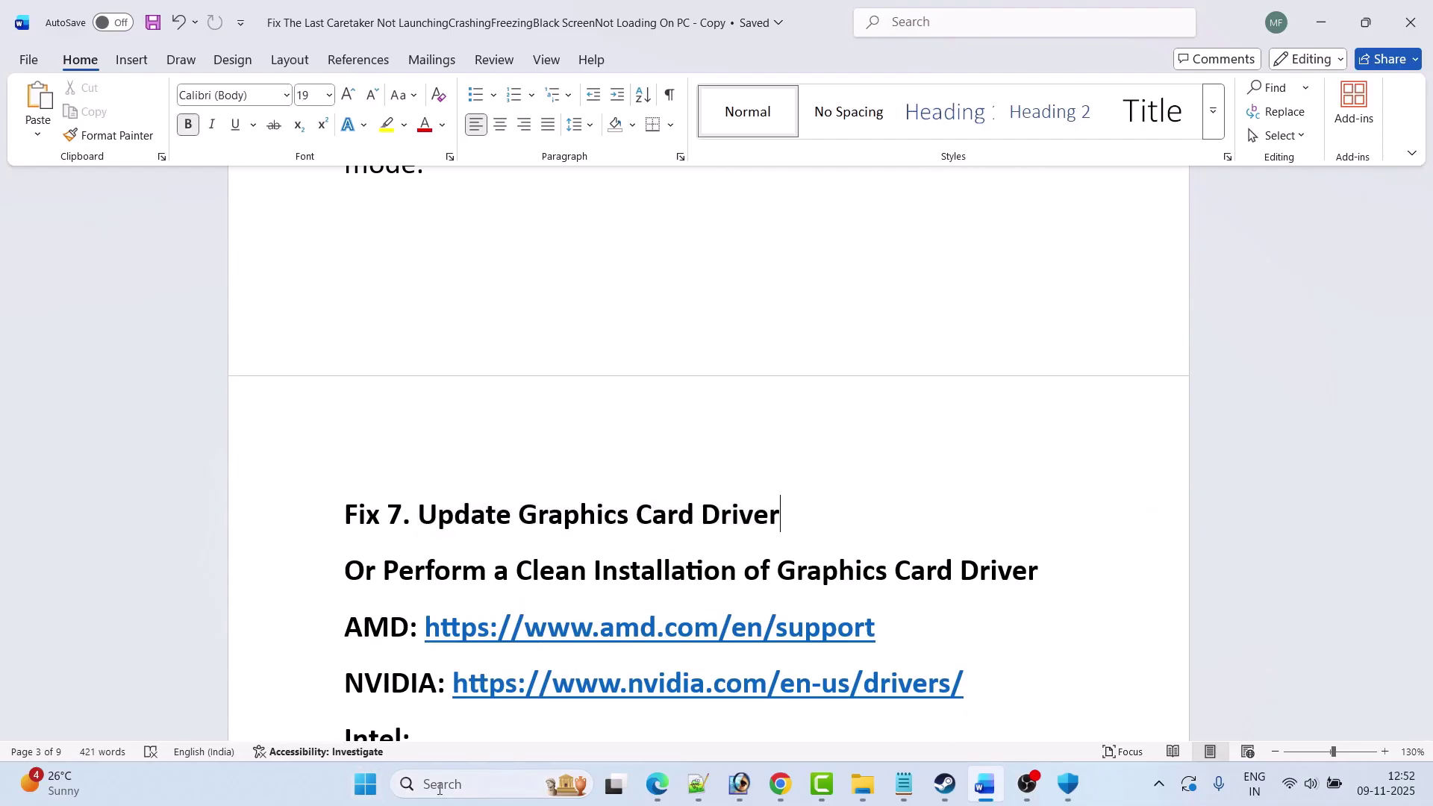
- Search 'device' in Windows search and launch Device Manager
left_click(449, 782)
type("devic")
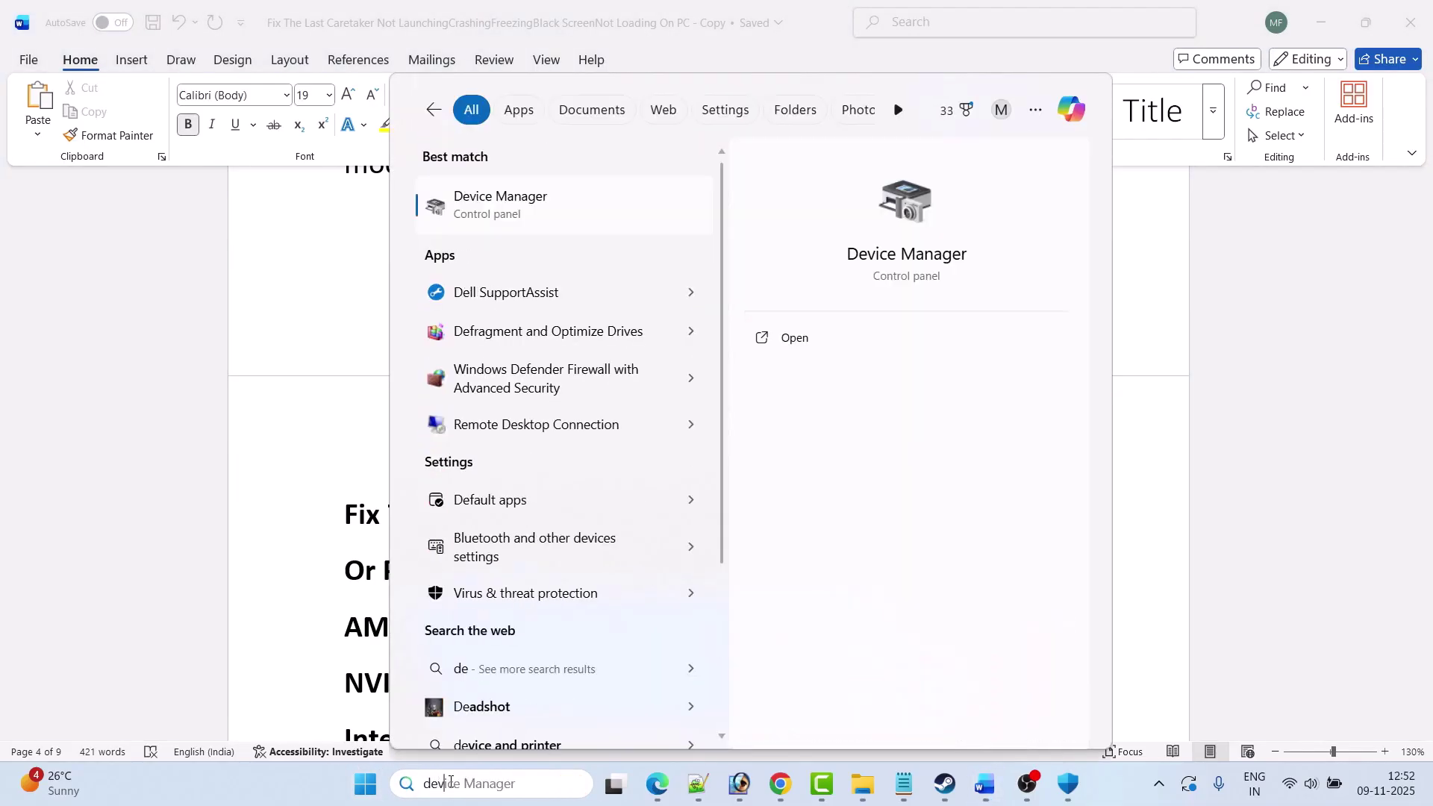
type("e")
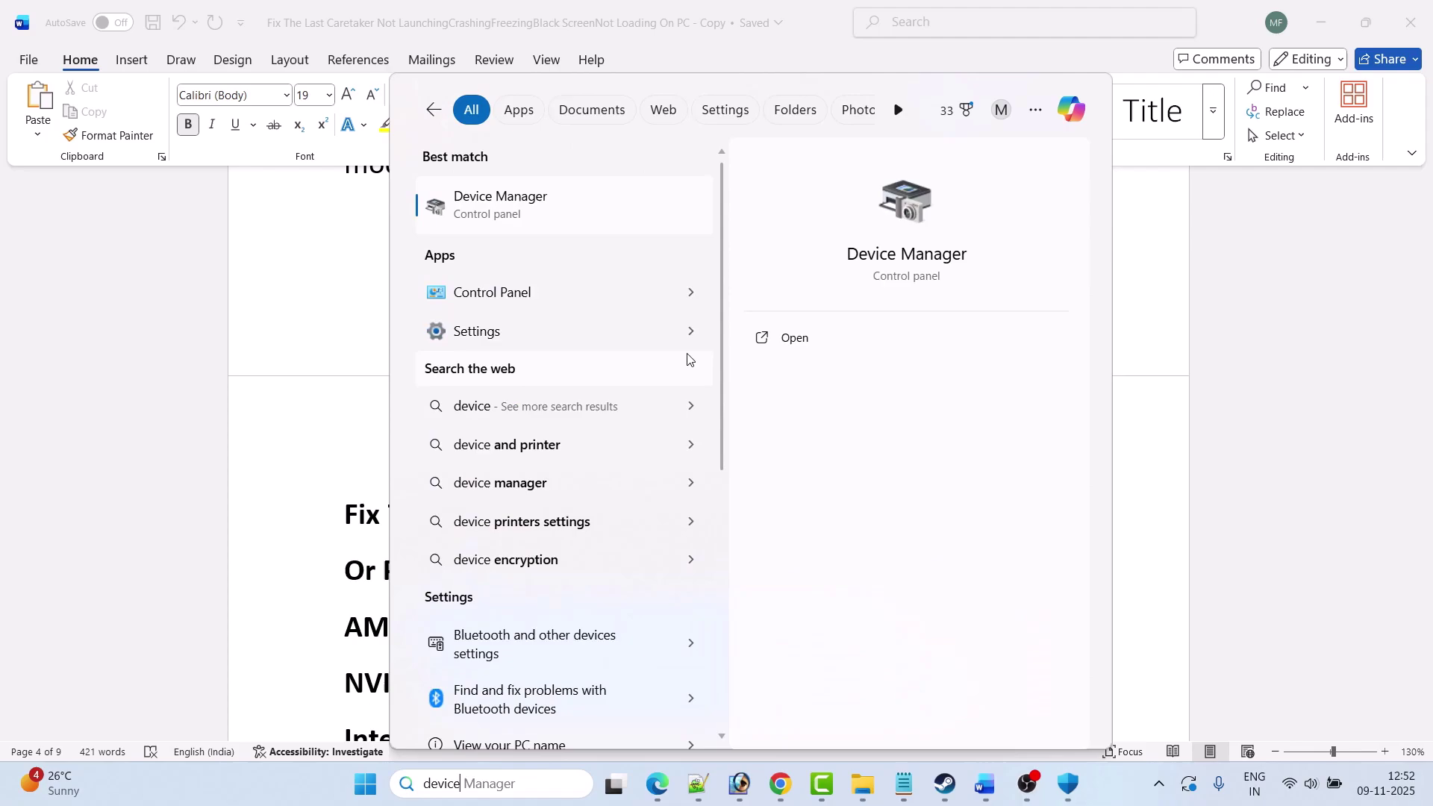
left_click(806, 342)
- Search automatically for an updated NVIDIA GeForce RTX 3050 driver, then close the updater and Device Manager
left_click(103, 280)
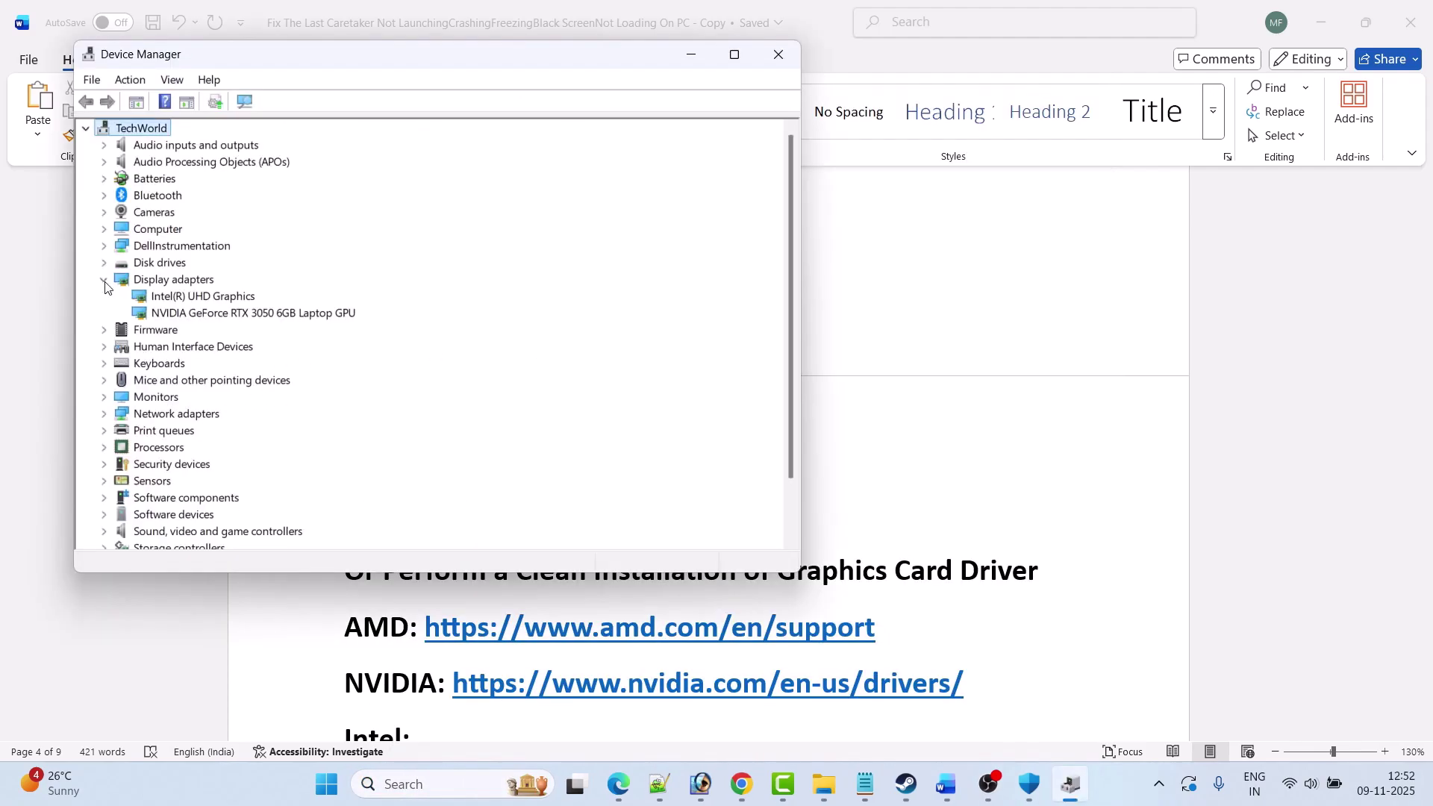
left_click(281, 316)
right_click(280, 317)
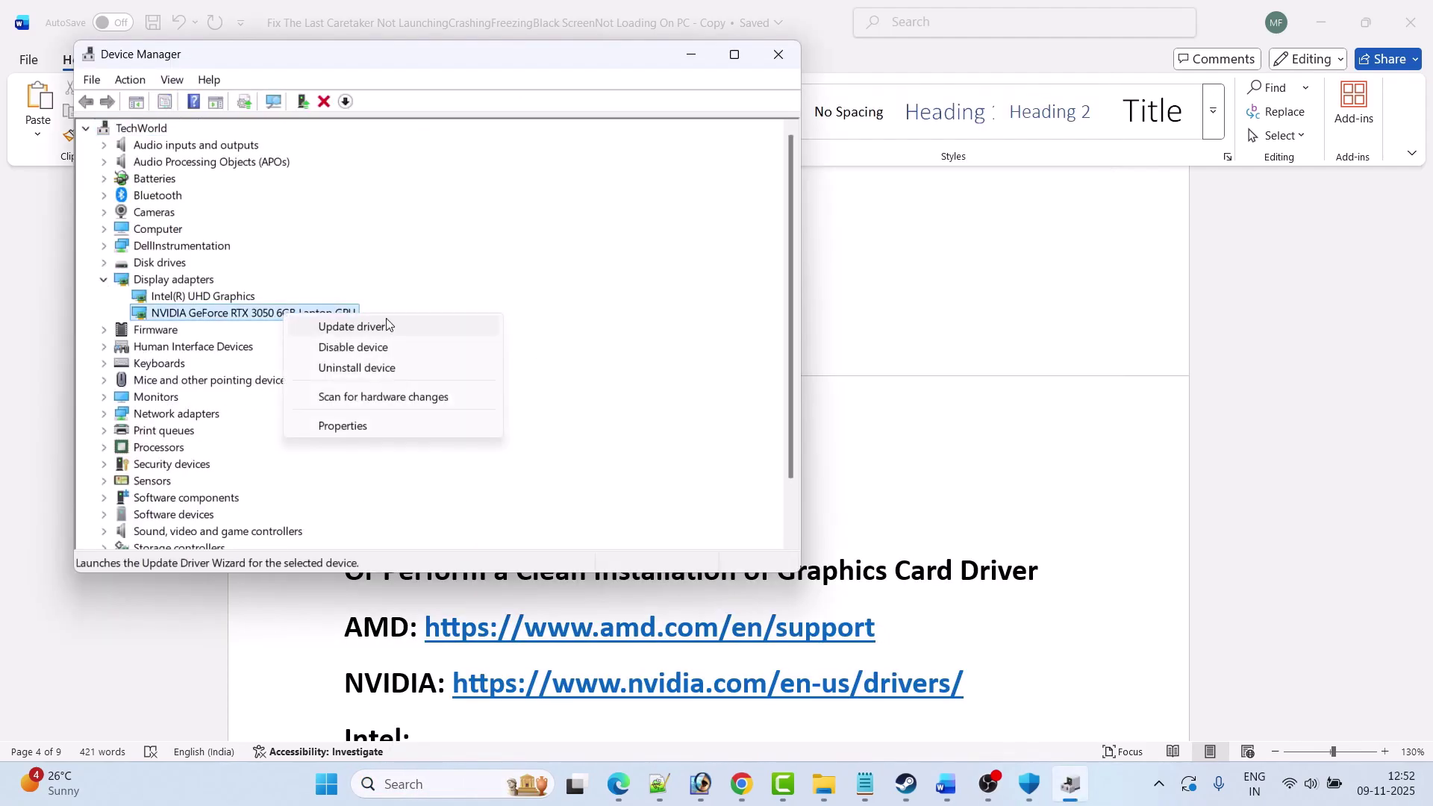
left_click(404, 325)
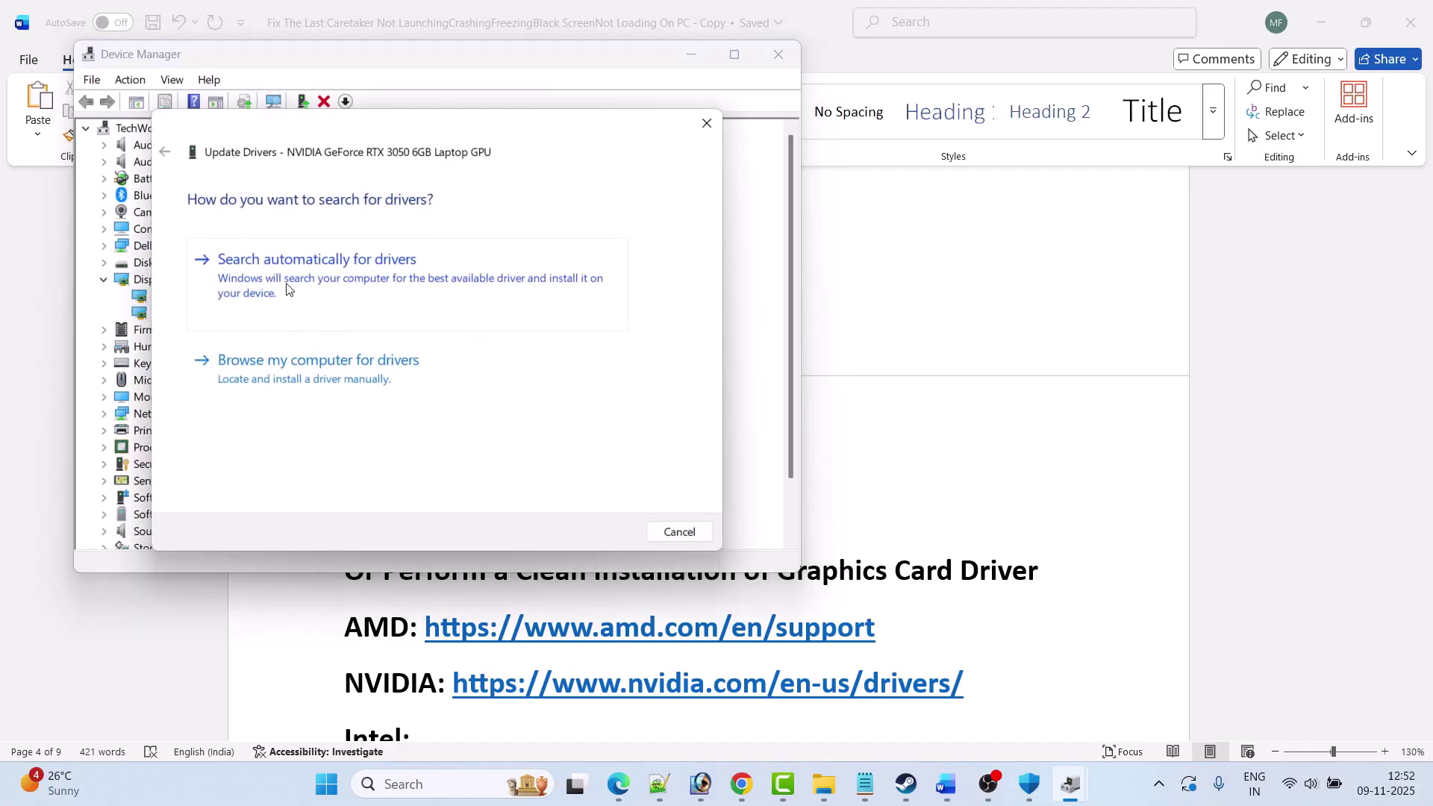
left_click(322, 288)
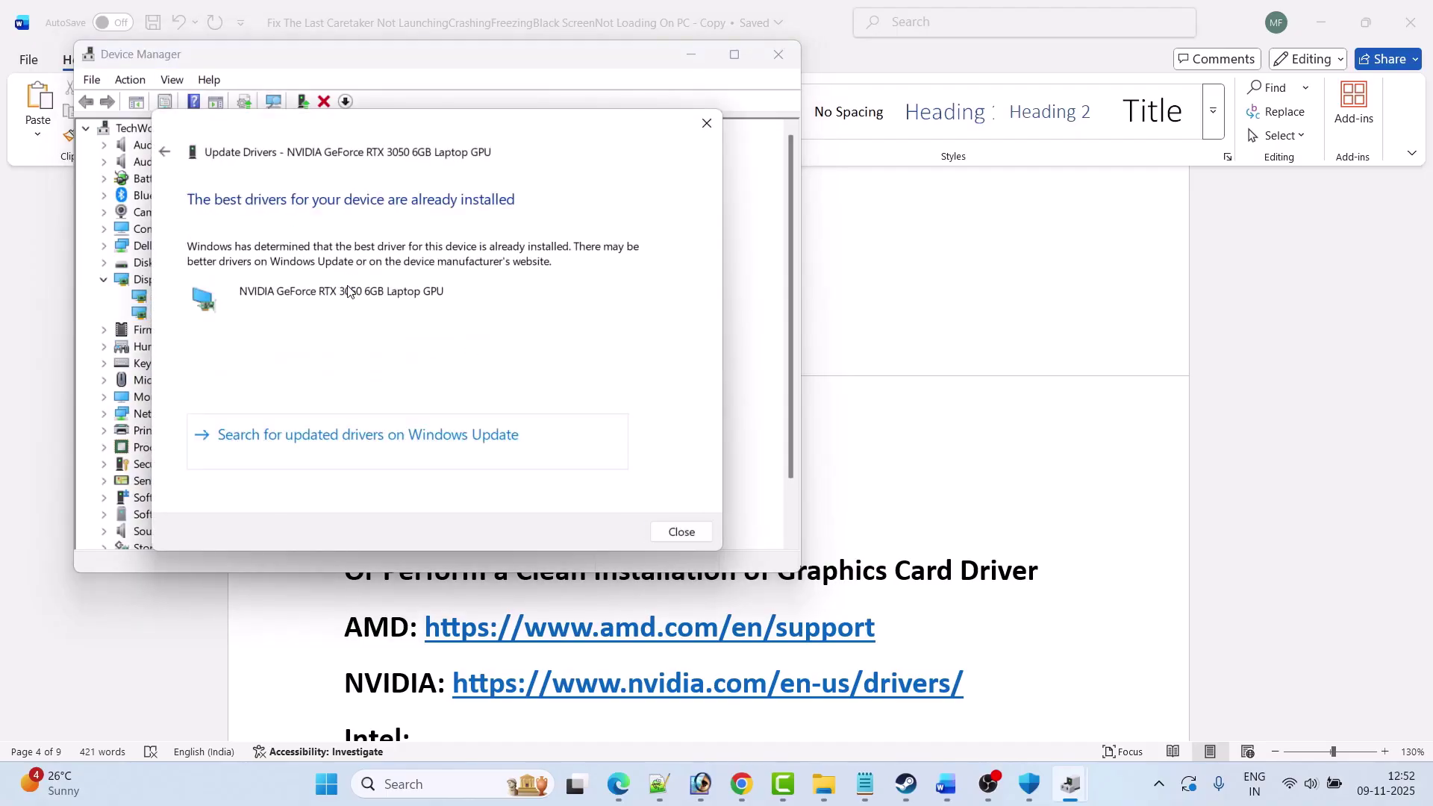
left_click(706, 123)
left_click(778, 55)
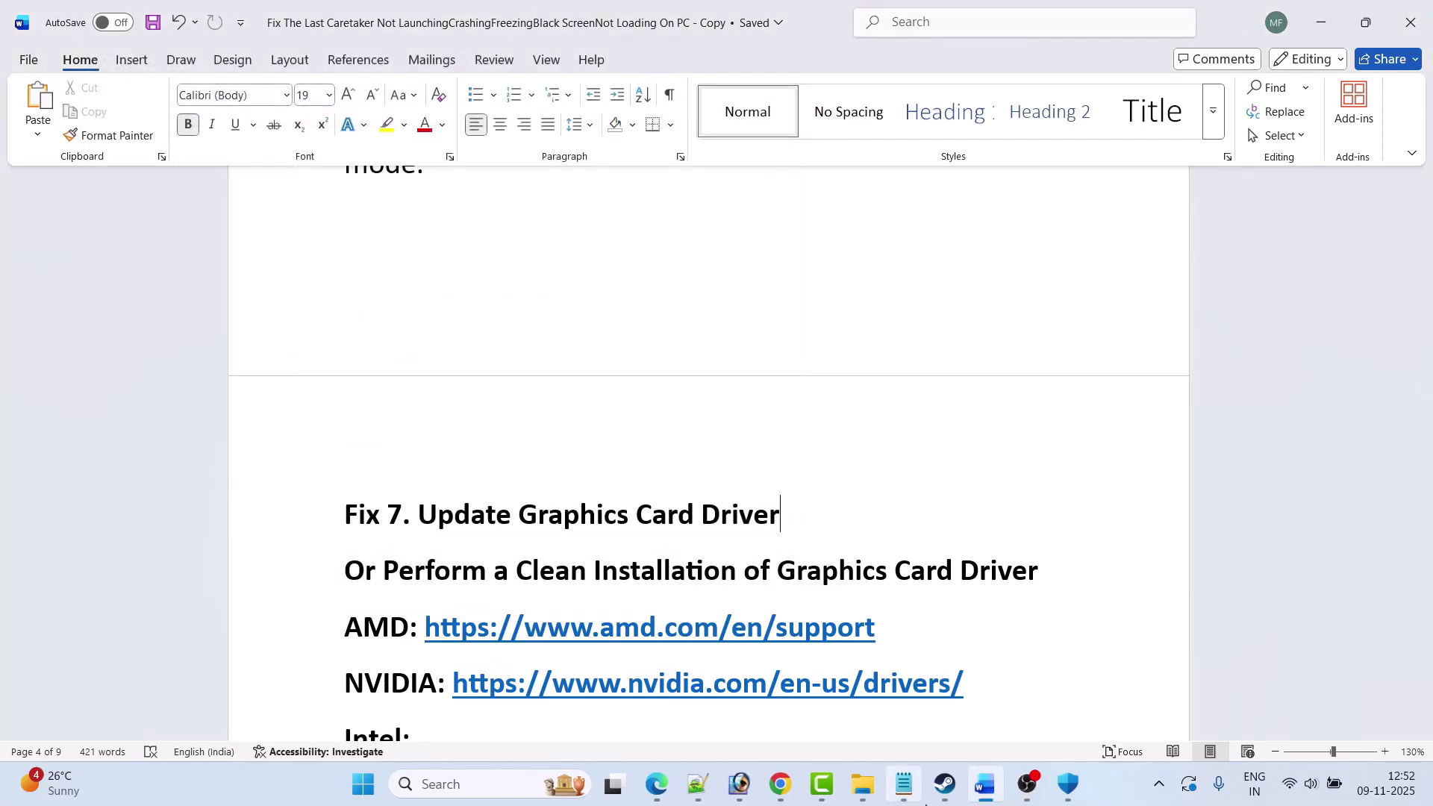
- Return to the Word guide and read Fix 7's clean-installation advice
left_click(945, 784)
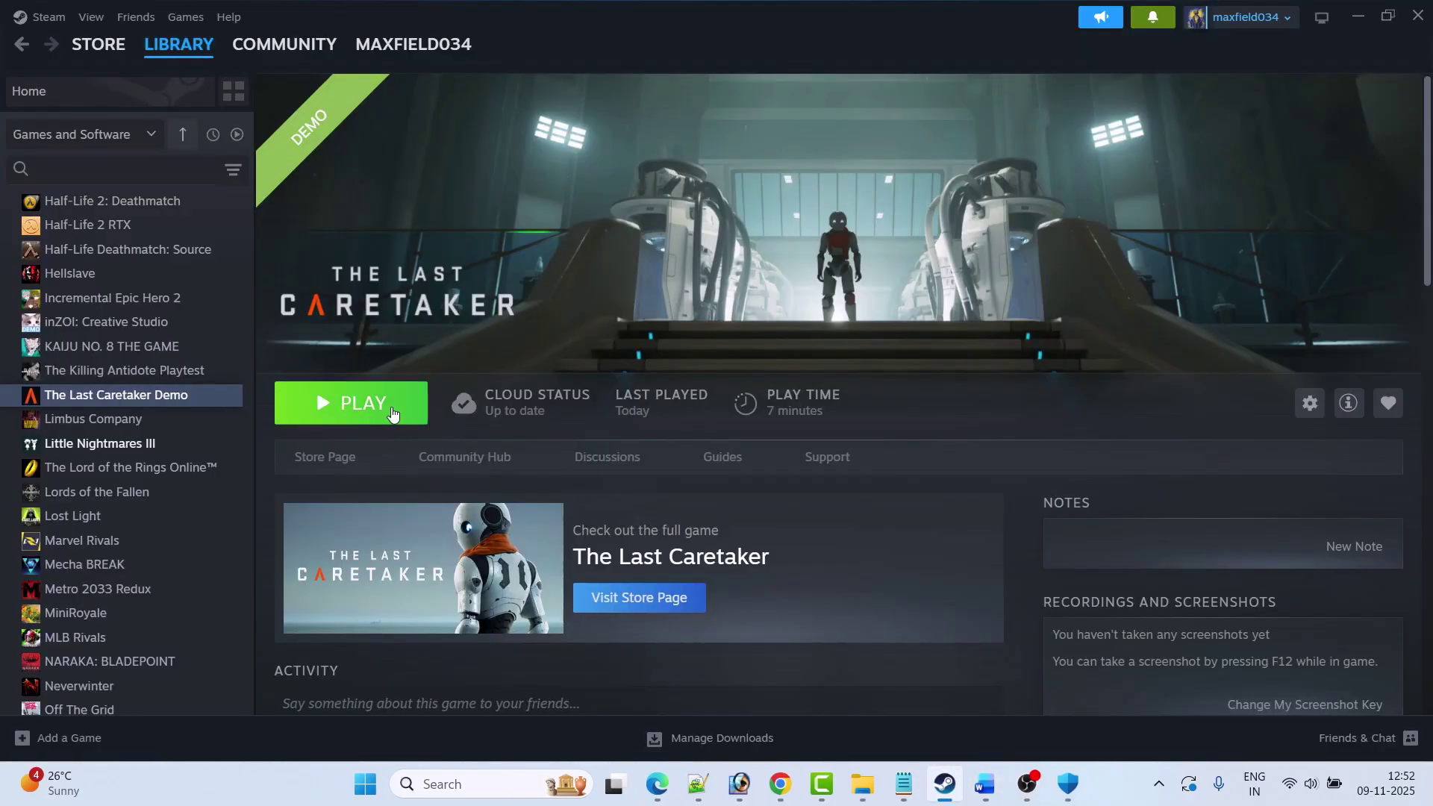
key("alt+Tab")
scroll(402, 487, "down", 2)
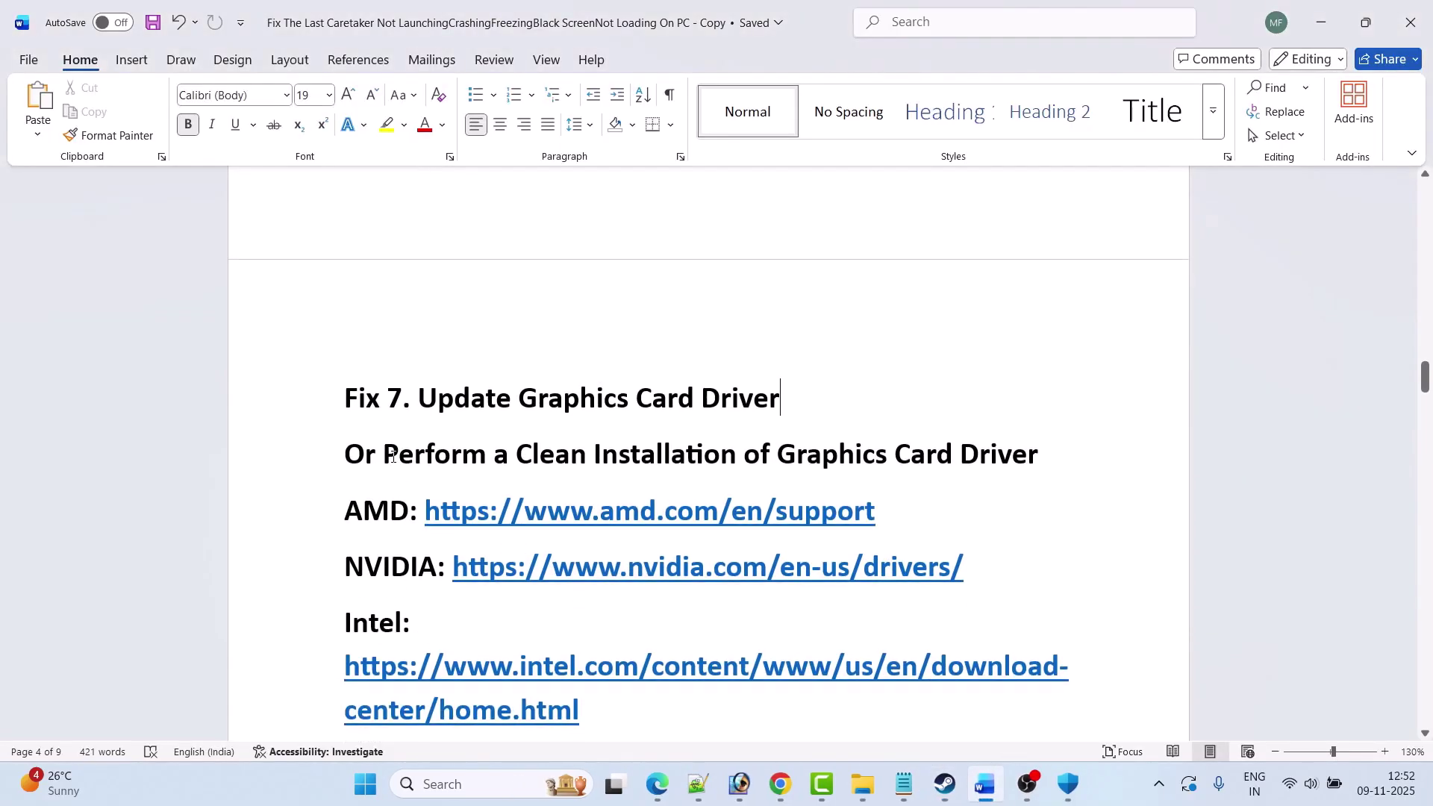
left_click_drag(392, 457, 1039, 457)
scroll(1041, 520, "down", 1)
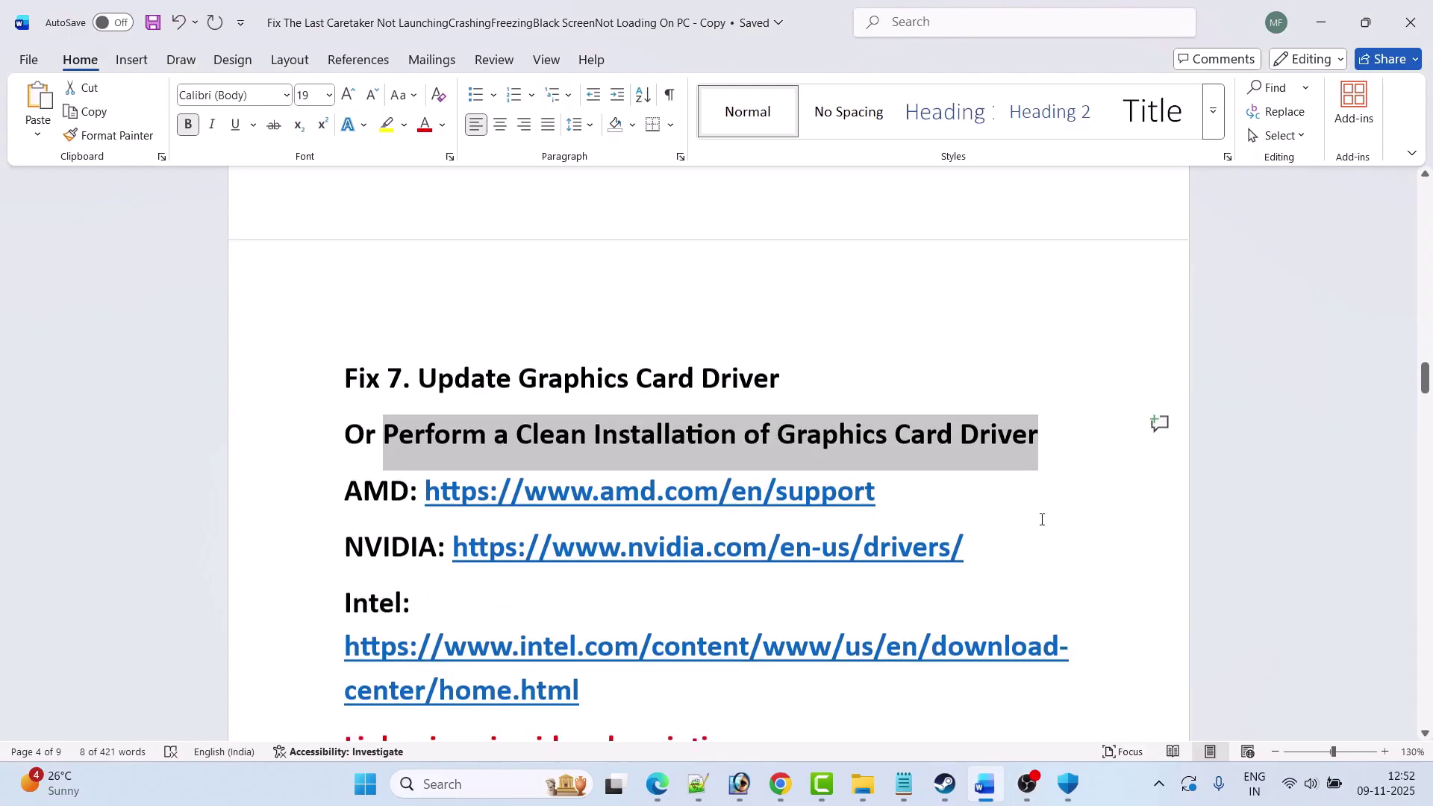
scroll(1042, 520, "down", 1)
left_click(1044, 497)
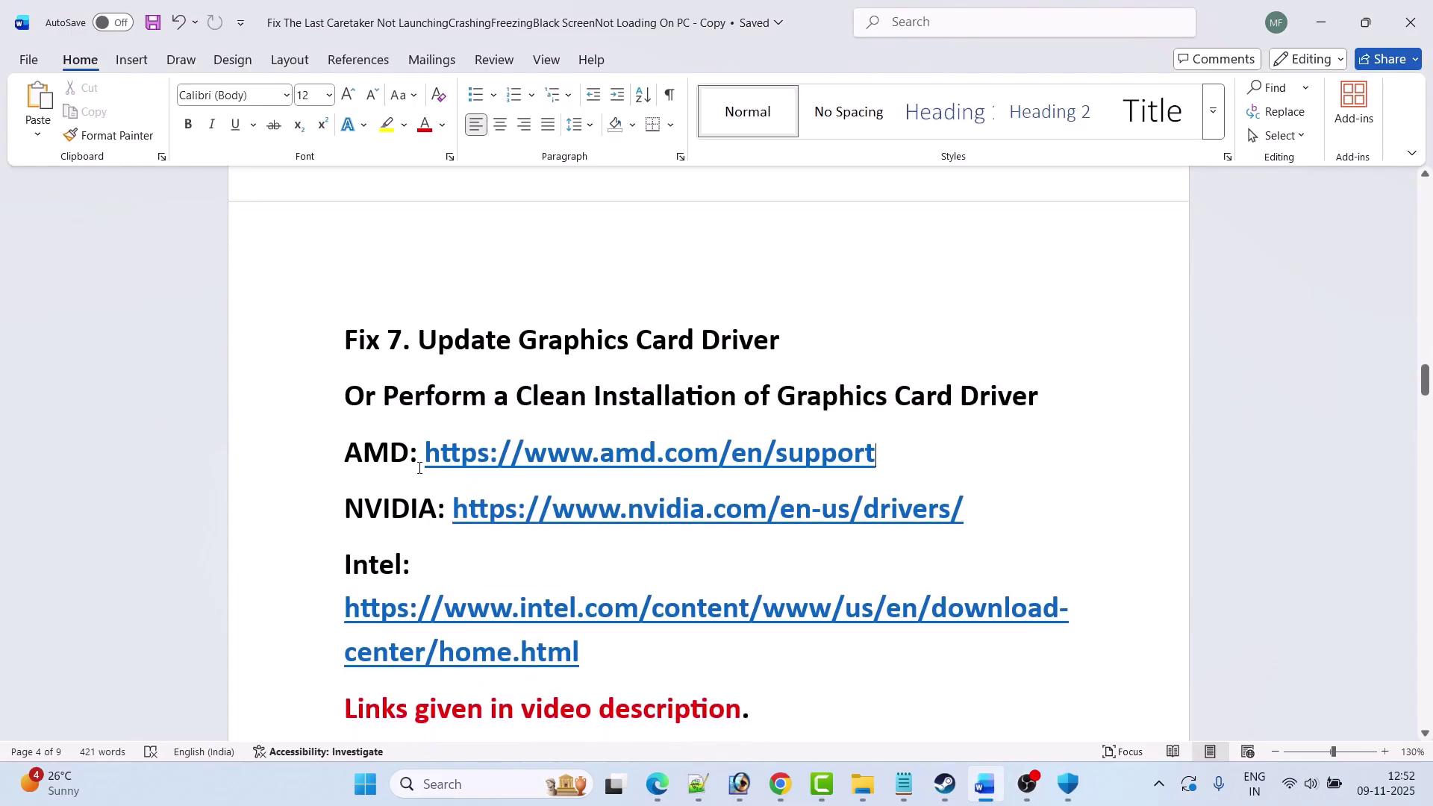
- Scroll further through Fix 7 and select the NVIDIA drivers link
scroll(882, 452, "down", 3)
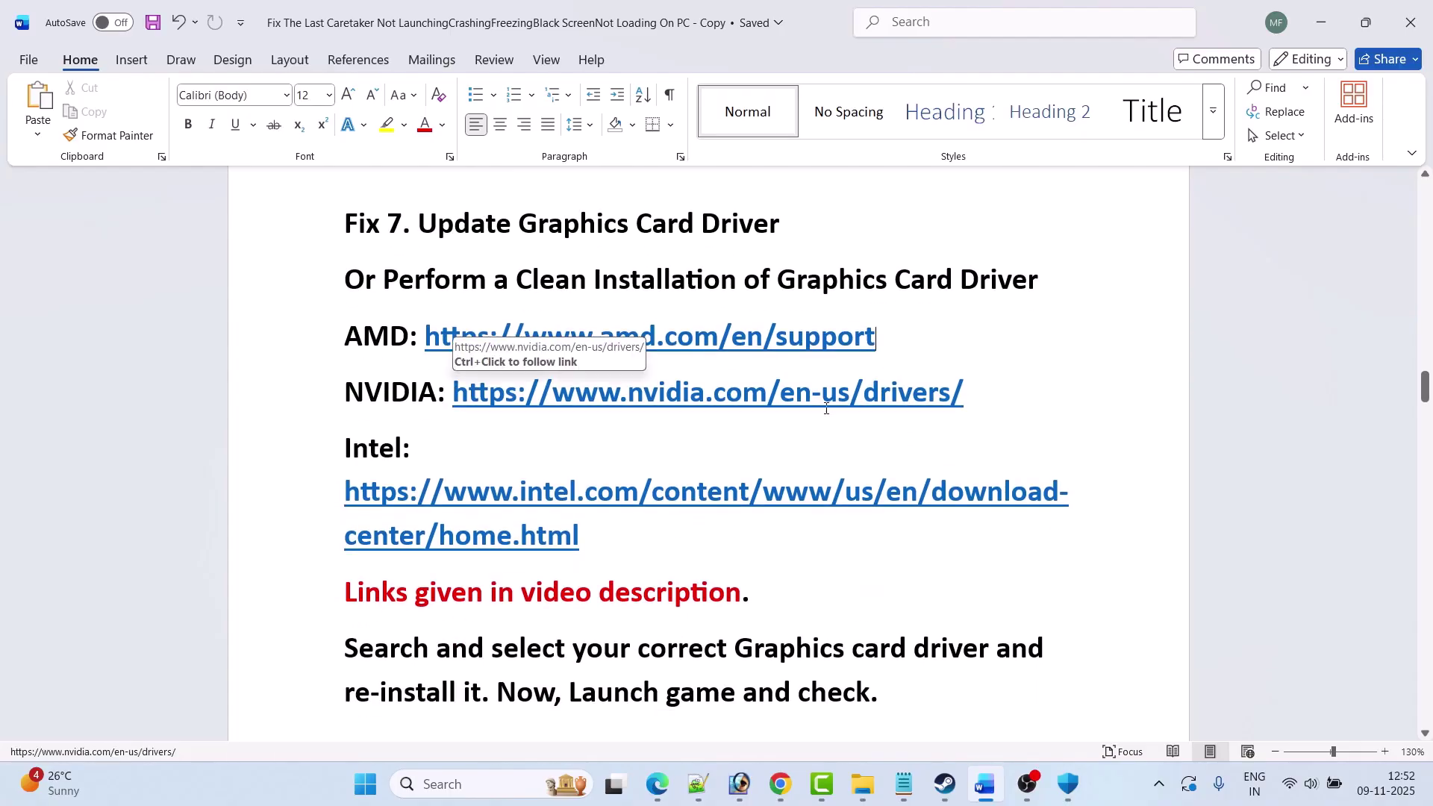
scroll(732, 421, "down", 1)
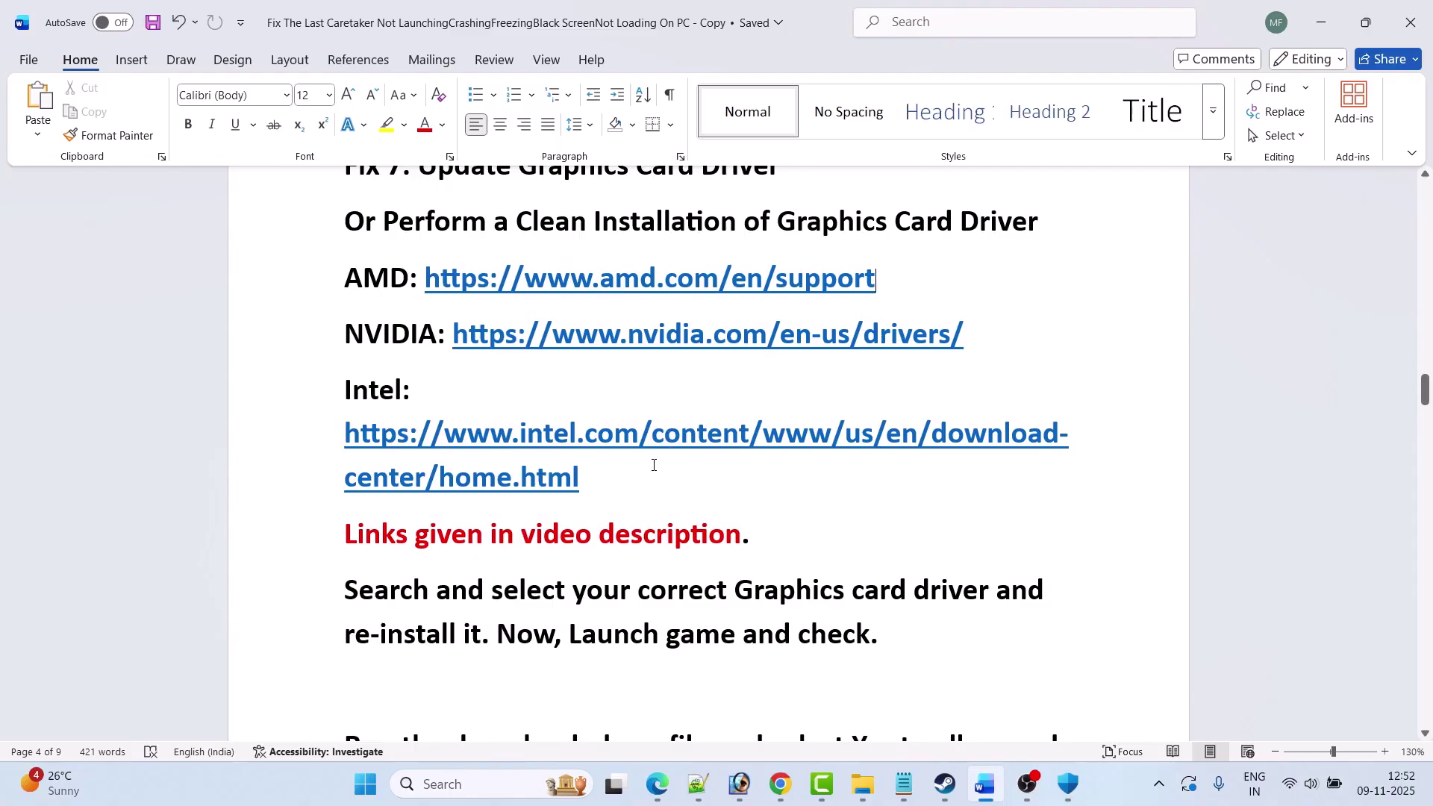
scroll(654, 465, "down", 1)
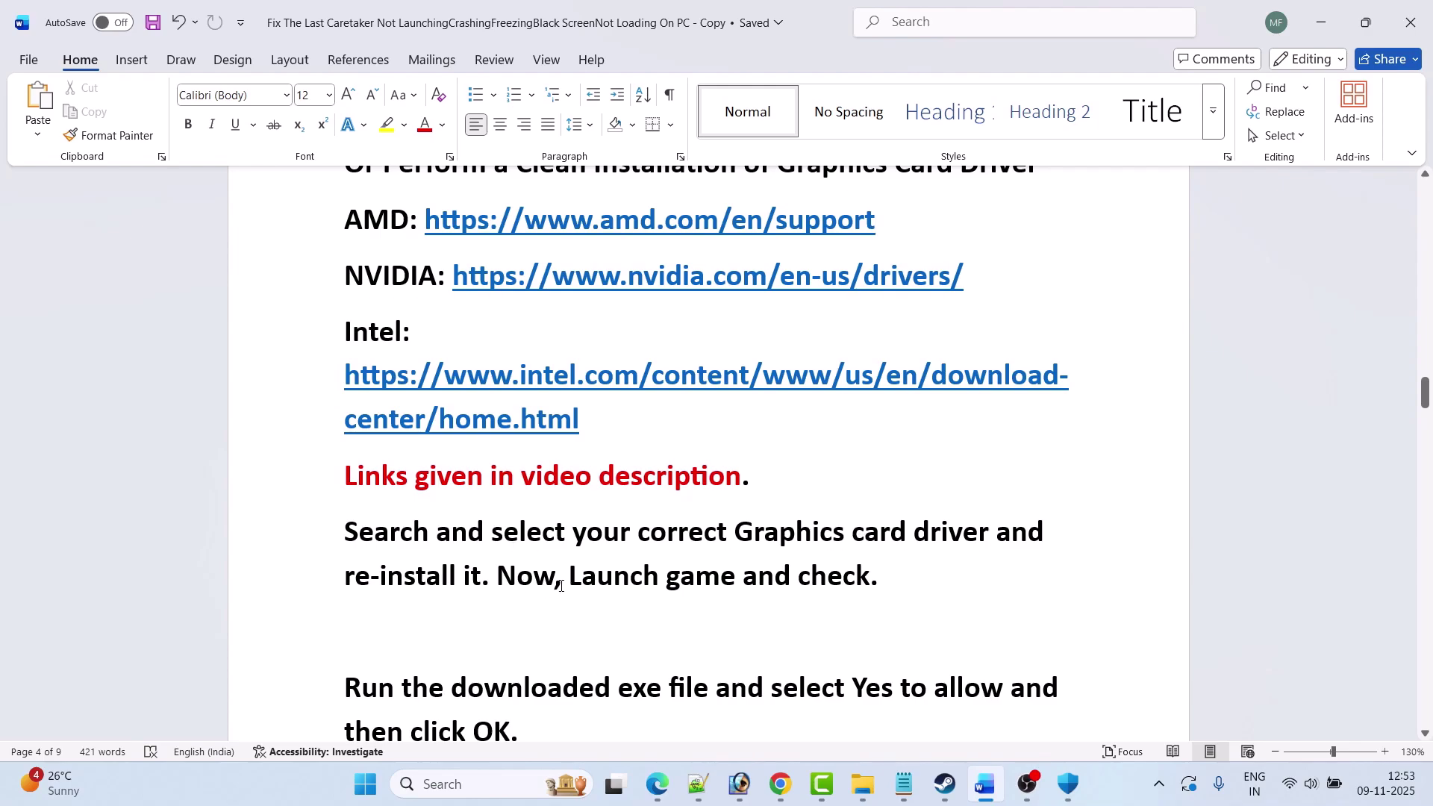
scroll(869, 573, "up", 1)
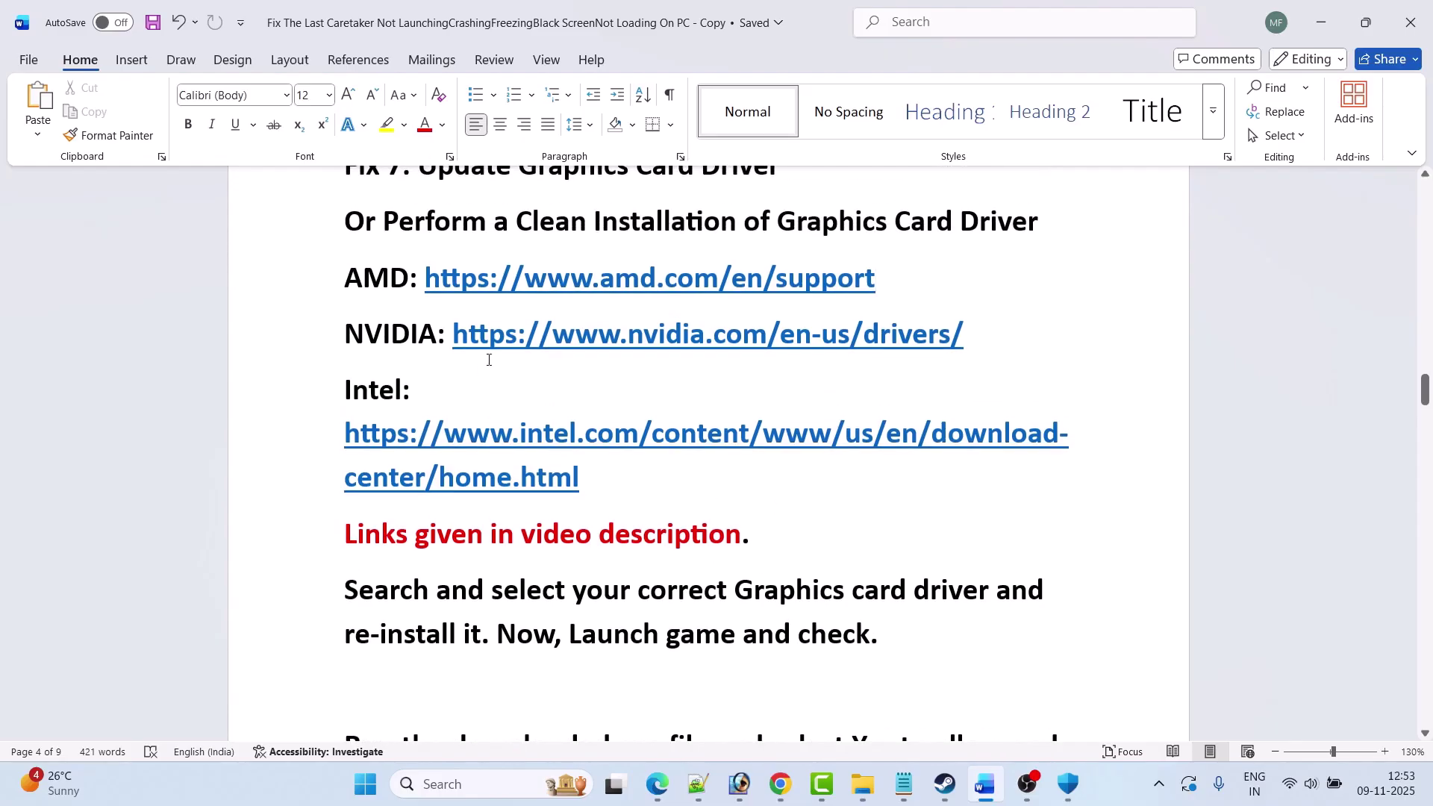
left_click_drag(978, 334, 459, 346)
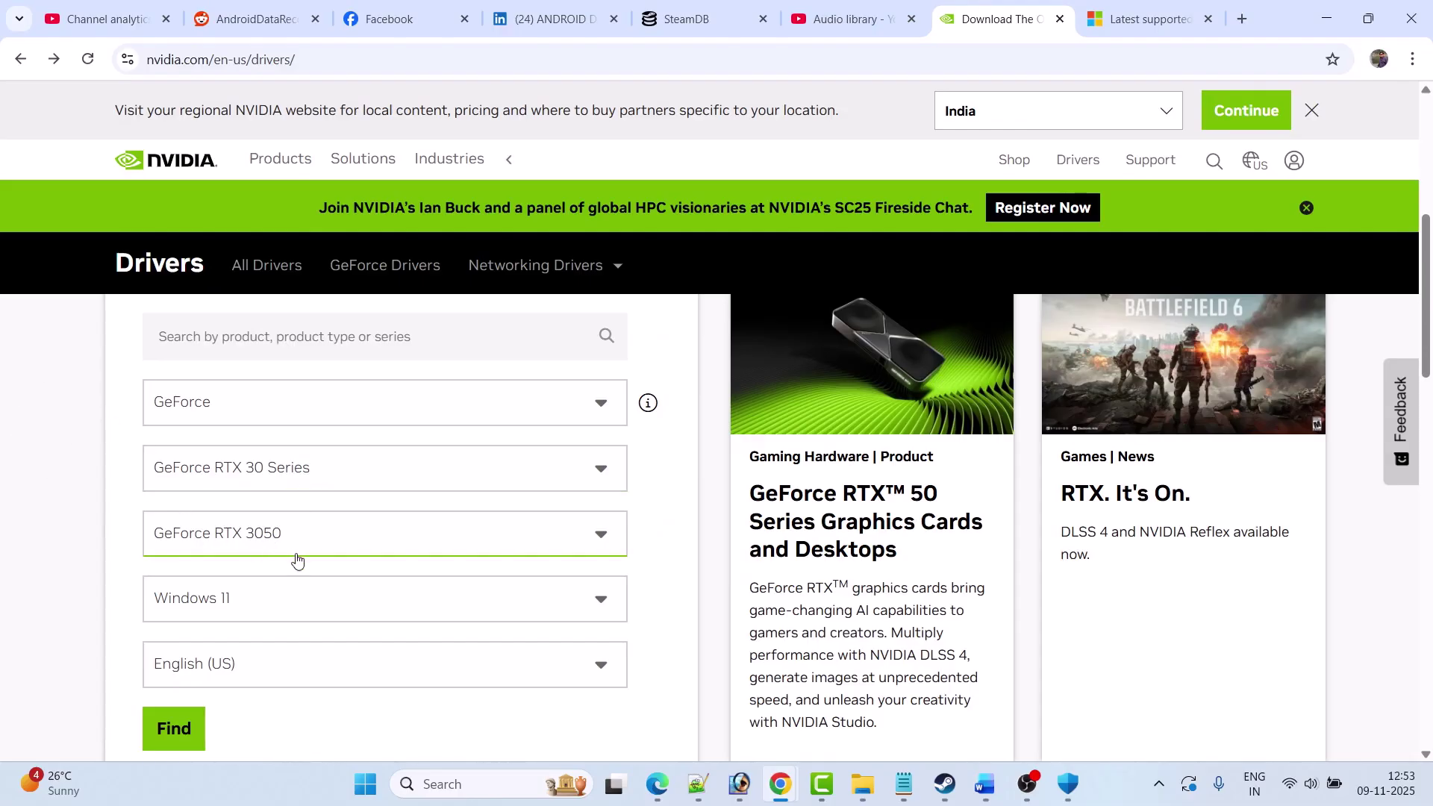
- Find GeForce RTX 3050 Windows 11 drivers and download Game Ready Driver 581.80
scroll(261, 608, "down", 1)
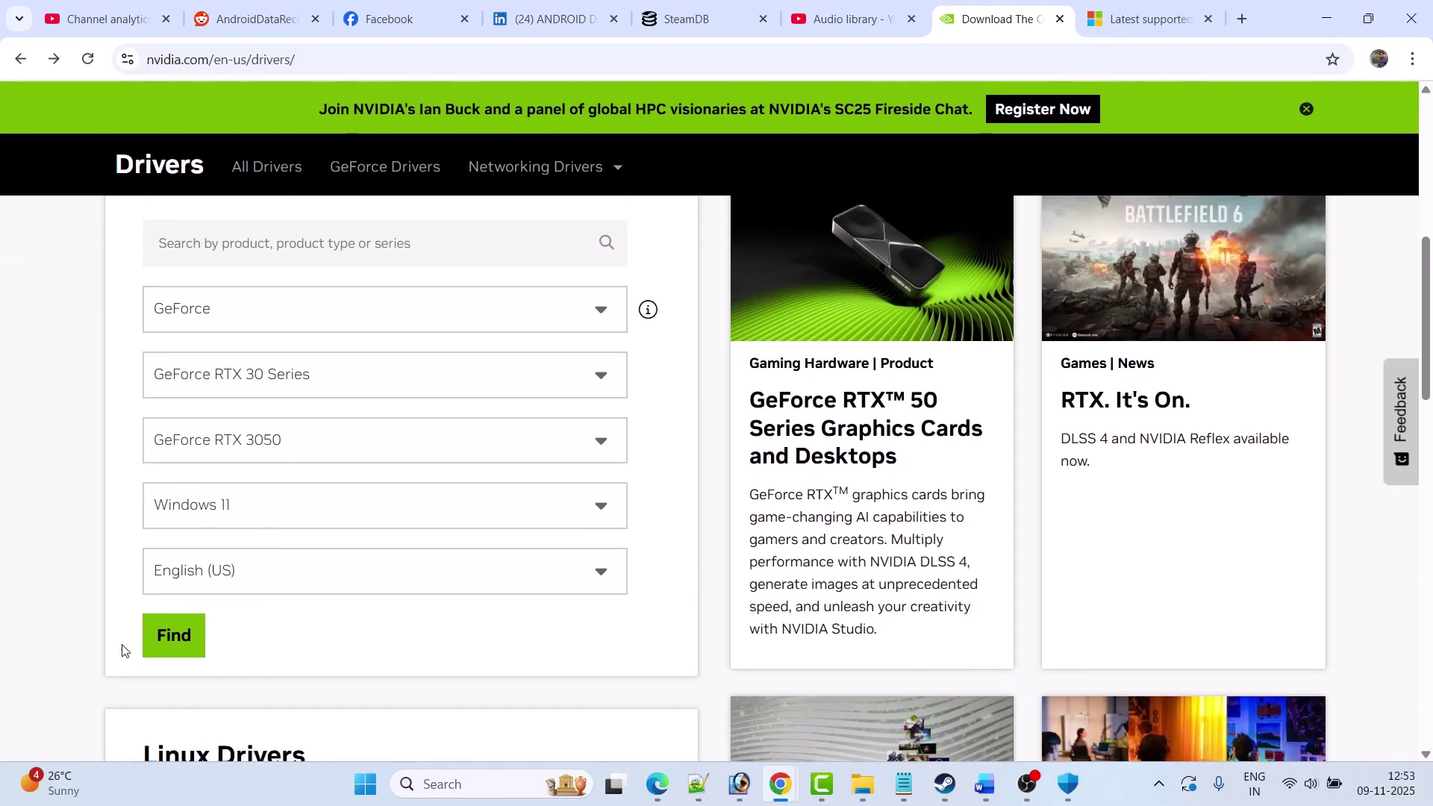
left_click(171, 634)
scroll(46, 530, "down", 4)
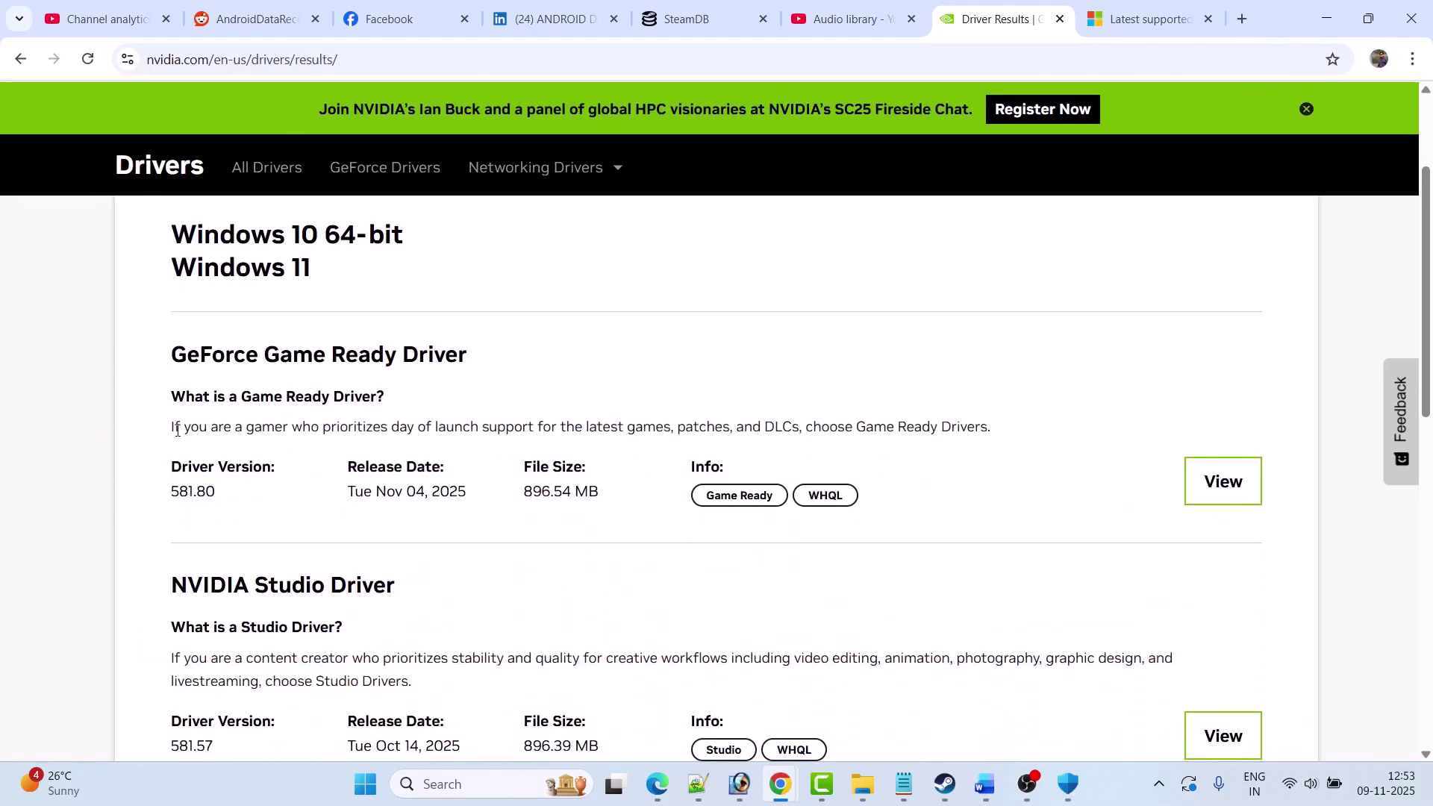
left_click_drag(172, 355, 470, 375)
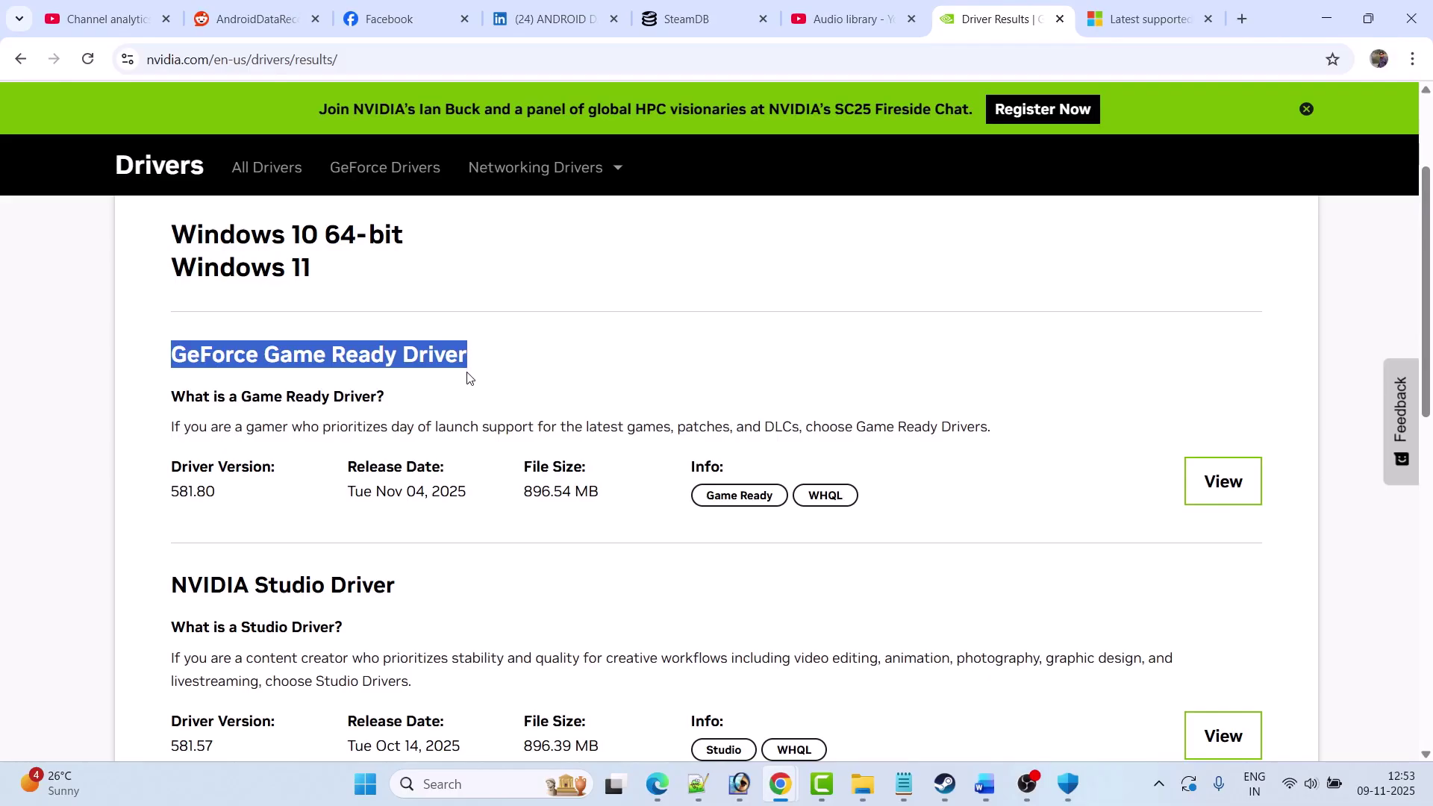
left_click(470, 375)
left_click_drag(236, 496, 171, 495)
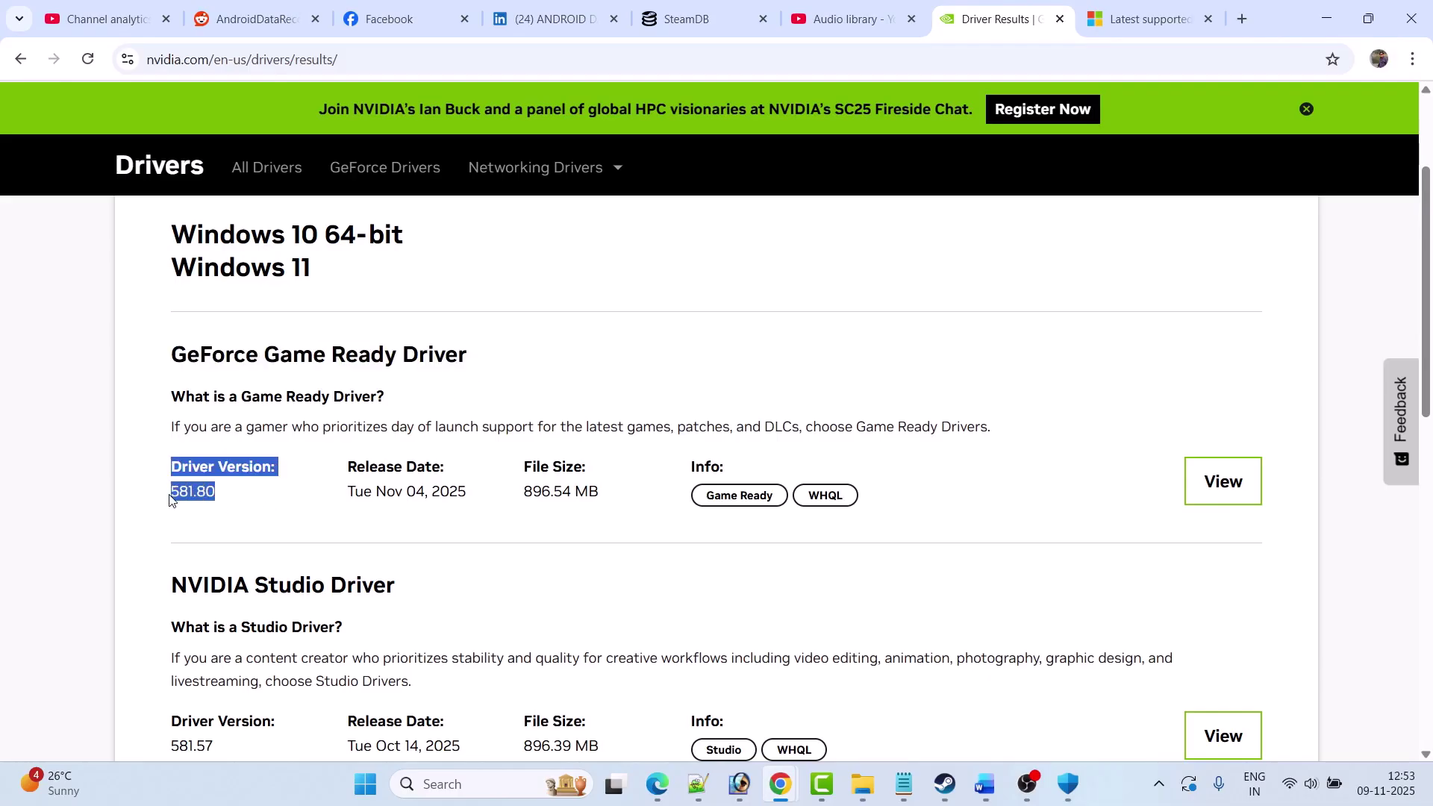
left_click(231, 505)
left_click(1230, 489)
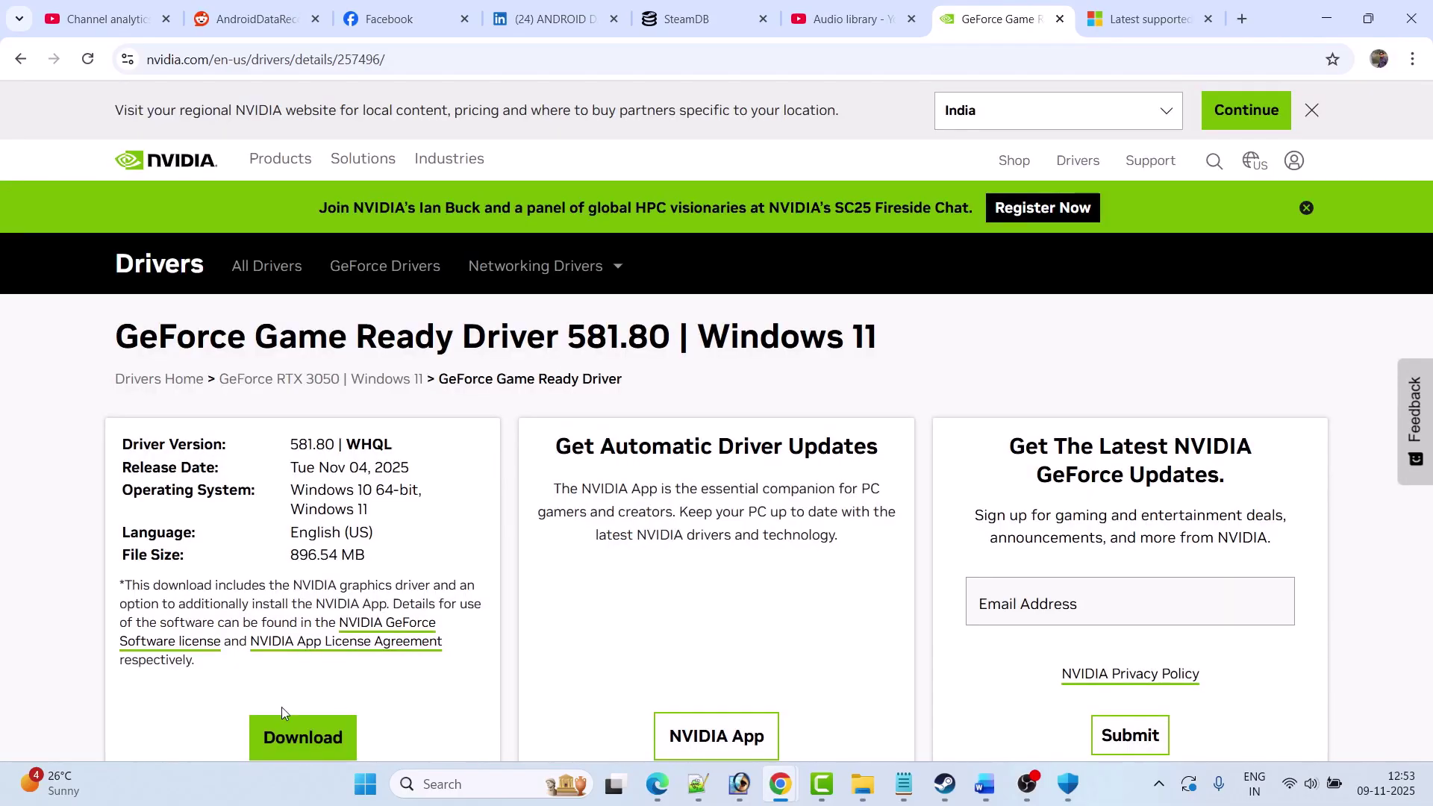
left_click(297, 735)
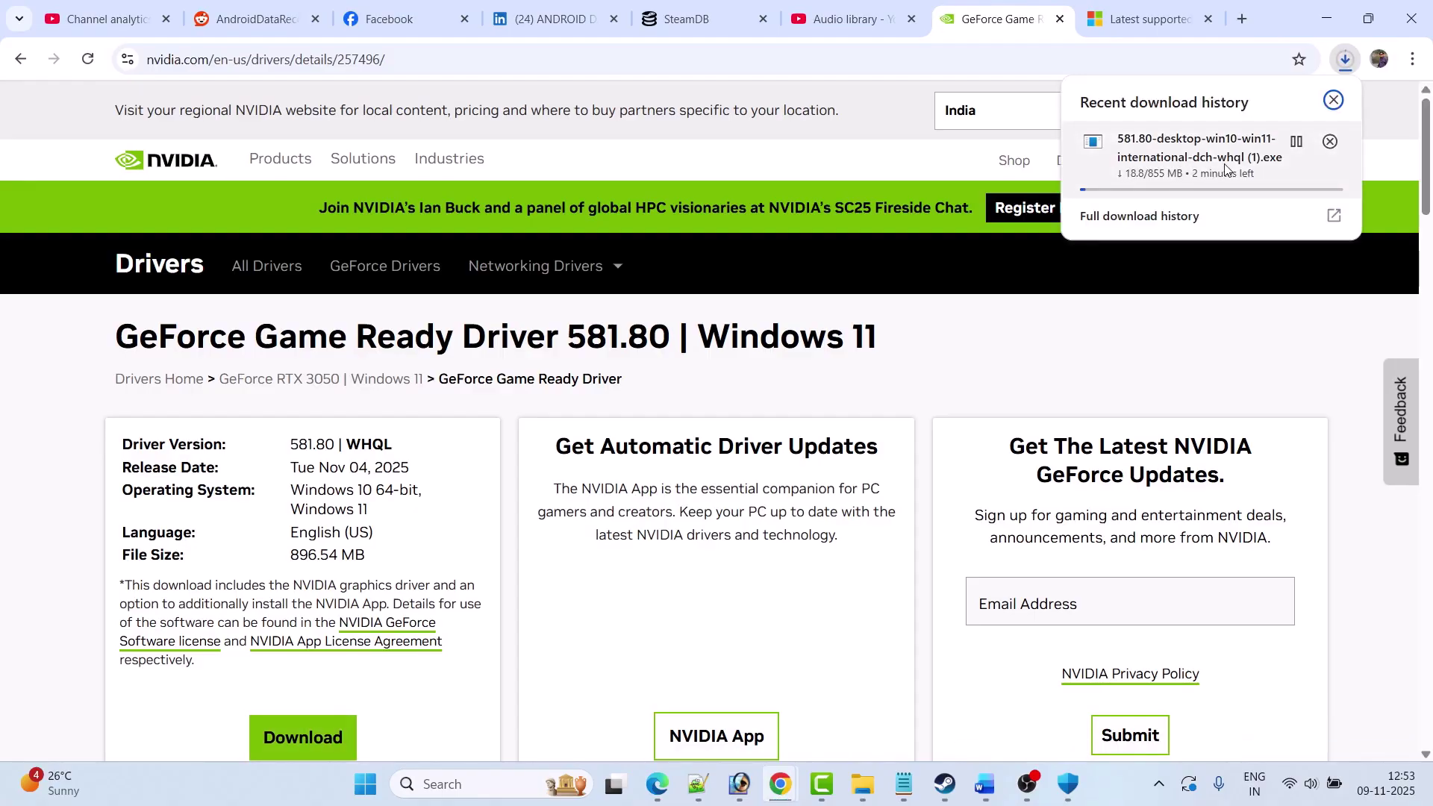
left_click(985, 784)
- Read the guide's instruction for running the downloaded driver exe and clicking OK
scroll(597, 373, "down", 5)
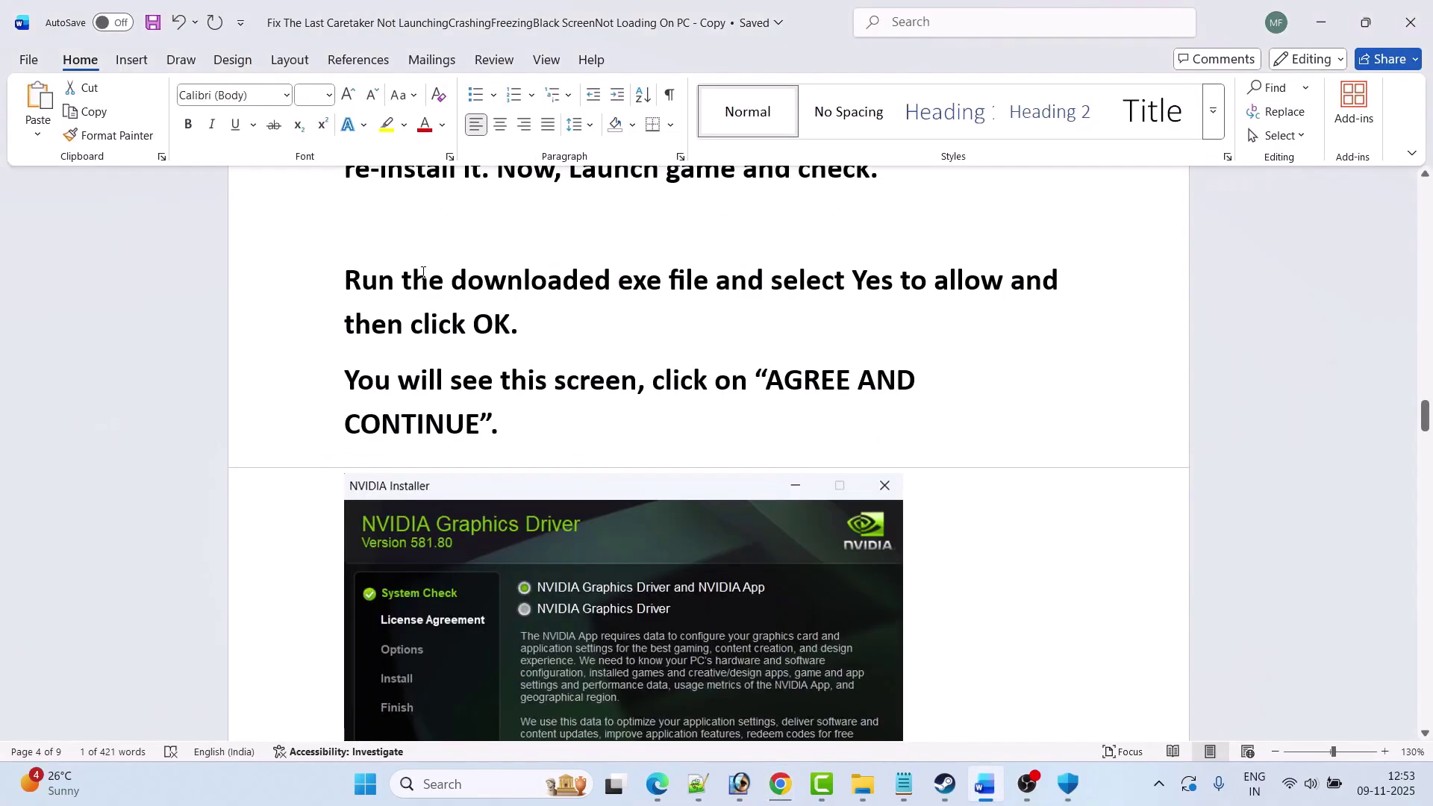
left_click_drag(404, 282, 1010, 280)
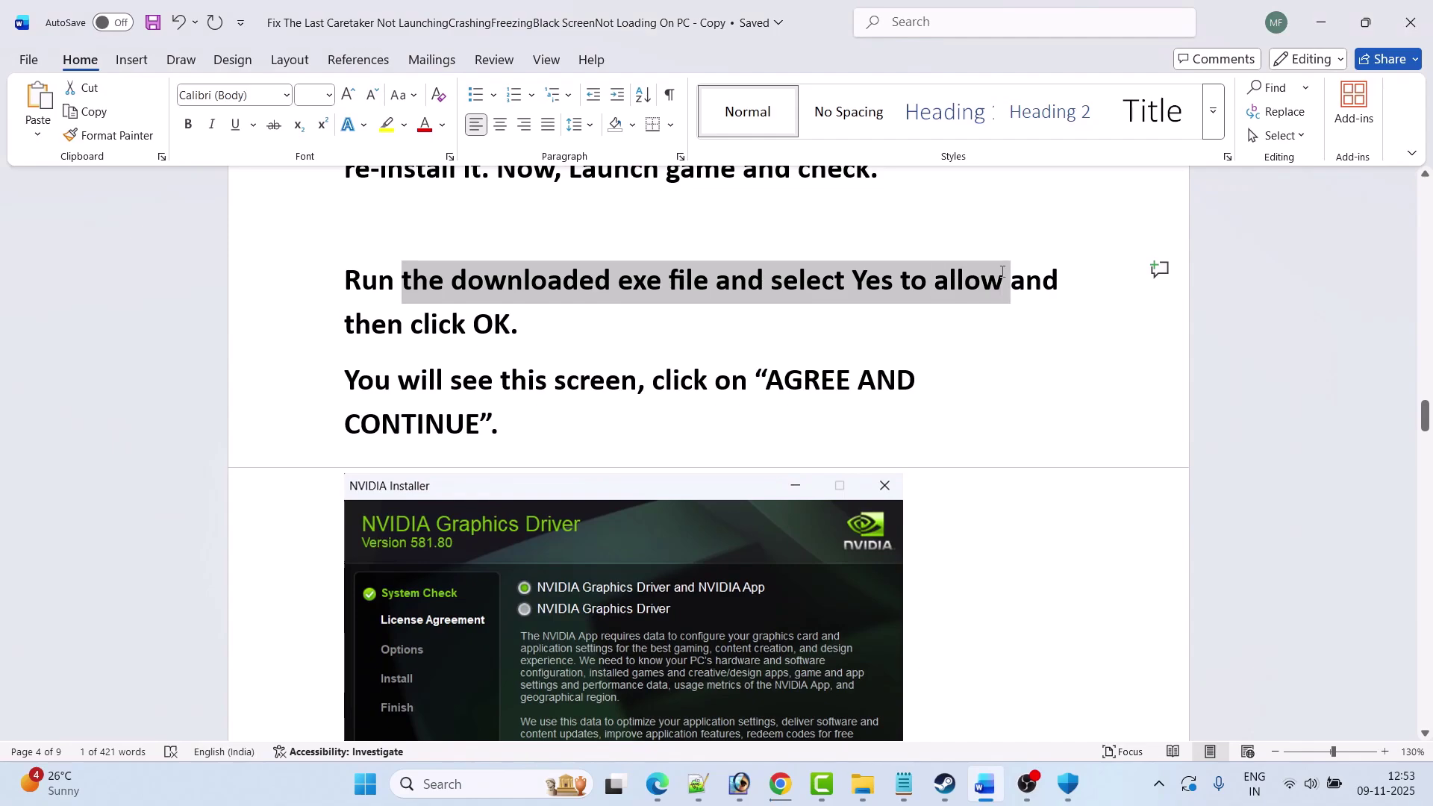
left_click(486, 325)
left_click_drag(485, 325, 516, 324)
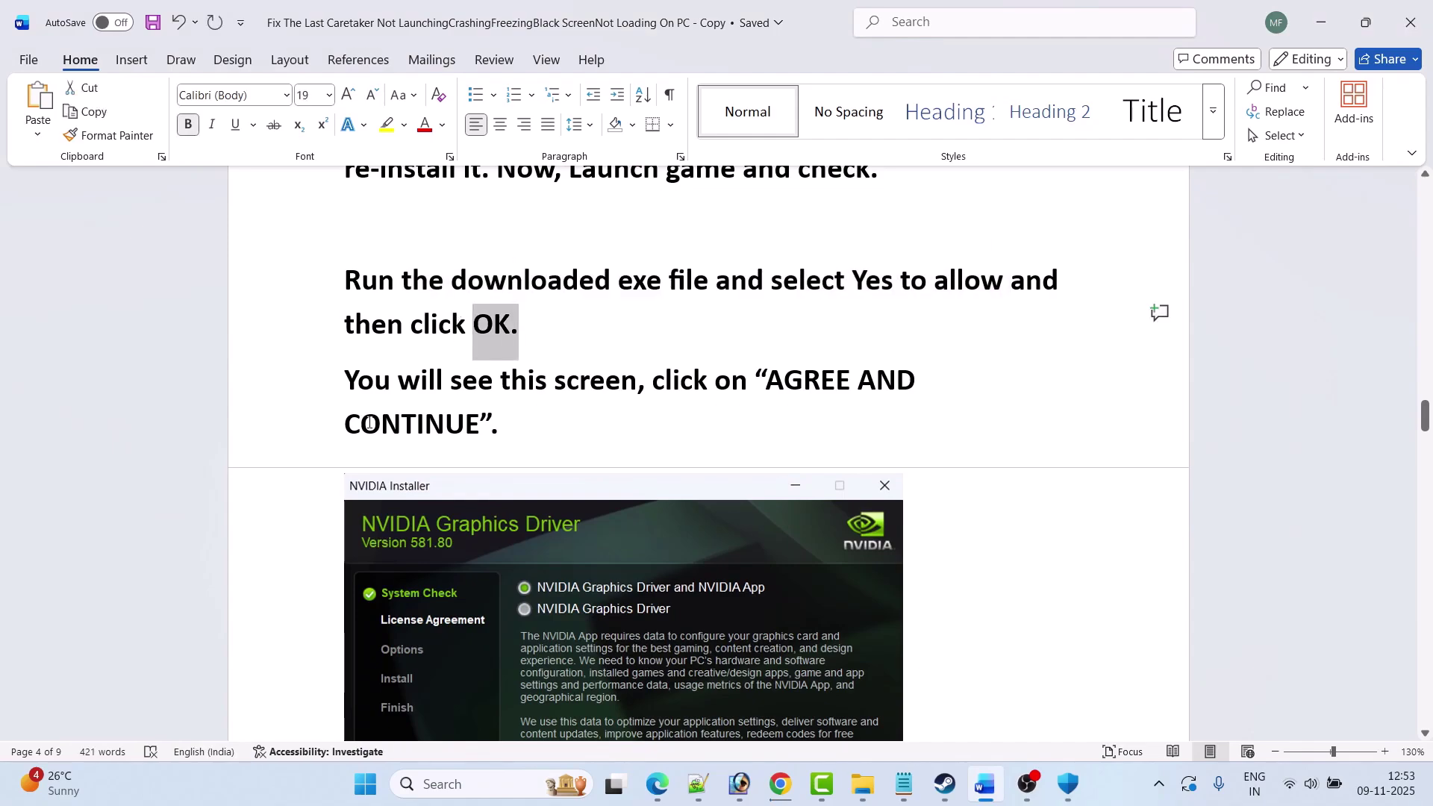
left_click(360, 424)
- Scroll past the installer screenshots to Fix 8 and select its Visual C++ redistributable link
scroll(699, 420, "down", 3)
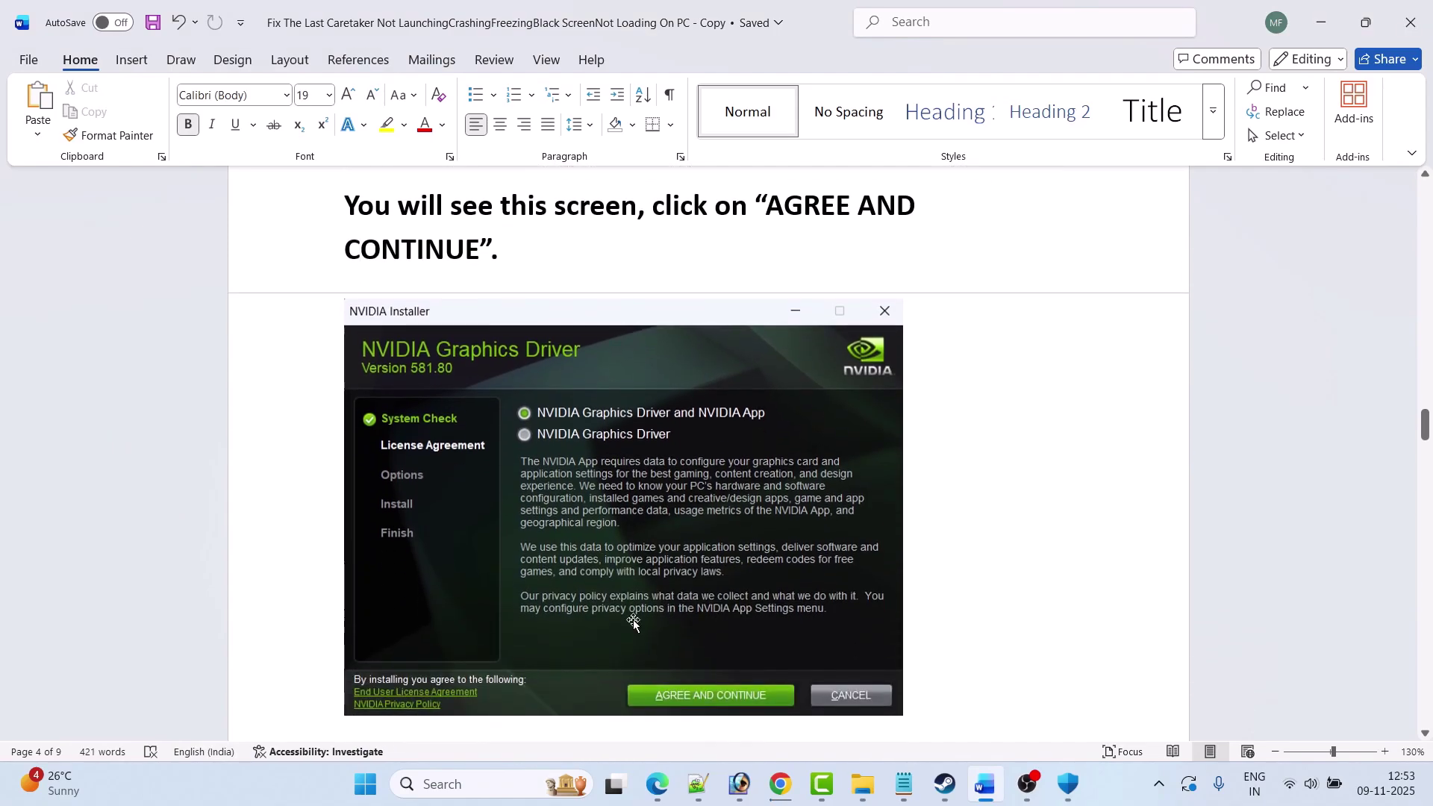
scroll(733, 696, "down", 9)
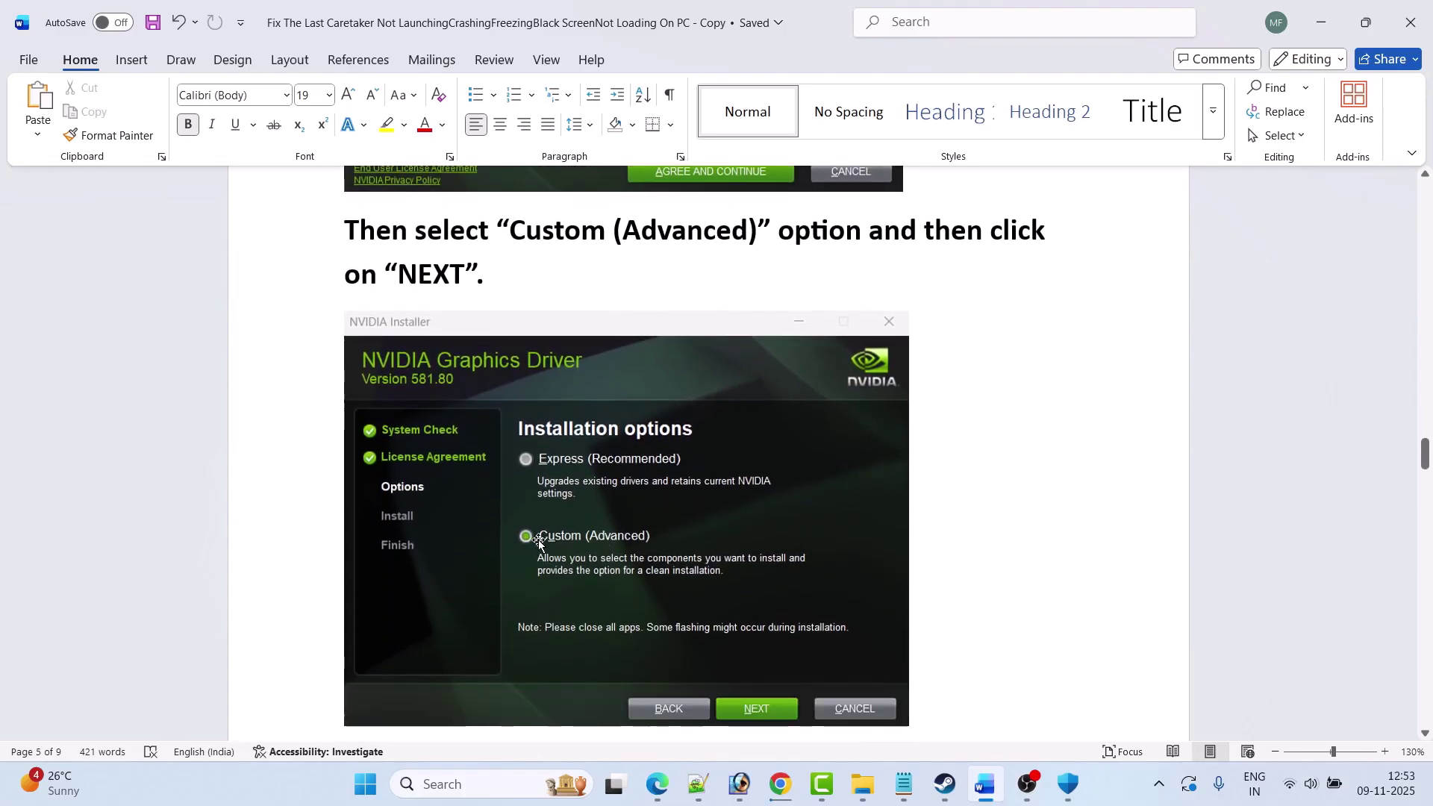
scroll(589, 561, "down", 10)
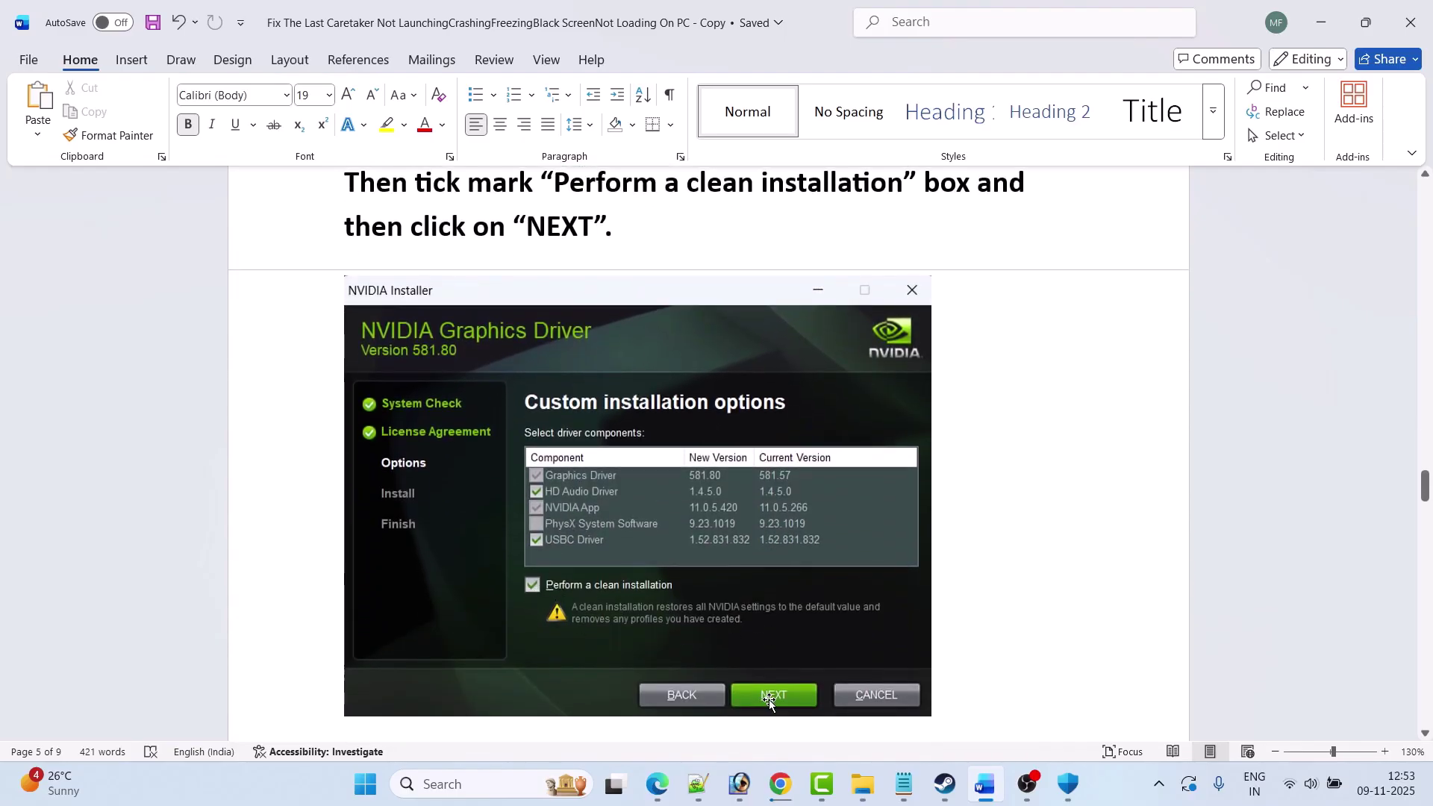
scroll(768, 700, "down", 2)
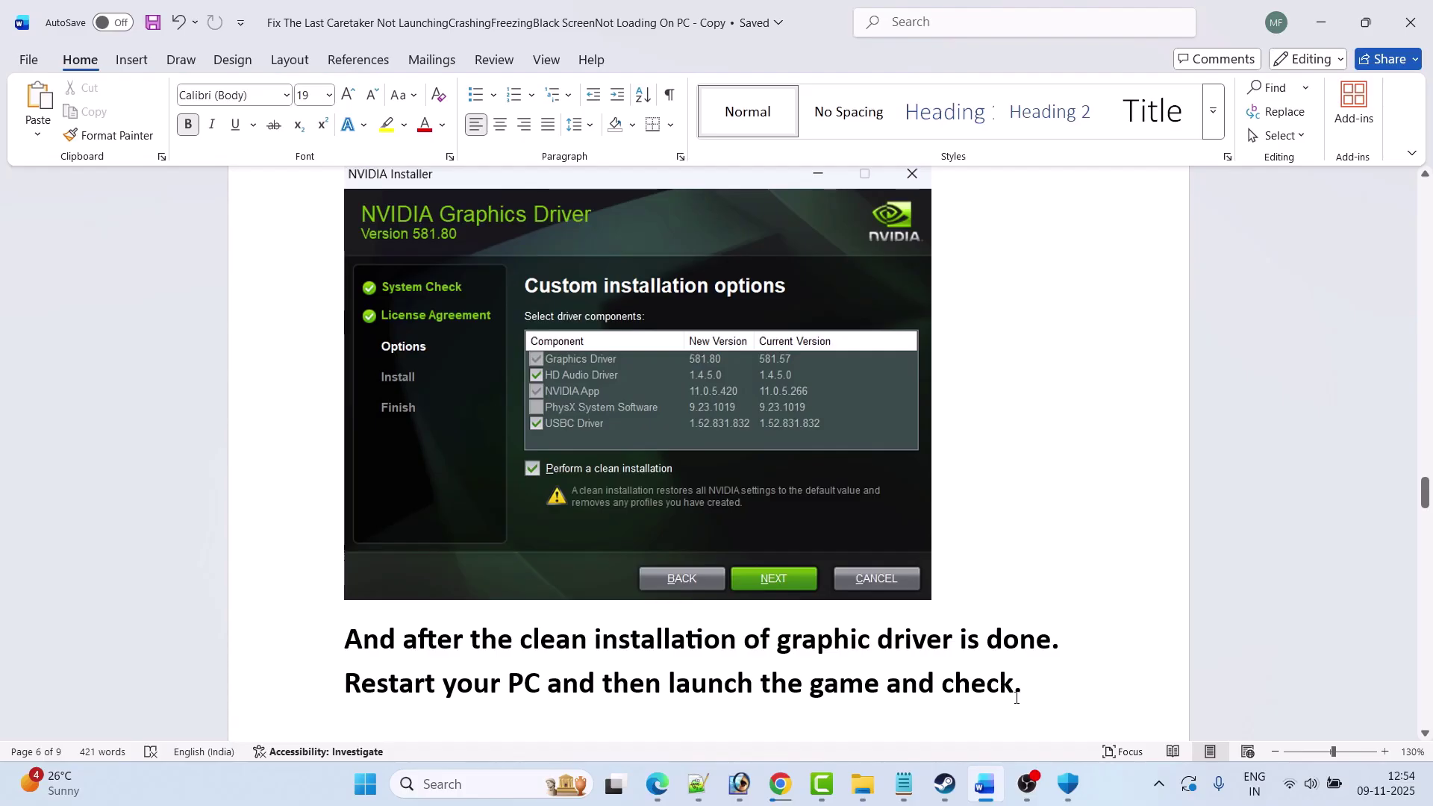
scroll(1019, 666, "down", 8)
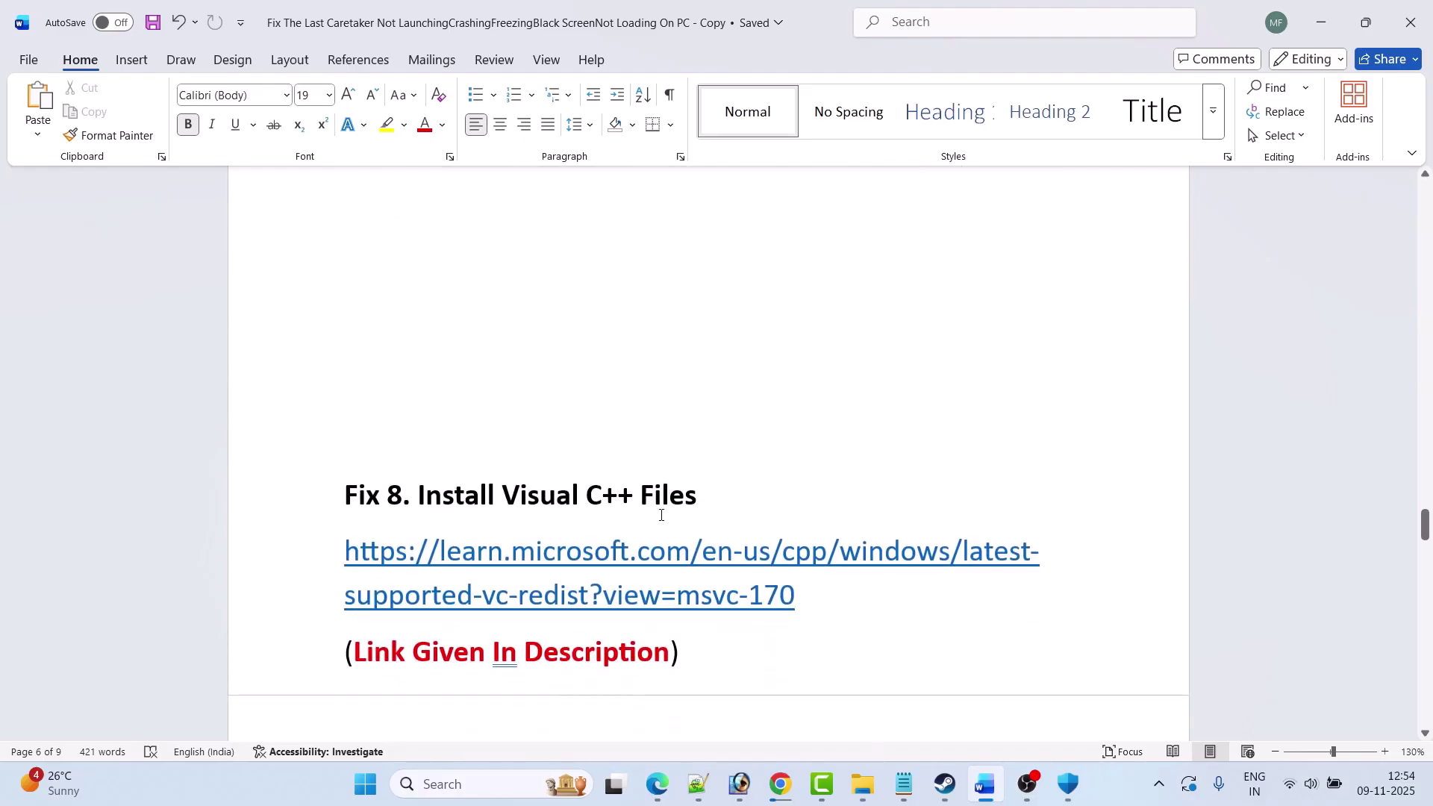
left_click_drag(699, 496, 416, 496)
left_click(803, 595)
left_click_drag(802, 594, 337, 569)
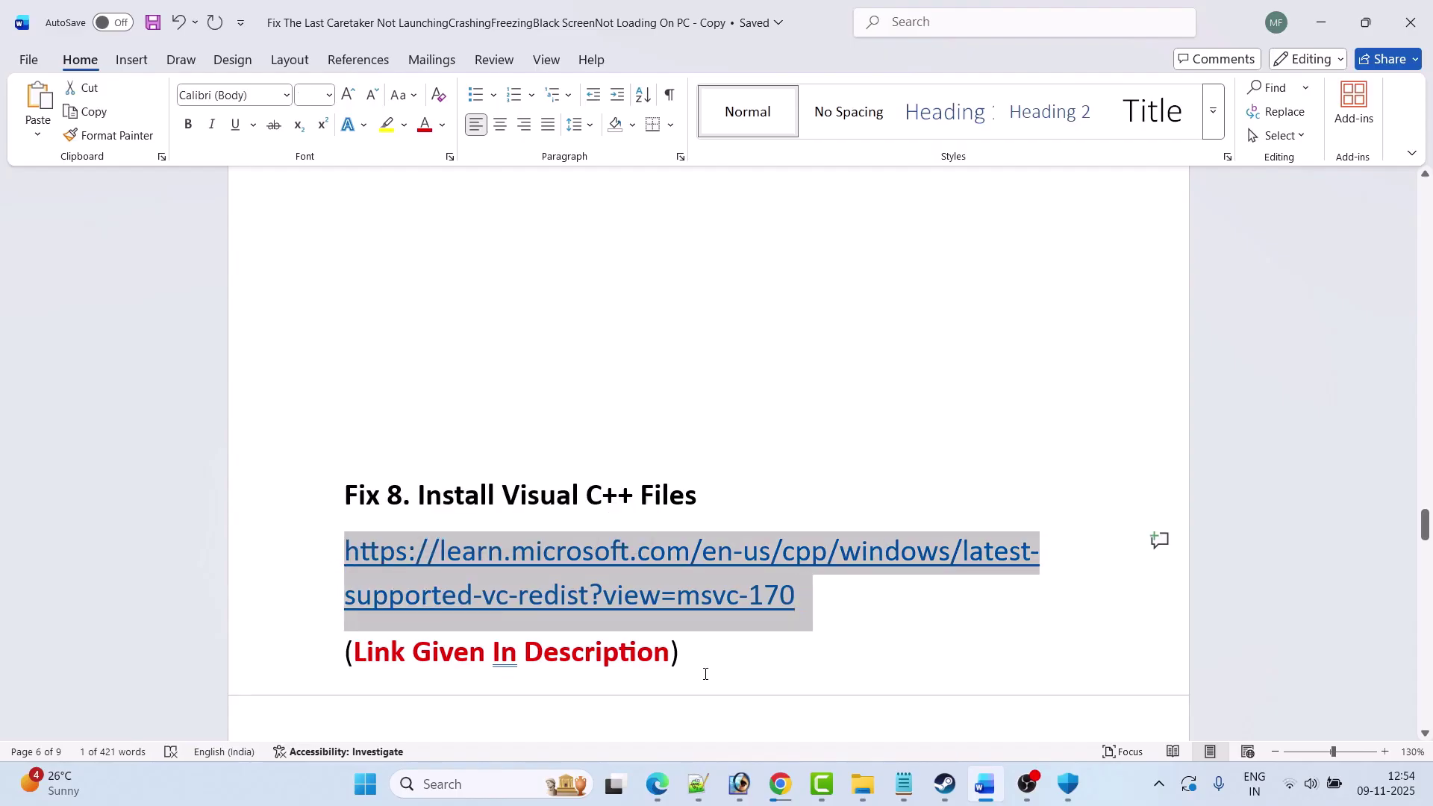
- Download the x64 and x86 Visual C++ redistributables from the Microsoft Learn page in Chrome
left_click(780, 783)
left_click(678, 687)
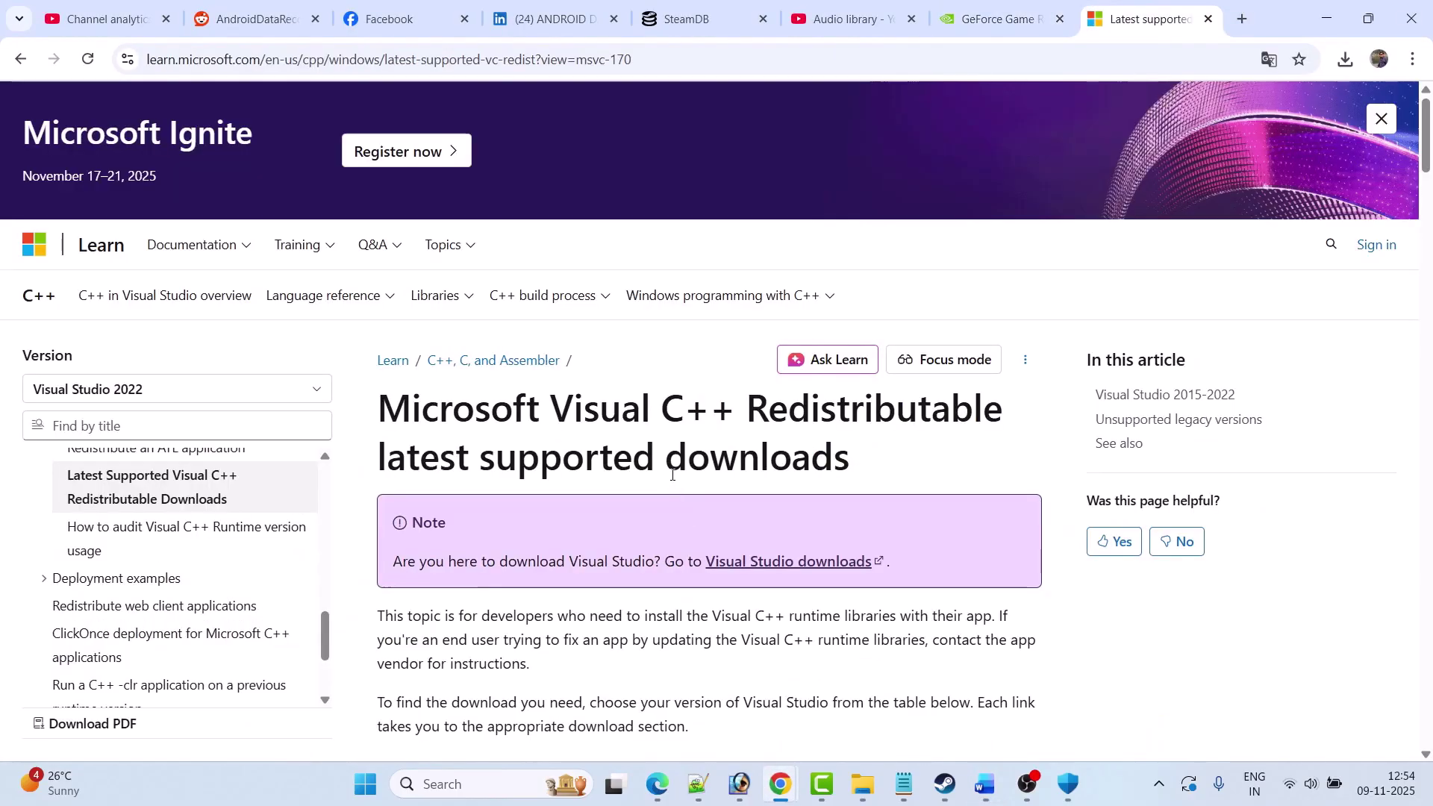
scroll(671, 474, "down", 20)
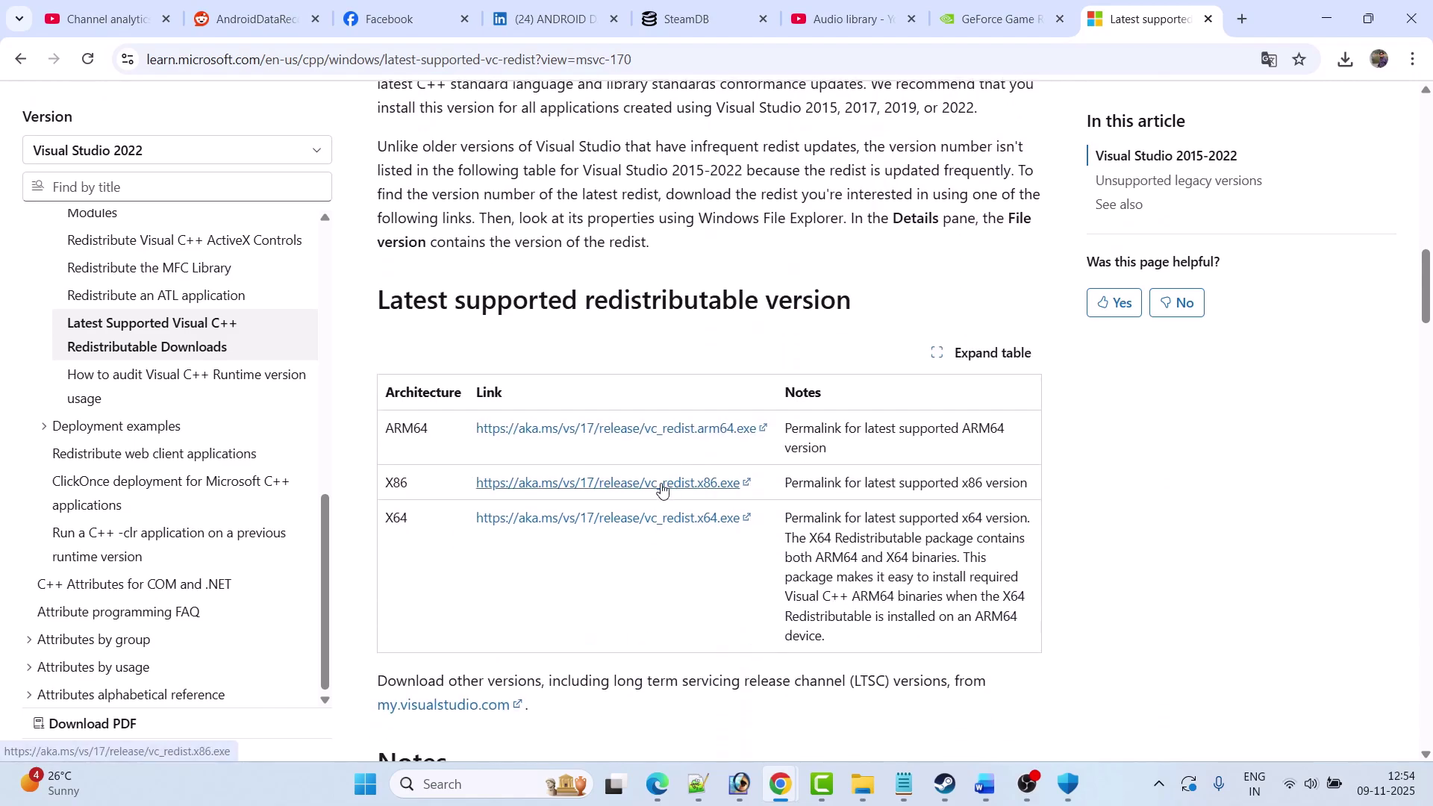
left_click(595, 522)
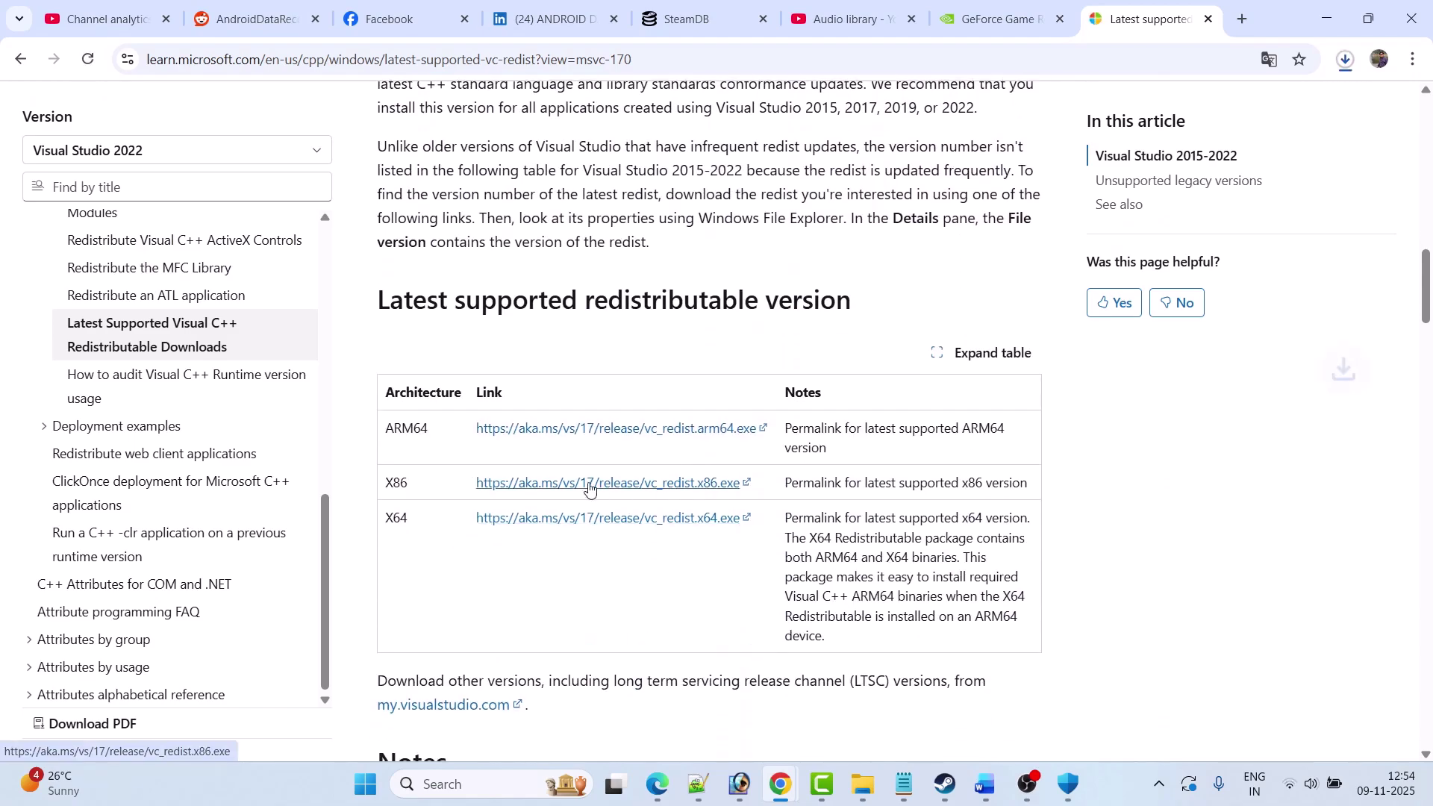
left_click(589, 487)
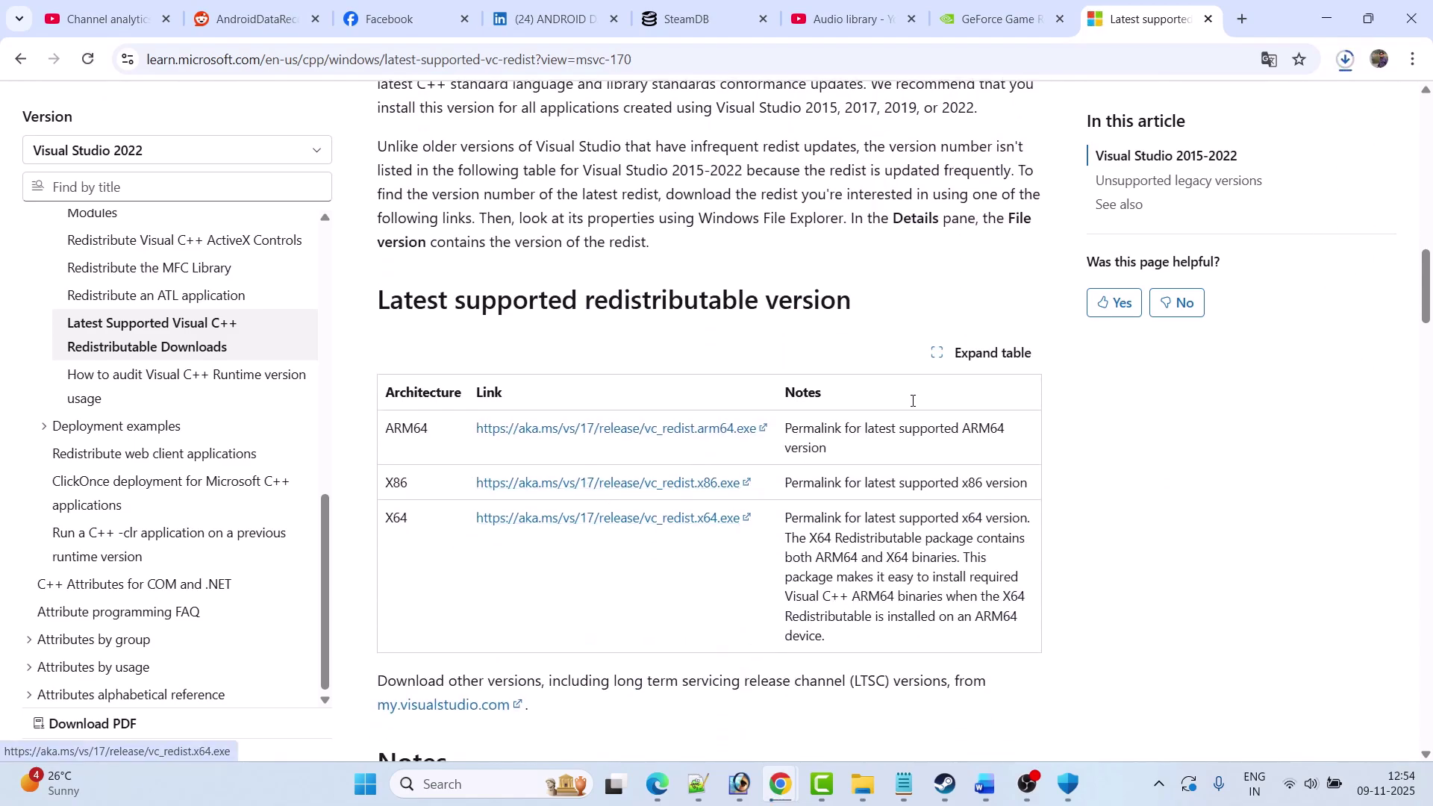
- Run both downloaded vc_redist installers from Chrome's downloads list and repair them
left_click(1344, 59)
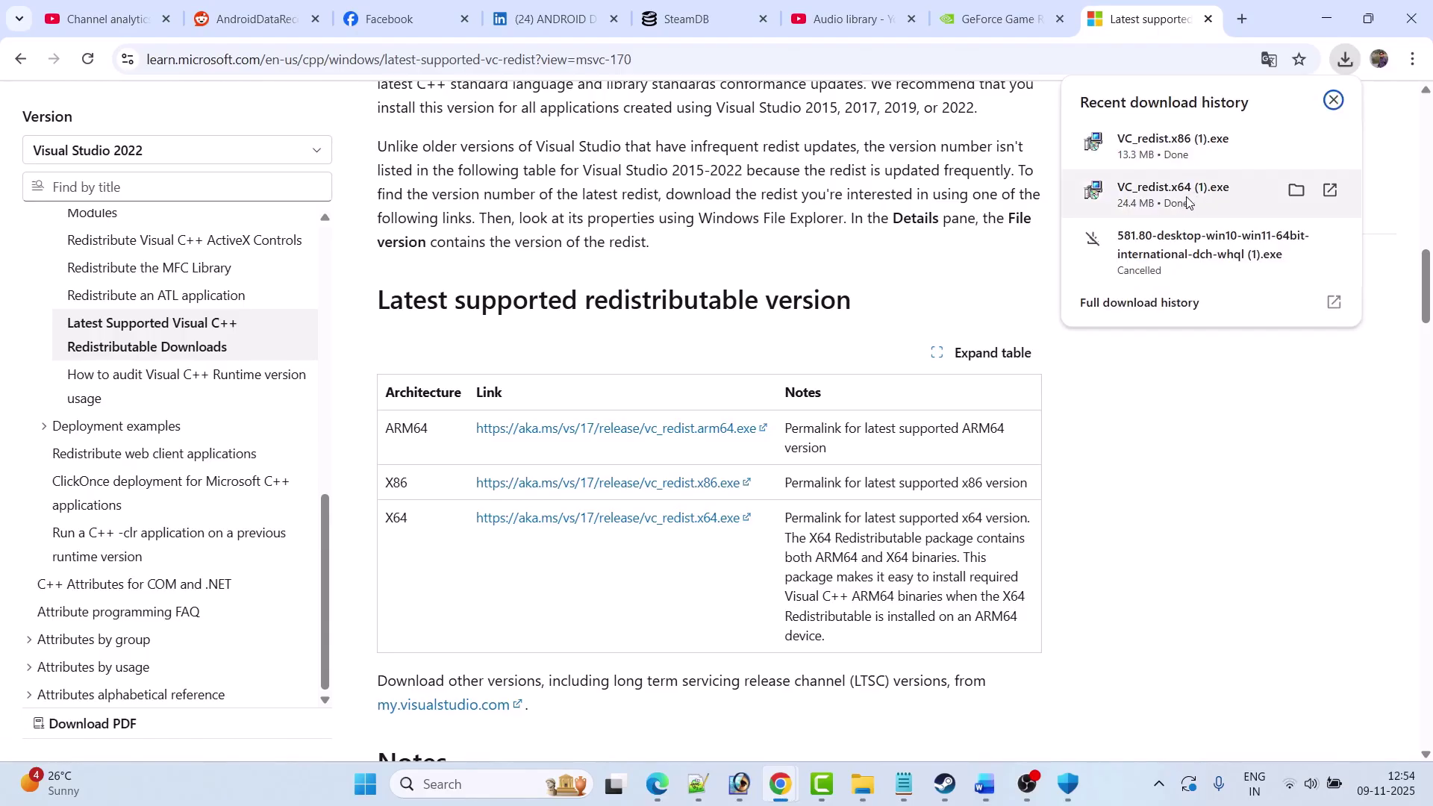
left_click(1187, 203)
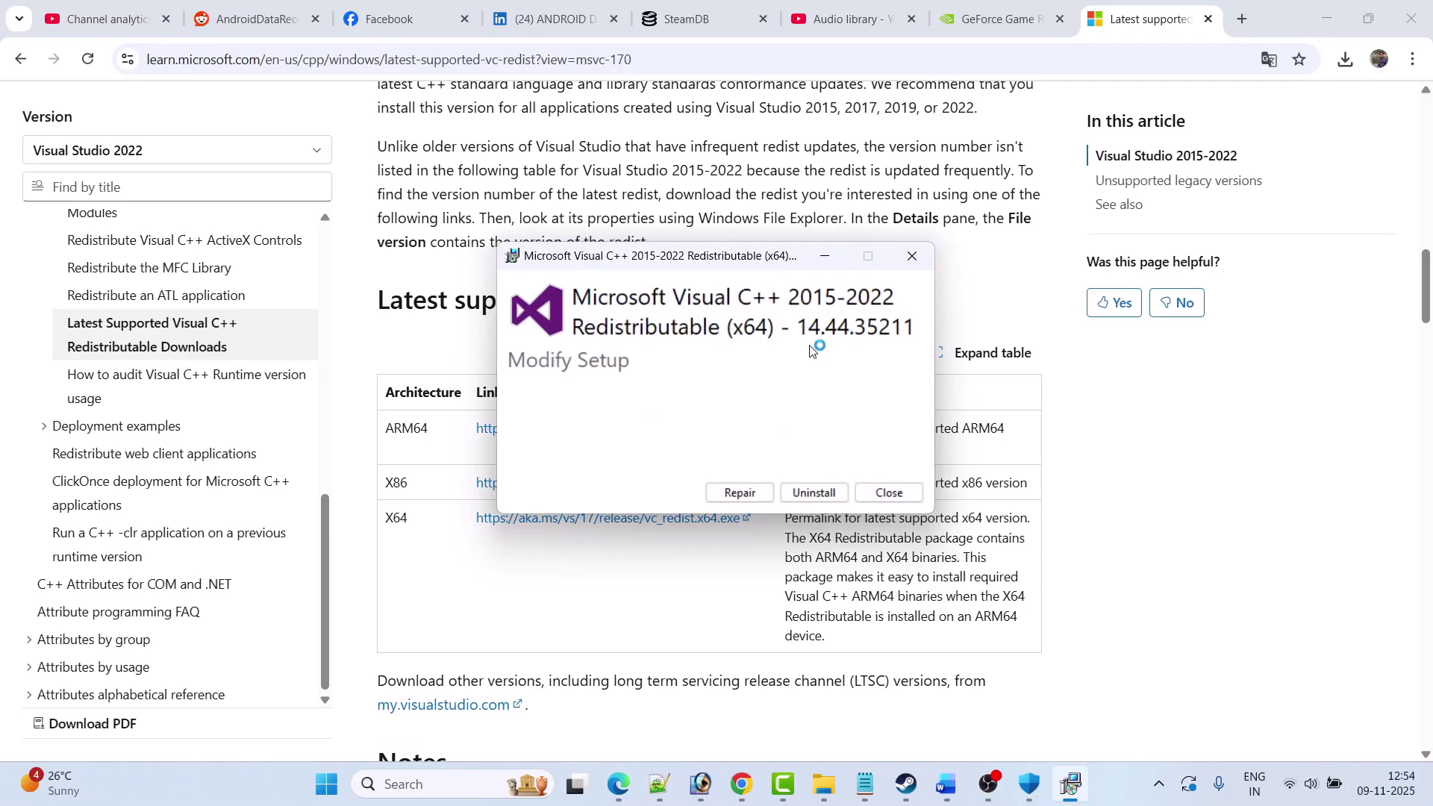
left_click(737, 494)
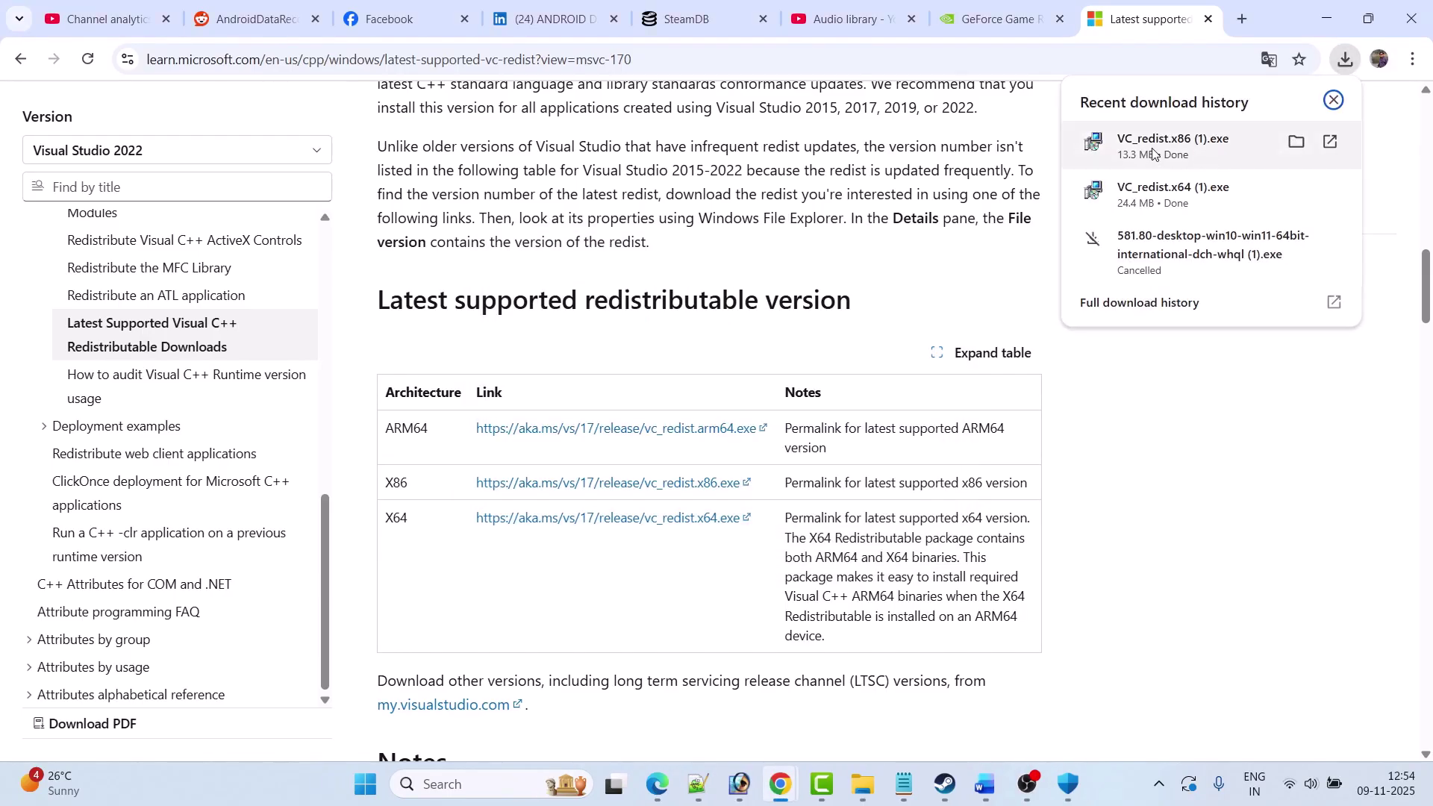
left_click(1201, 158)
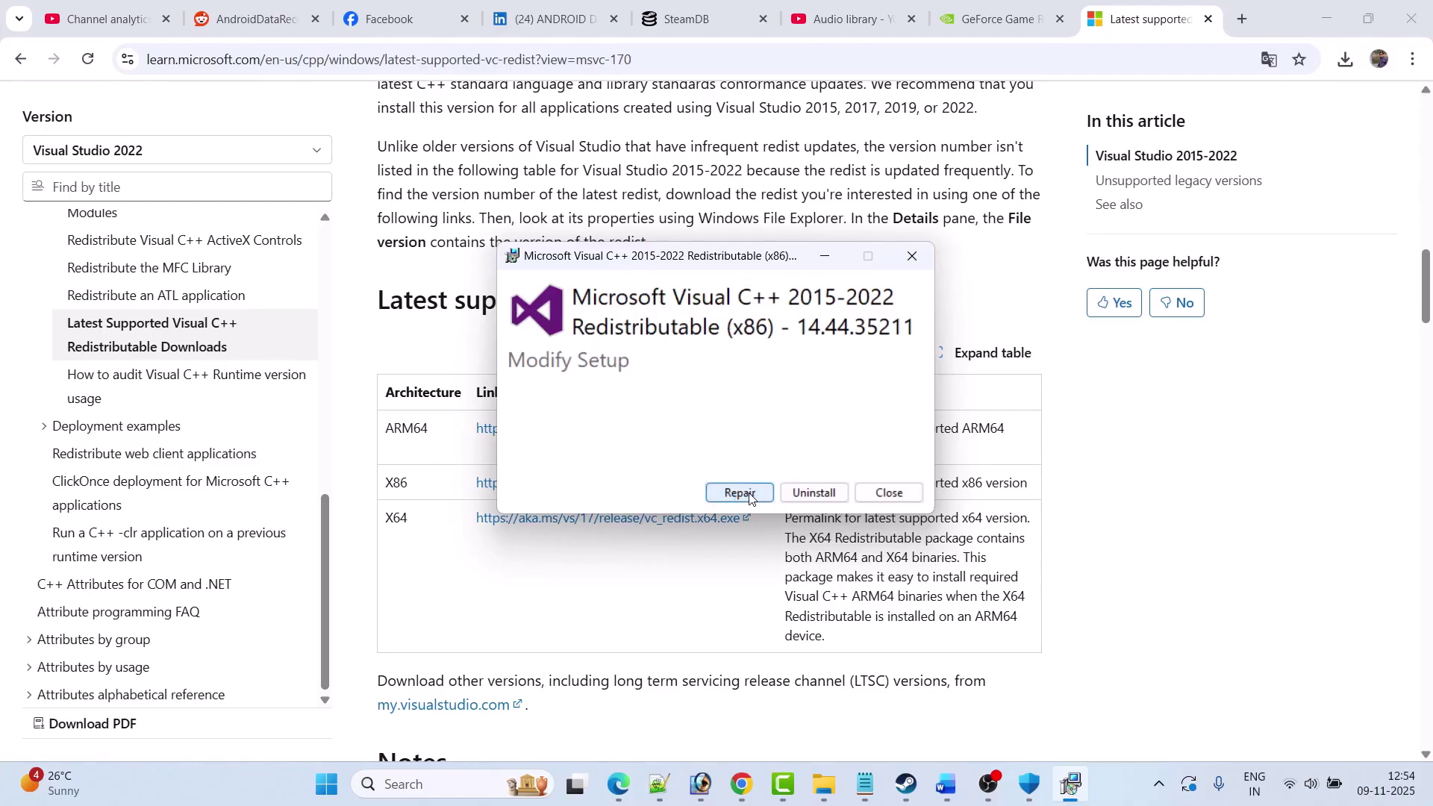
left_click(739, 493)
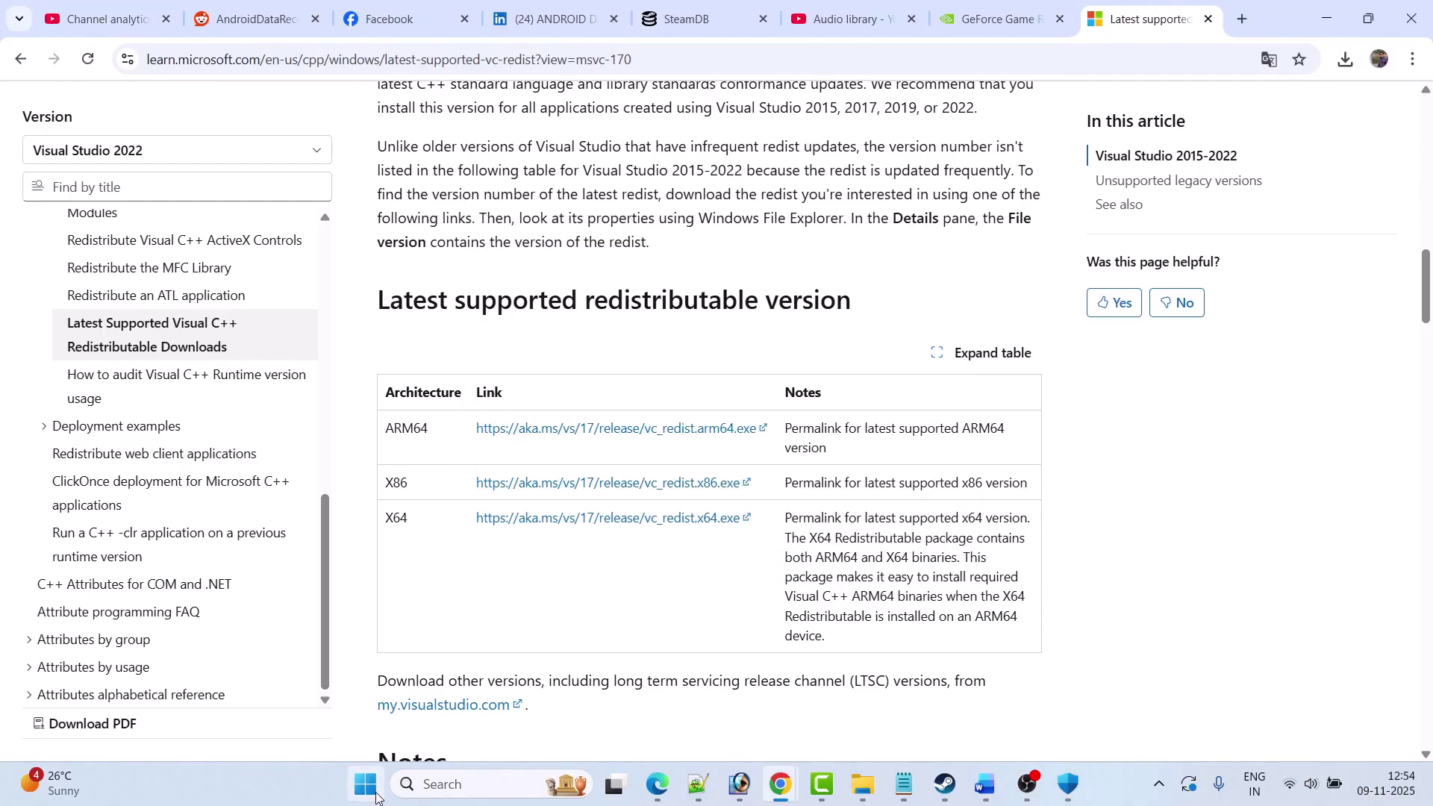
- Check the Start menu's Power > Restart option and return to the Steam library
key("super")
left_click(947, 719)
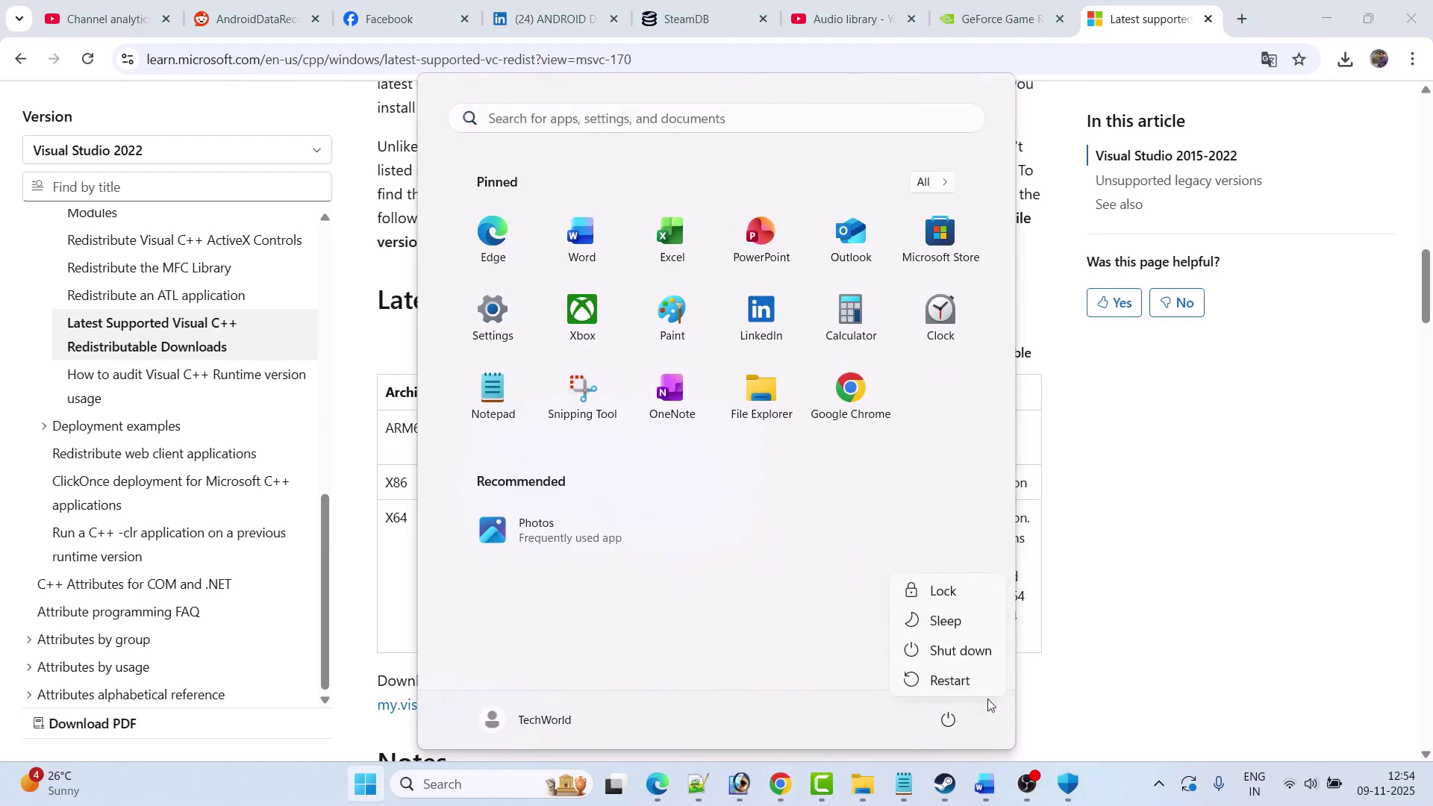
left_click(950, 679)
left_click(944, 784)
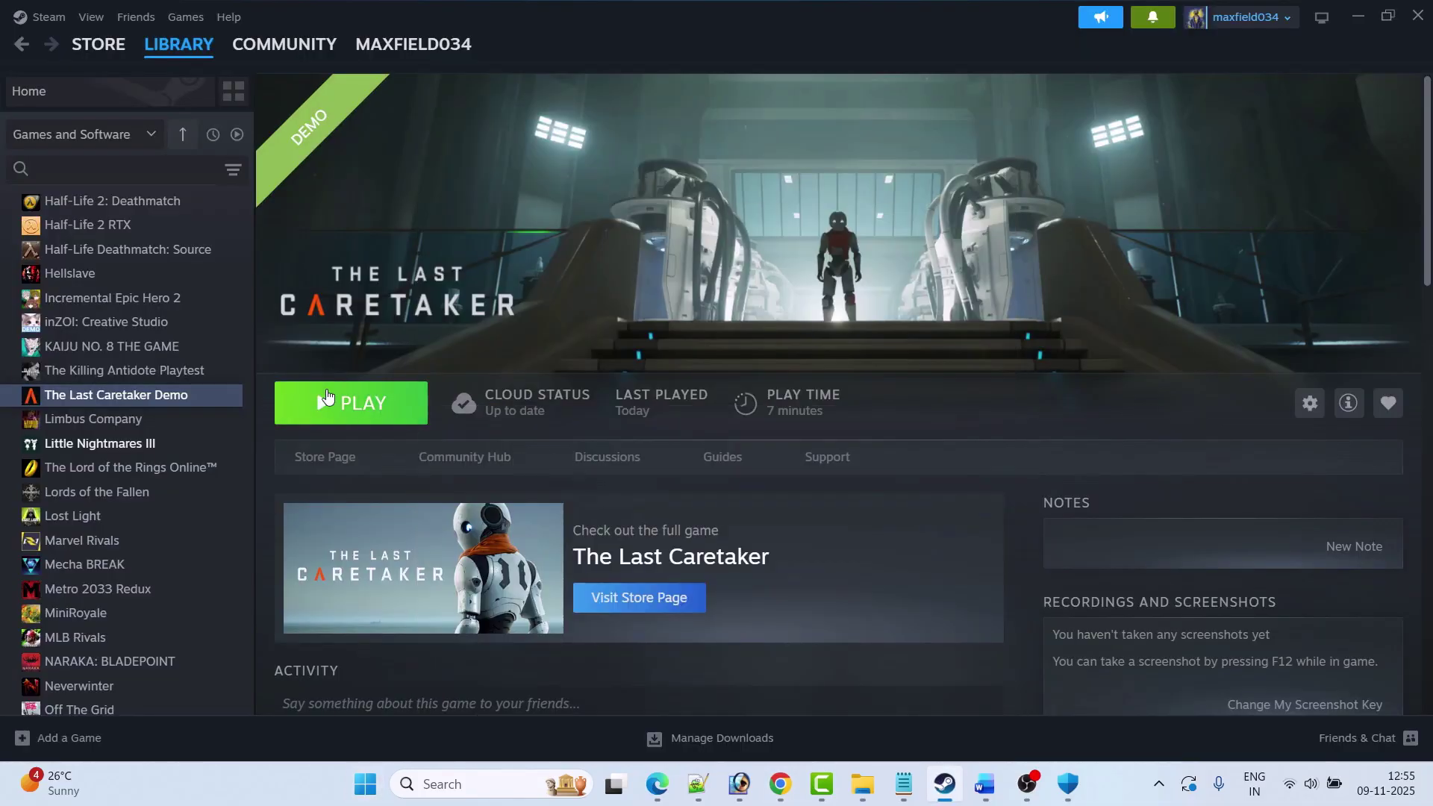
- Read the Fix 9 Steam overlay notes in the Word guide, selecting the overlay heading text
left_click(985, 784)
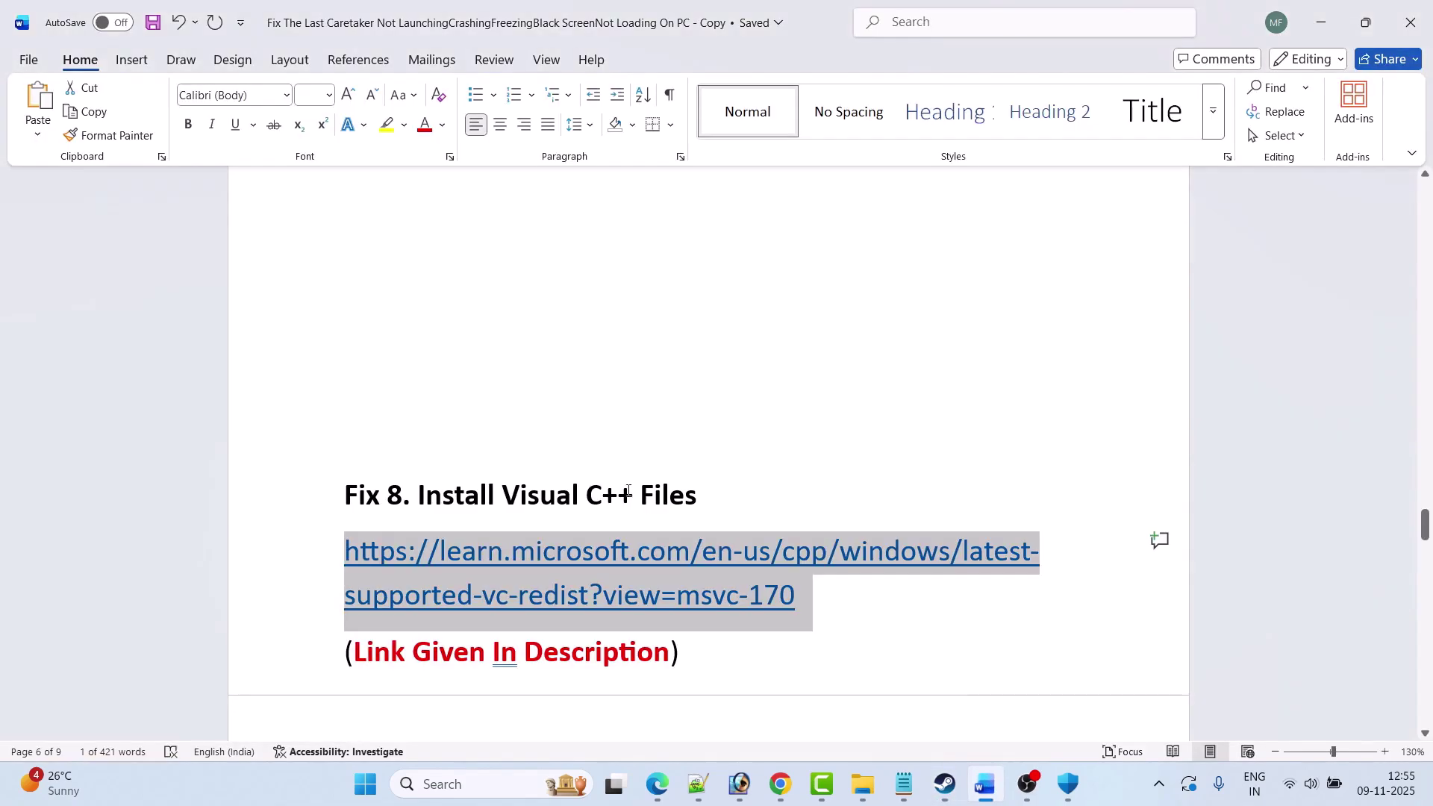
scroll(635, 504, "down", 6)
scroll(635, 504, "down", 3)
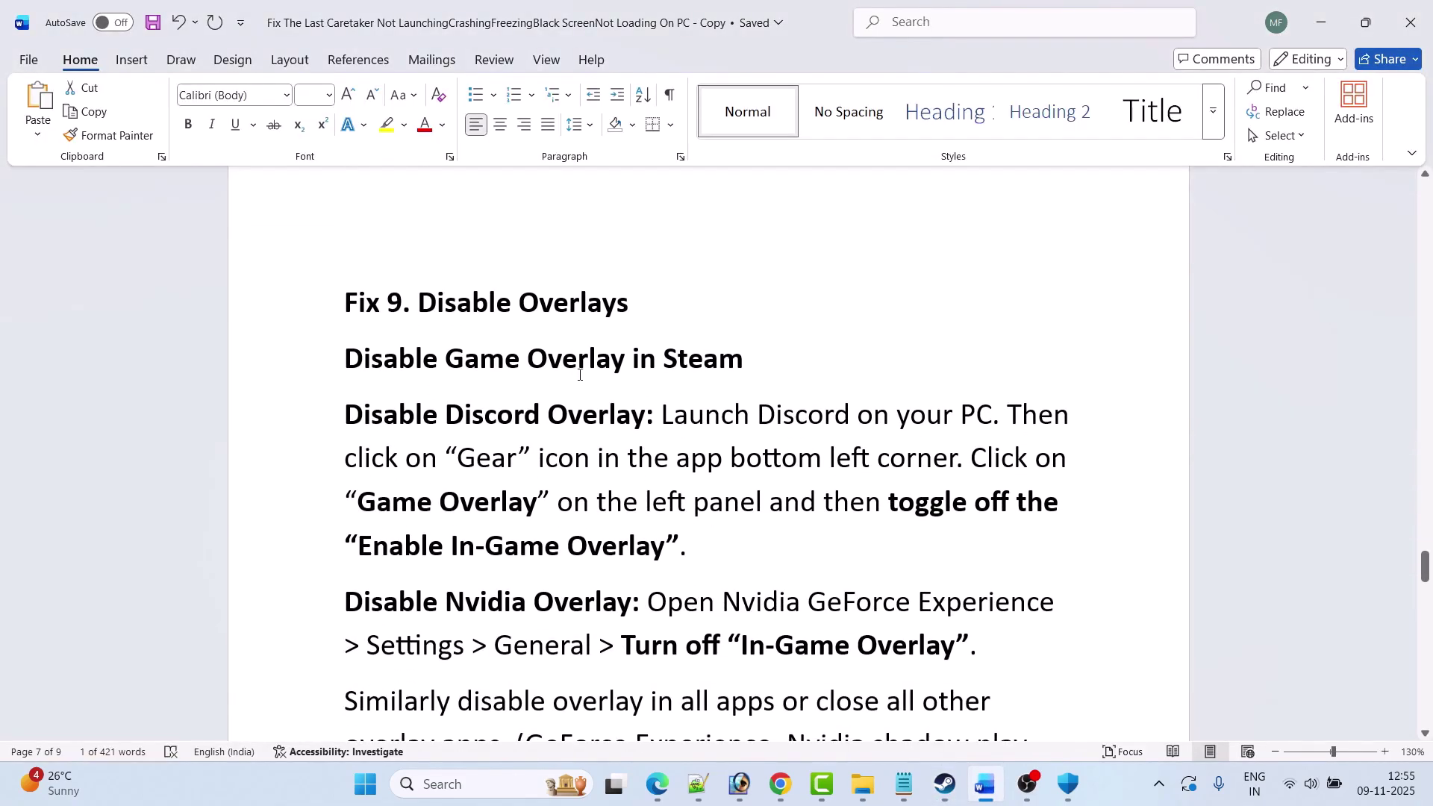
left_click(539, 392)
scroll(540, 391, "down", 1)
left_click_drag(446, 300, 743, 302)
- In The Last Caretaker Demo's Properties, toggle 'Enable the Steam Overlay while in-game' off and back on
left_click(777, 395)
left_click(945, 783)
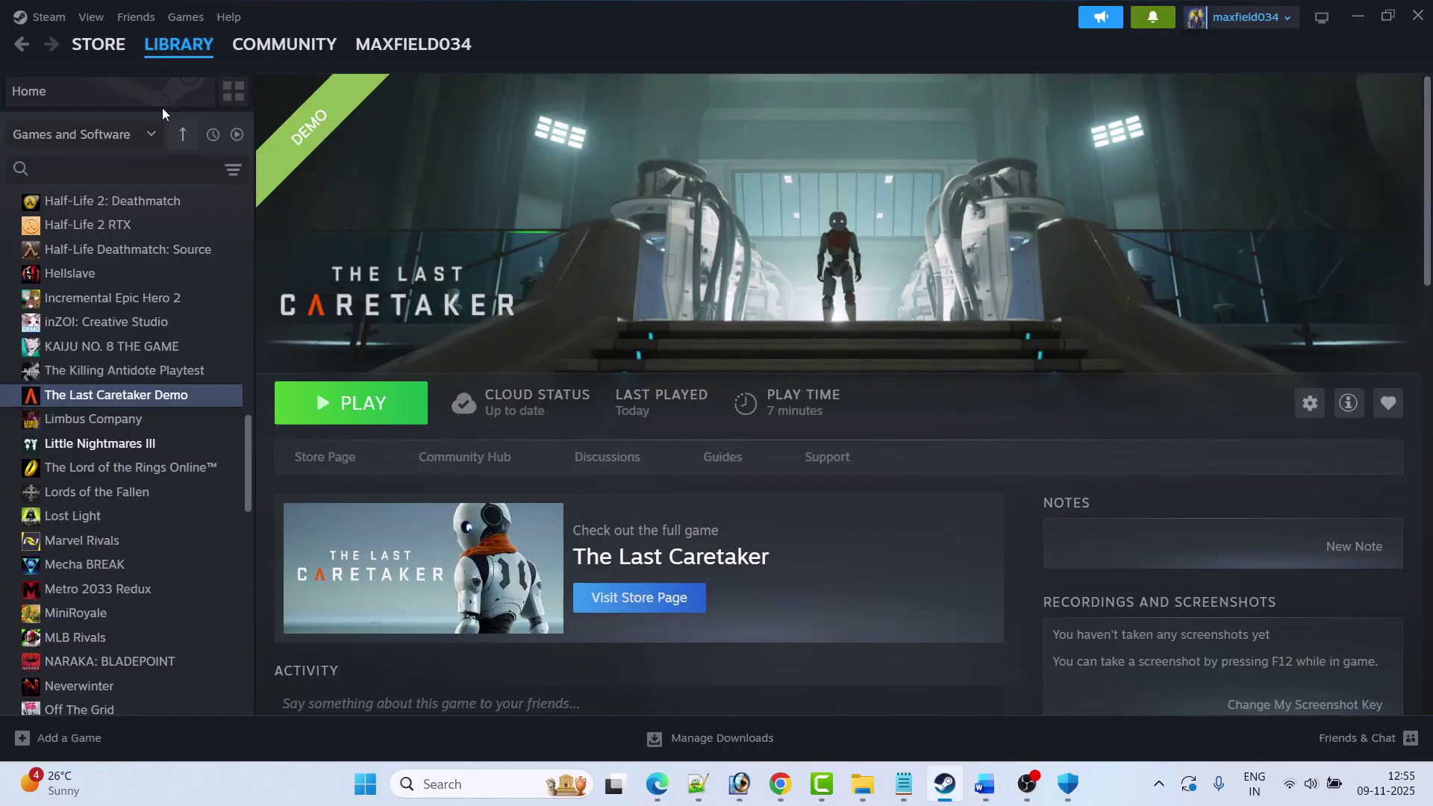
mouse_move(190, 43)
right_click(151, 400)
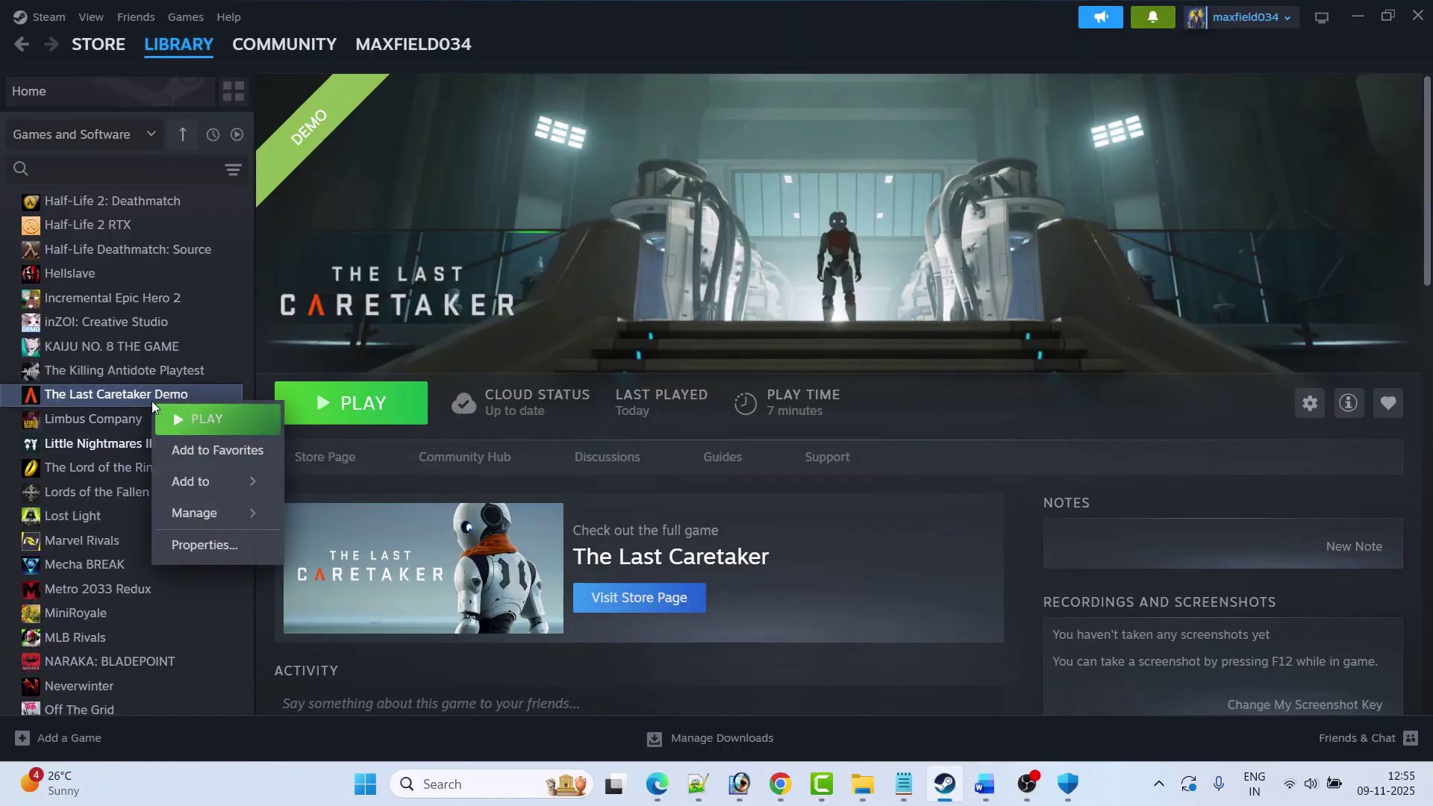
mouse_move(216, 520)
left_click(204, 545)
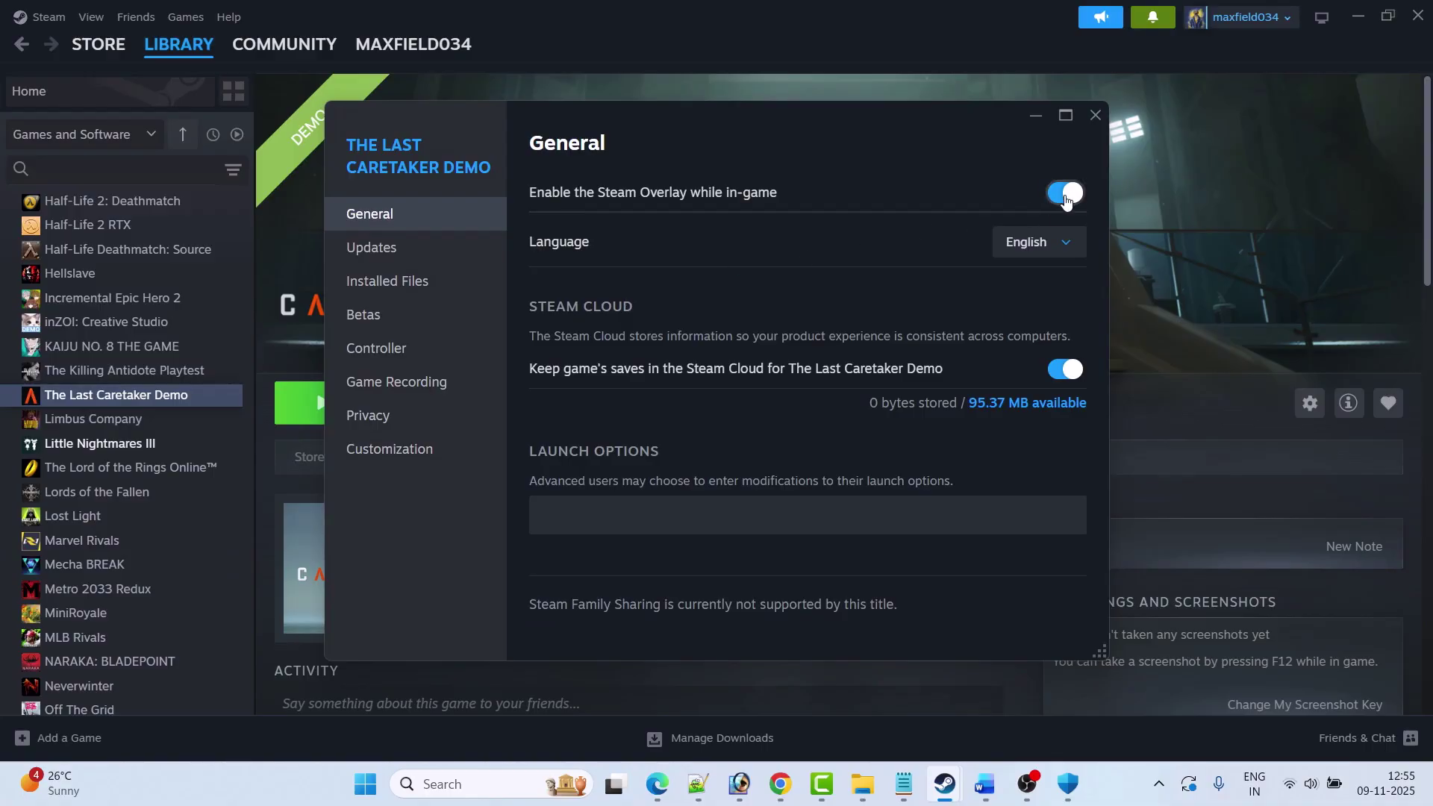
left_click(1062, 196)
left_click(1062, 194)
left_click(1064, 192)
left_click(1064, 193)
key("alt+Tab")
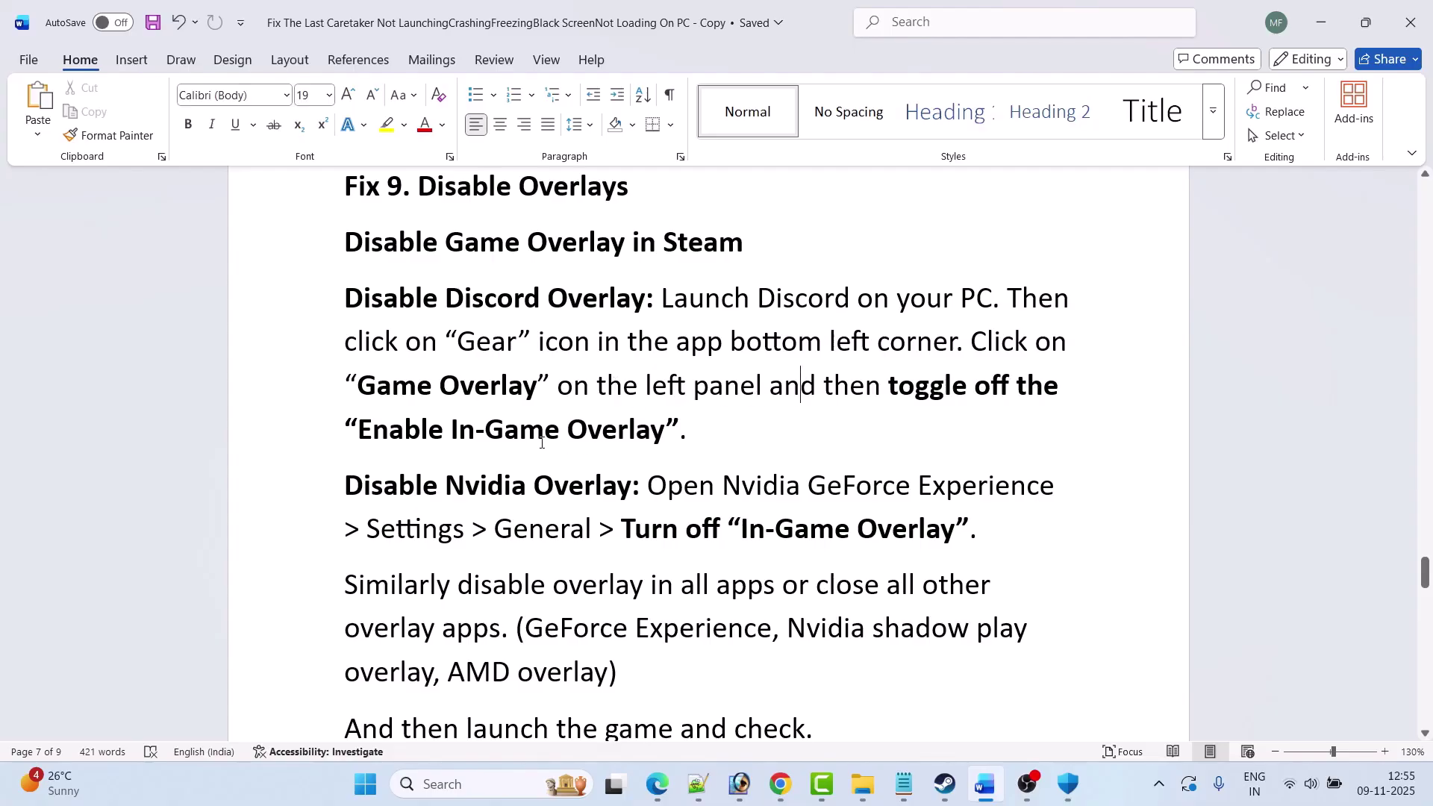
- Scroll past Fix 9 overlays and Fix 10 conflicting programs to reach 'Fix 11. Update Windows'
scroll(694, 435, "down", 3)
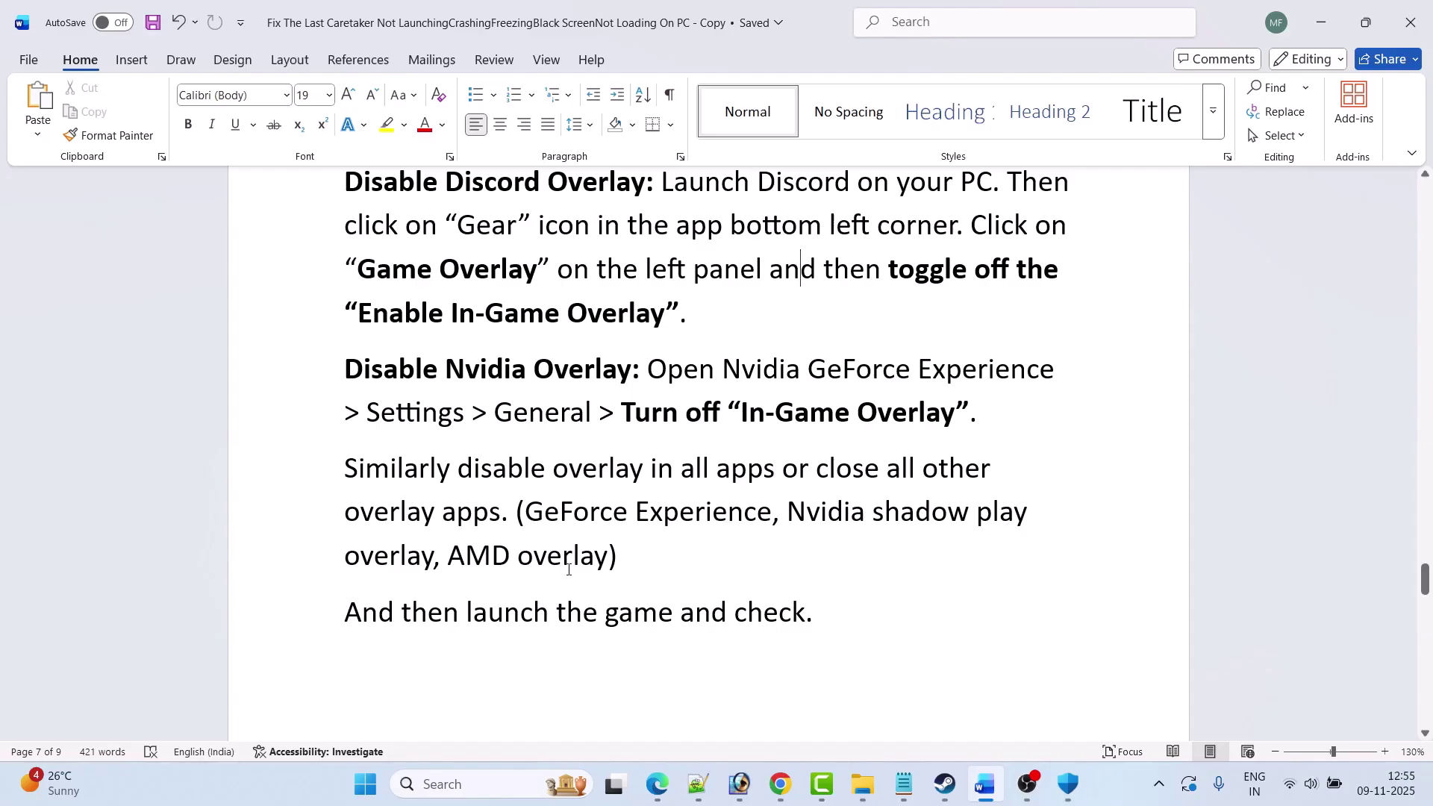
scroll(649, 552, "down", 2)
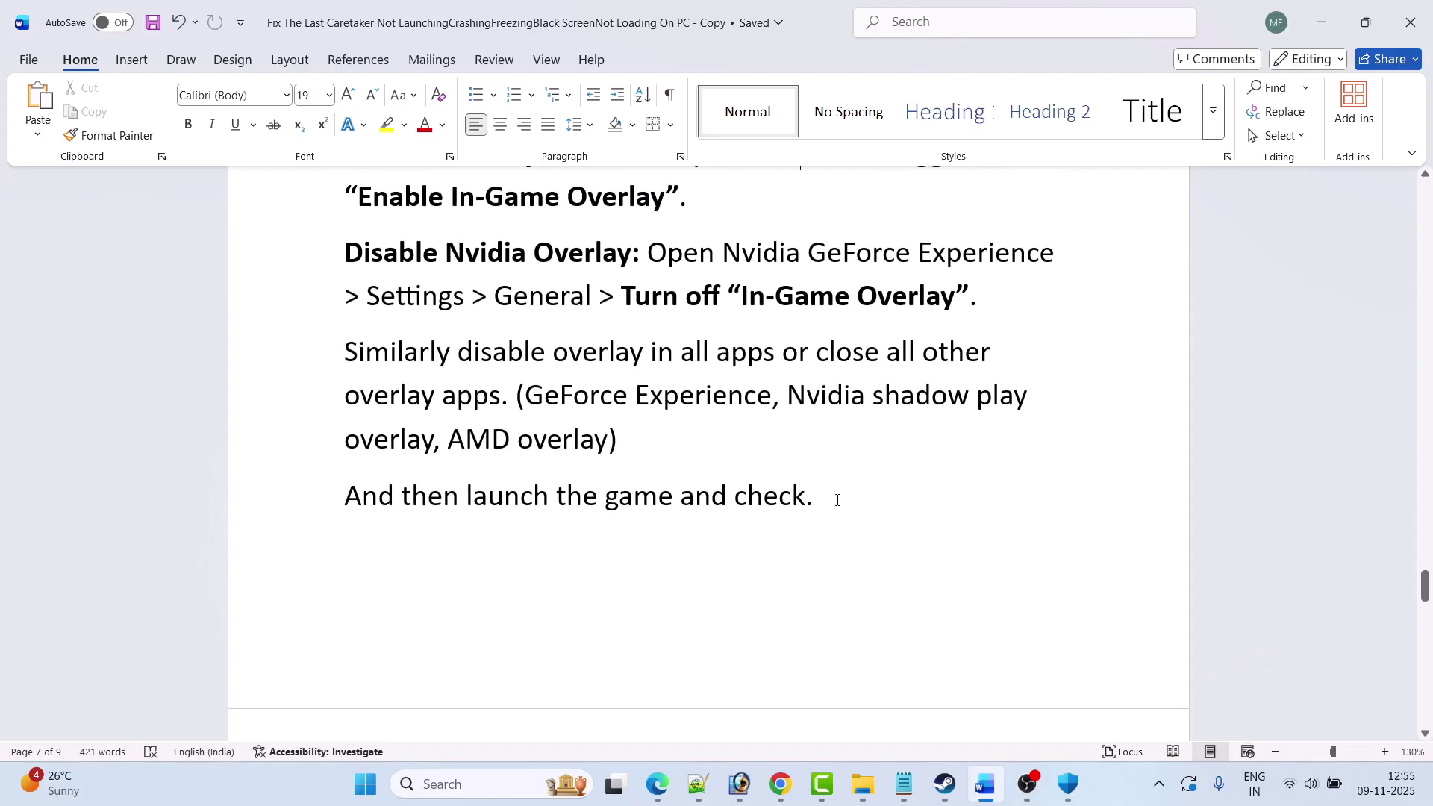
scroll(835, 496, "down", 10)
scroll(825, 518, "down", 1)
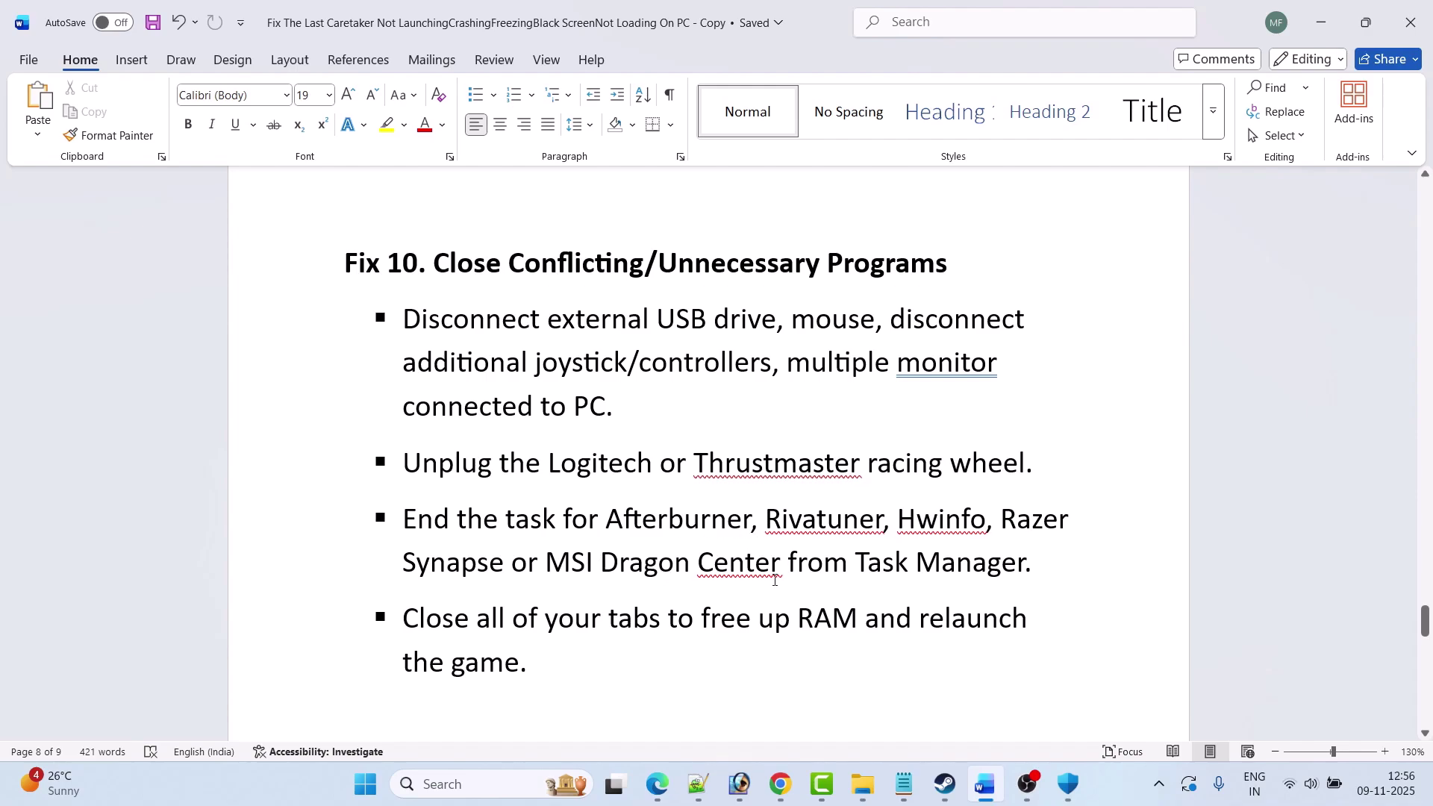
scroll(975, 565, "down", 1)
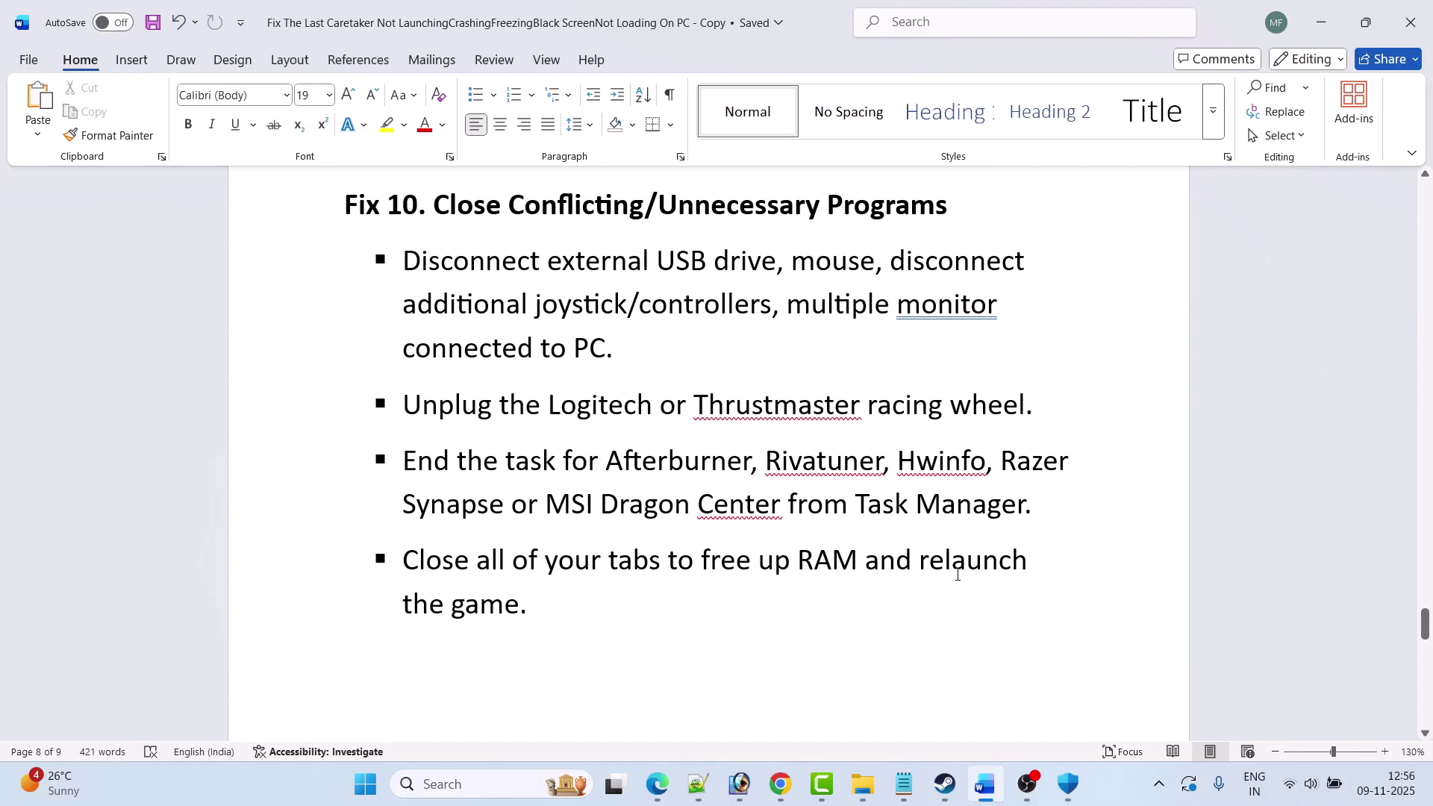
scroll(957, 574, "down", 5)
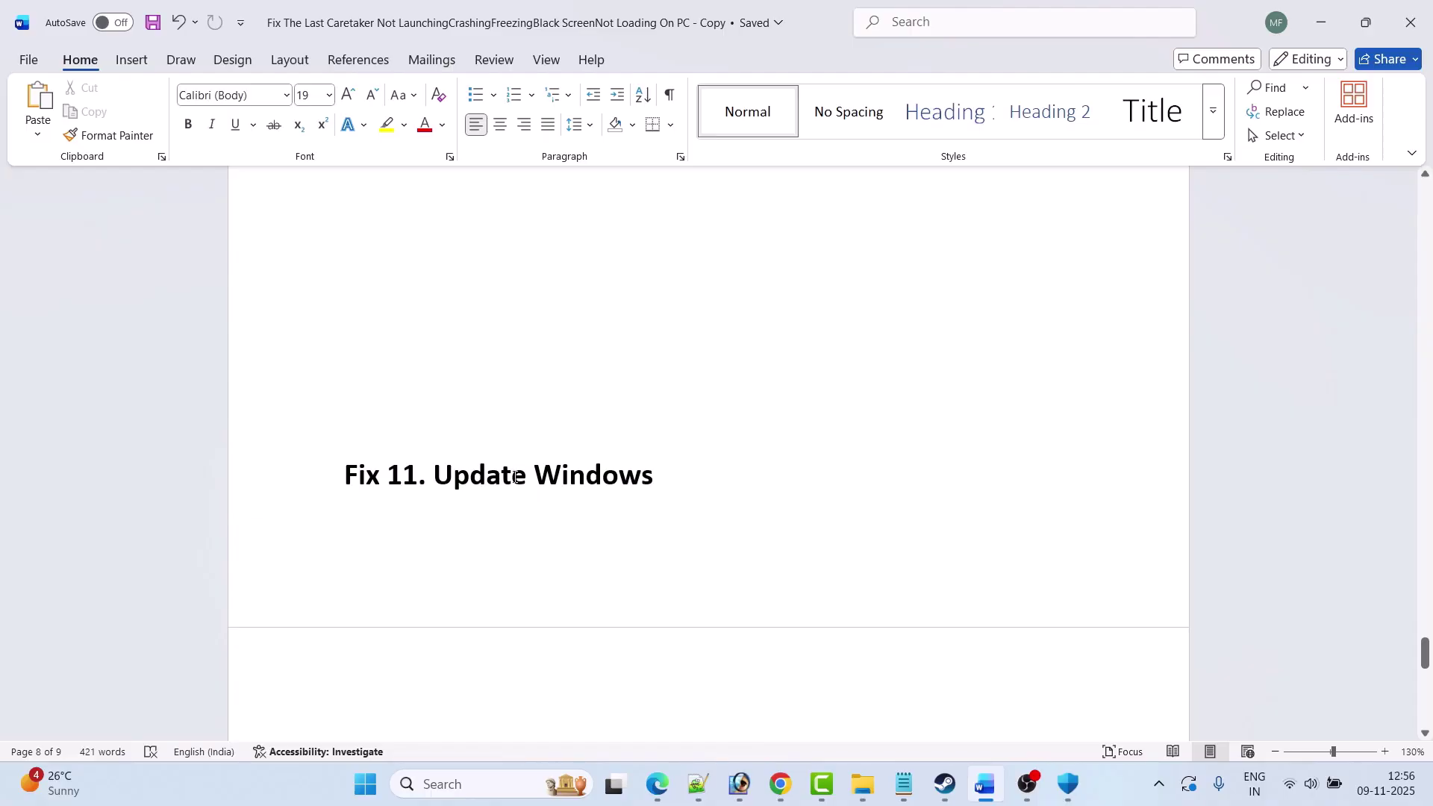
- Retry the failed cumulative update on the Windows Update page of Settings
key("super")
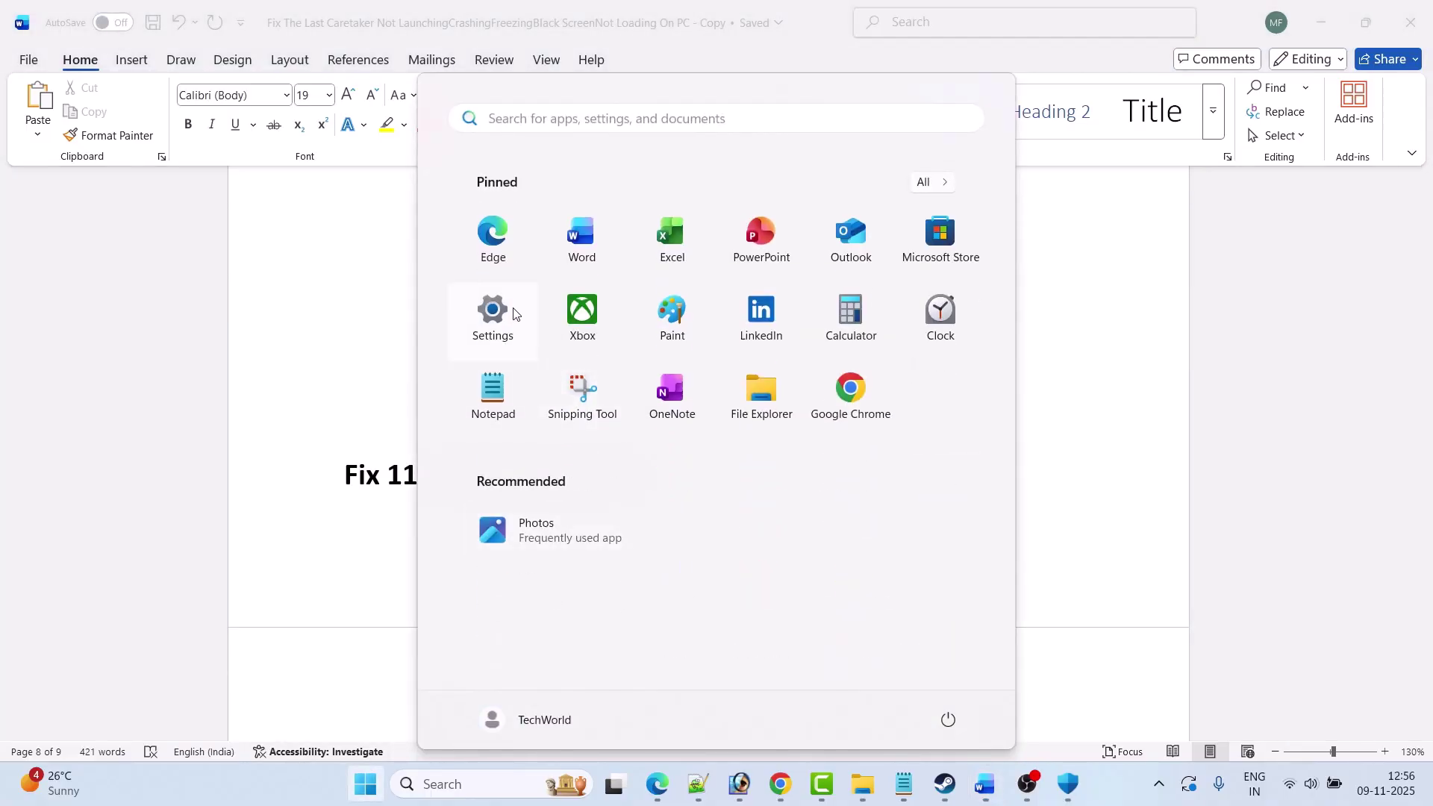
left_click(506, 308)
left_click(118, 570)
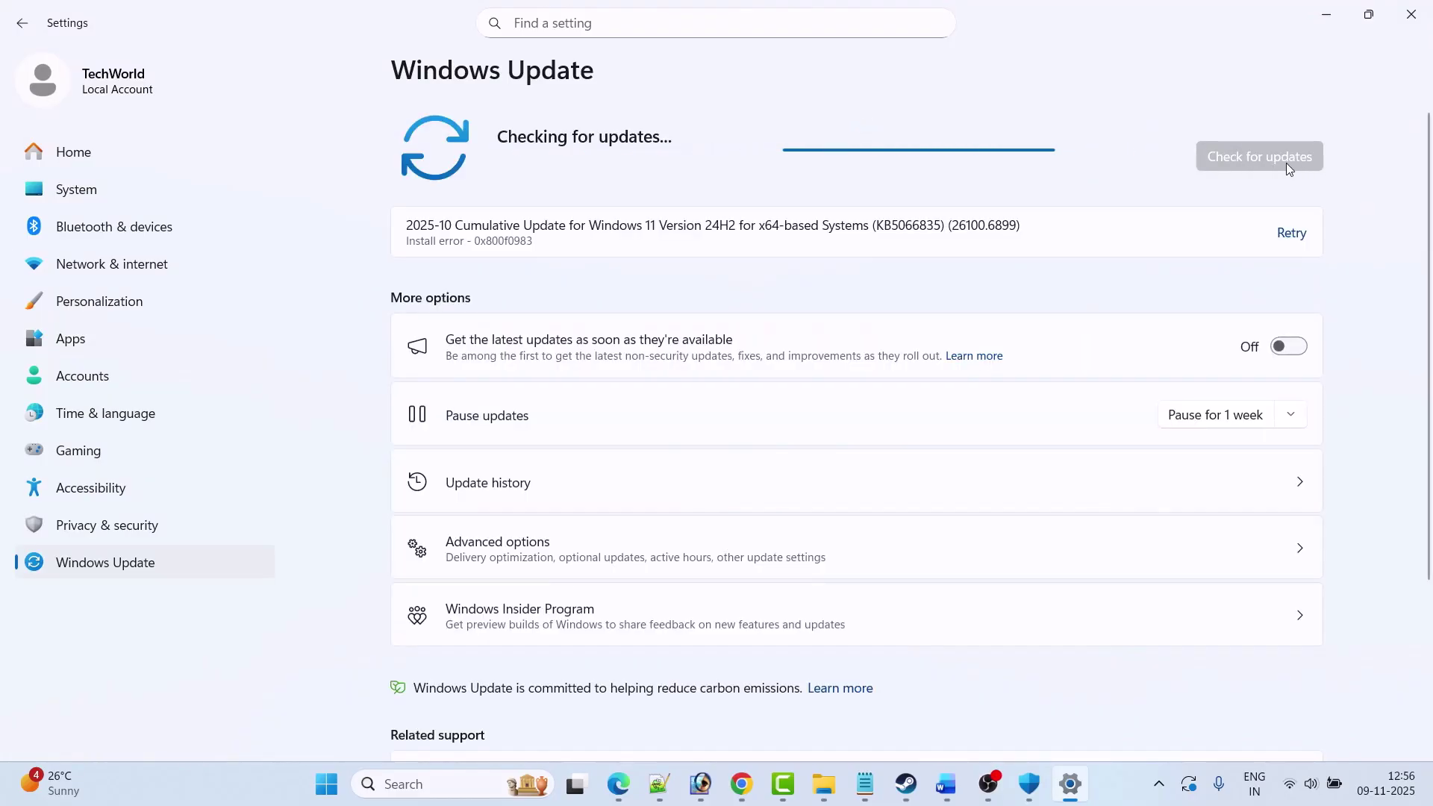
left_click(1282, 238)
- Open and dismiss the Start menu power options, then bring The Last Caretaker Demo's Steam library page forward
left_click(326, 783)
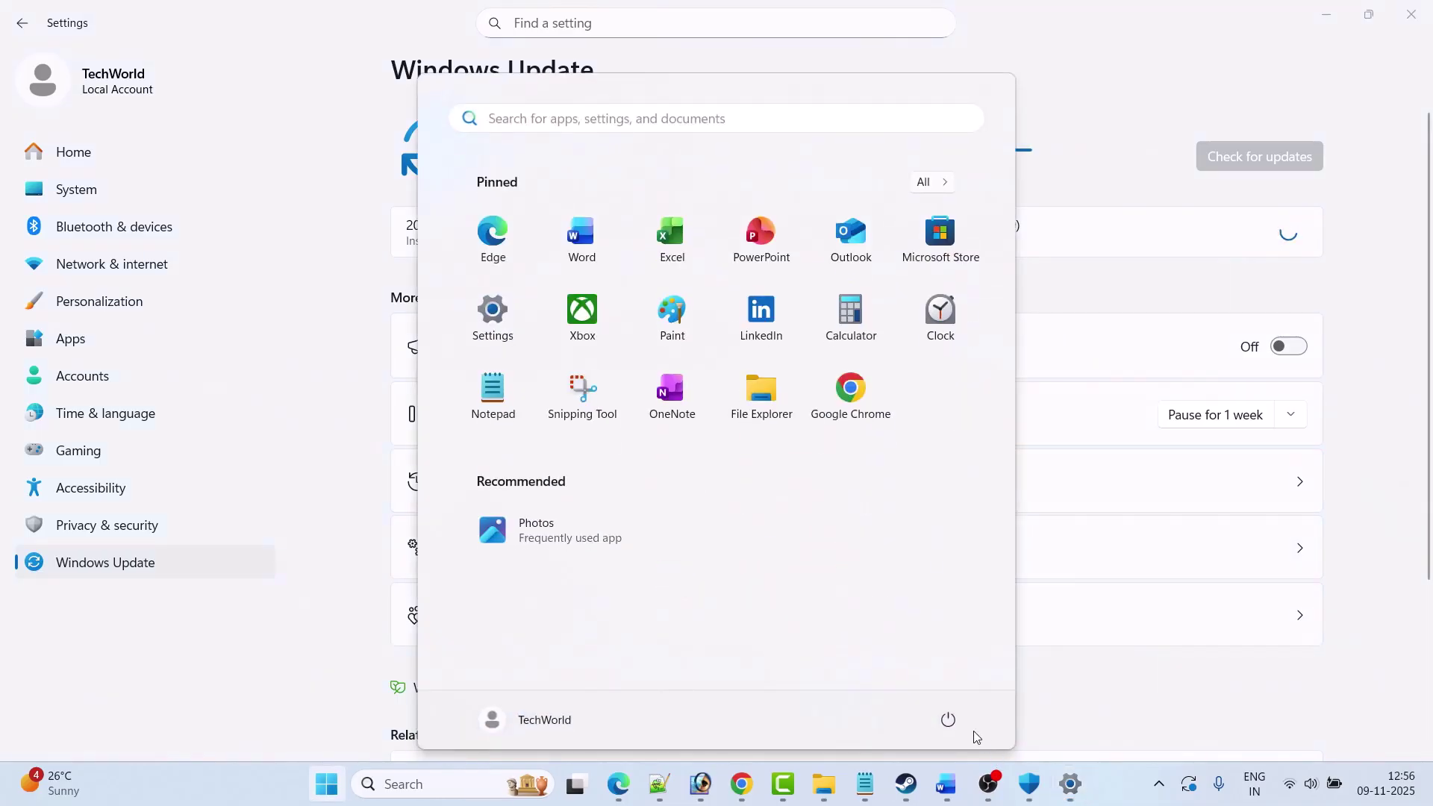
left_click(961, 718)
left_click(1119, 691)
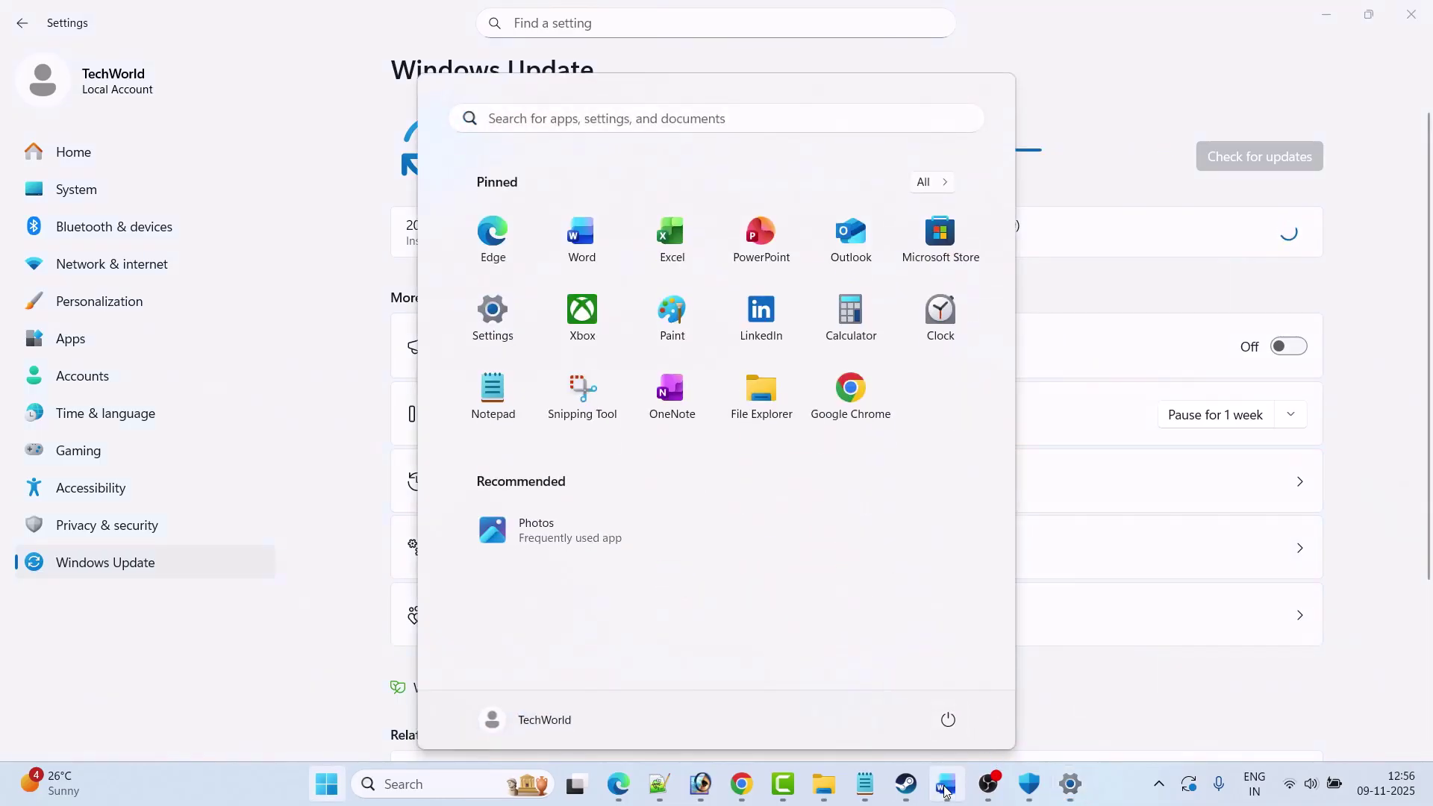
left_click(905, 785)
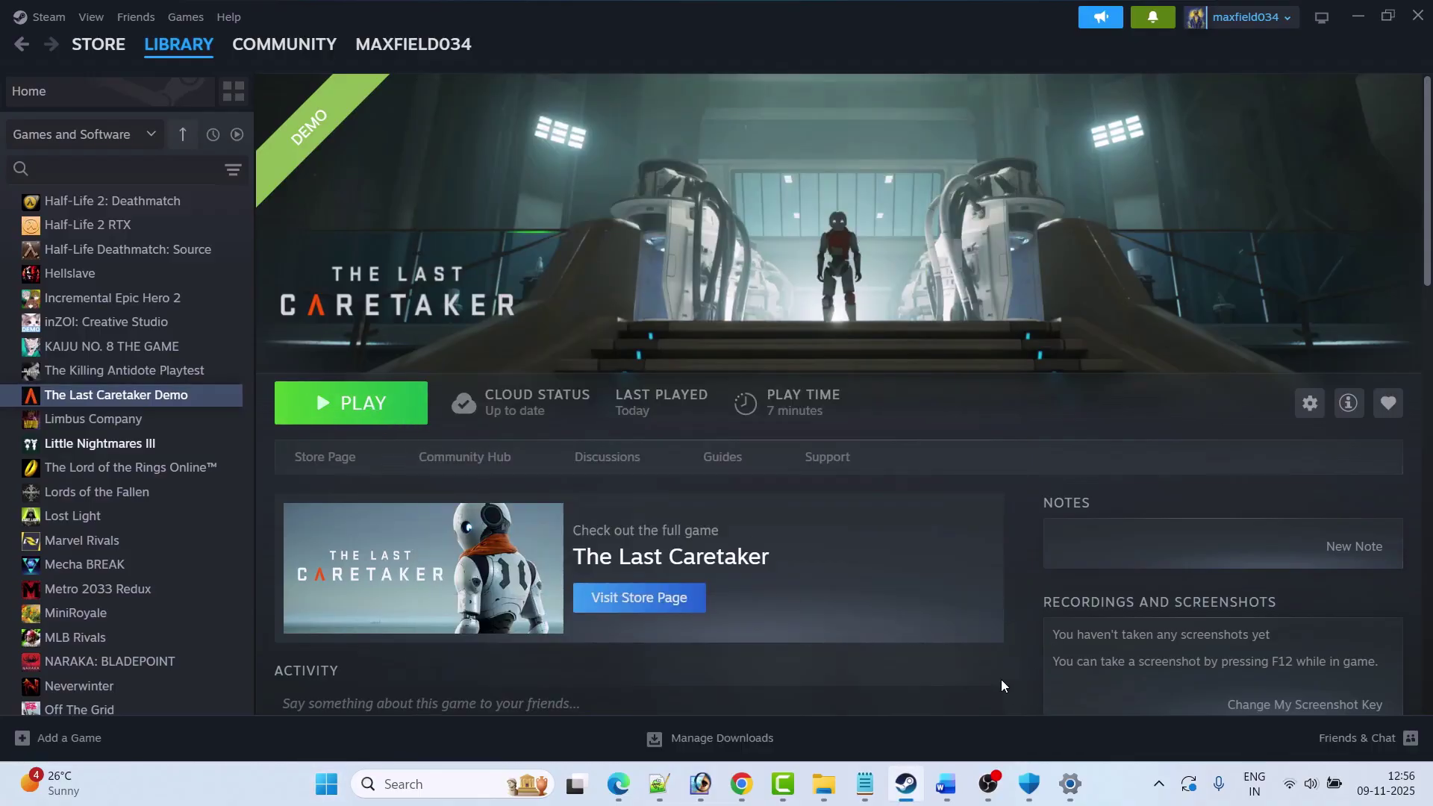
- In Fix 12, highlight 'Uninstall/Re-Install the game' and the C Drive (SSD Drive) text
left_click(945, 783)
scroll(526, 491, "down", 6)
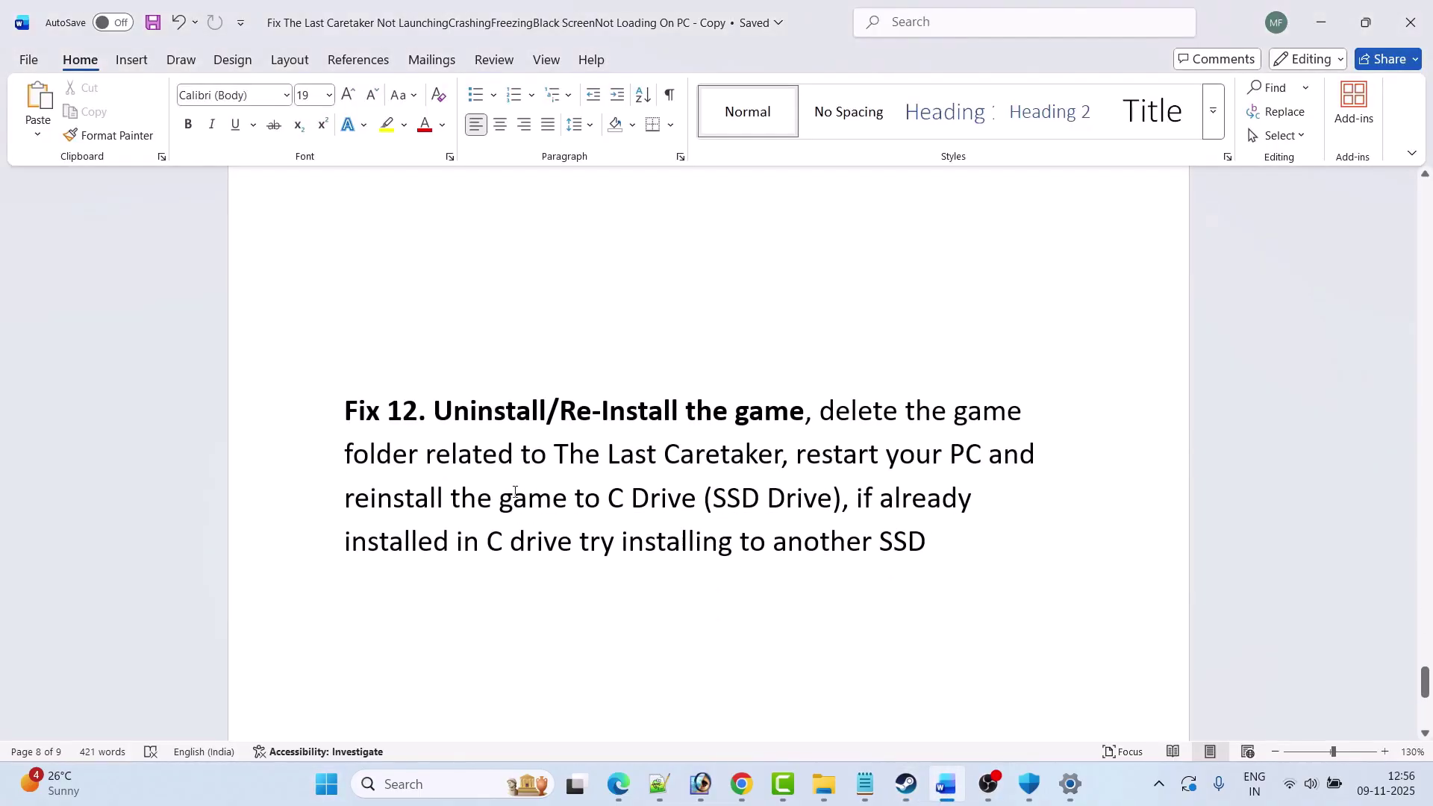
left_click_drag(434, 415, 804, 415)
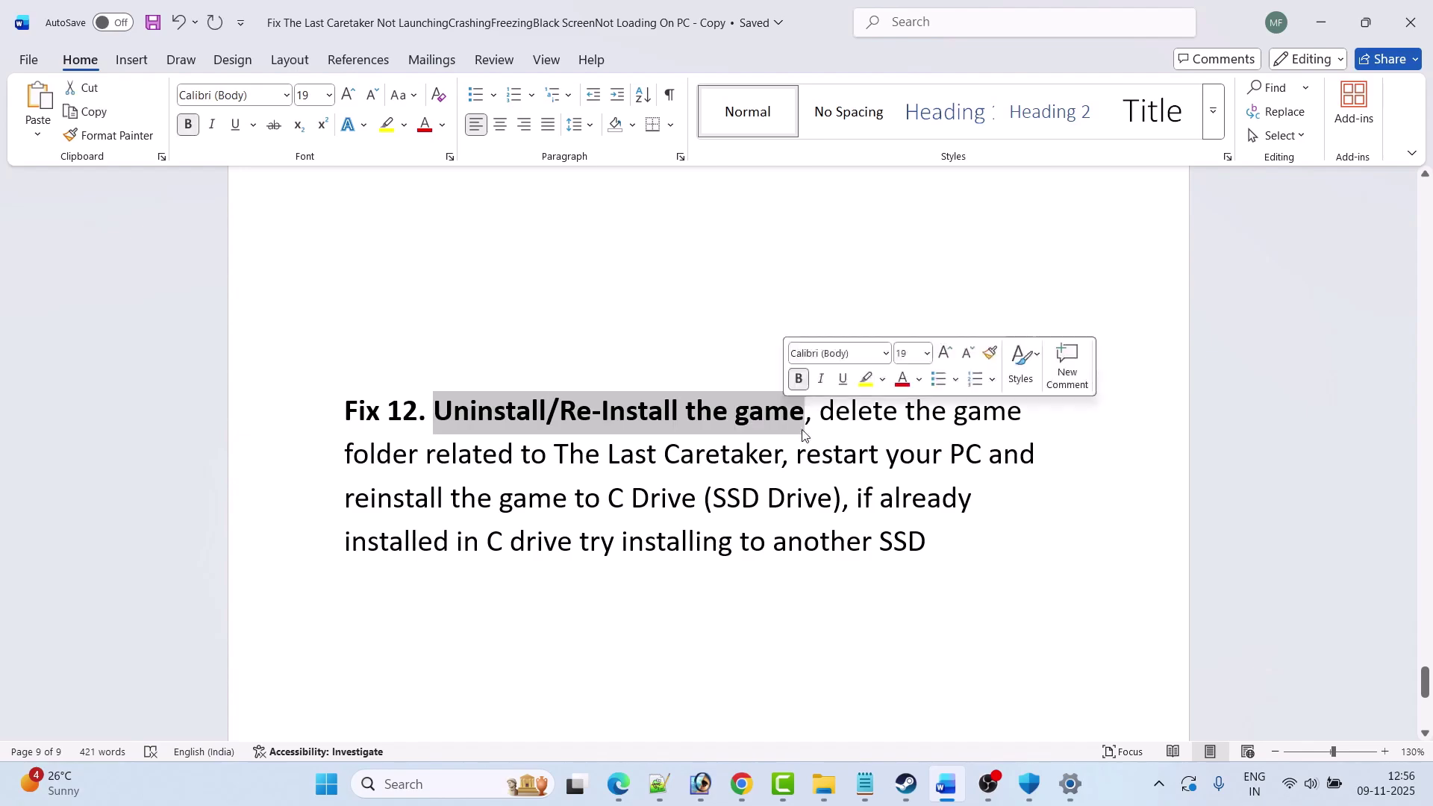
left_click(923, 507)
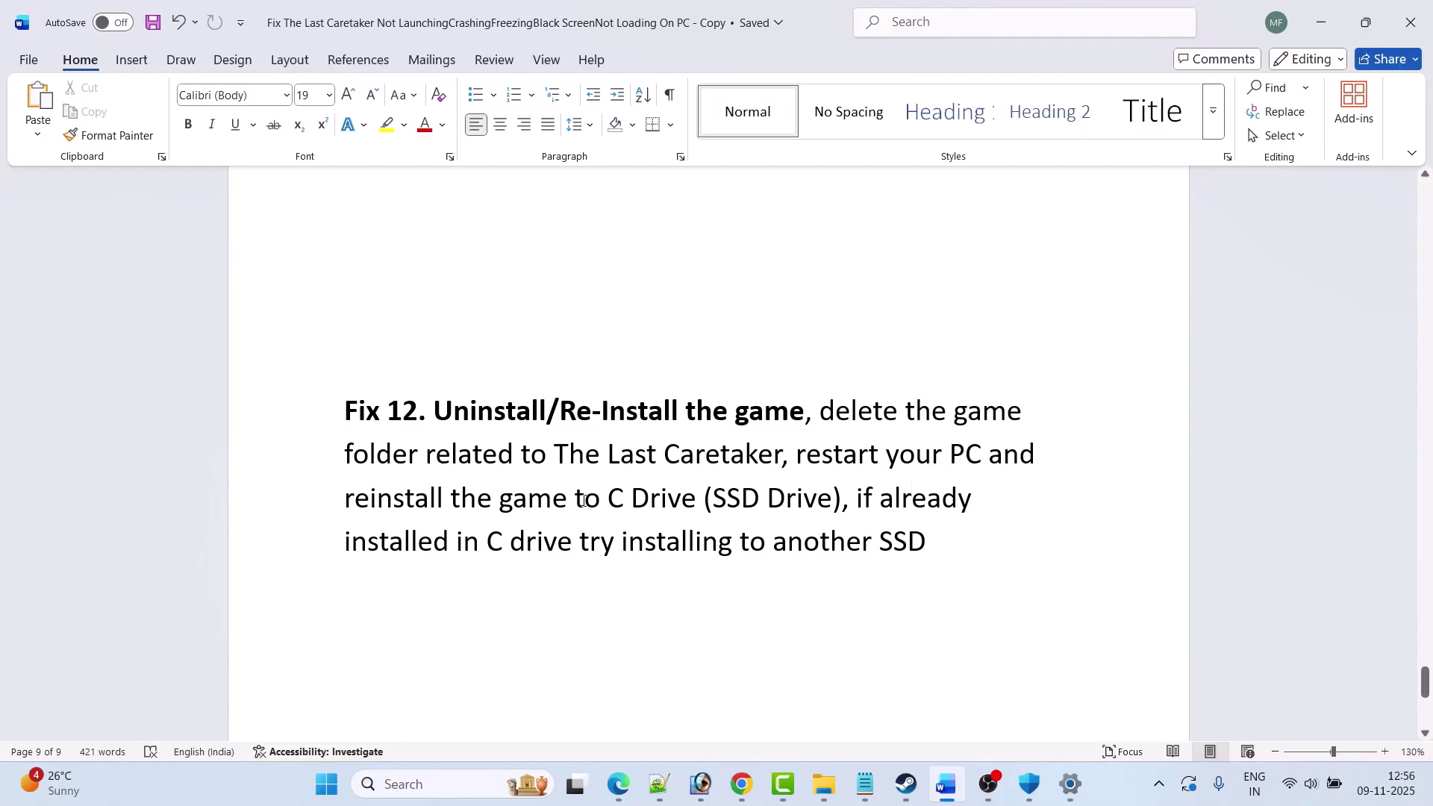
left_click_drag(624, 498, 938, 543)
left_click(847, 541)
left_click(974, 575)
key("alt+Tab")
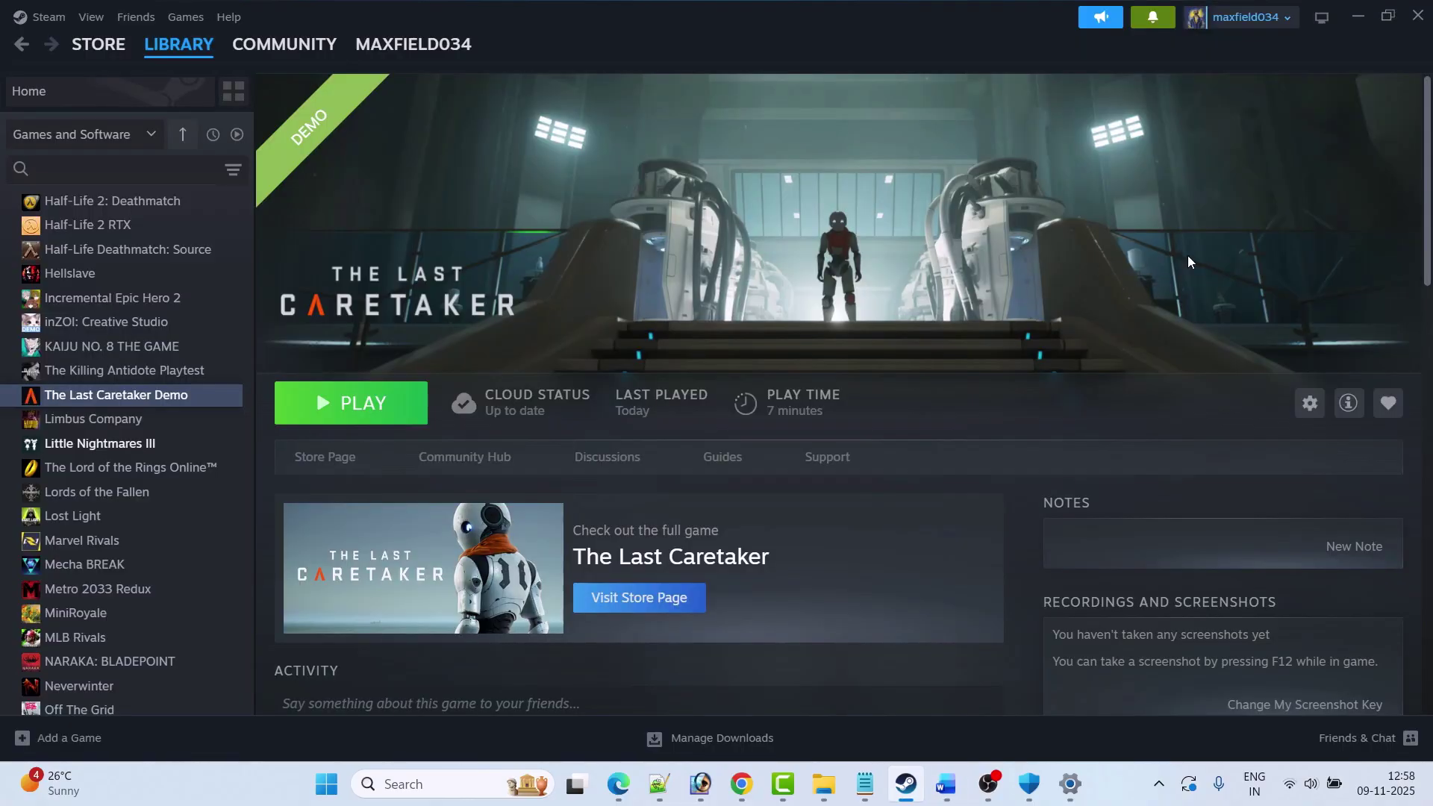